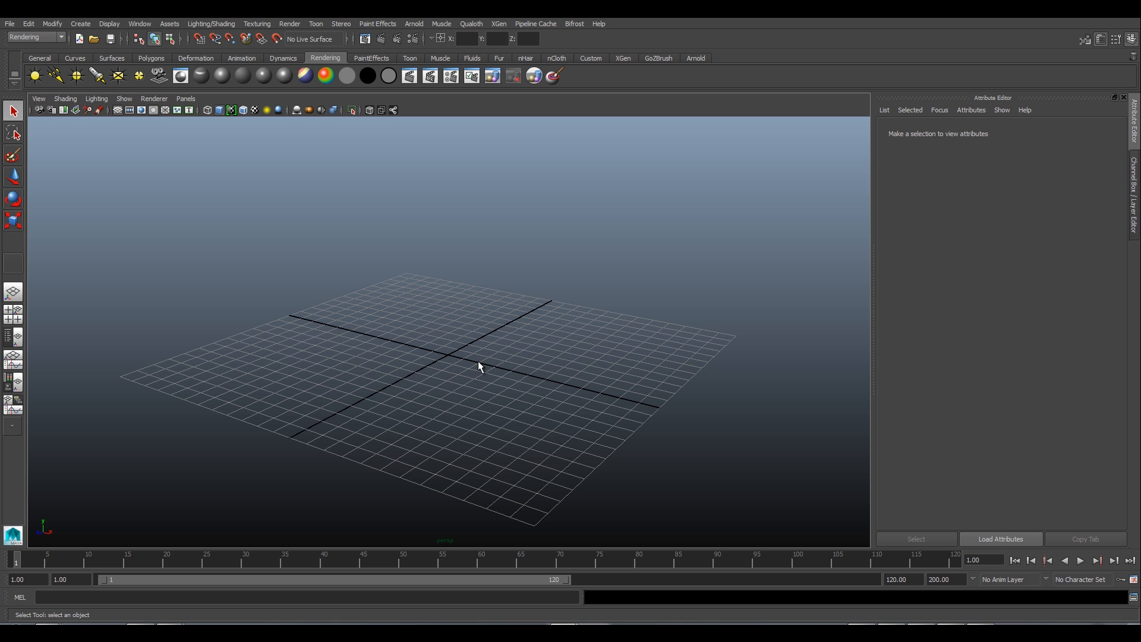
left_click_drag(462, 343, 438, 357, "alt")
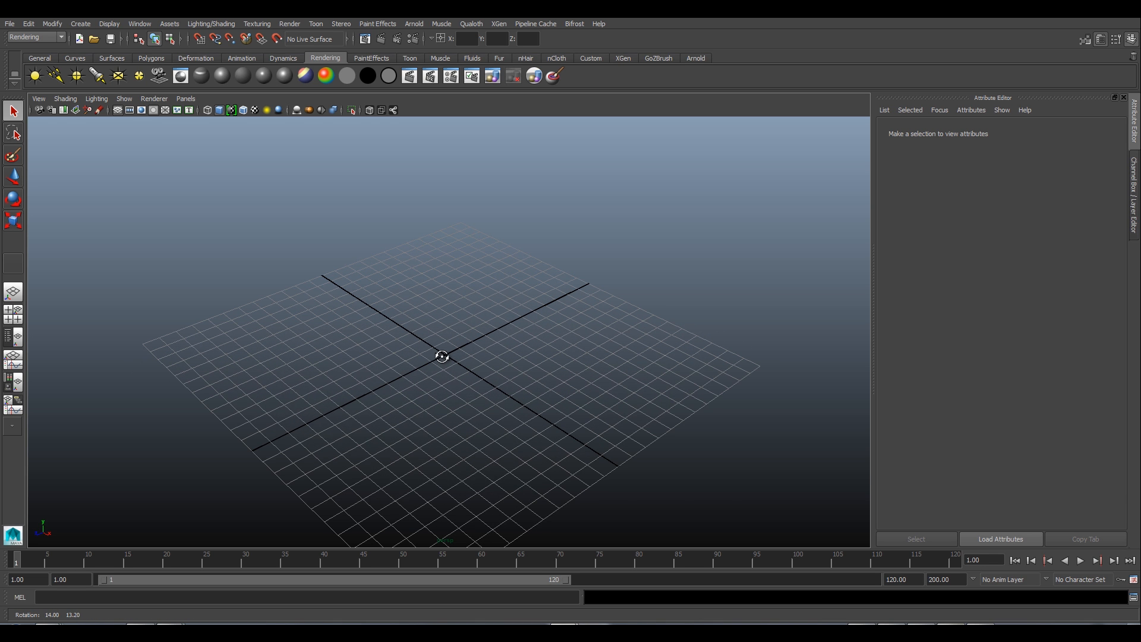
mouse_move(459, 299)
left_mouse_down("alt")
mouse_move(453, 308)
mouse_move(459, 288)
mouse_move(464, 298)
left_mouse_up("alt")
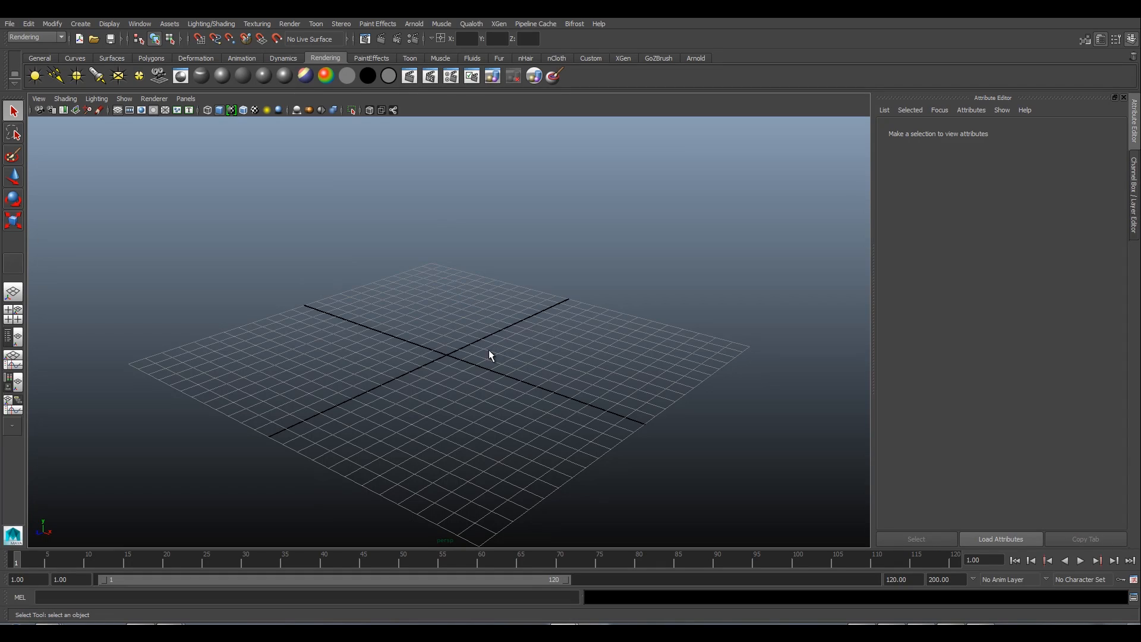
middle_click_drag(486, 303, 501, 306, "alt")
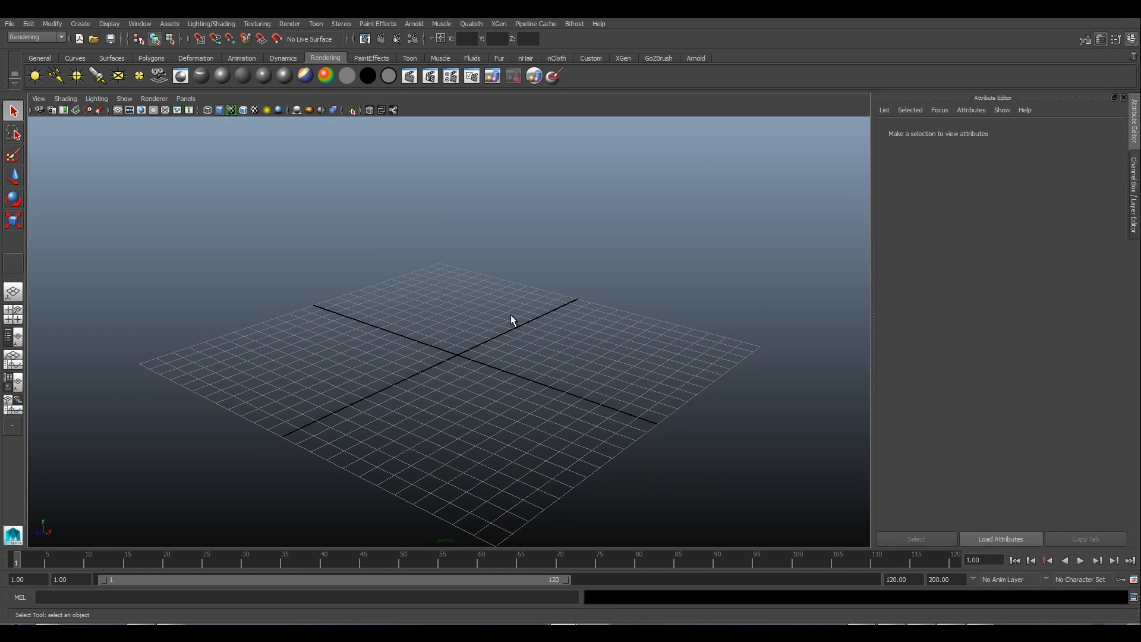
left_click_drag(496, 315, 509, 330, "alt")
middle_click_drag(510, 333, 507, 351, "alt")
left_click_drag(507, 351, 488, 331, "alt")
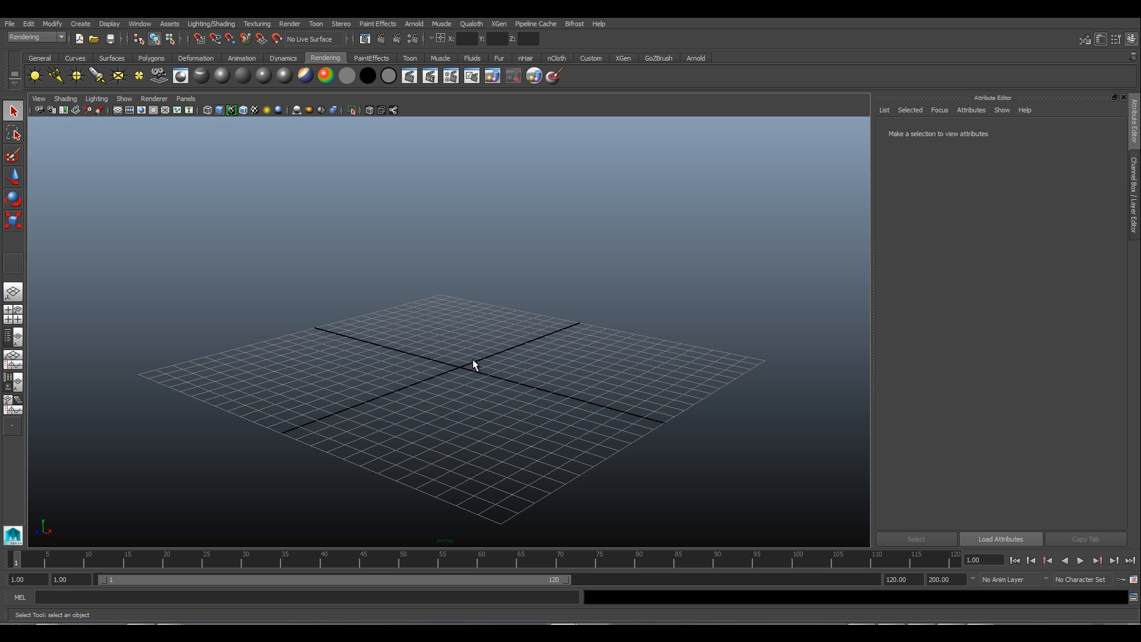
left_click_drag(499, 354, 509, 360, "alt")
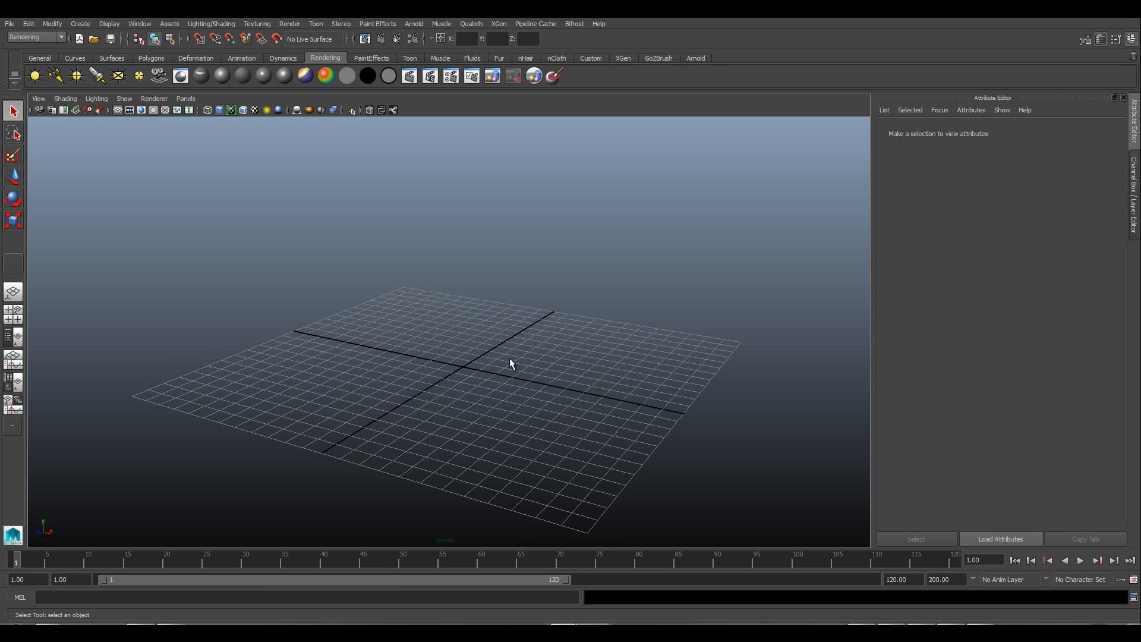
left_click(9, 24)
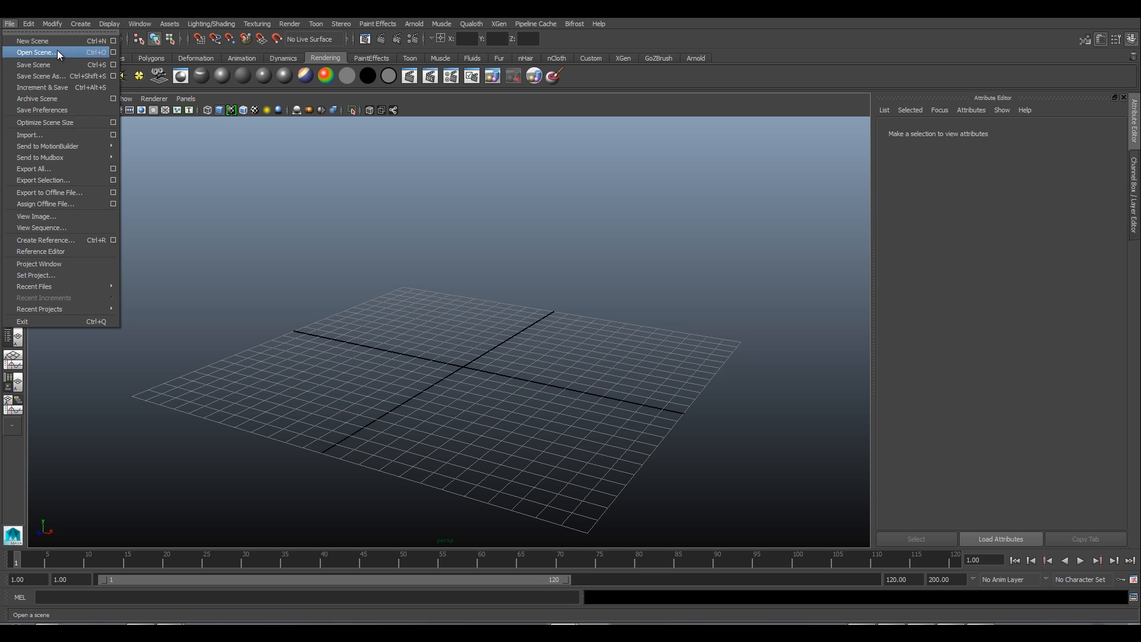
left_click(250, 231)
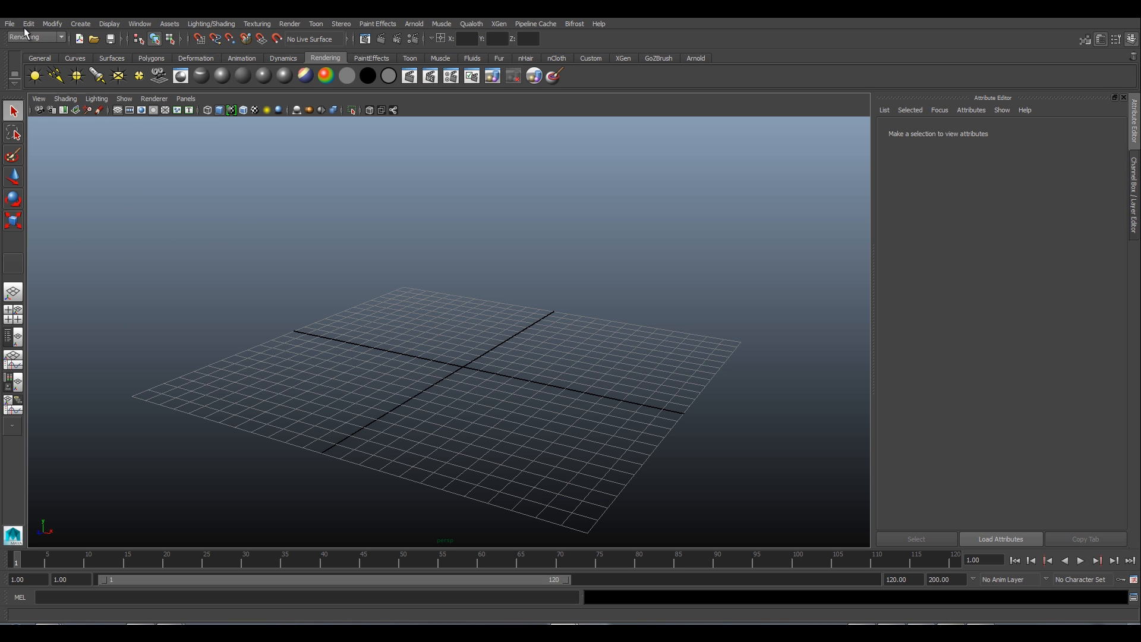
left_click(9, 25)
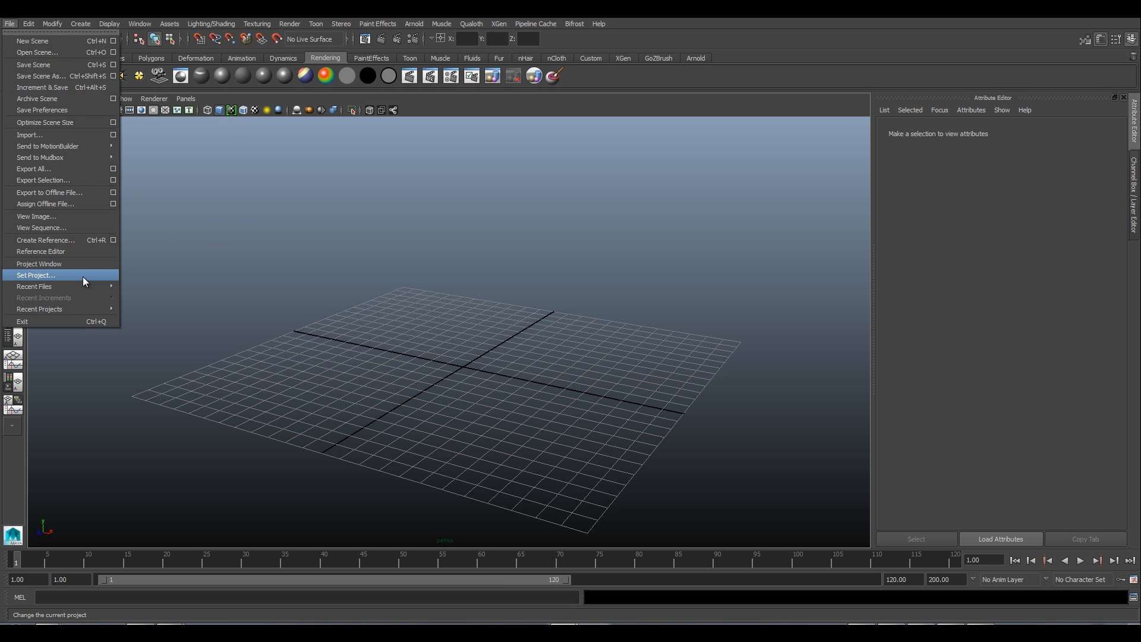
left_click(83, 276)
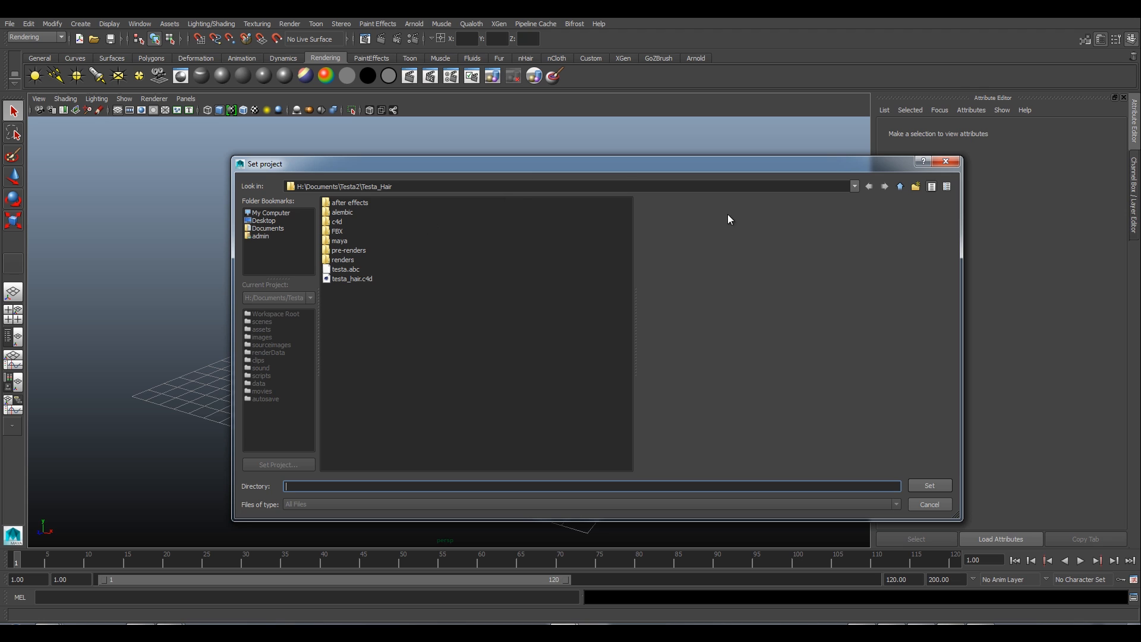
left_click(899, 187)
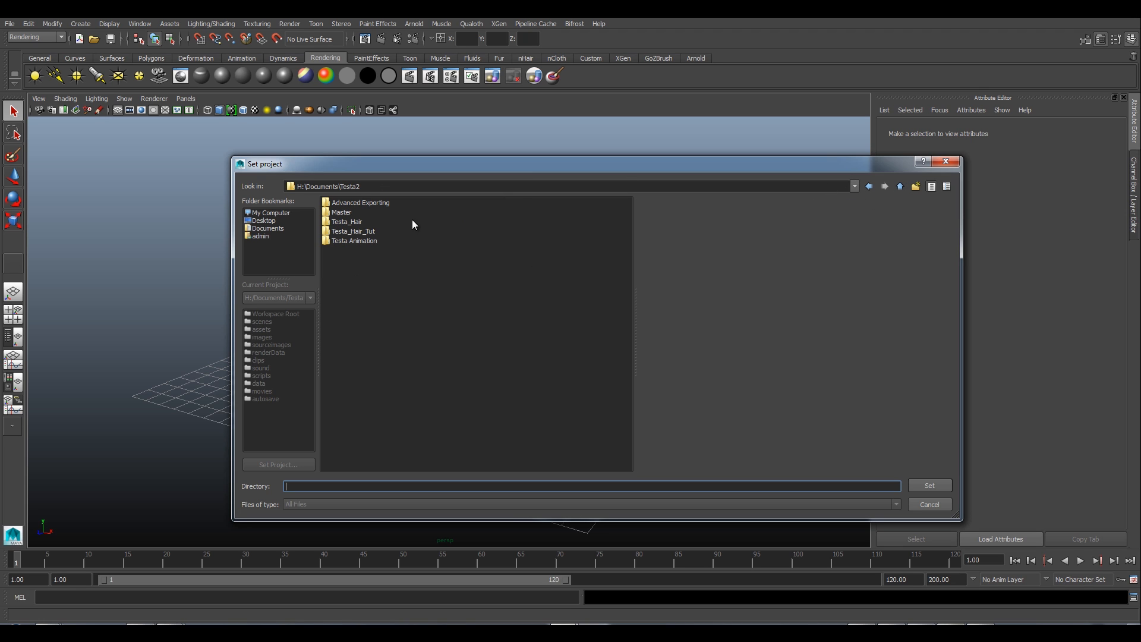
double_click(358, 232)
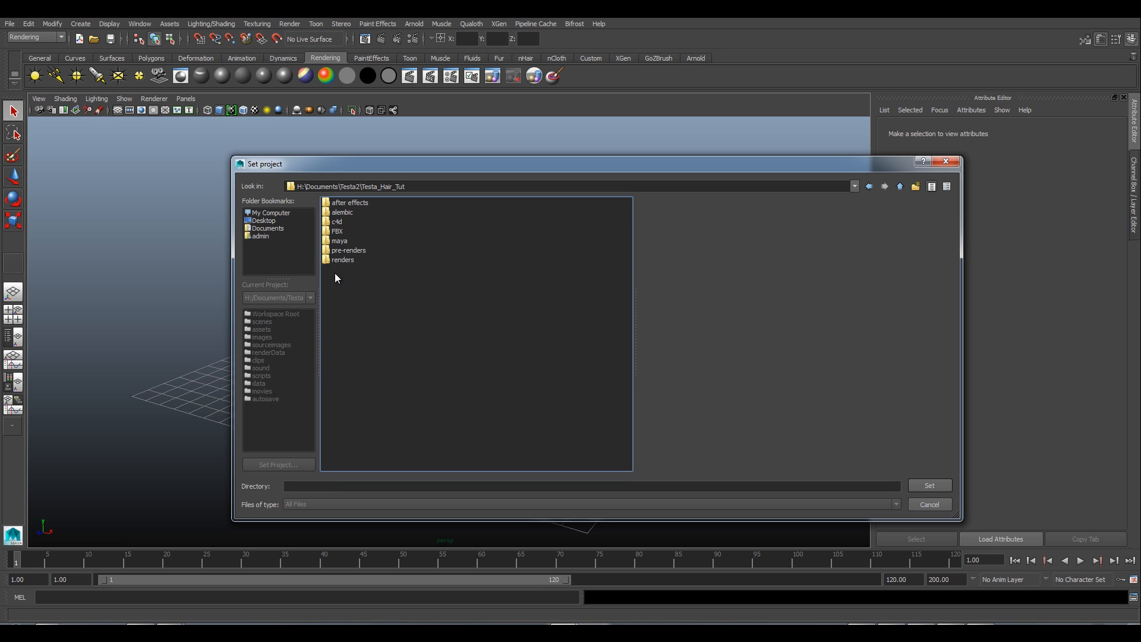
left_click(338, 240)
double_click(343, 241)
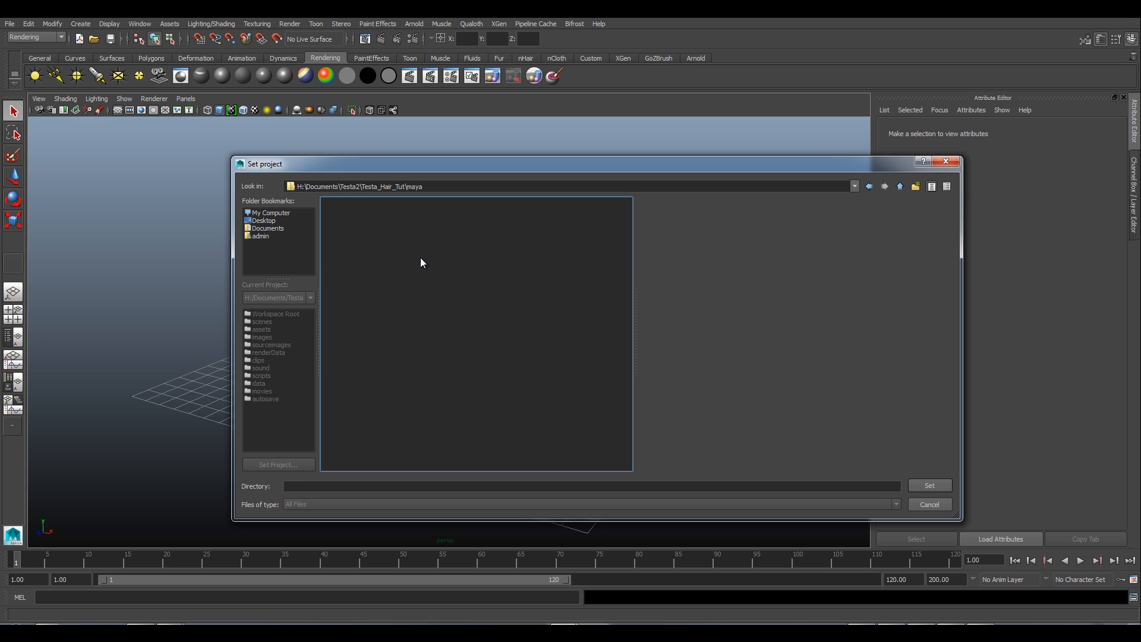
left_click(930, 505)
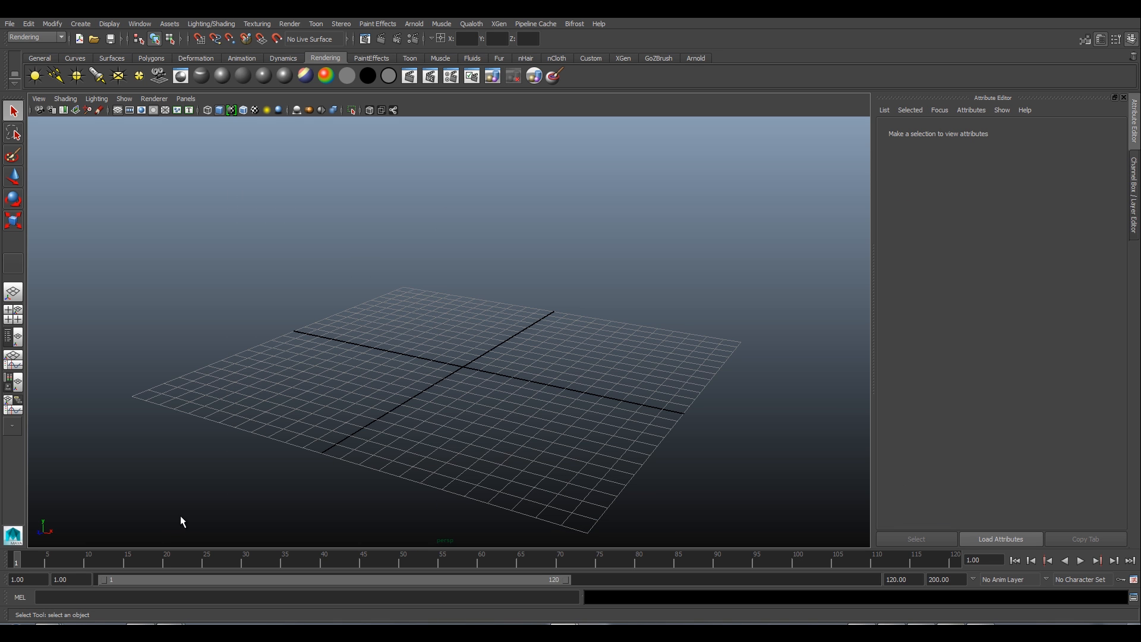
Switch to Windows Explorer and check the contents of the folder H:\Documents\Testa2\Testa_Hair_Tut\maya, then return to Maya.
key("super+e")
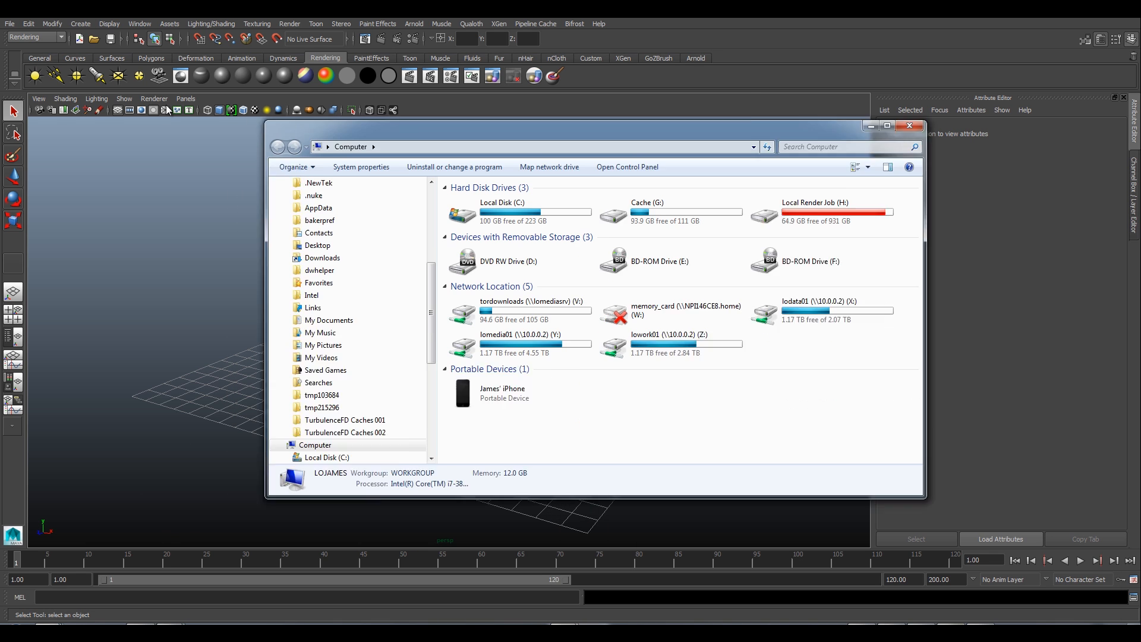
double_click(652, 212)
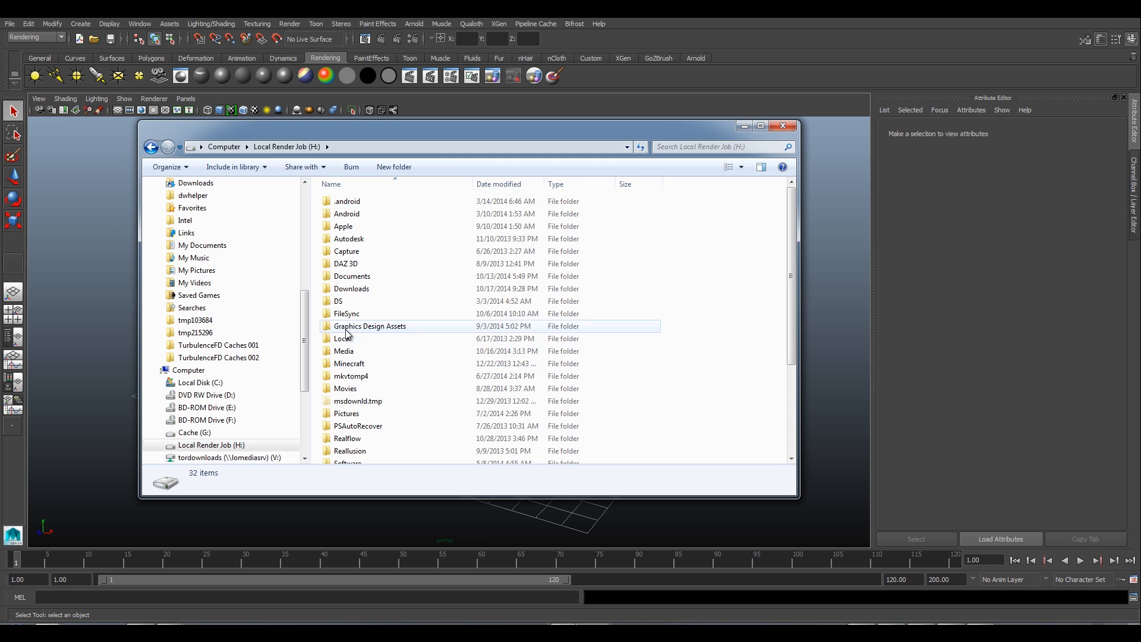
left_click(370, 325)
left_click(352, 277)
double_click(351, 277)
key("t")
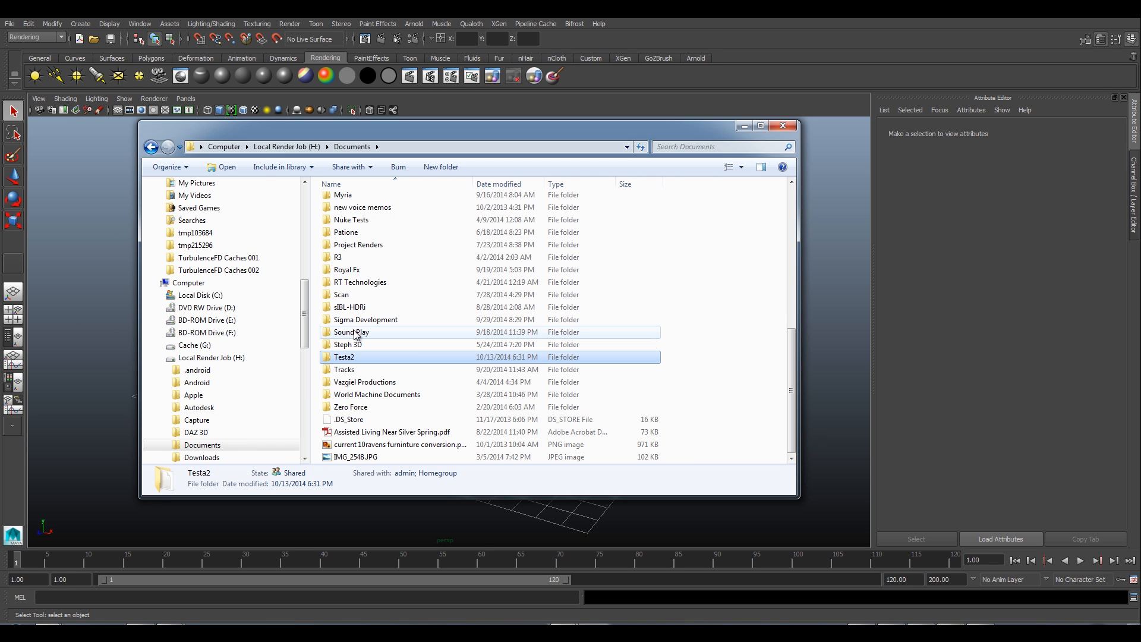
double_click(376, 356)
double_click(369, 251)
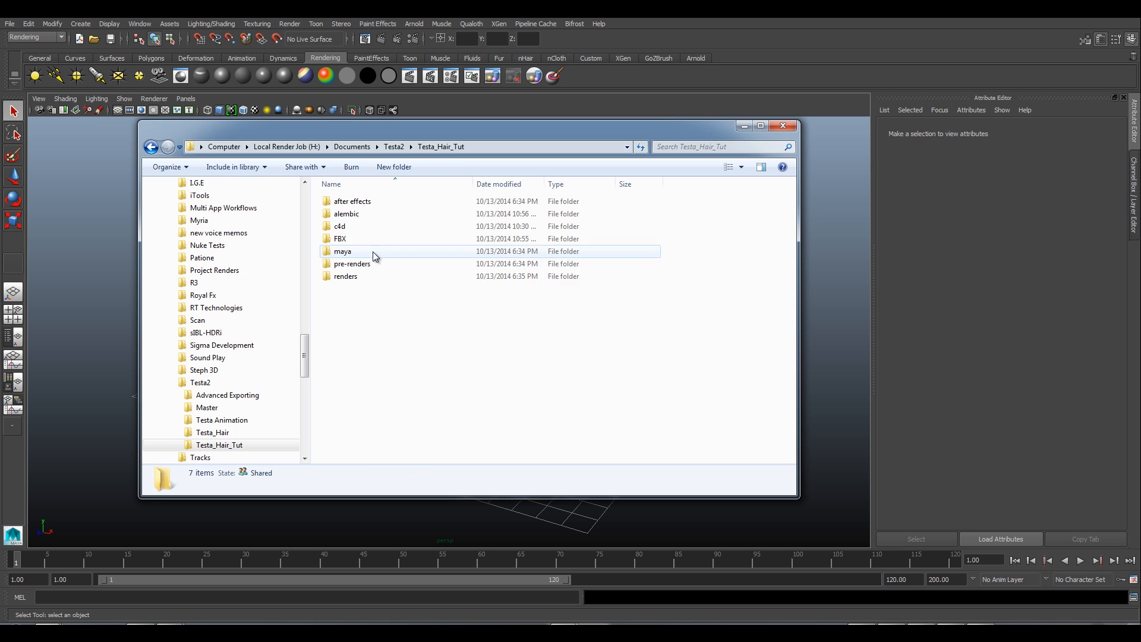
double_click(340, 251)
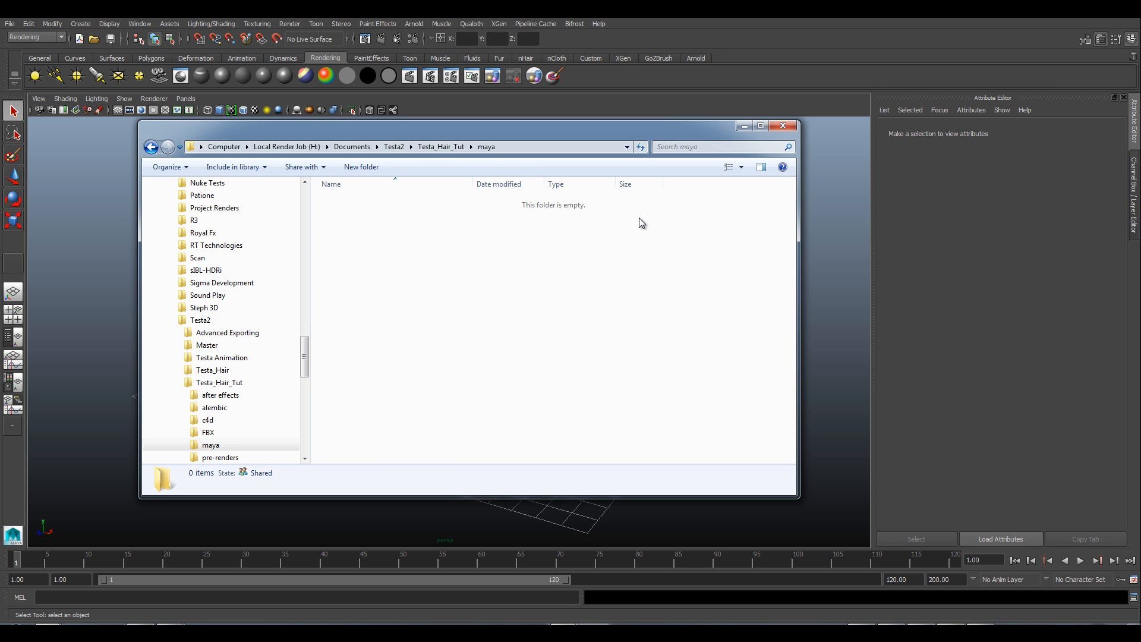
left_click(744, 126)
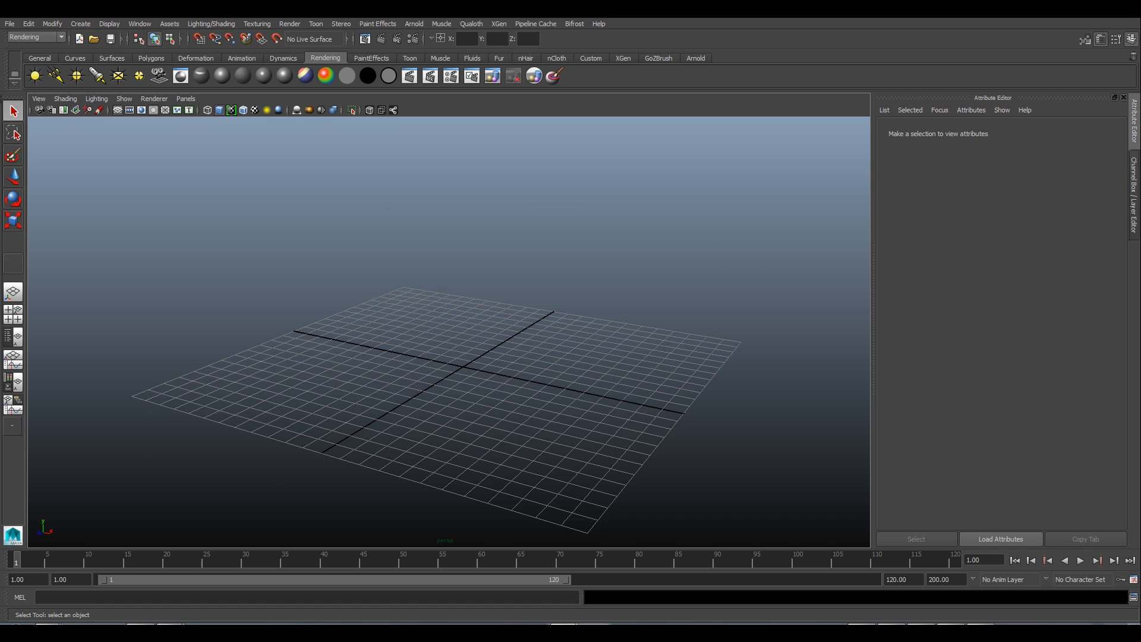
Start a new project in the Project Window and name it maya.
left_click(12, 24)
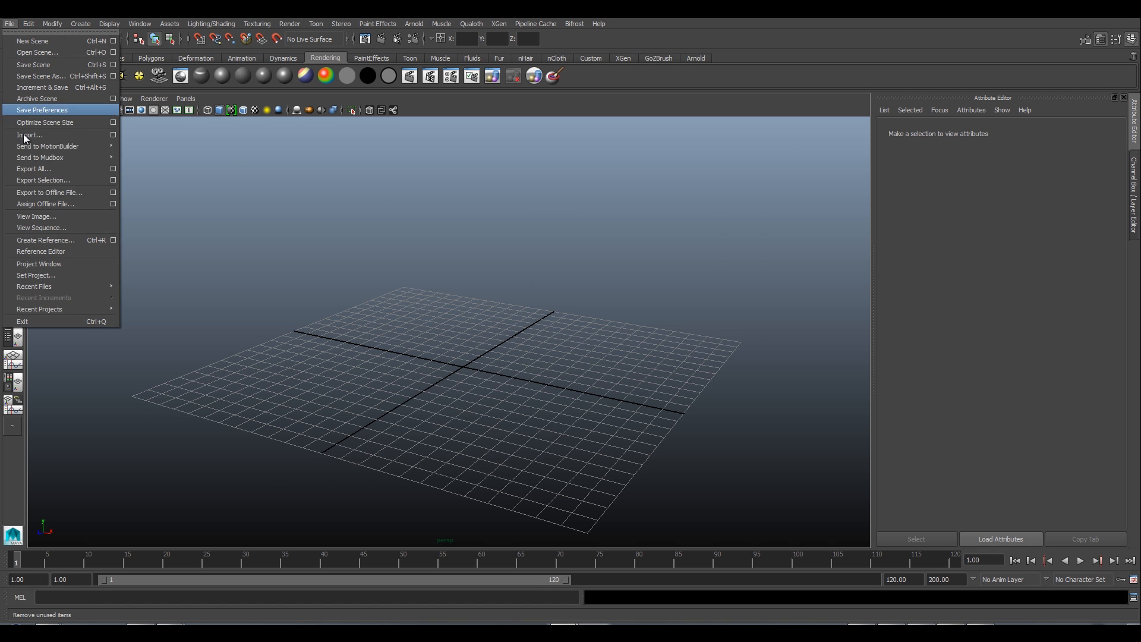
left_click(69, 263)
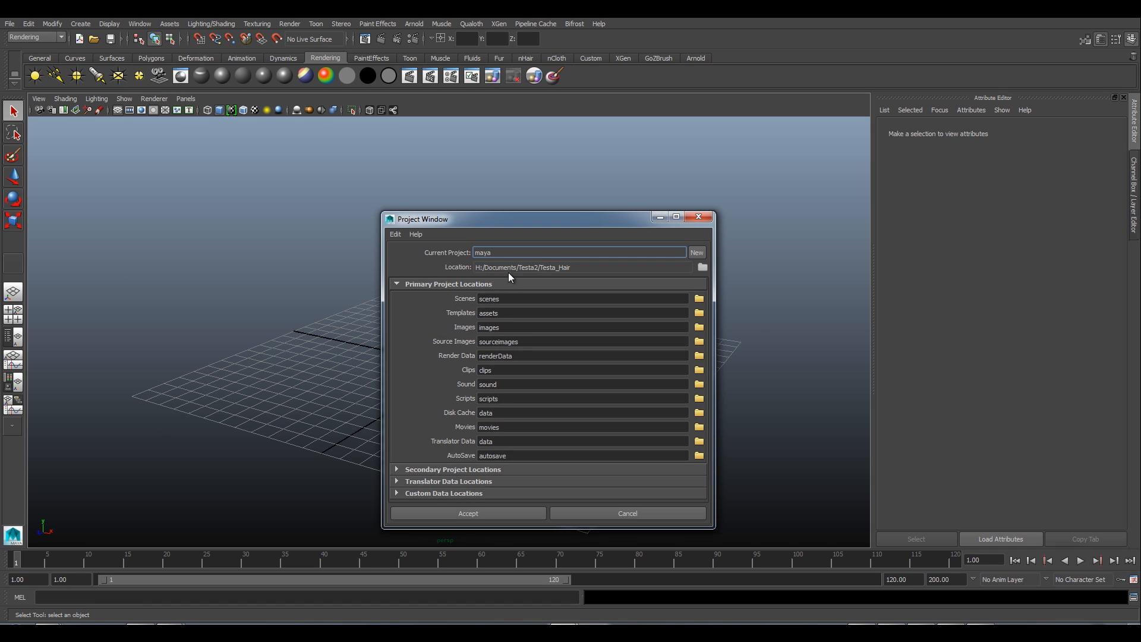
left_click(696, 252)
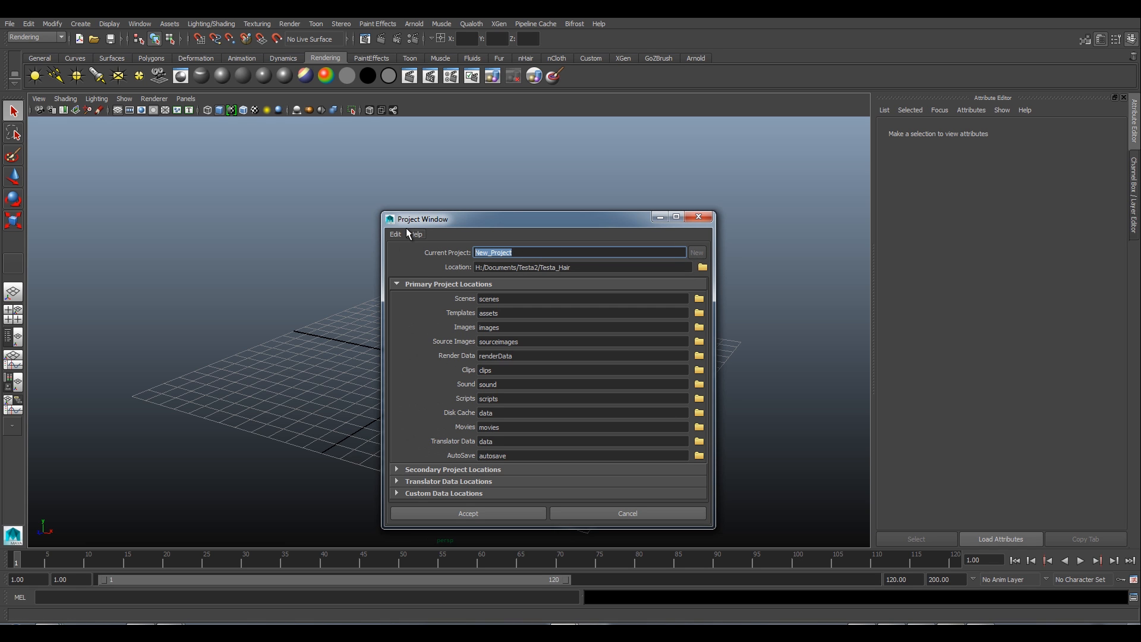
type("maya")
Set the new project's location to H:/Documents/Testa2/Testa_Hair_Tut and create it with the default folder locations.
left_click(702, 266)
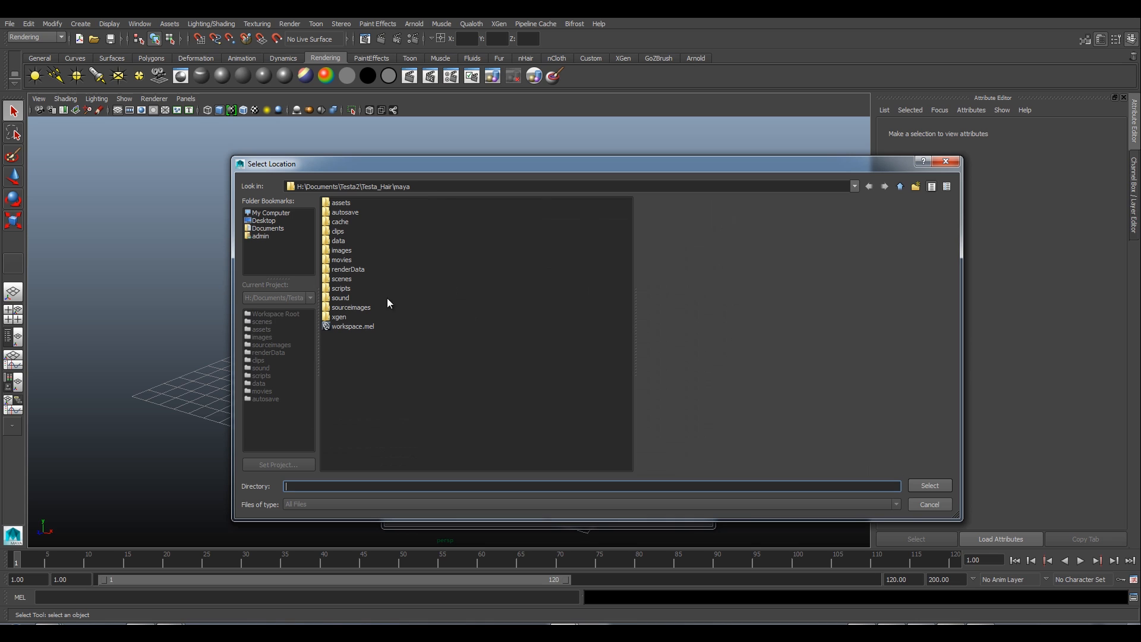
left_click(900, 186)
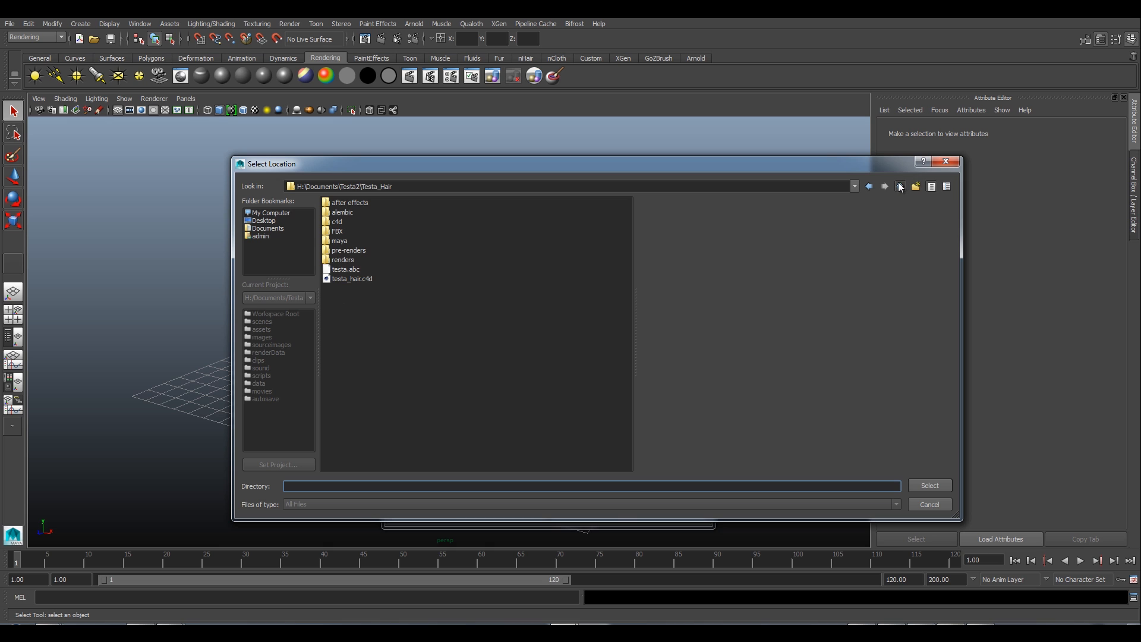
left_click(900, 187)
double_click(351, 231)
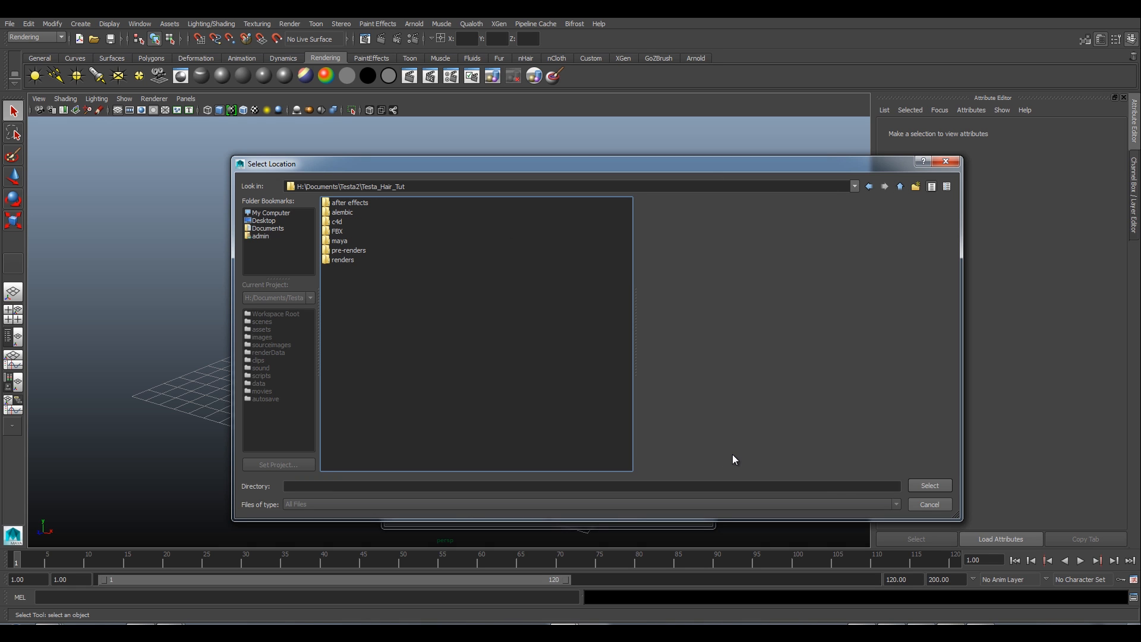
left_click(928, 485)
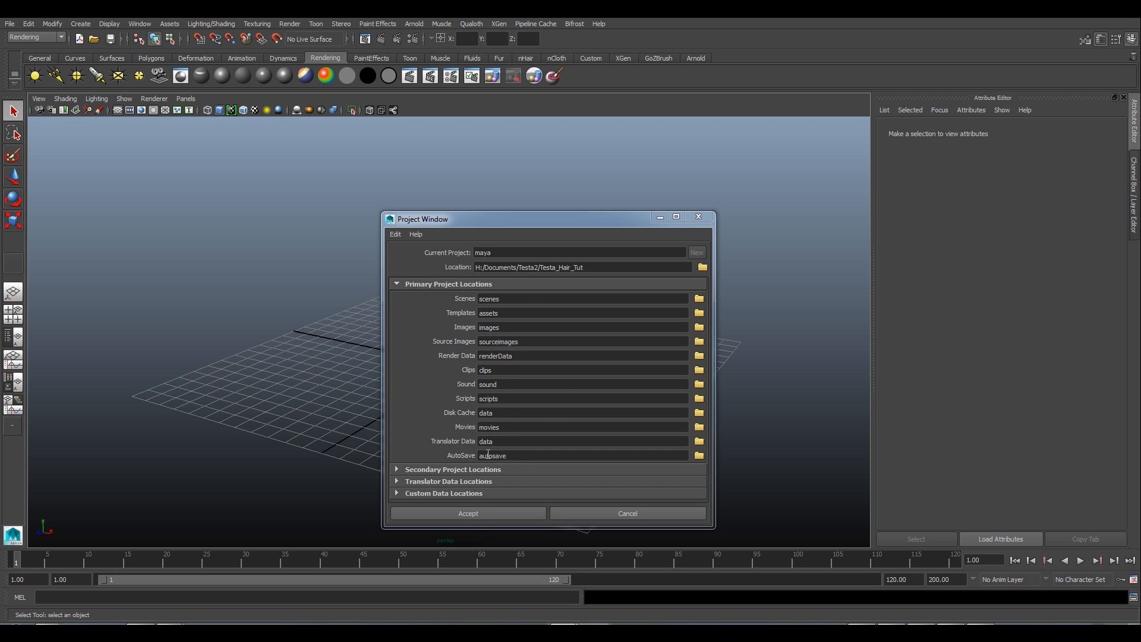
left_click(469, 514)
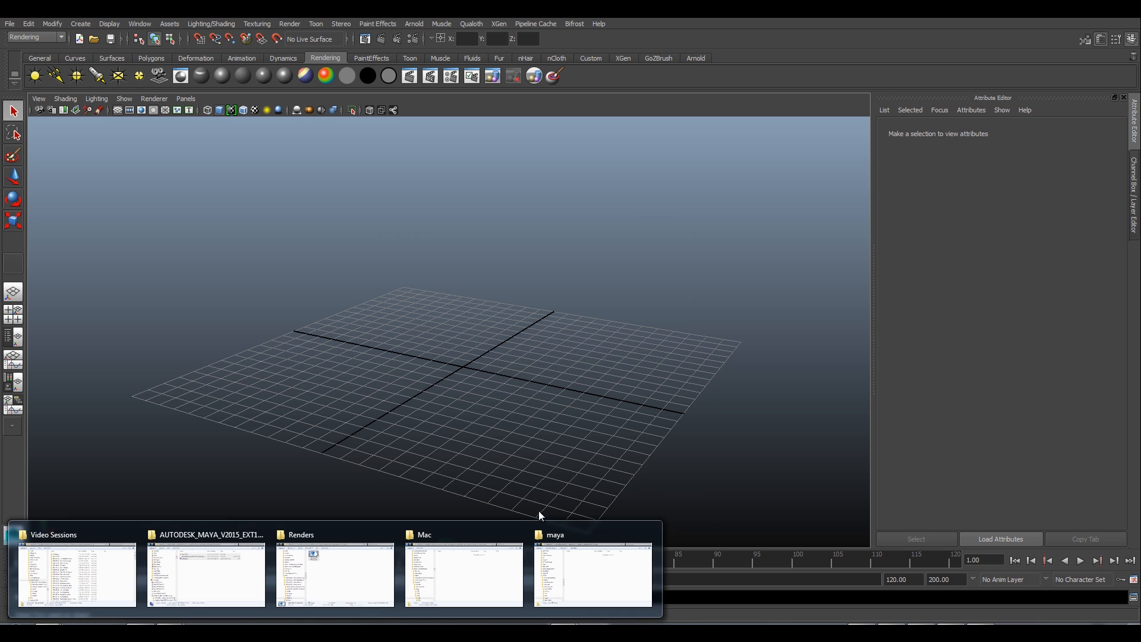
Inspect the project folders generated inside Testa_Hair_Tut\maya in Windows Explorer, then return to Maya.
left_click(579, 552)
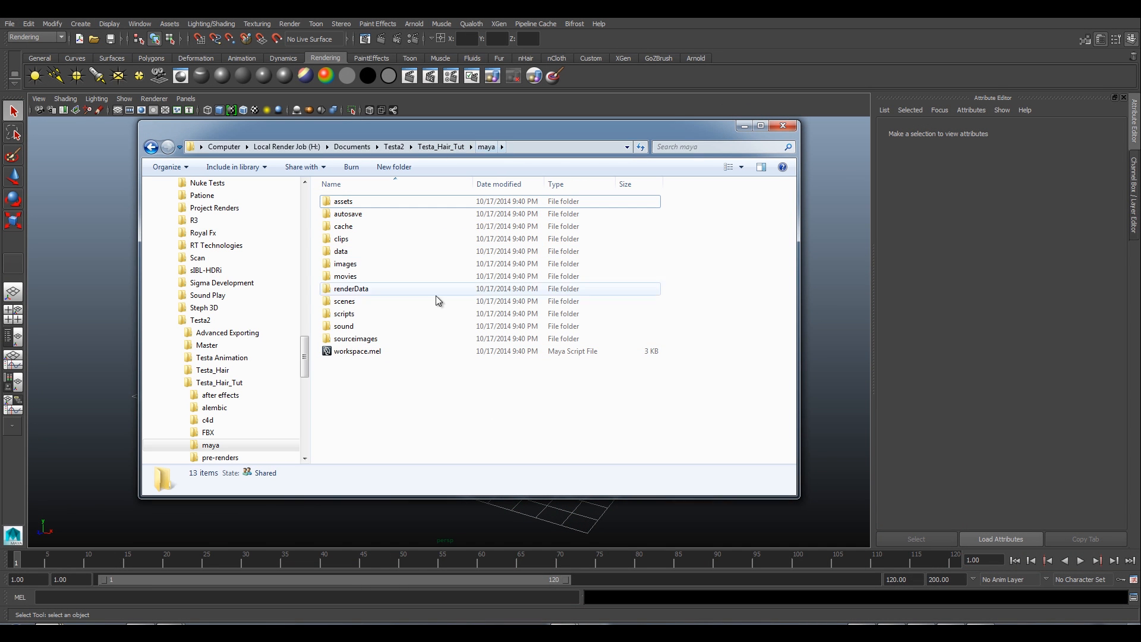
left_click(439, 147)
double_click(363, 251)
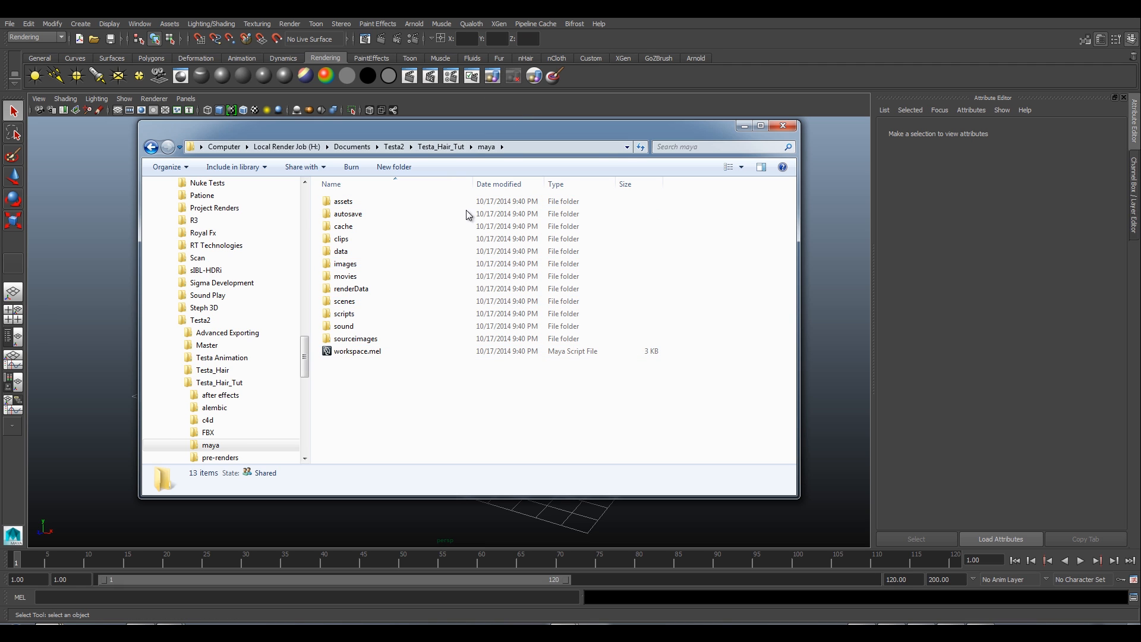
left_click(742, 126)
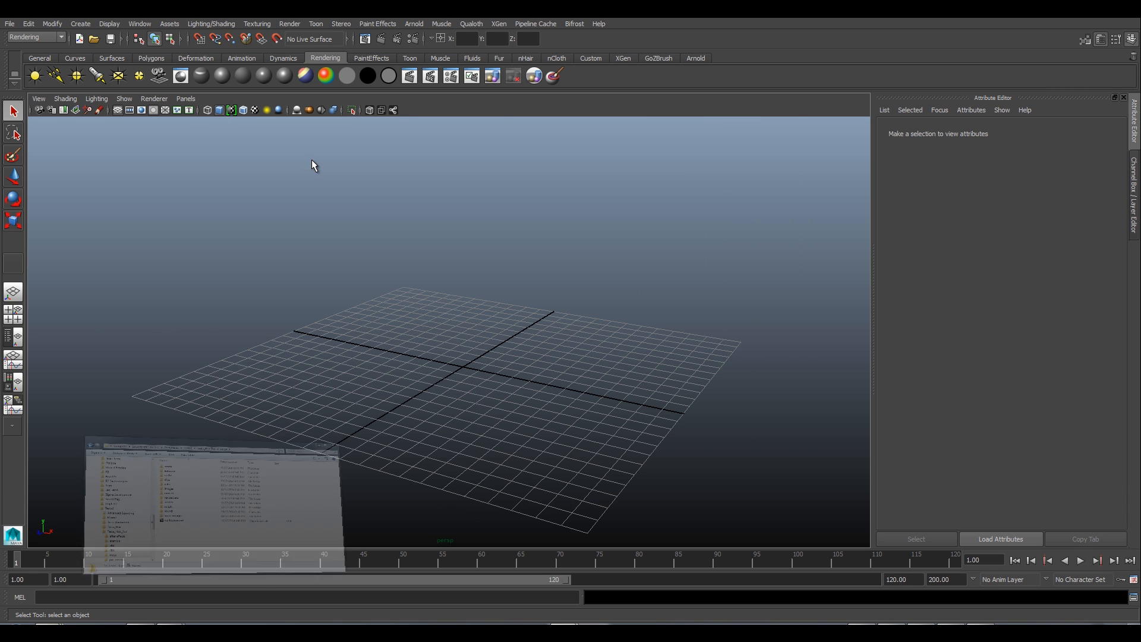
left_click(9, 24)
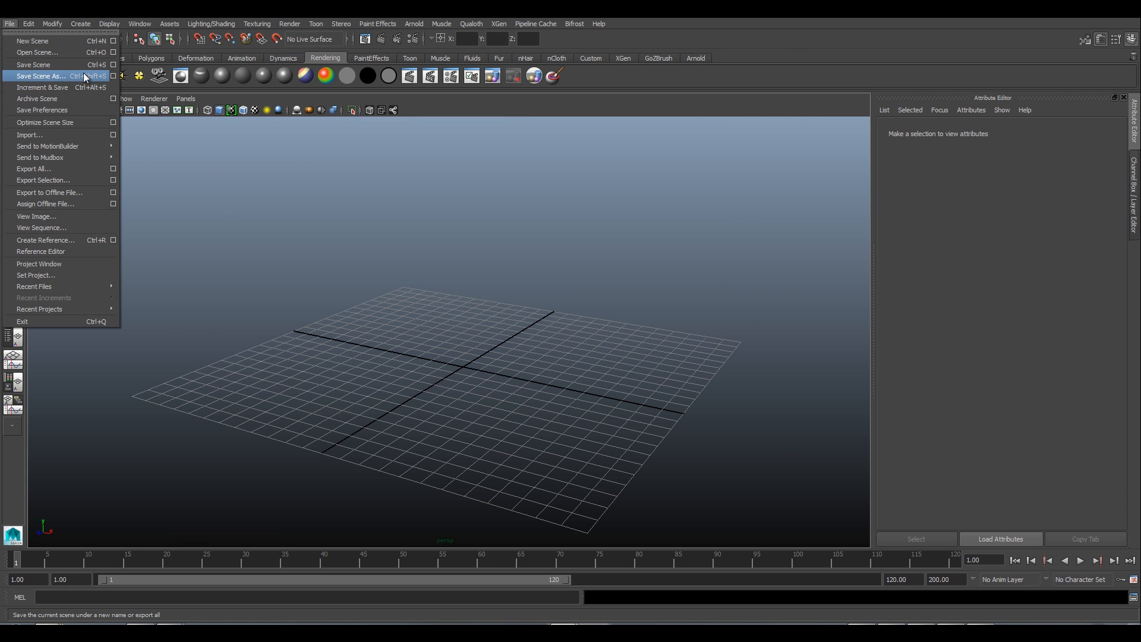
left_click(57, 135)
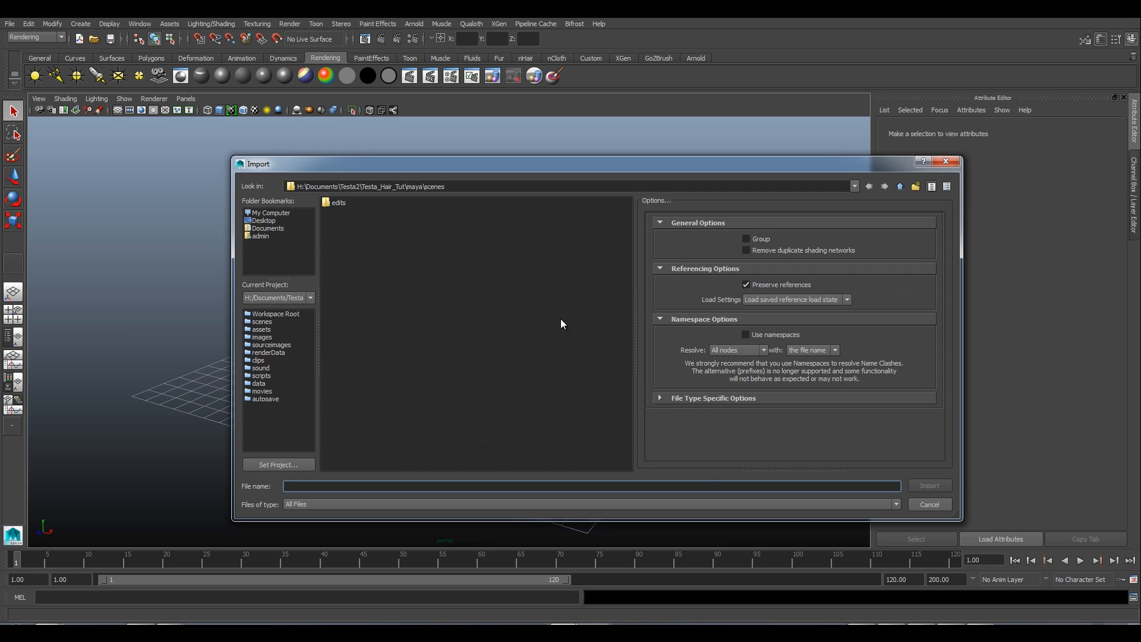
left_click(934, 503)
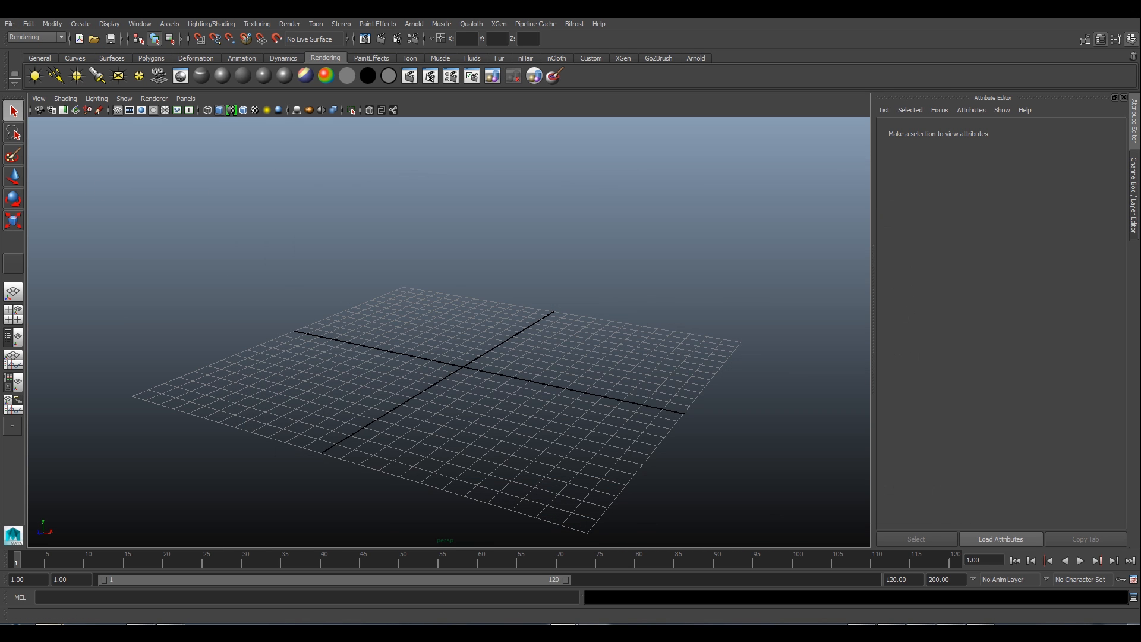
Import the Alembic cache body_anim.abc from the Testa_Hair_Tut\alembic folder to the scene root.
left_click(9, 24)
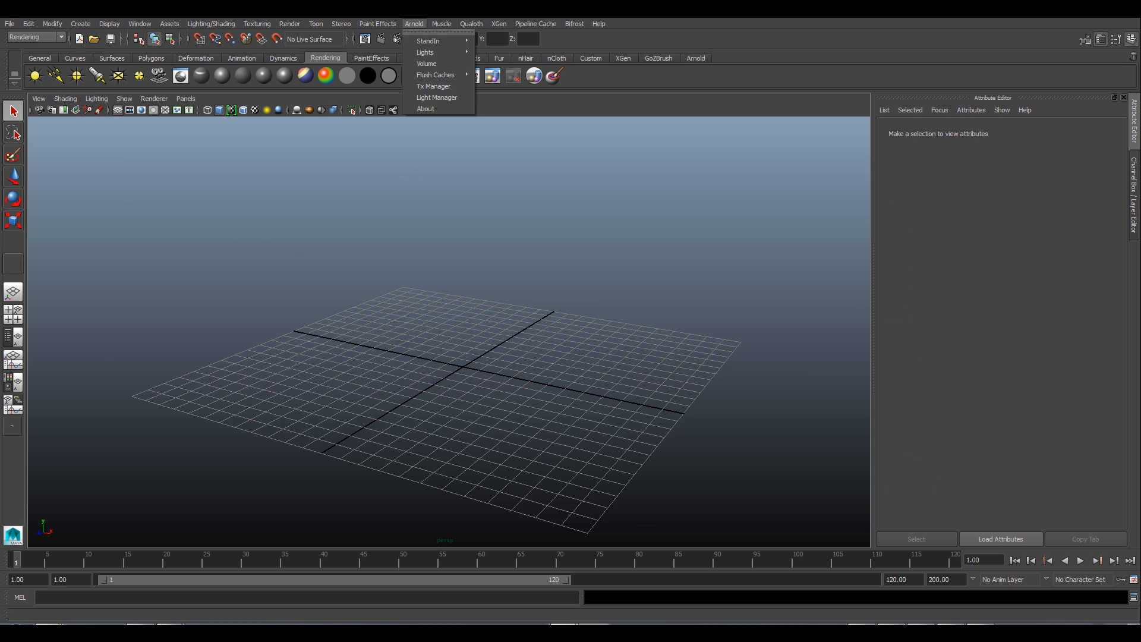
left_click(413, 22)
left_click(527, 24)
mouse_move(553, 40)
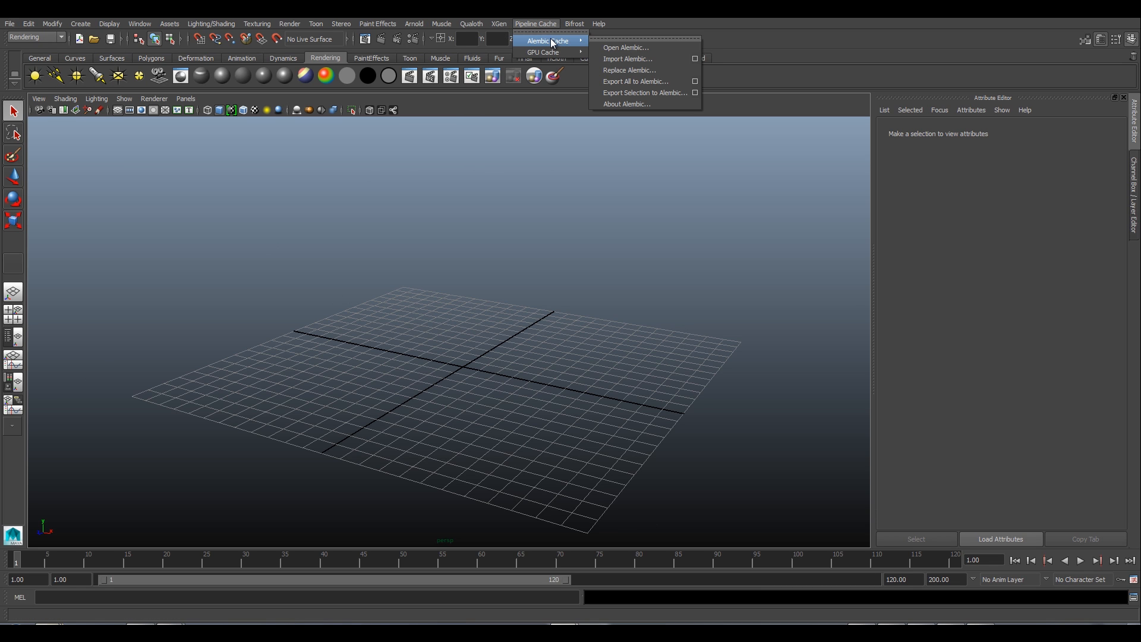
left_click(633, 58)
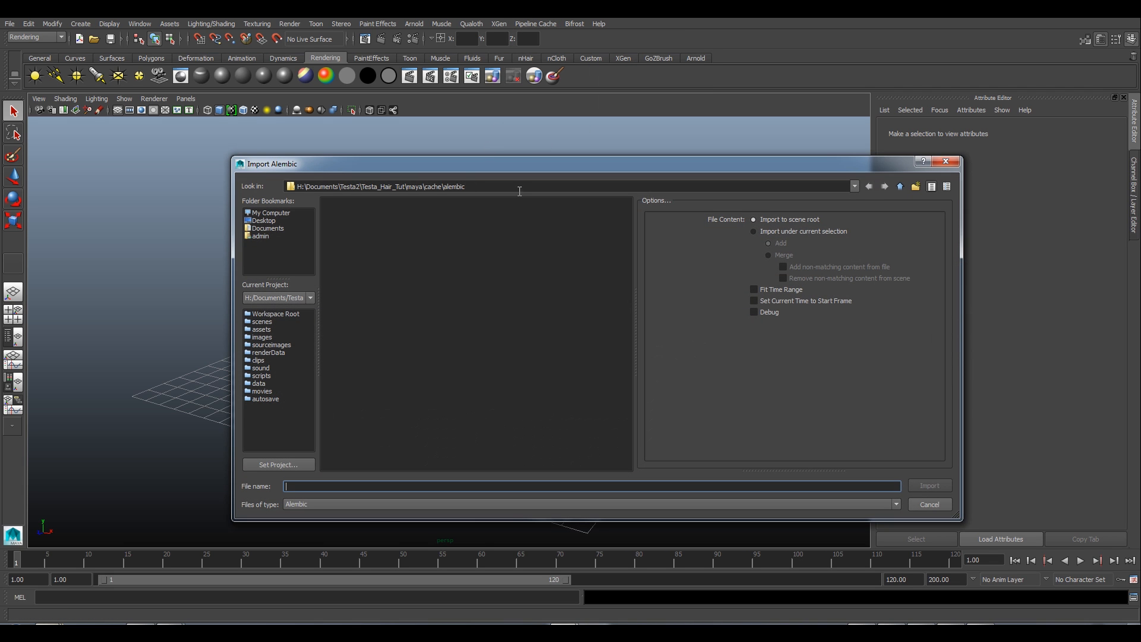
left_click(896, 187)
left_click(895, 187)
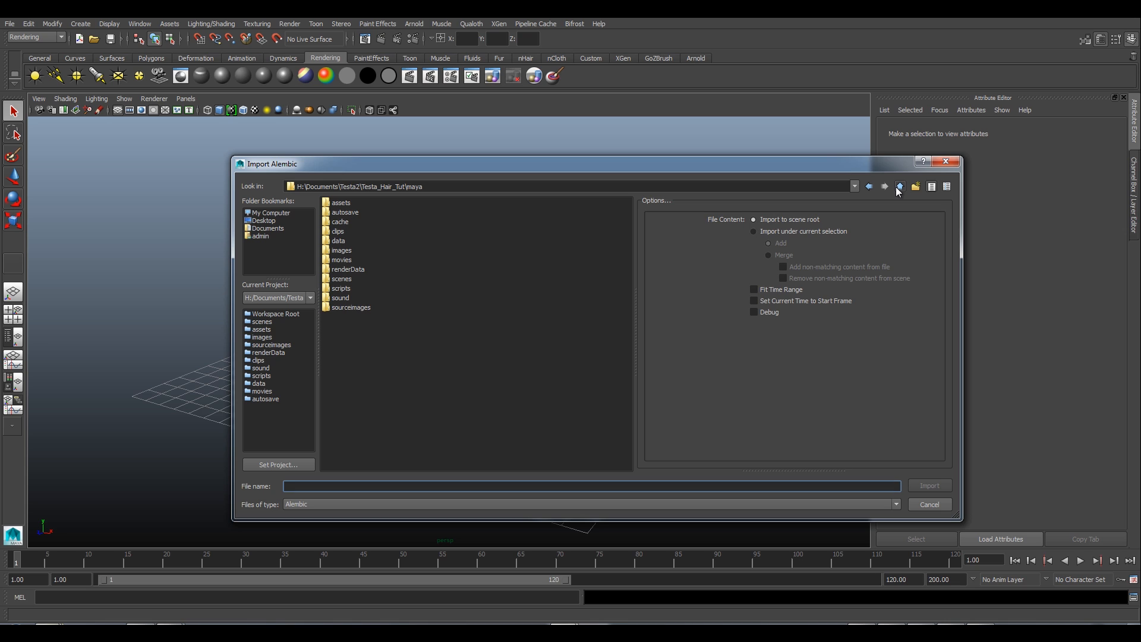
left_click(895, 187)
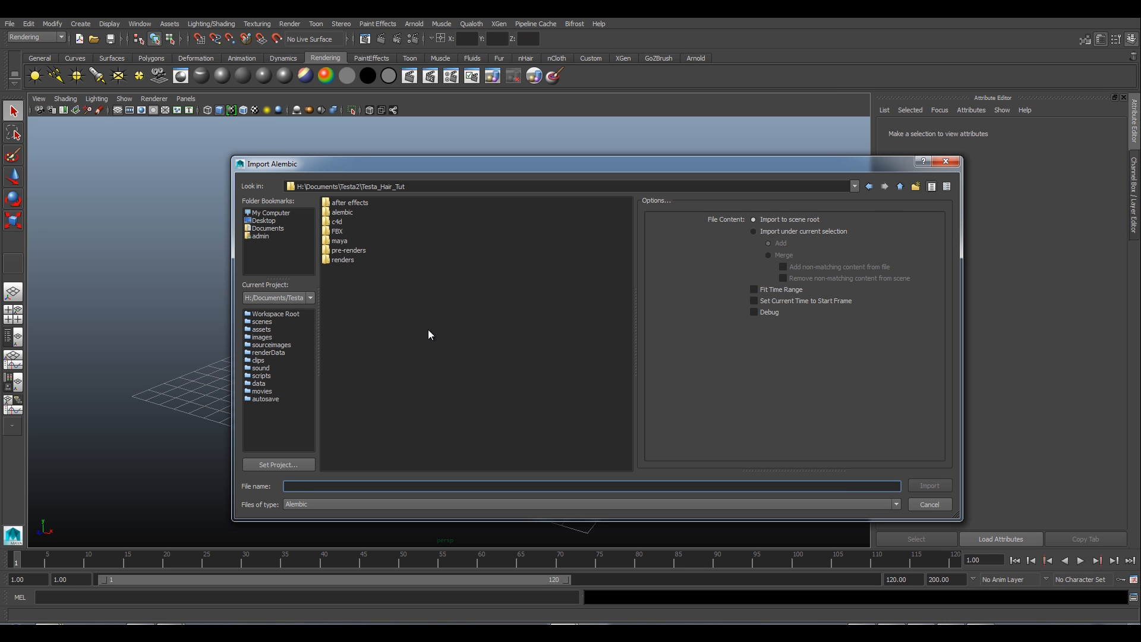
double_click(342, 213)
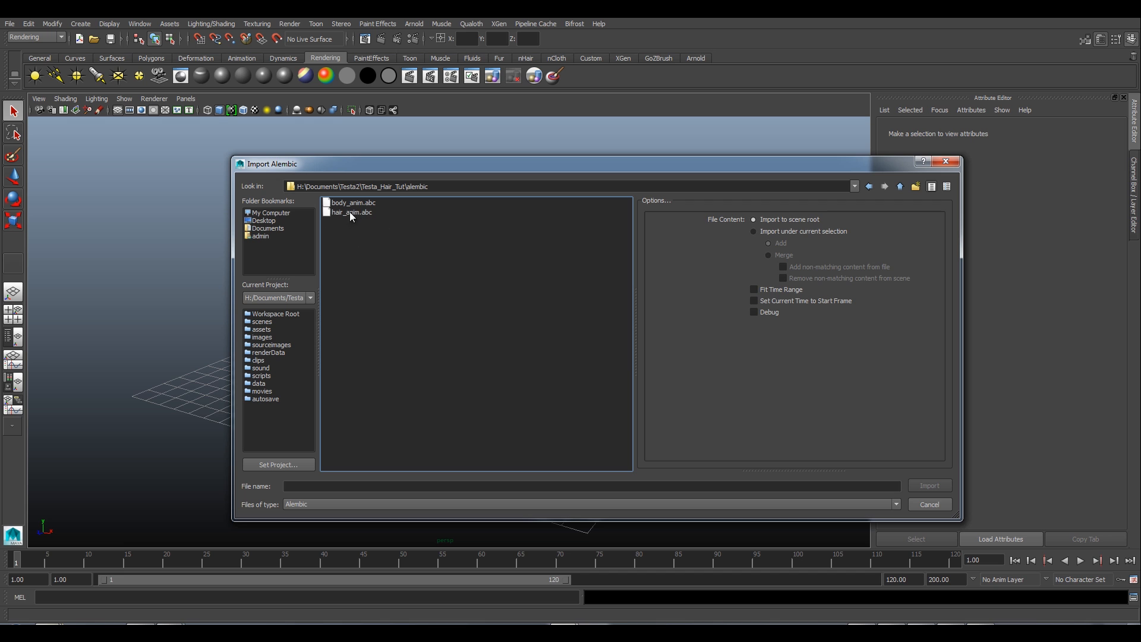
left_click(359, 203)
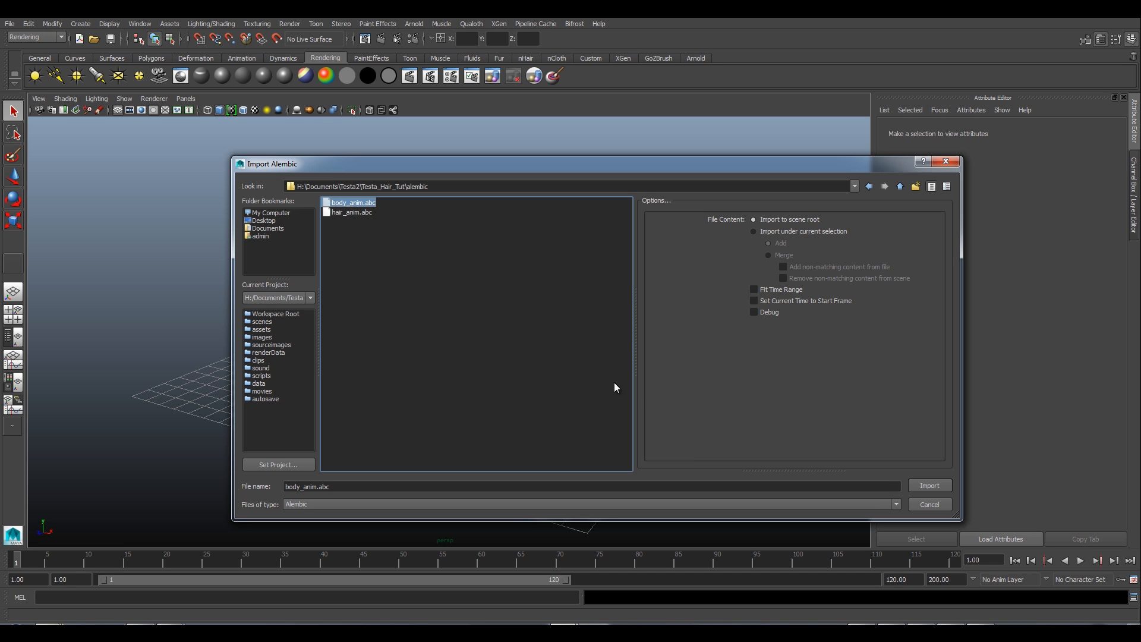
left_click(929, 486)
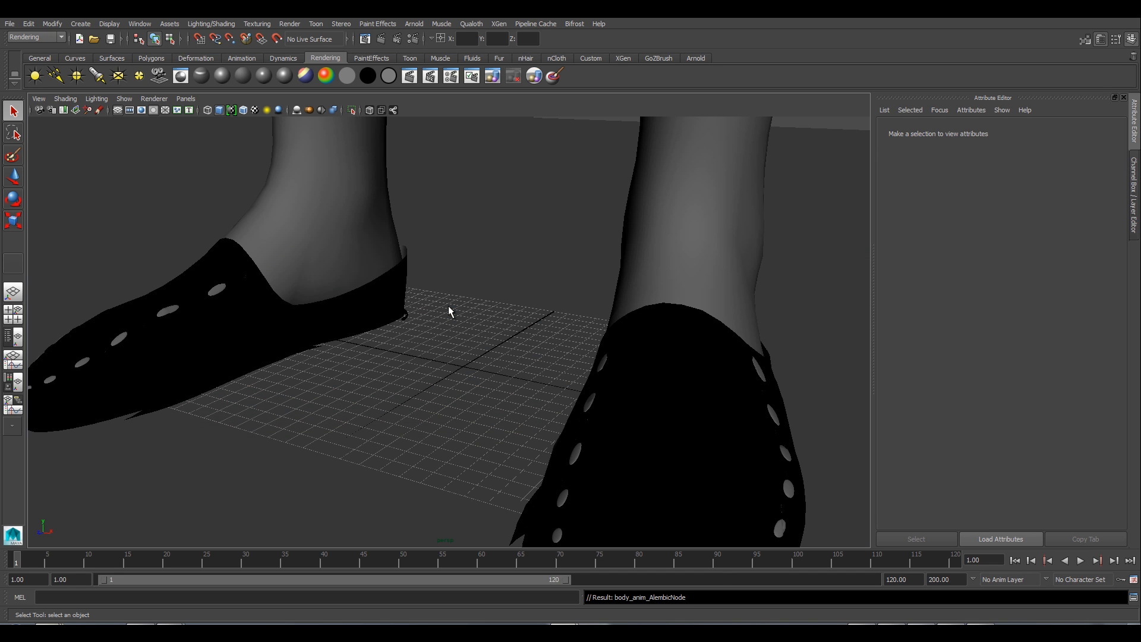
Frame the whole imported scene and examine the female figure and surrounding boxes from several angles.
scroll(486, 323, "down", 1)
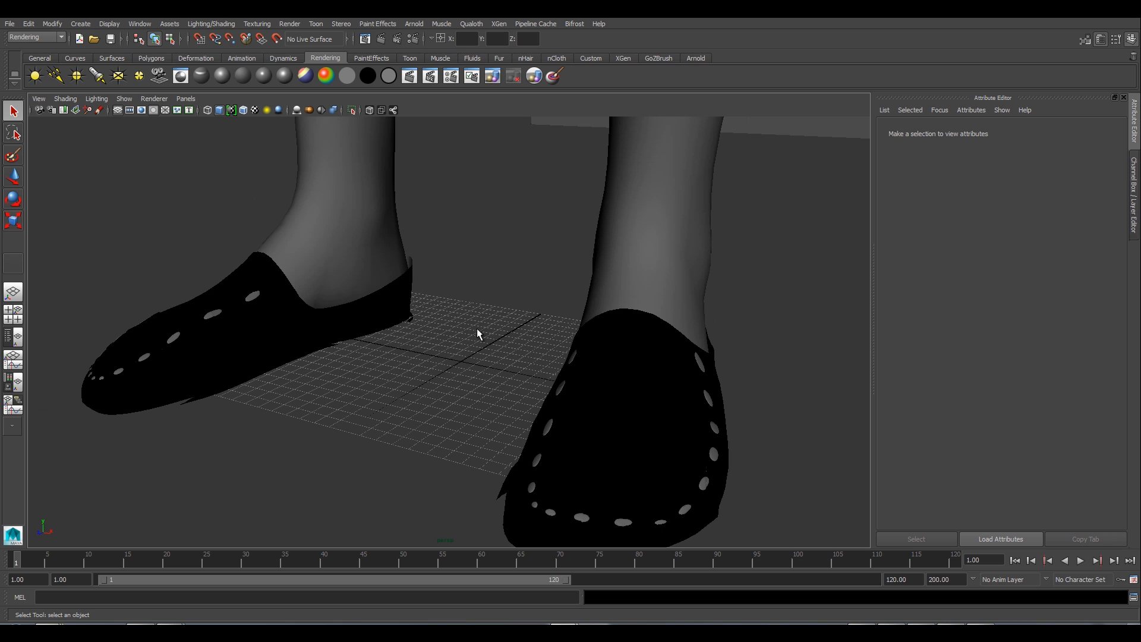
key("a")
scroll(440, 382, "up", 3)
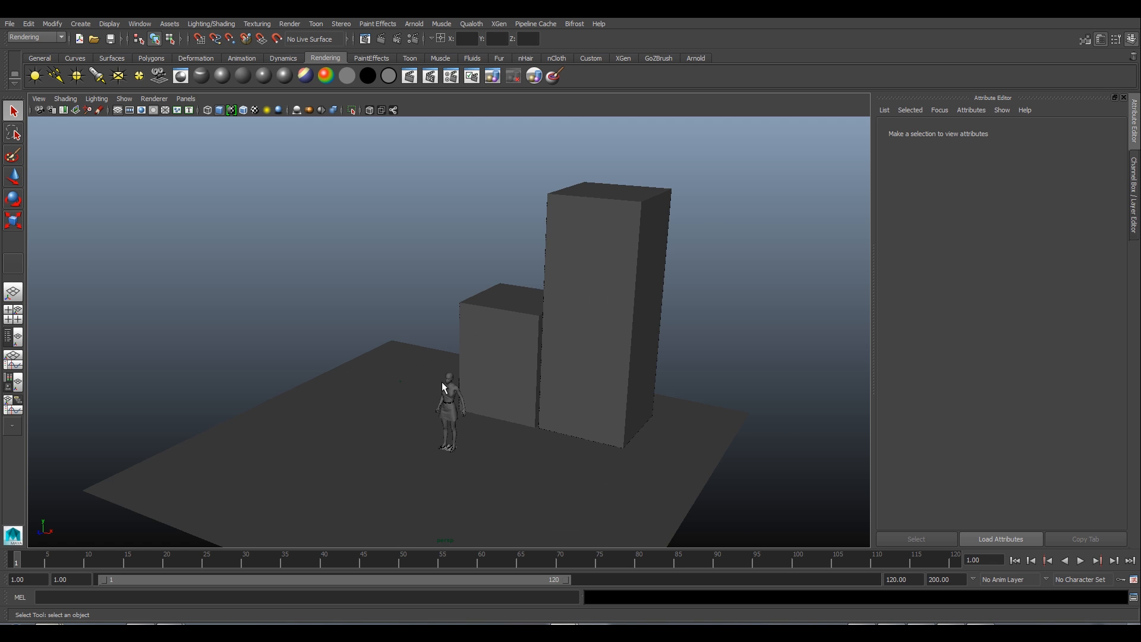
left_click_drag(442, 420, 504, 398, "alt")
scroll(455, 443, "up", 10)
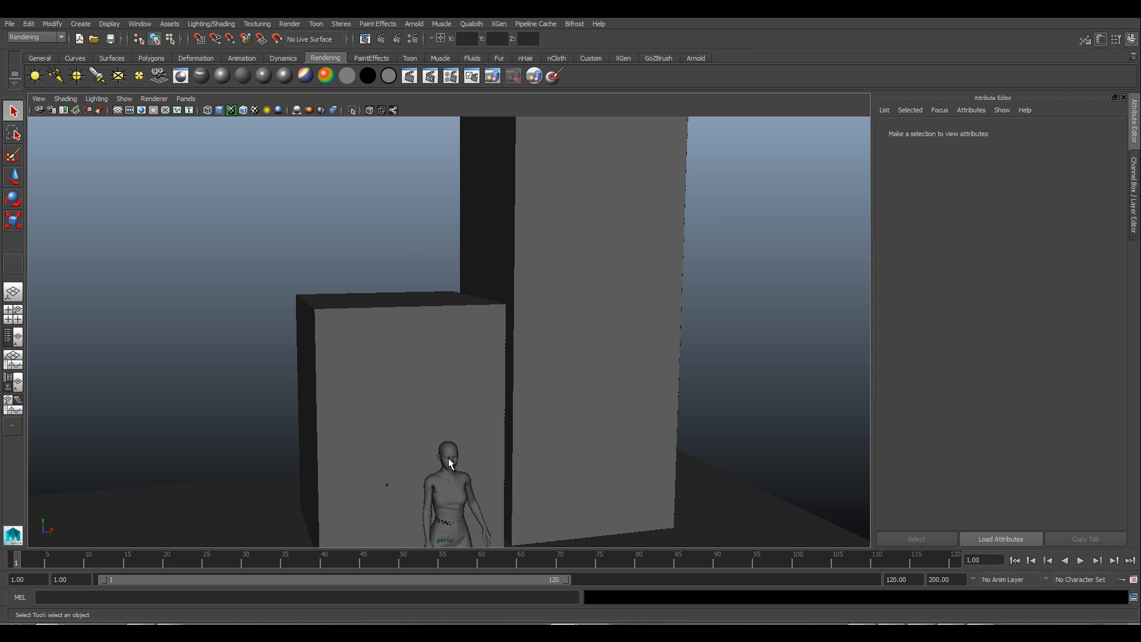
middle_click_drag(461, 425, 443, 308, "alt")
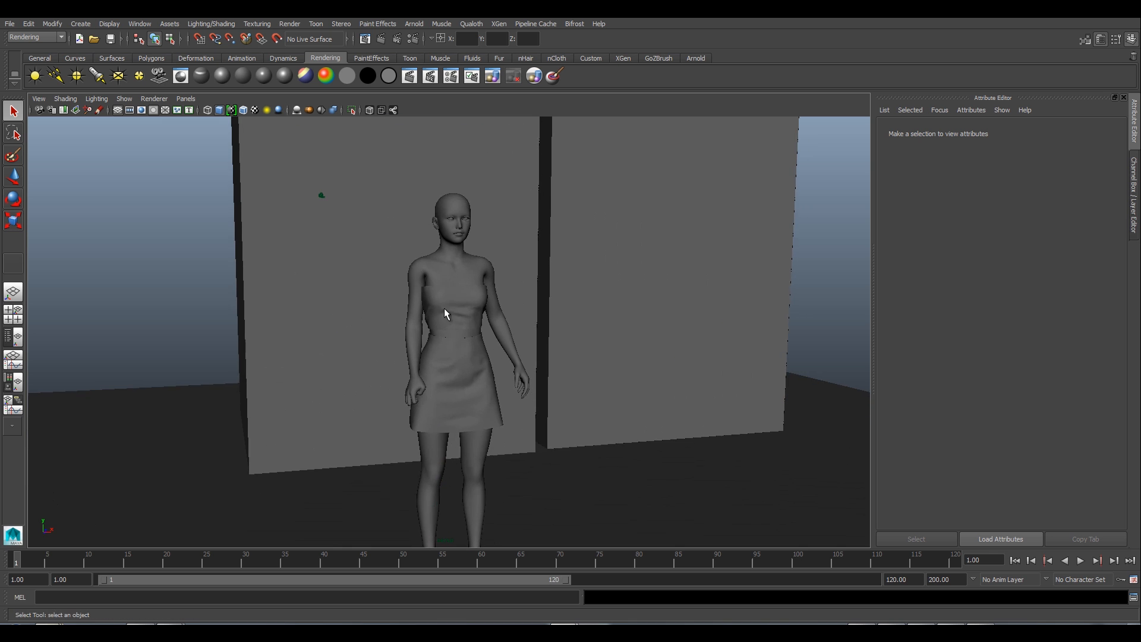
left_click_drag(454, 334, 448, 358, "alt")
scroll(458, 354, "down", 5)
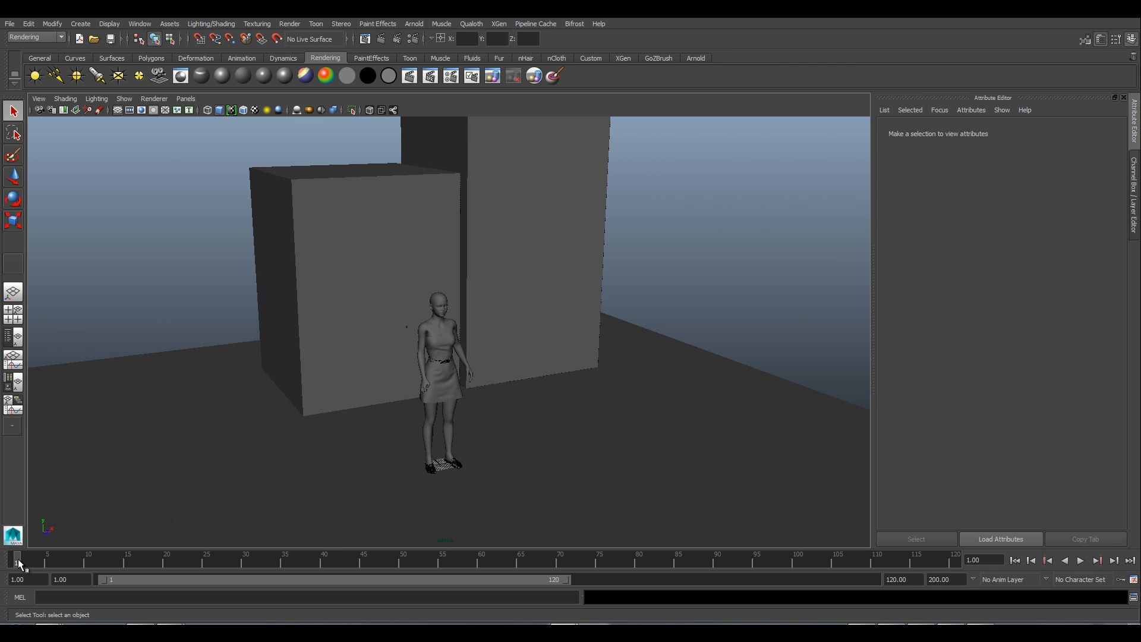
Play the imported body animation and scrub through the timeline, ending back at frame 1.
key("alt+v")
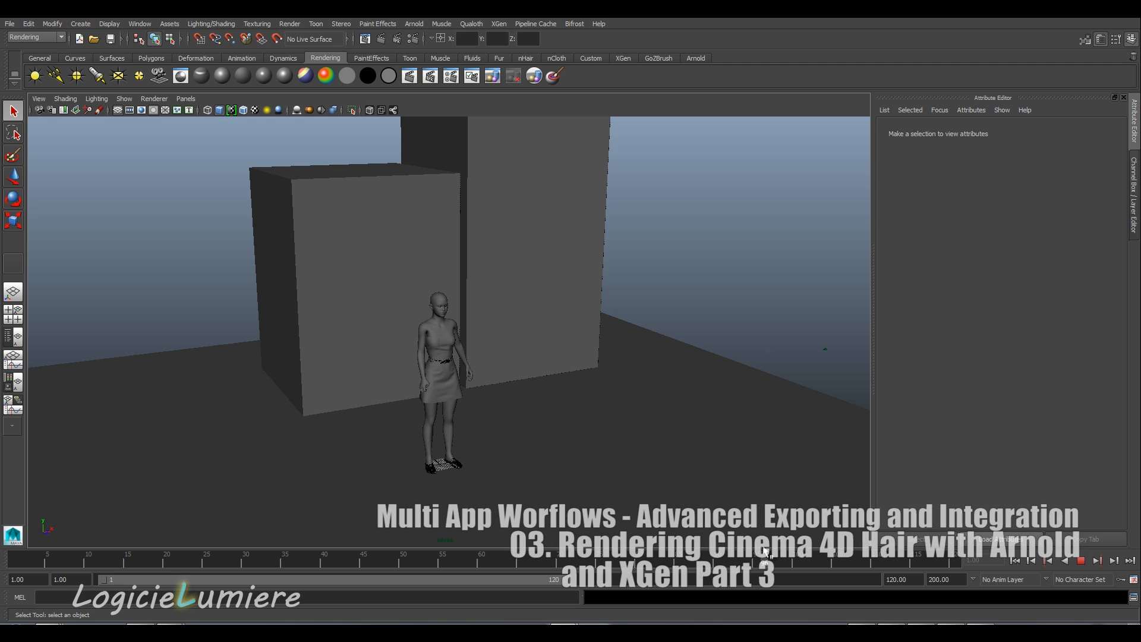
mouse_move(576, 563)
left_mouse_down()
mouse_move(156, 573)
mouse_move(532, 565)
mouse_move(369, 571)
left_mouse_up()
mouse_move(224, 569)
left_mouse_down()
mouse_move(81, 561)
mouse_move(608, 561)
mouse_move(596, 569)
mouse_move(126, 543)
mouse_move(500, 533)
mouse_move(598, 546)
left_mouse_up()
mouse_move(694, 562)
left_mouse_down()
mouse_move(757, 561)
mouse_move(215, 566)
mouse_move(515, 564)
mouse_move(677, 579)
mouse_move(18, 596)
left_mouse_up()
Change the workspace layout to show the Outliner beside the perspective view.
scroll(422, 364, "up", 5)
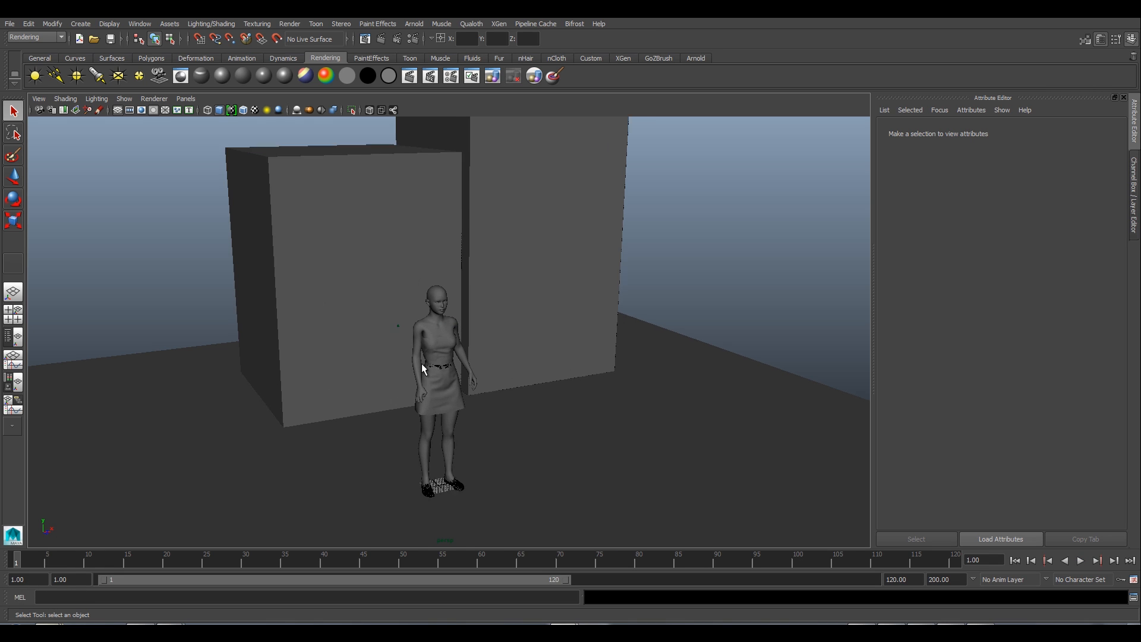
left_click_drag(419, 364, 434, 365, "alt")
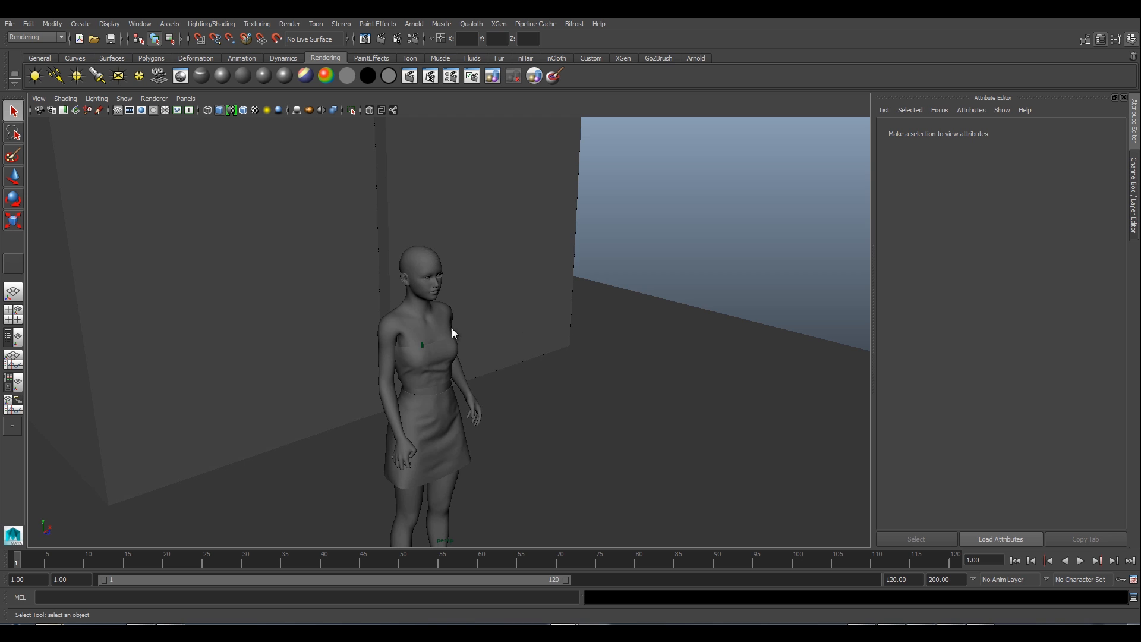
key("space")
left_click_drag(449, 212, 448, 238)
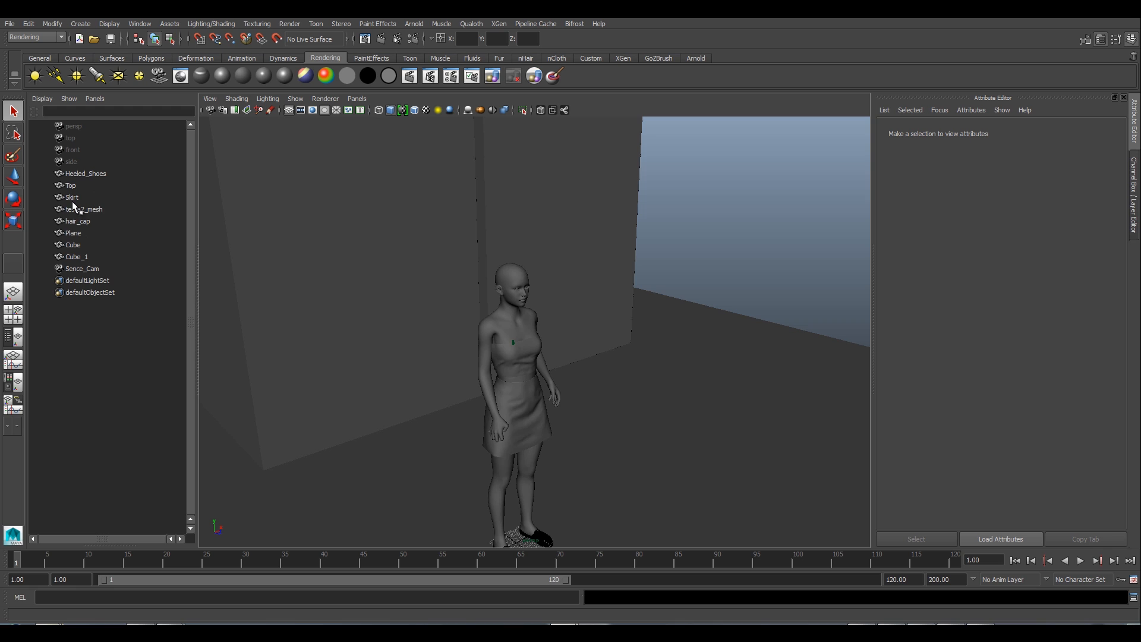
Select the imported meshes in turn, from Heeled_Shoes down to Cube_1, to identify each one in the scene.
left_click(76, 173)
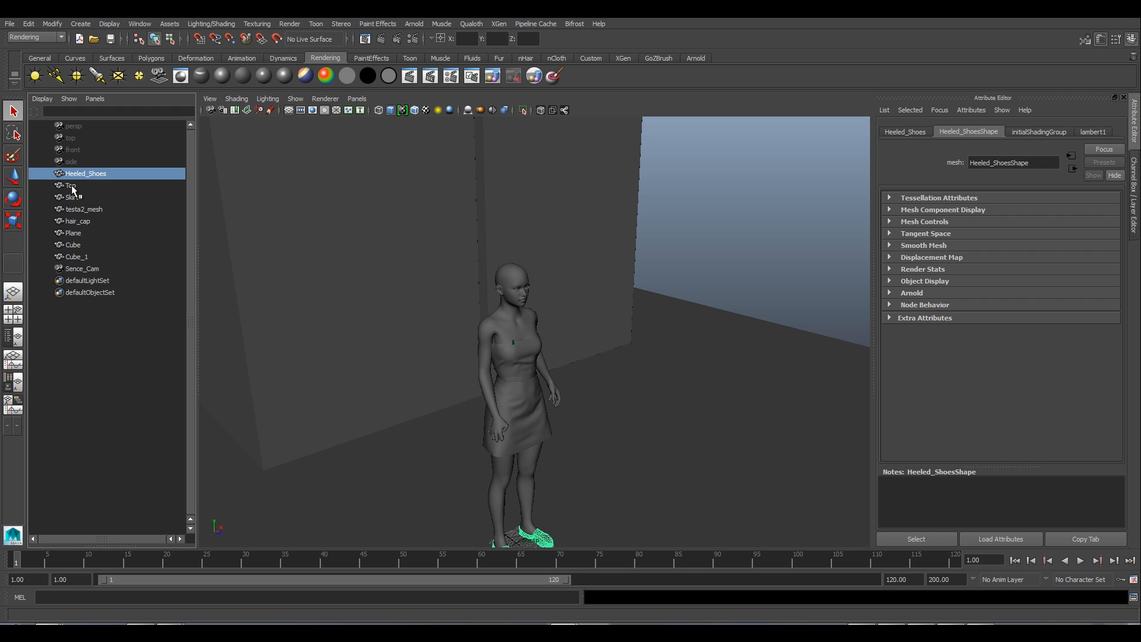
left_click(71, 185)
left_click(75, 198)
left_click(83, 210)
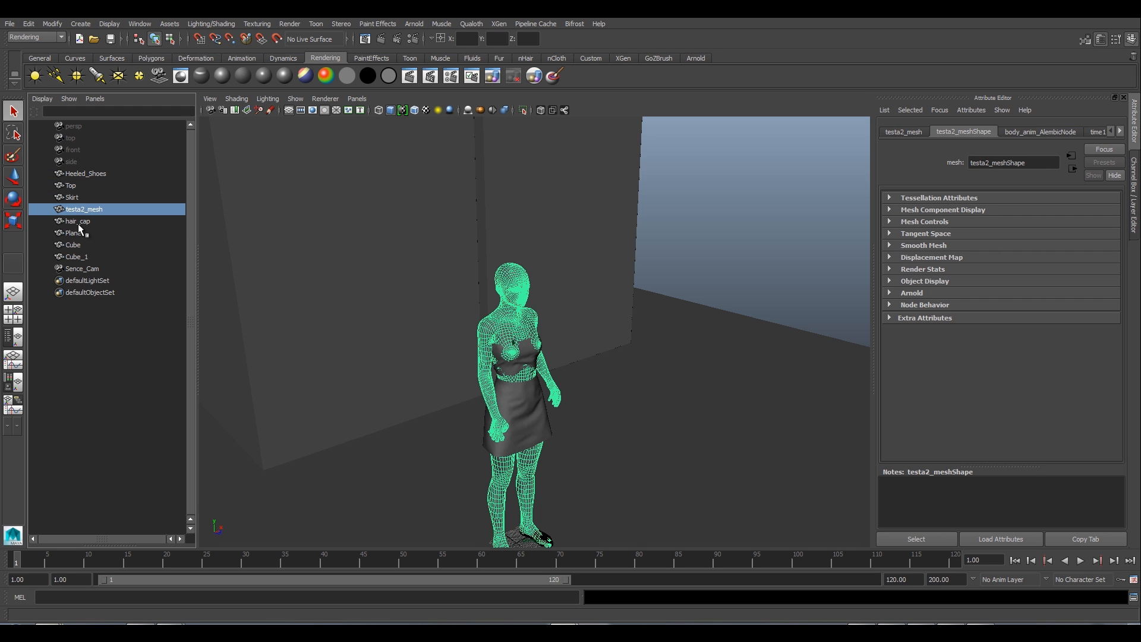
left_click(78, 223)
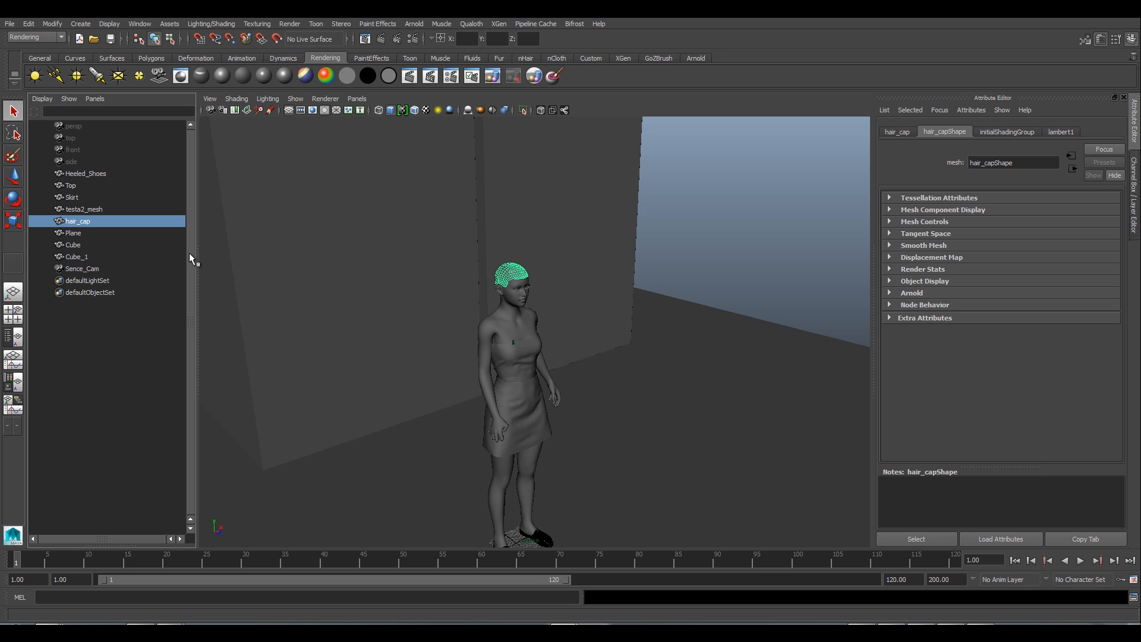
left_click(78, 234)
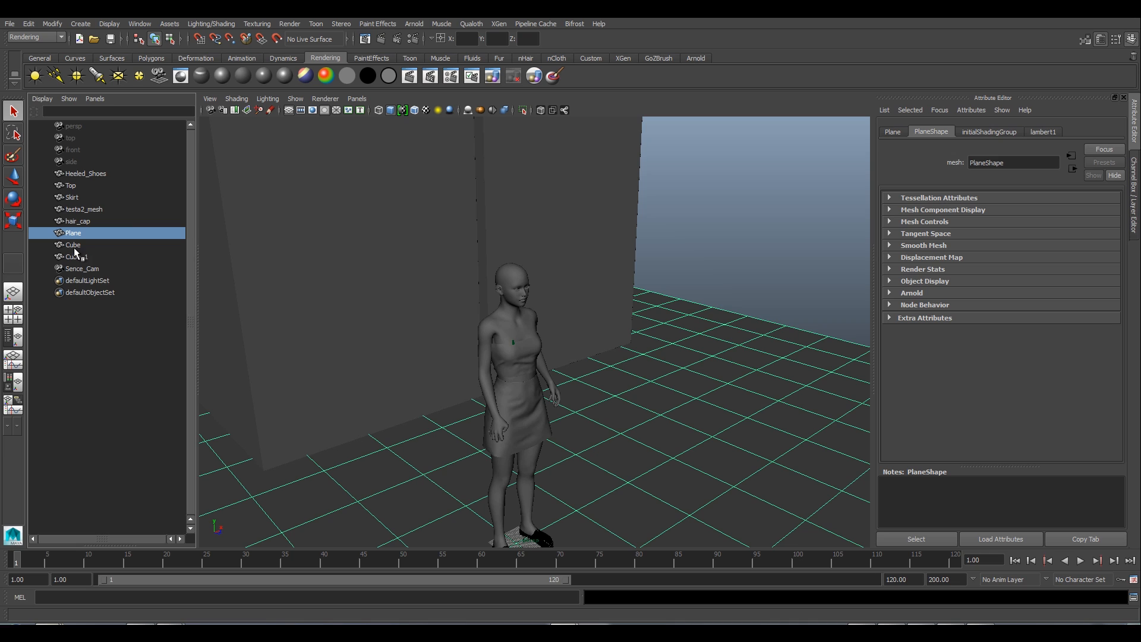
left_click(76, 257)
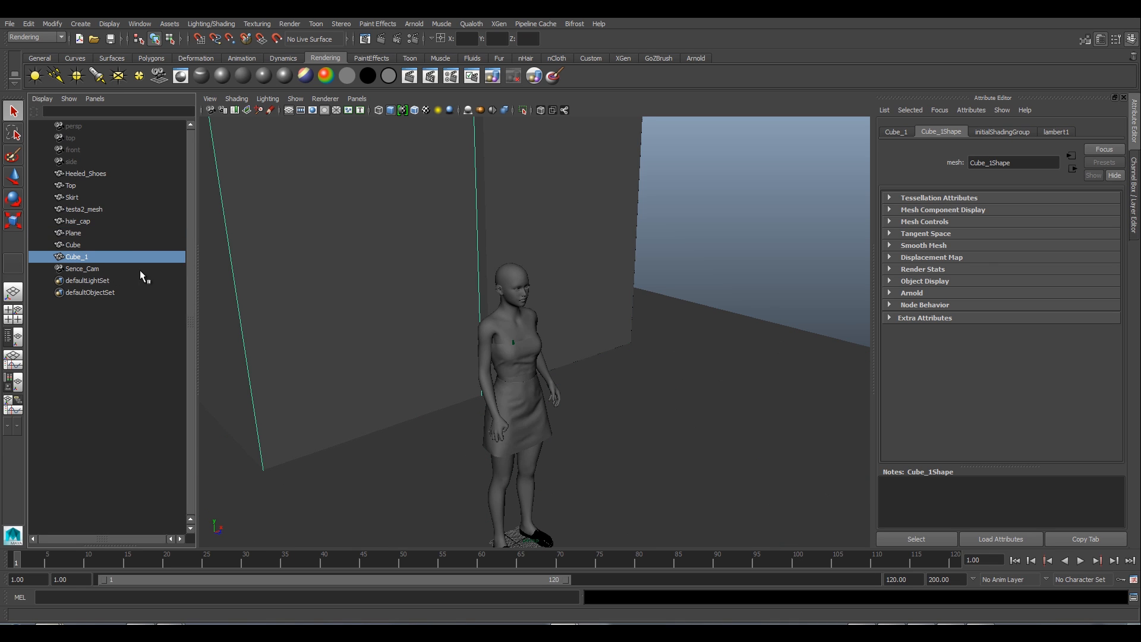
Look through the Sence_Cam camera in the viewport and play and scrub the animation, stopping at frame 2.
left_click(83, 268)
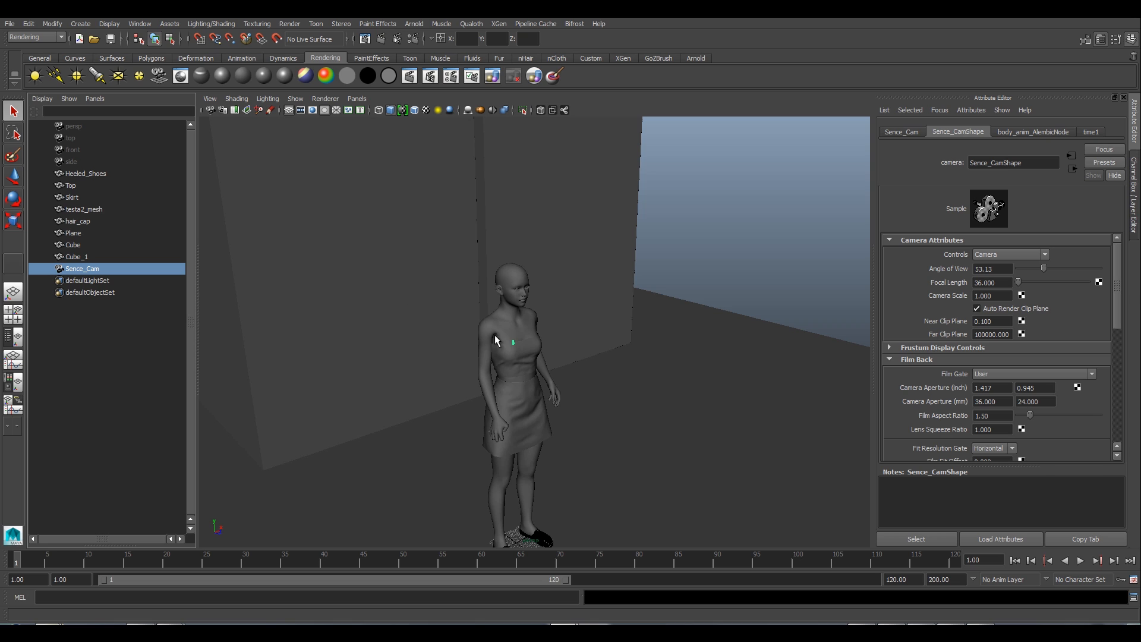
left_click(357, 99)
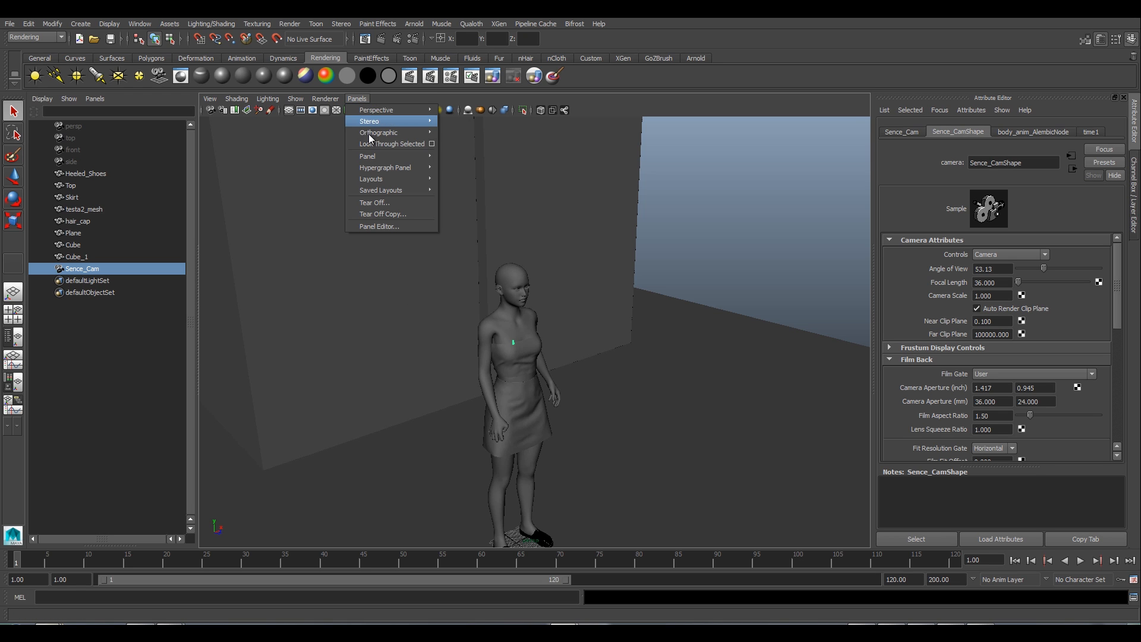
mouse_move(379, 114)
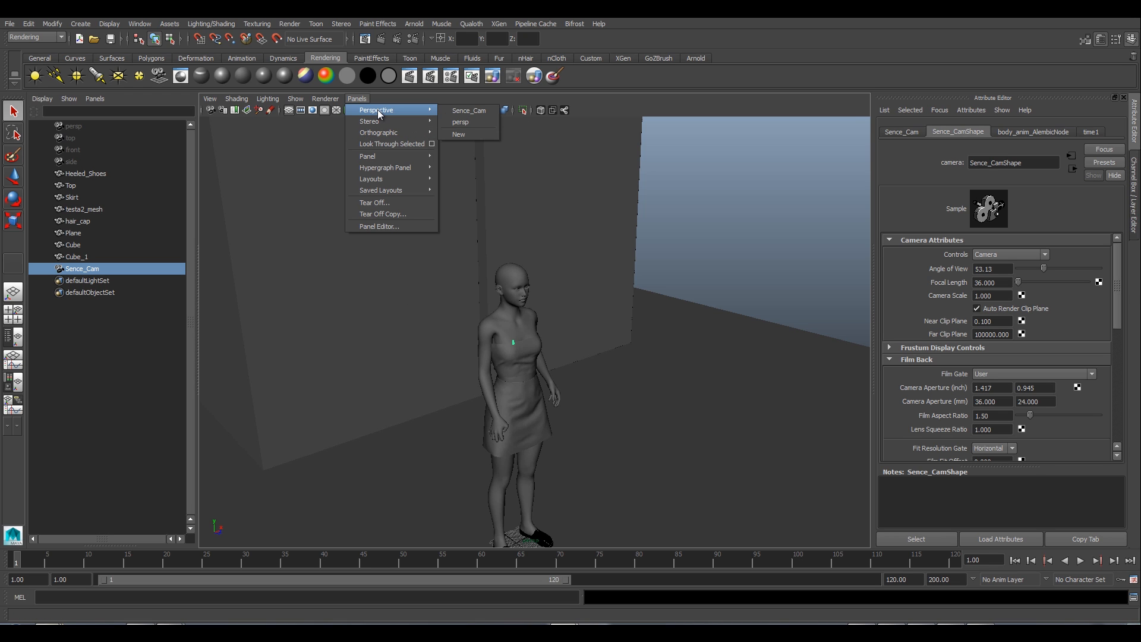
left_click(469, 111)
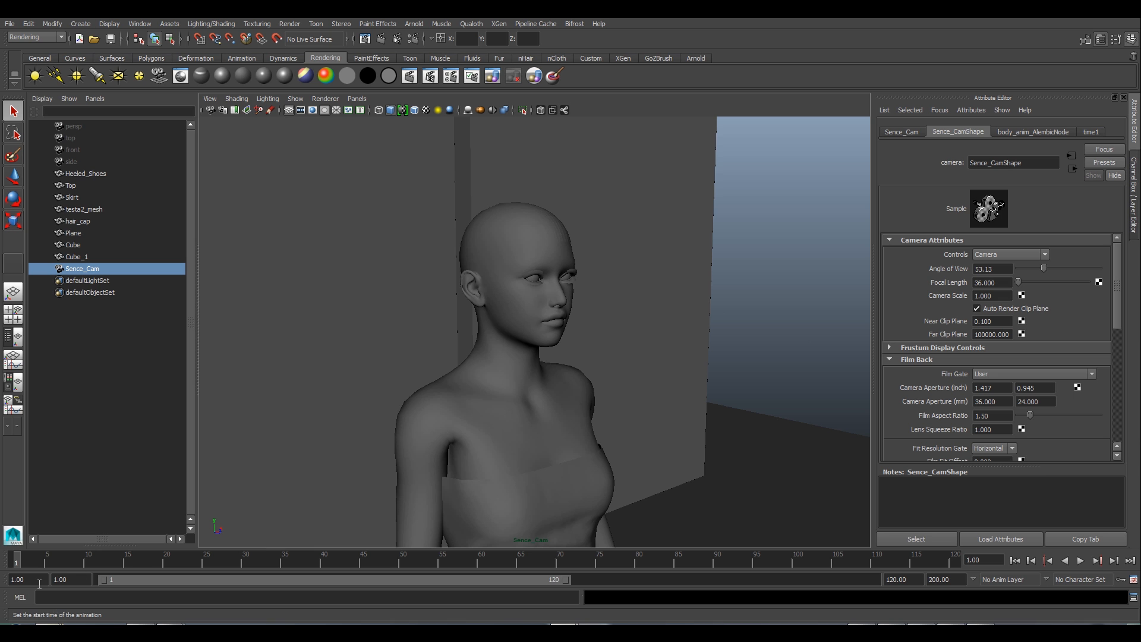
key("alt+v")
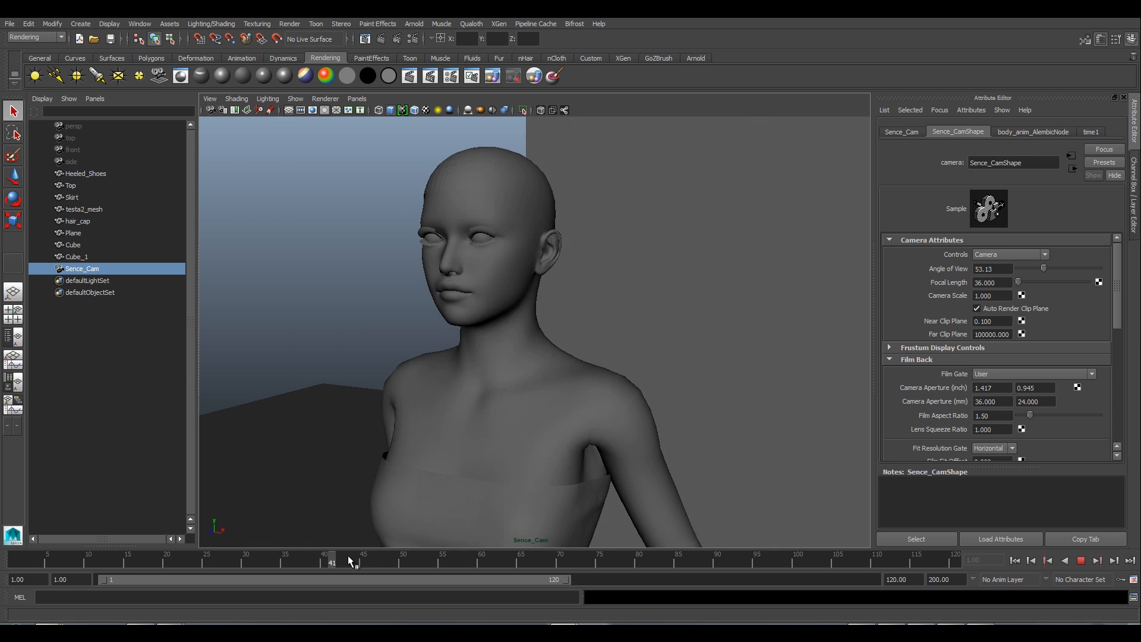
mouse_move(348, 555)
left_mouse_down()
mouse_move(401, 556)
mouse_move(3, 556)
mouse_move(553, 556)
mouse_move(486, 543)
mouse_move(59, 558)
mouse_move(677, 575)
mouse_move(25, 564)
left_mouse_up()
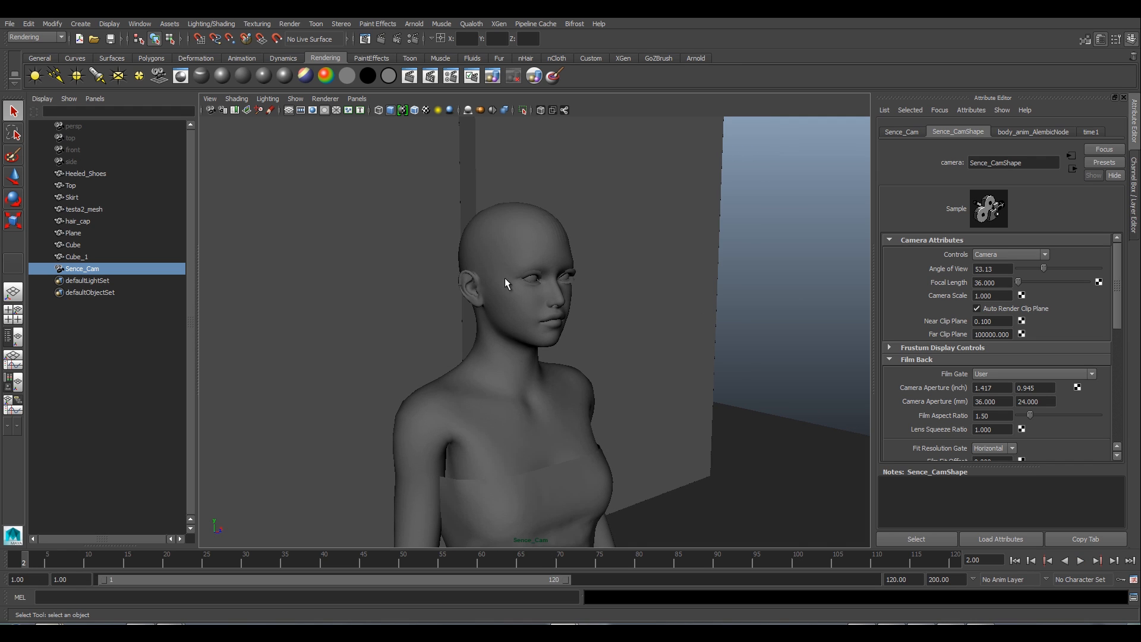
Save the scene as the Maya ASCII file testa_hair_tut in the project's scenes folder.
left_click(9, 23)
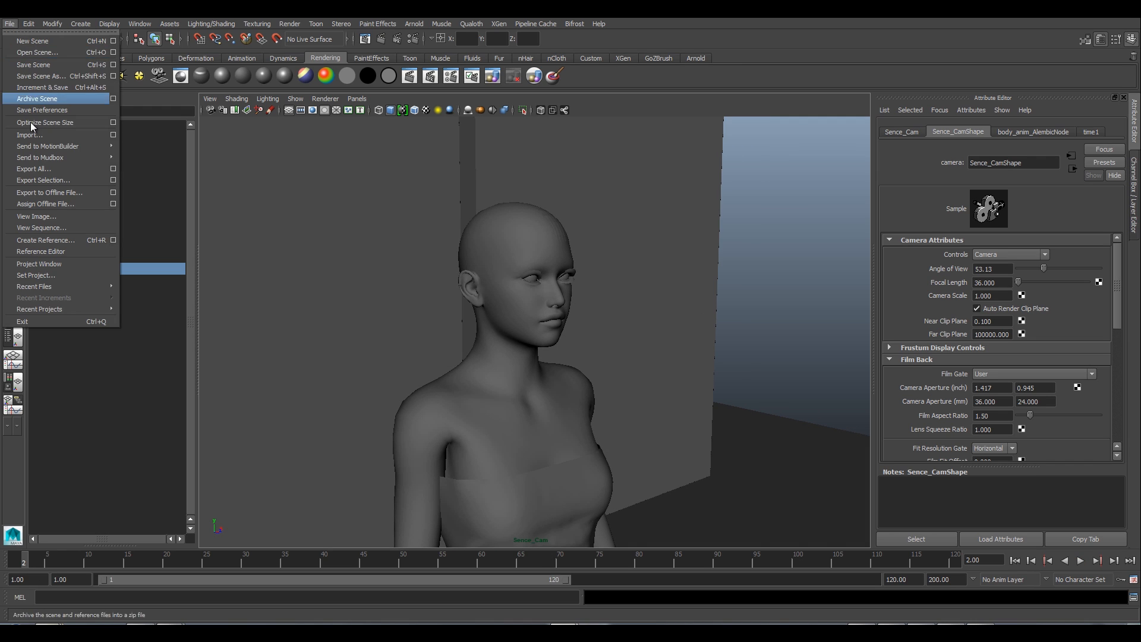
left_click(45, 70)
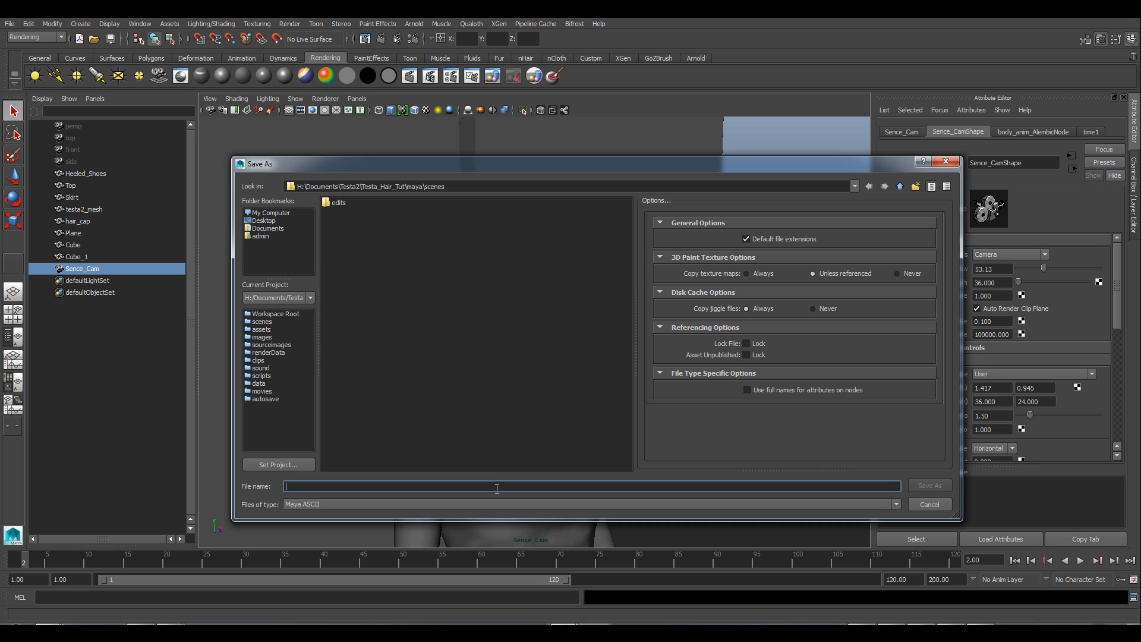
type("testa_hair_tut")
left_click(921, 481)
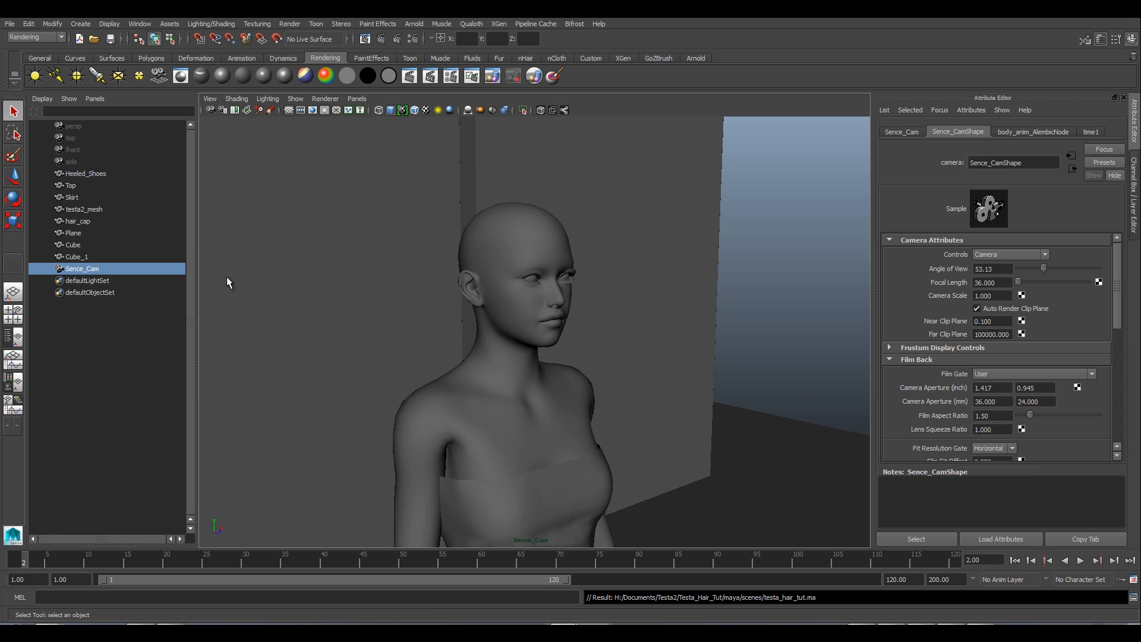
Import hair.fbx from the Testa_Hair_Tut FBX folder and scrub the animation to frame 10.
left_click(10, 24)
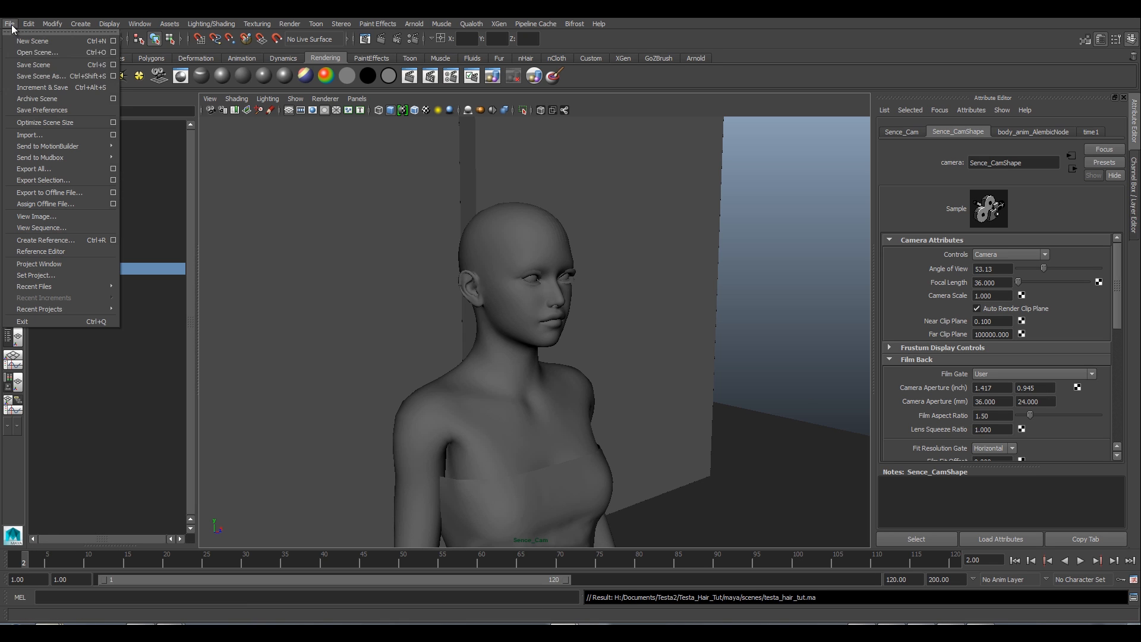
left_click(38, 135)
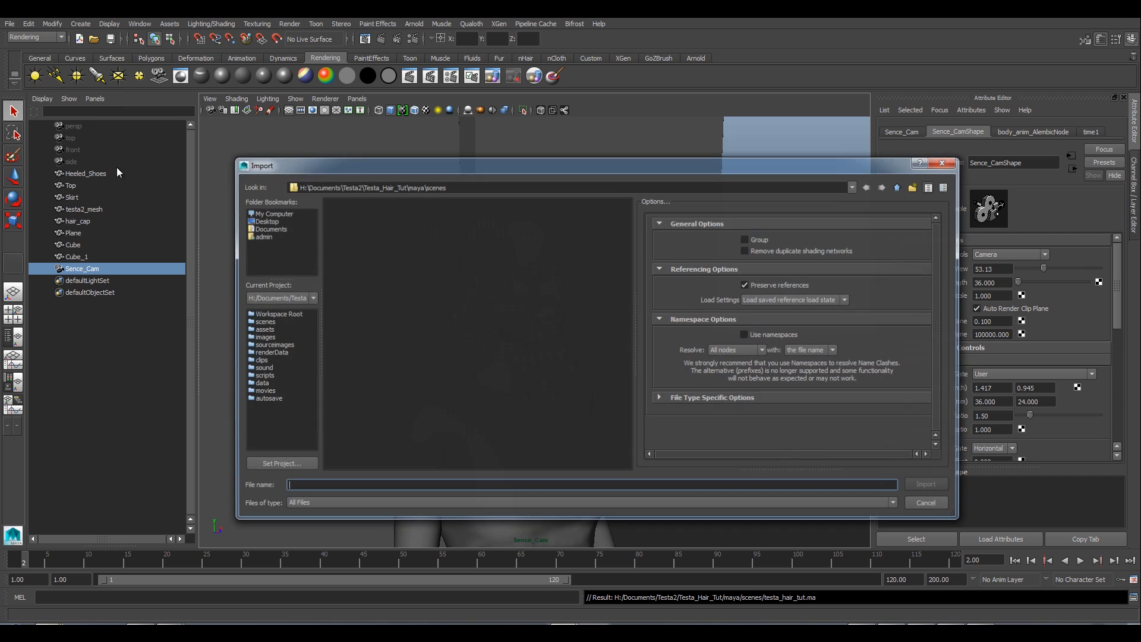
left_click(899, 188)
left_click(898, 188)
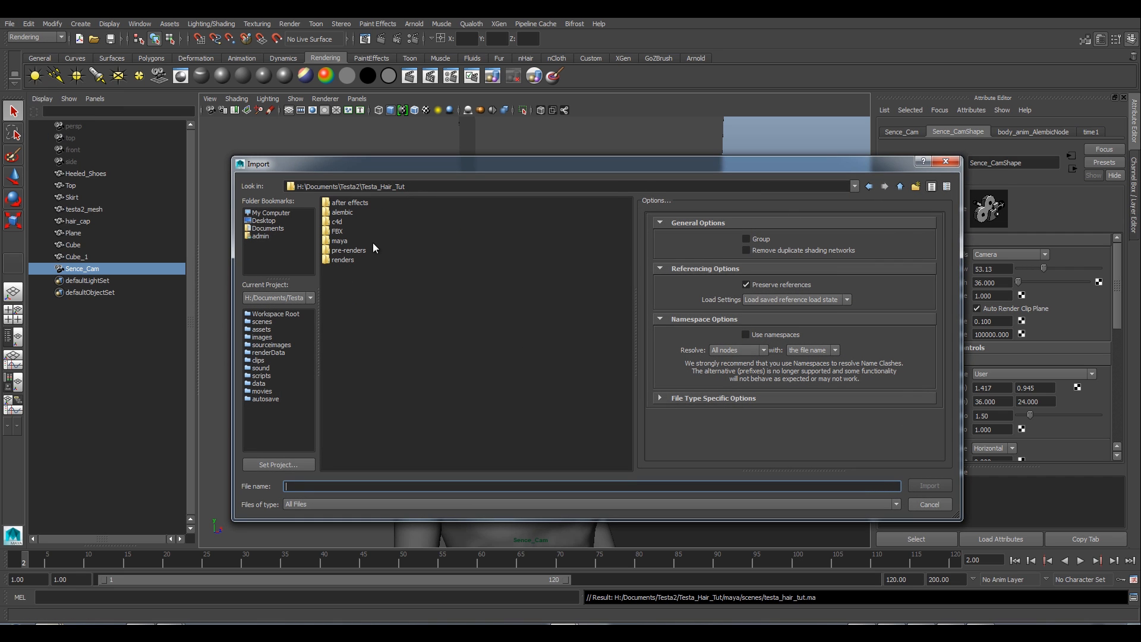
double_click(338, 237)
left_click(342, 202)
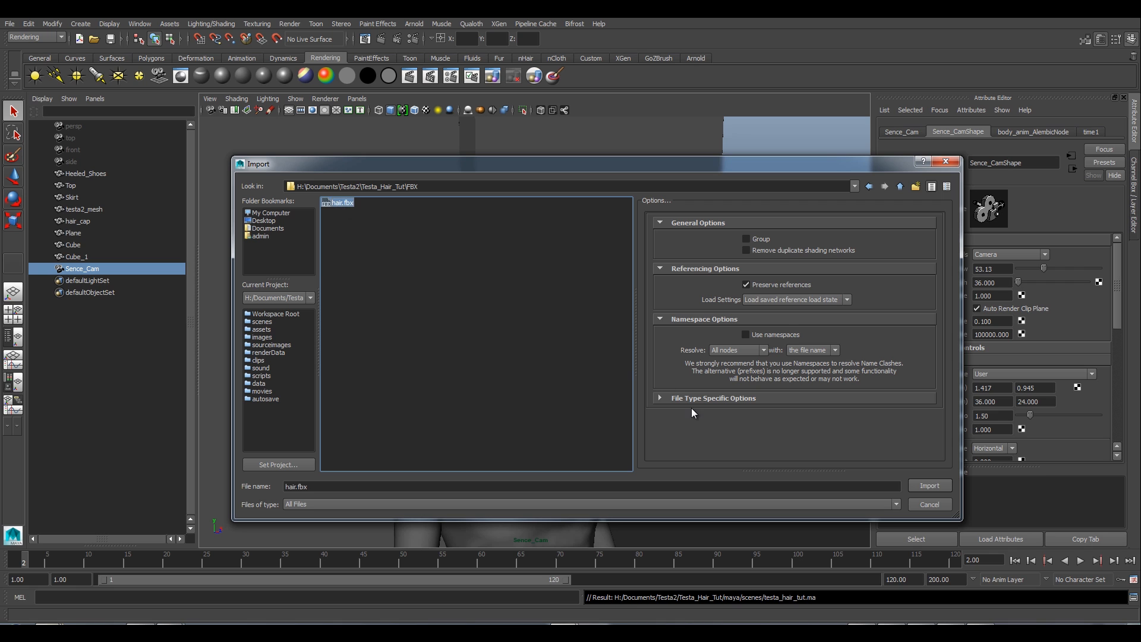
left_click(936, 487)
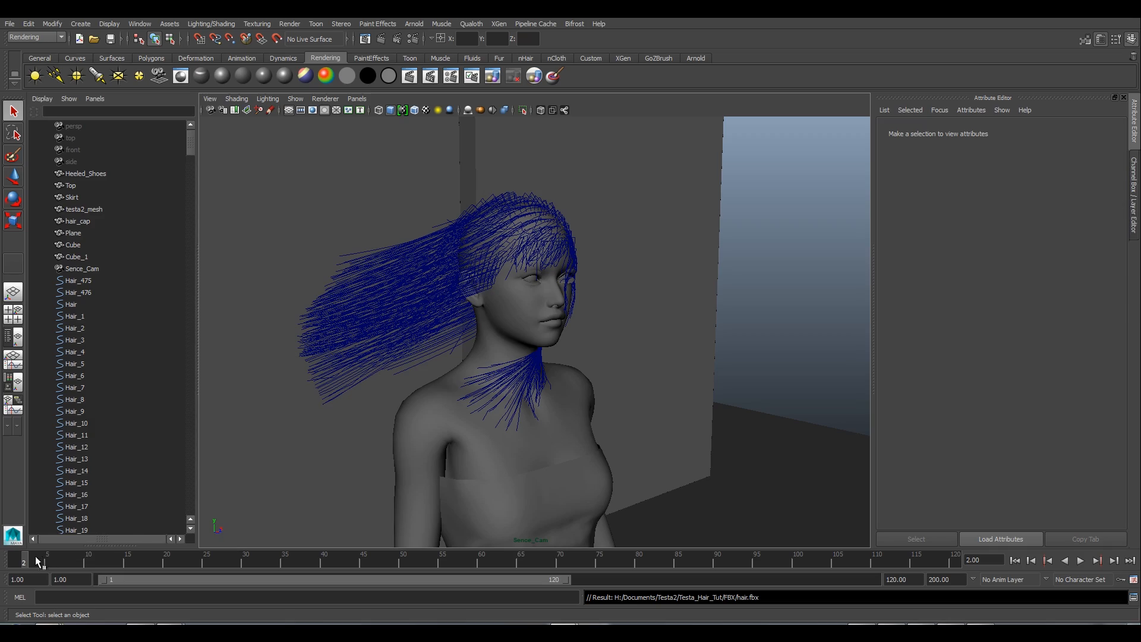
left_click_drag(48, 560, 87, 531)
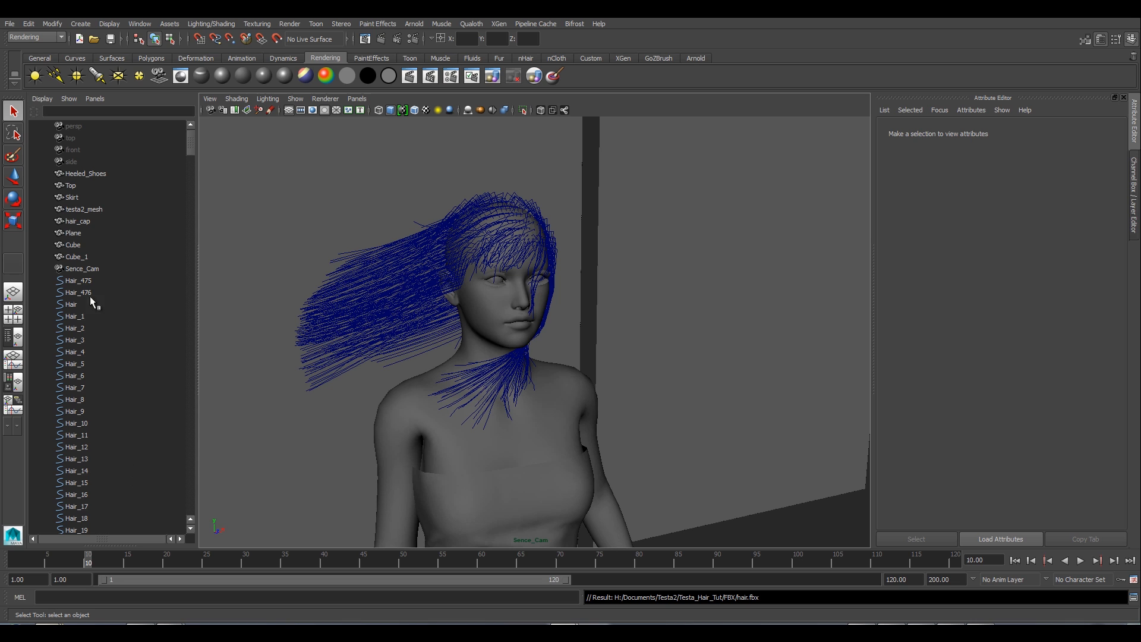
Select all the imported hair curves, from Hair_475 down to Hair_474, and group them.
left_click(81, 282)
scroll(94, 336, "down", 20)
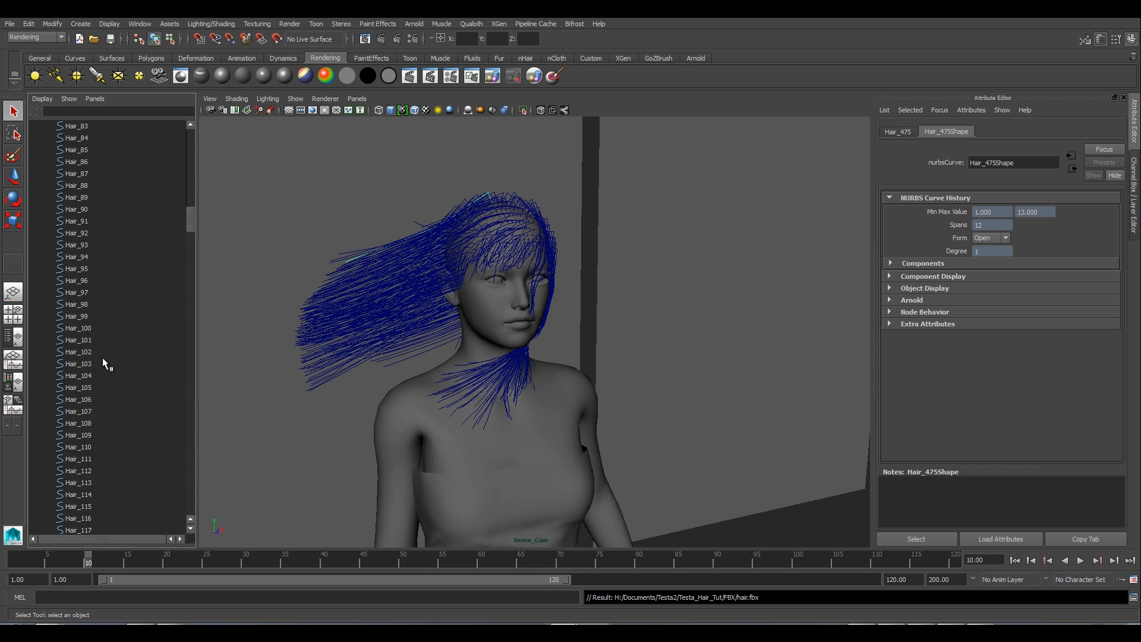
scroll(102, 373, "down", 20)
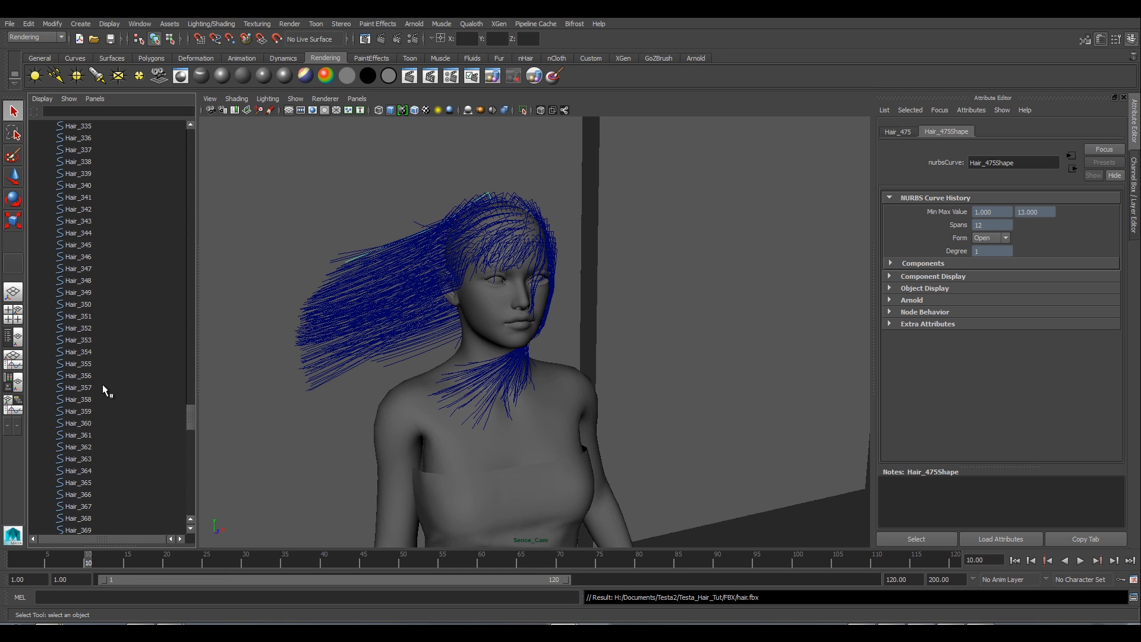
left_click_drag(185, 422, 191, 512)
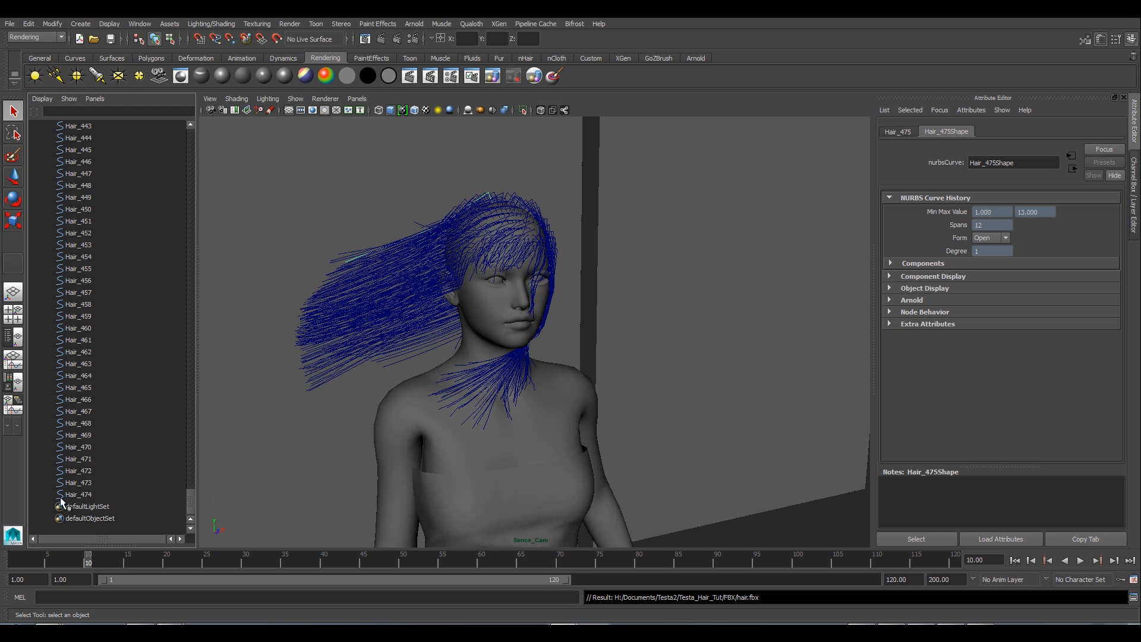
left_click(76, 497, "shift")
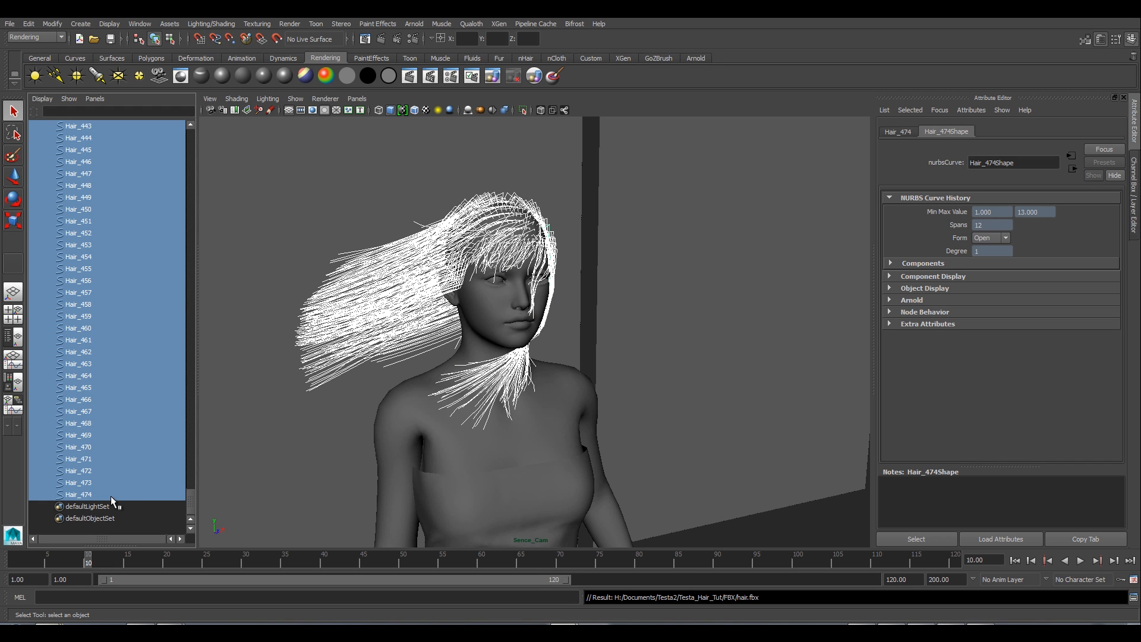
key("ctrl+g")
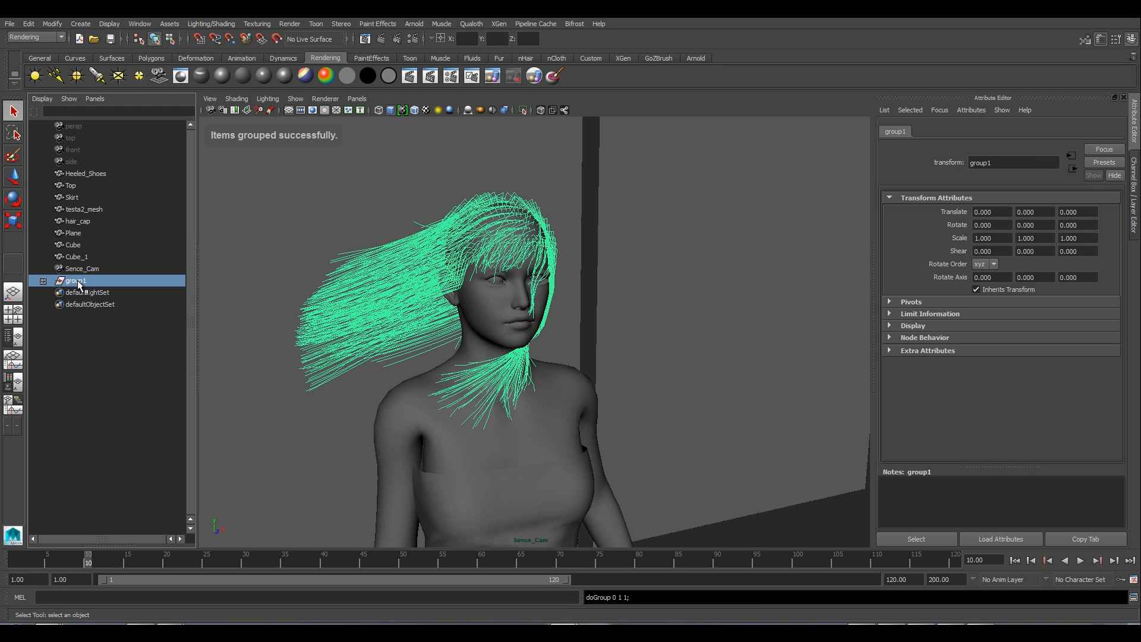
Rename the new hair curve group static_hair and save the scene.
double_click(78, 283)
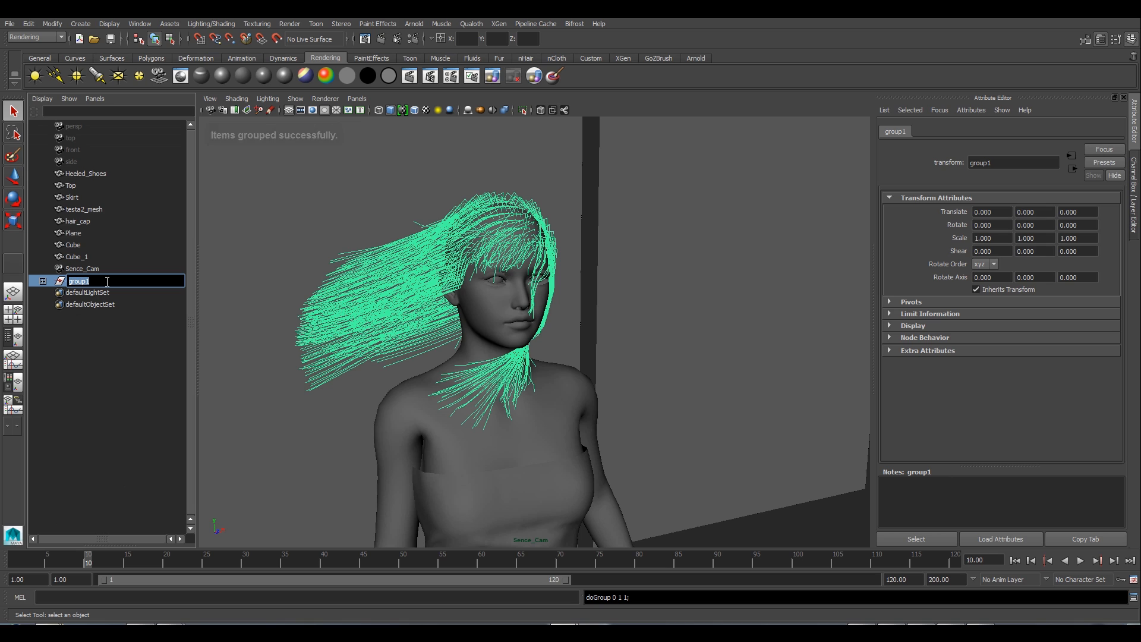
type("ha")
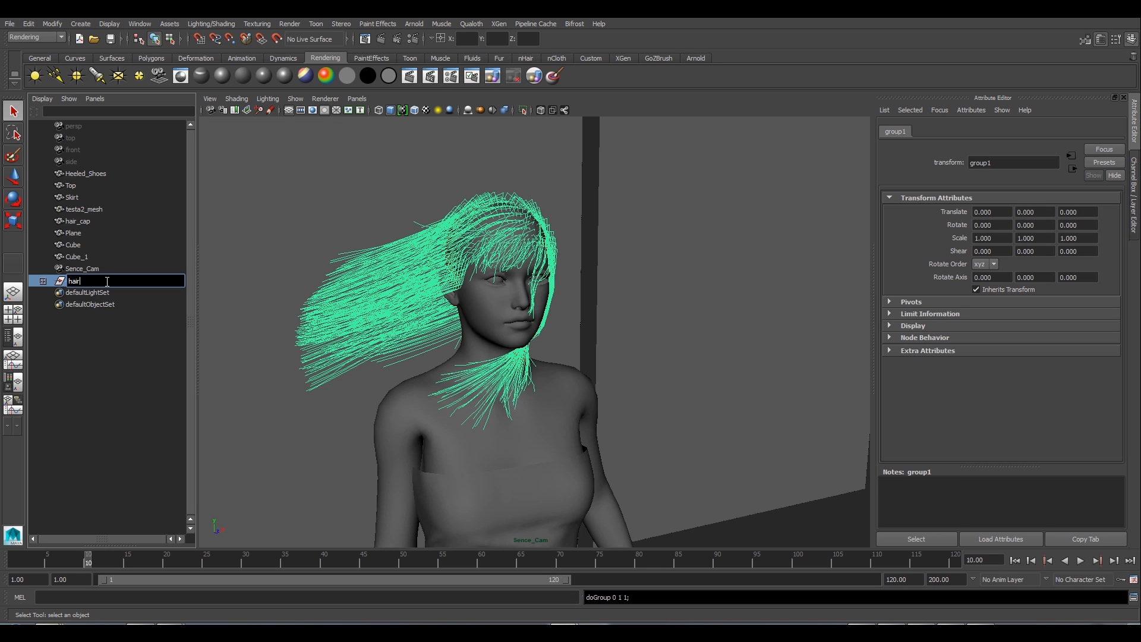
type("ir")
key("Home")
type("static_")
key("Return")
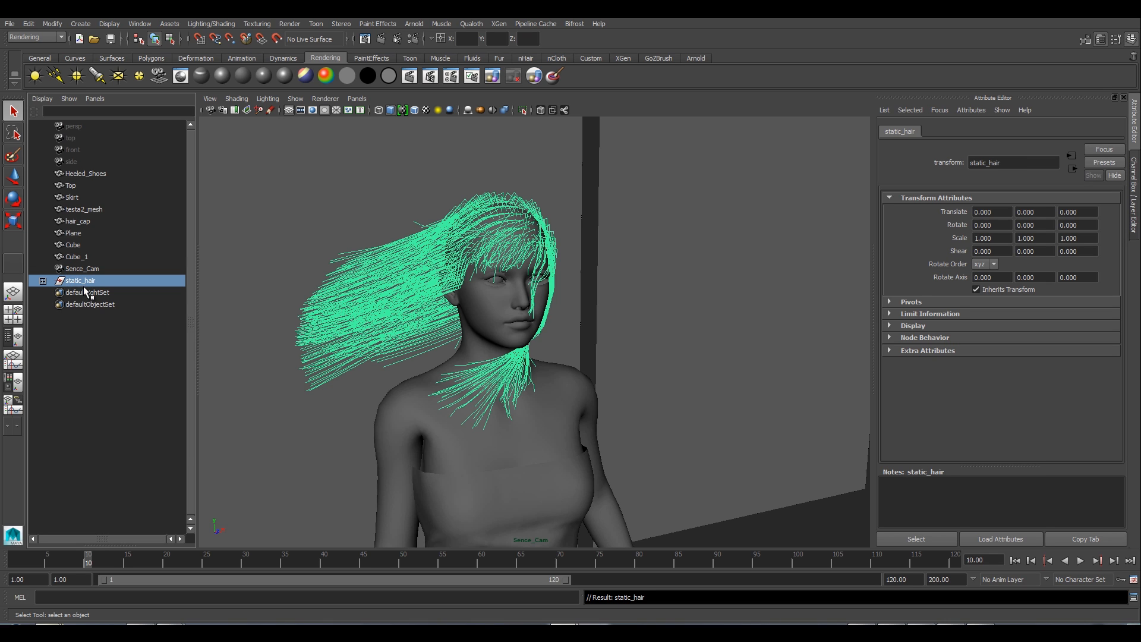
left_click(42, 281)
left_click(43, 281)
key("ctrl+s")
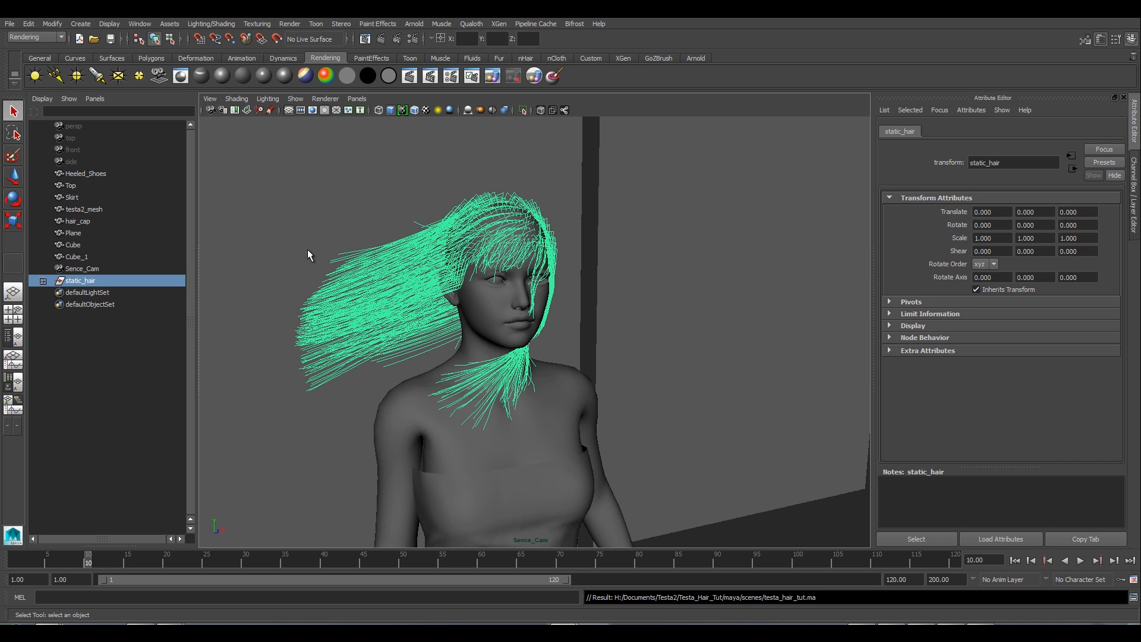
Open the XGen editor and bring it back into view after checking the static_hair group's channels.
left_click(622, 58)
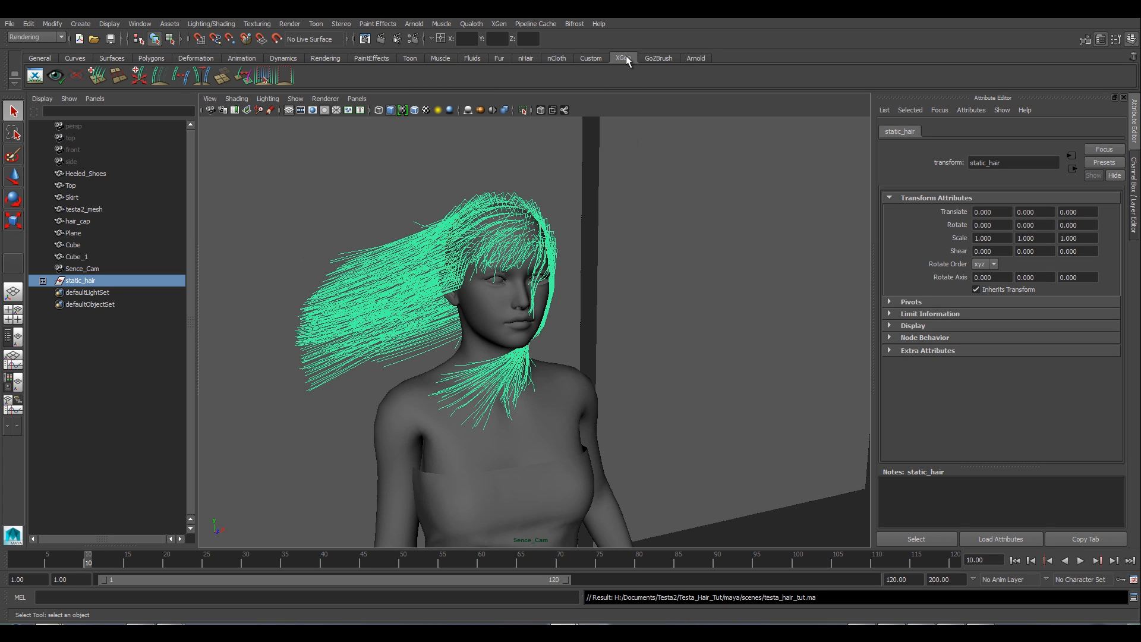
left_click(35, 77)
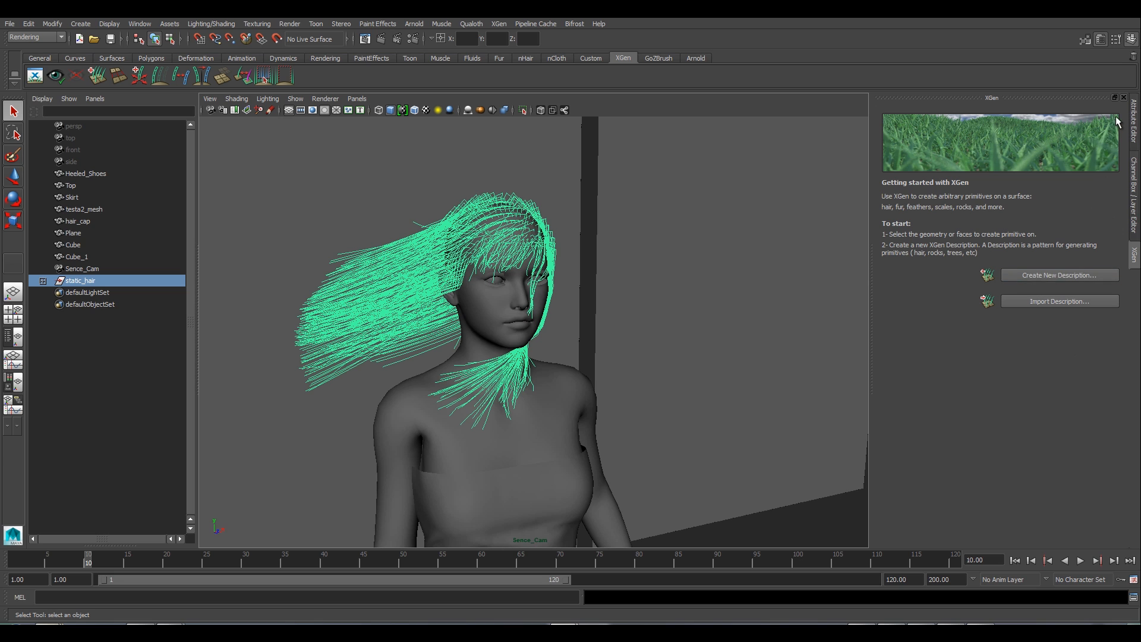
left_click(1134, 122)
left_click(1134, 180)
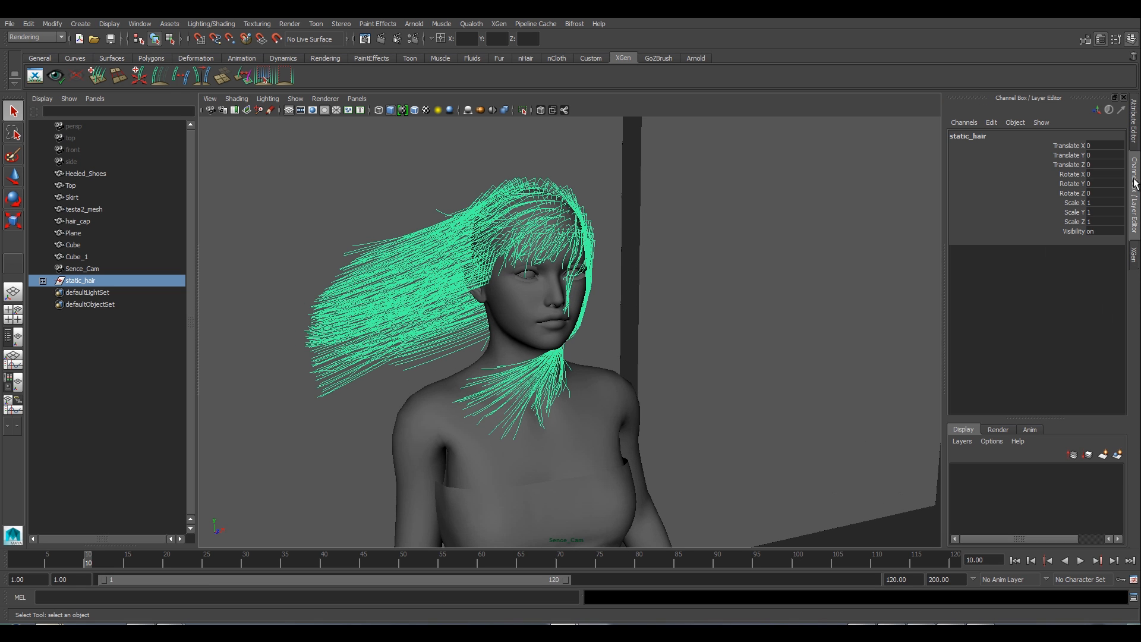
left_click(1132, 262)
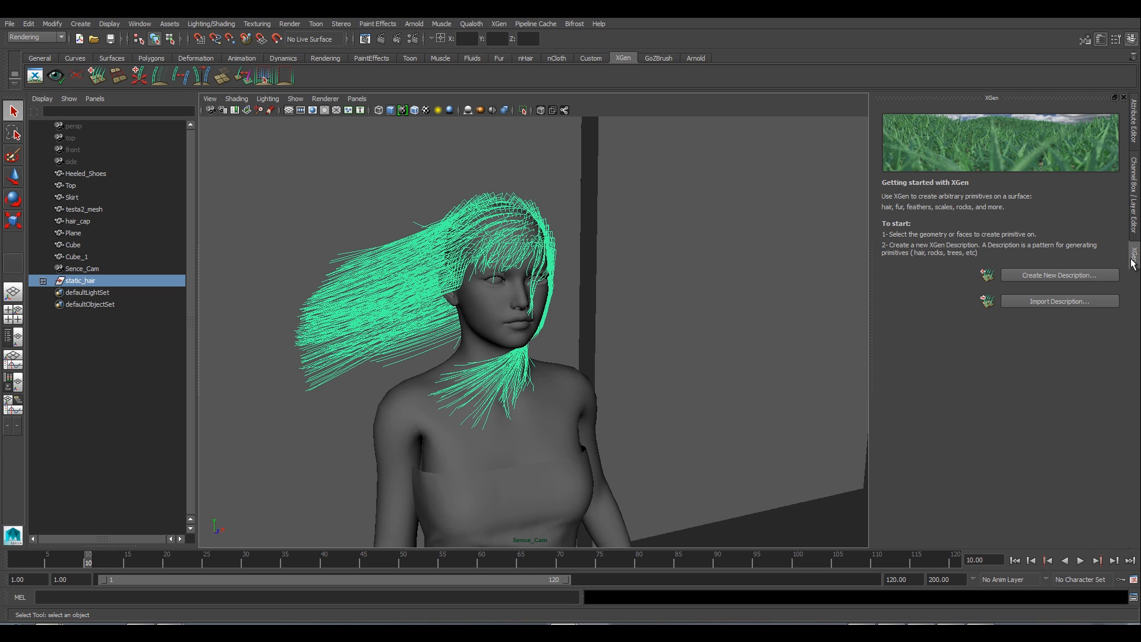
Start a new XGen description on the hair_cap mesh, naming it testa_hair_desc in a new collection called testa_collection.
left_click(1053, 276)
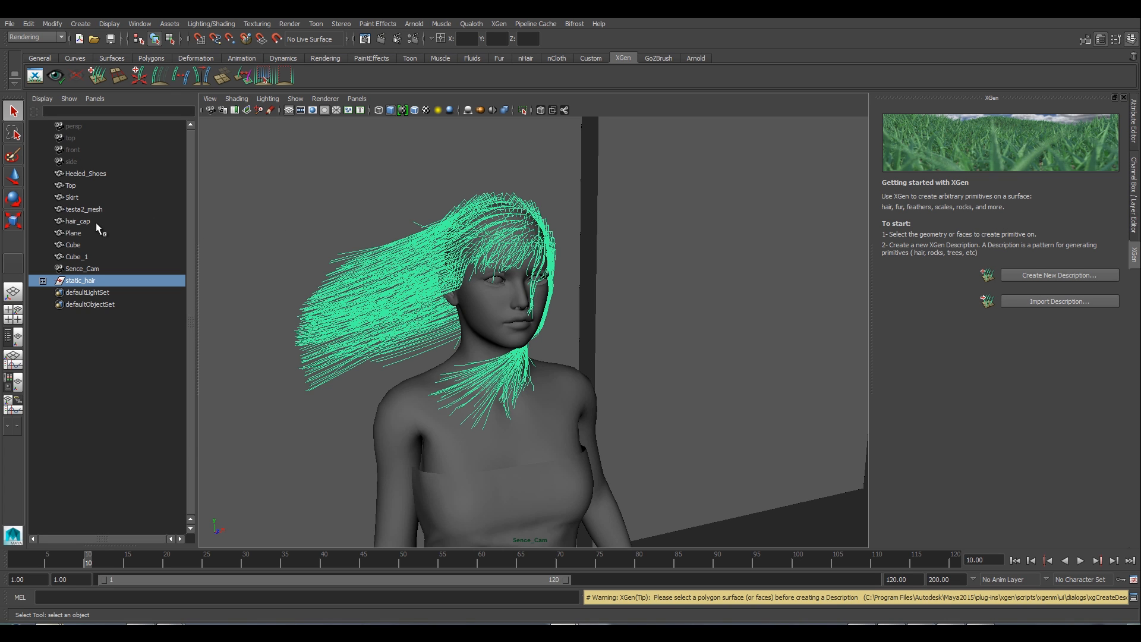
left_click(80, 220)
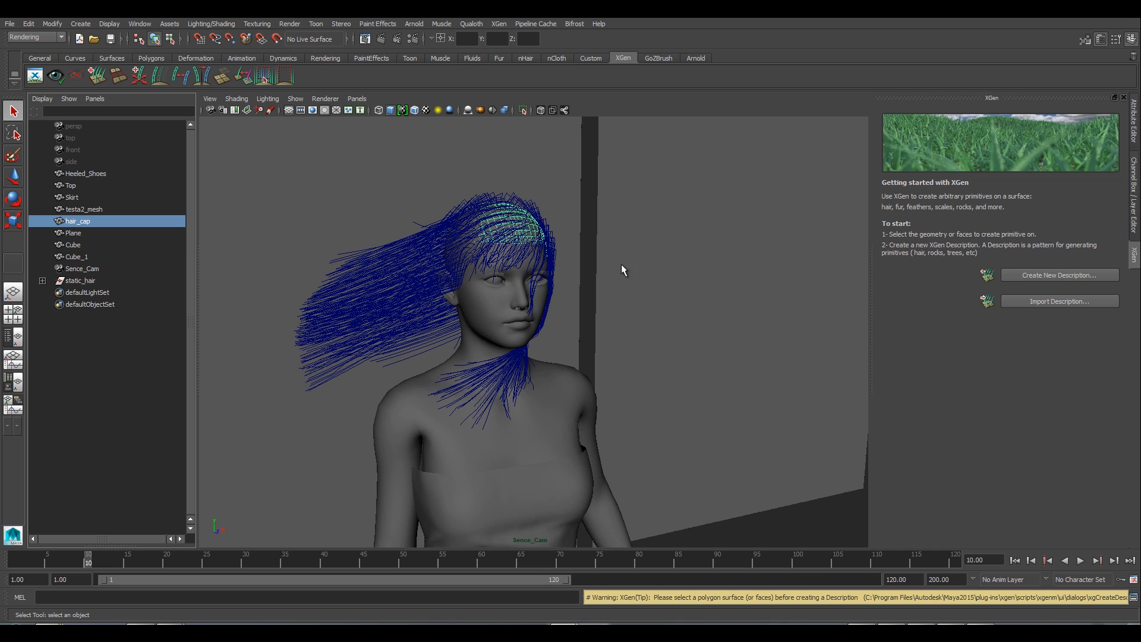
left_click(1025, 276)
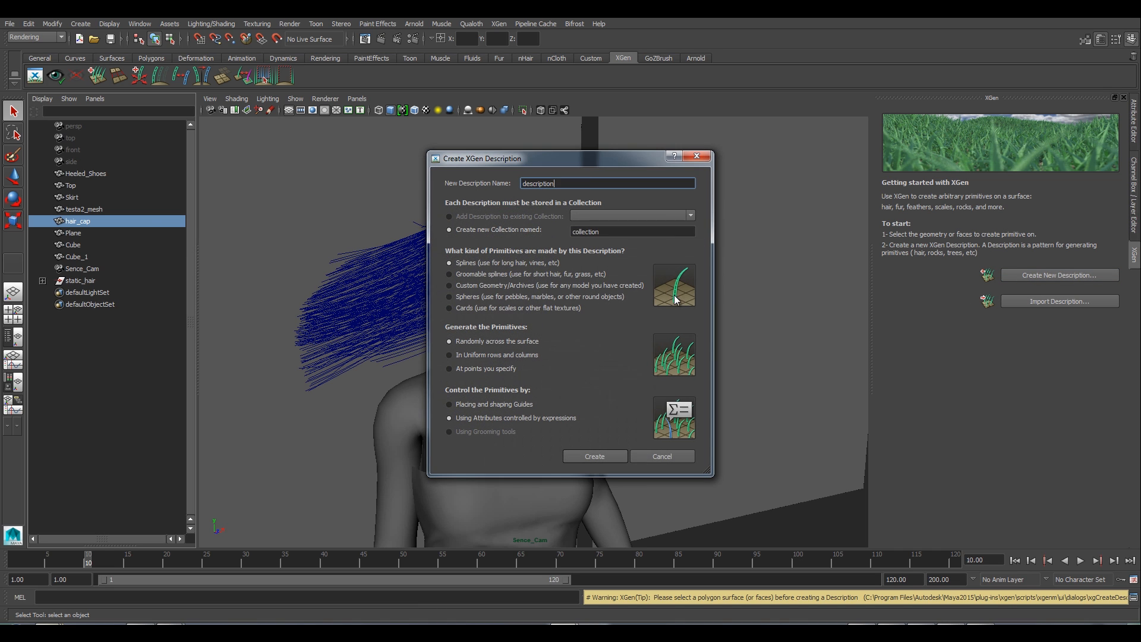
left_click_drag(573, 162, 476, 198)
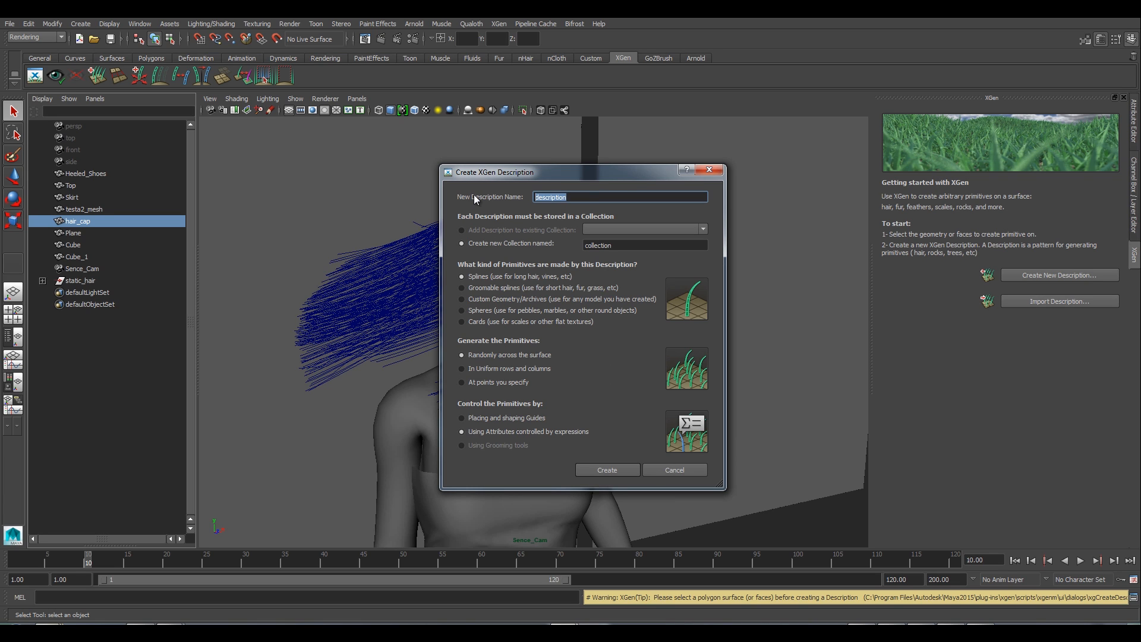
type("testa_hair_desc")
left_click(629, 245)
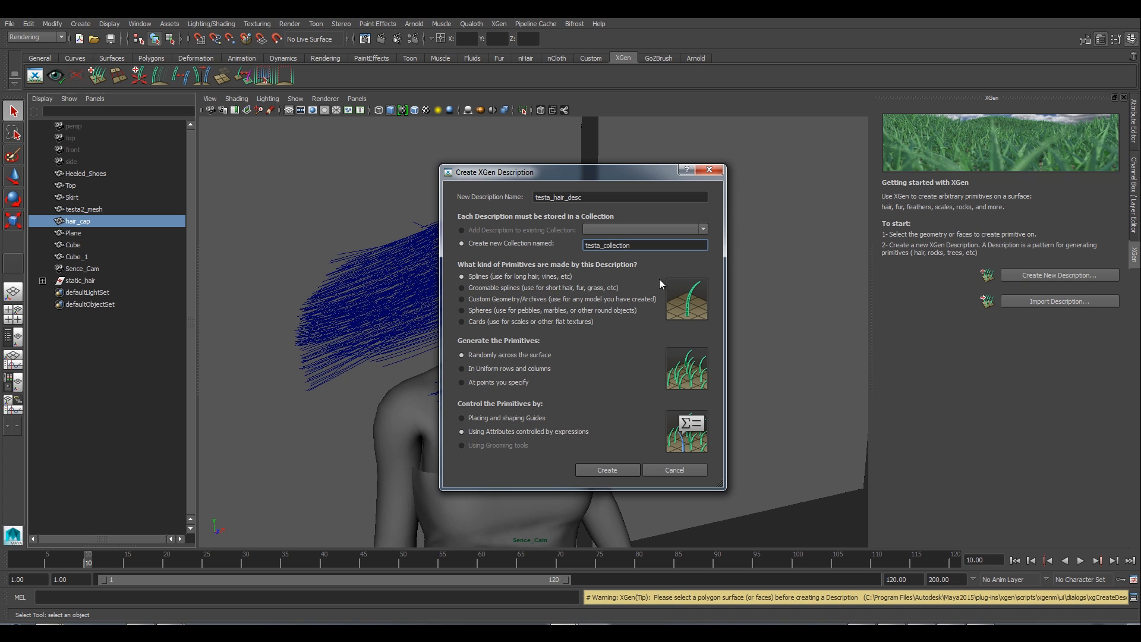
left_click(603, 246)
Generate the description's spline primitives at specified points, control them by placing and shaping guides, and create the description.
left_click(461, 384)
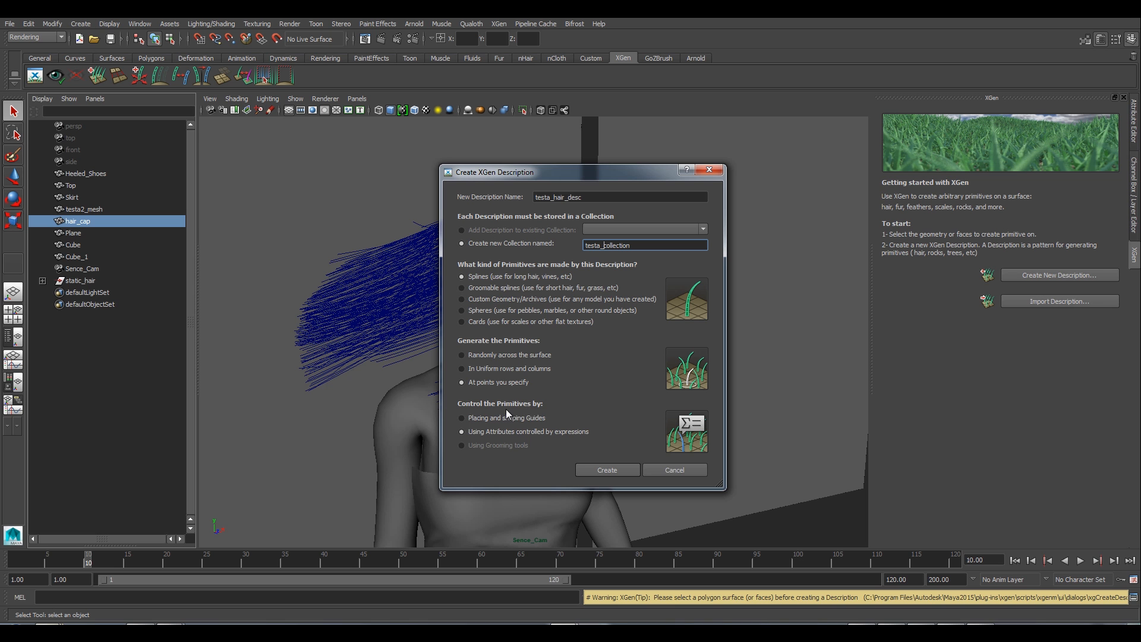
left_click(483, 420)
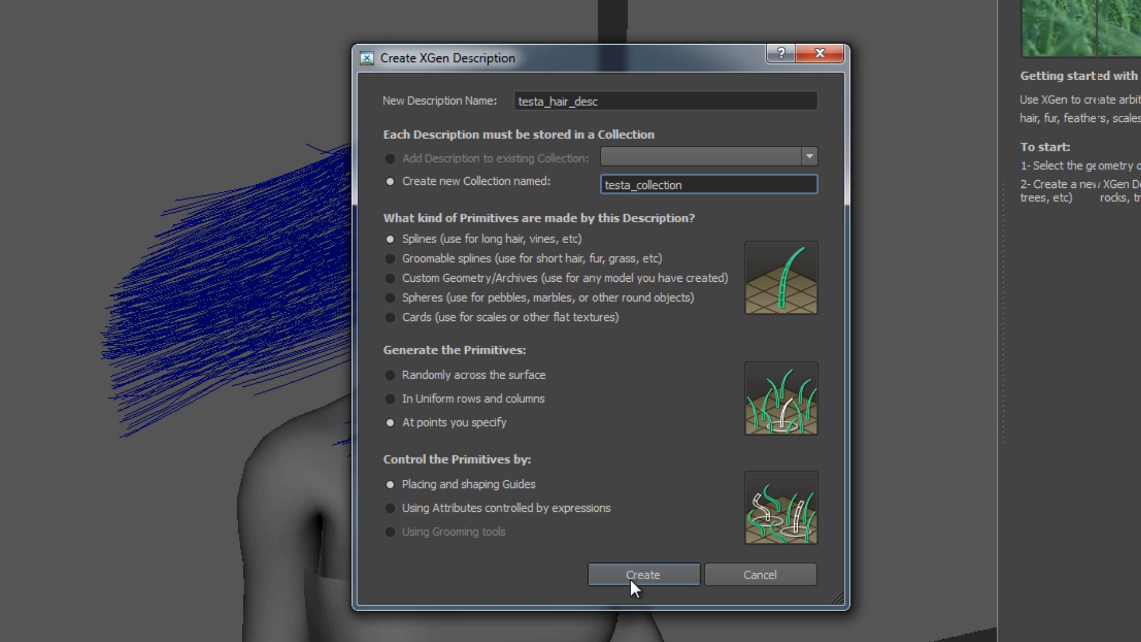
left_click(632, 579)
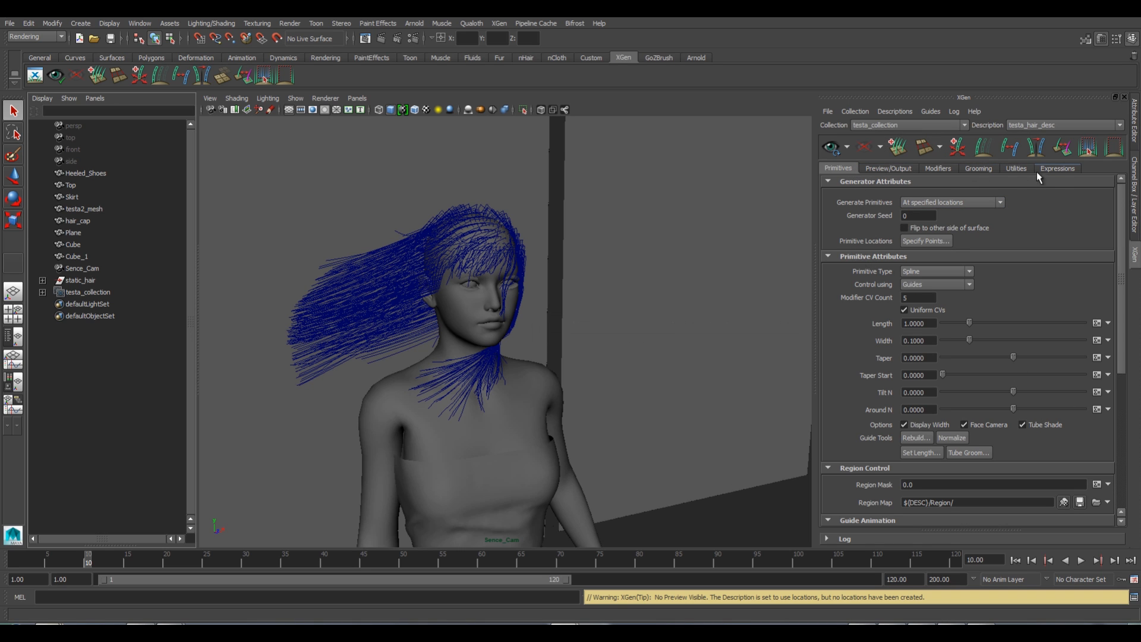
Review the XGen preview options, preview and output settings, available modifiers and grooming section, then return to the primitive settings.
left_click(848, 147)
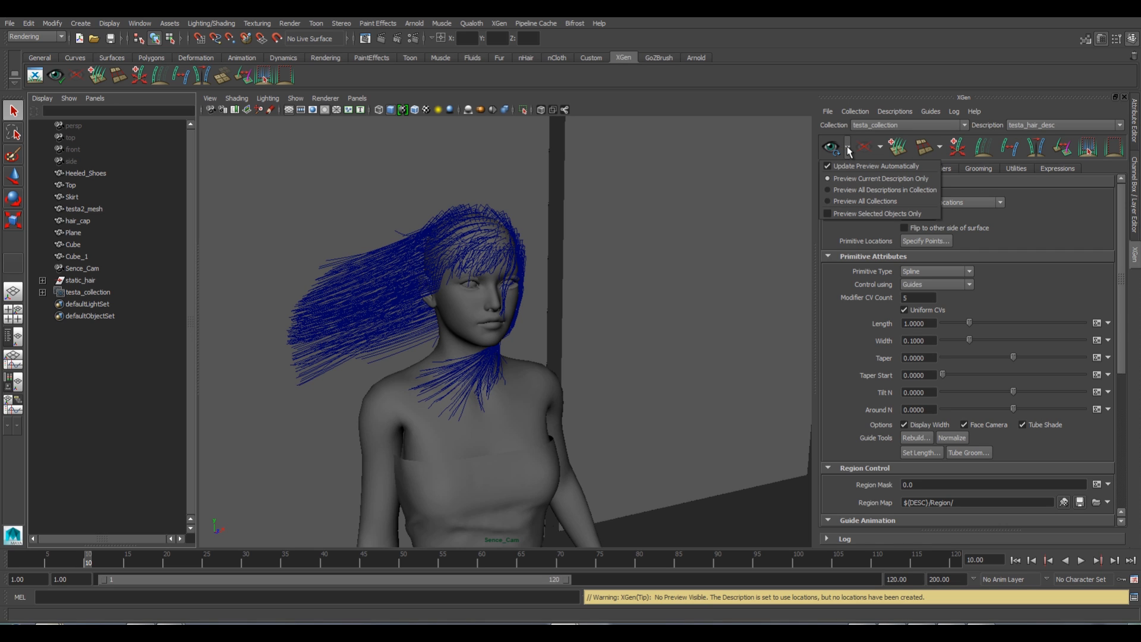
left_click(848, 149)
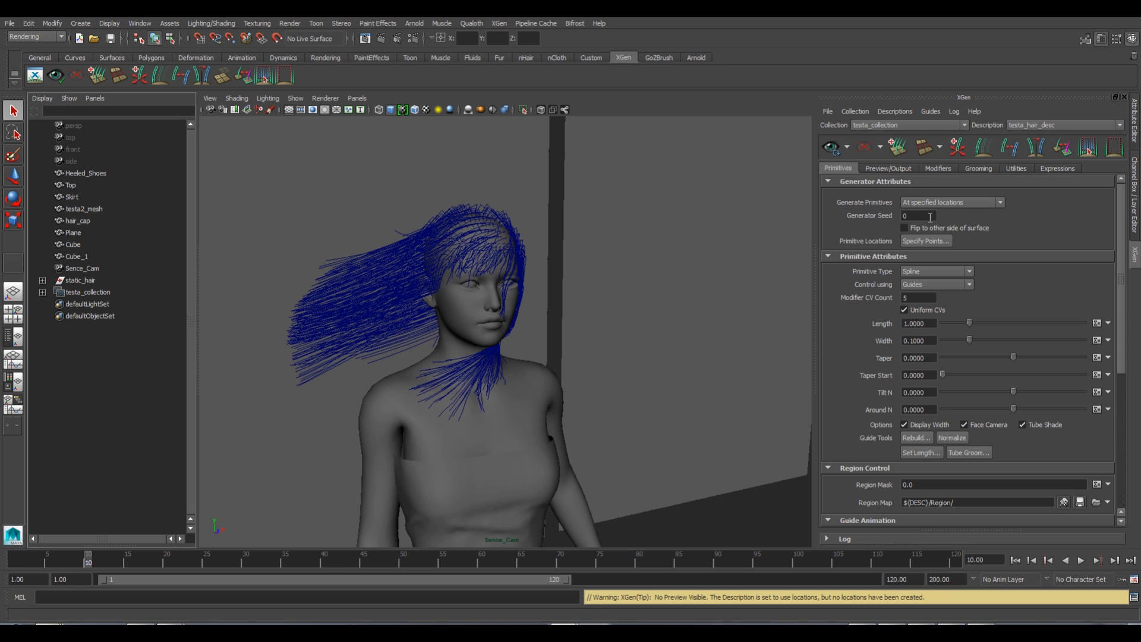
left_click(887, 169)
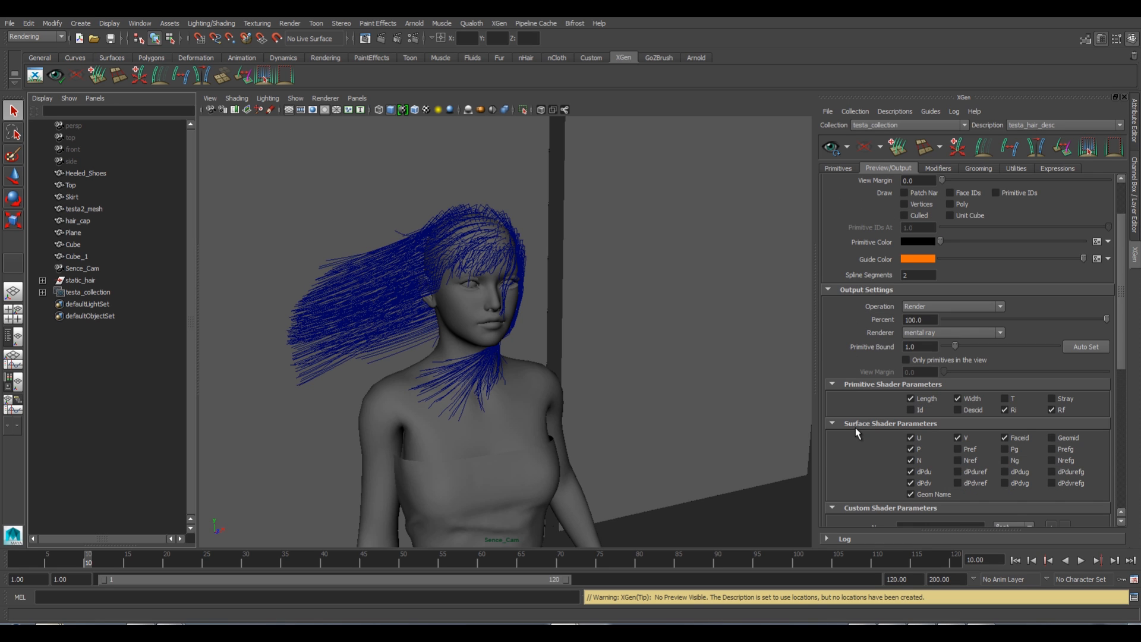
scroll(855, 427, "down", 3)
scroll(854, 427, "up", 3)
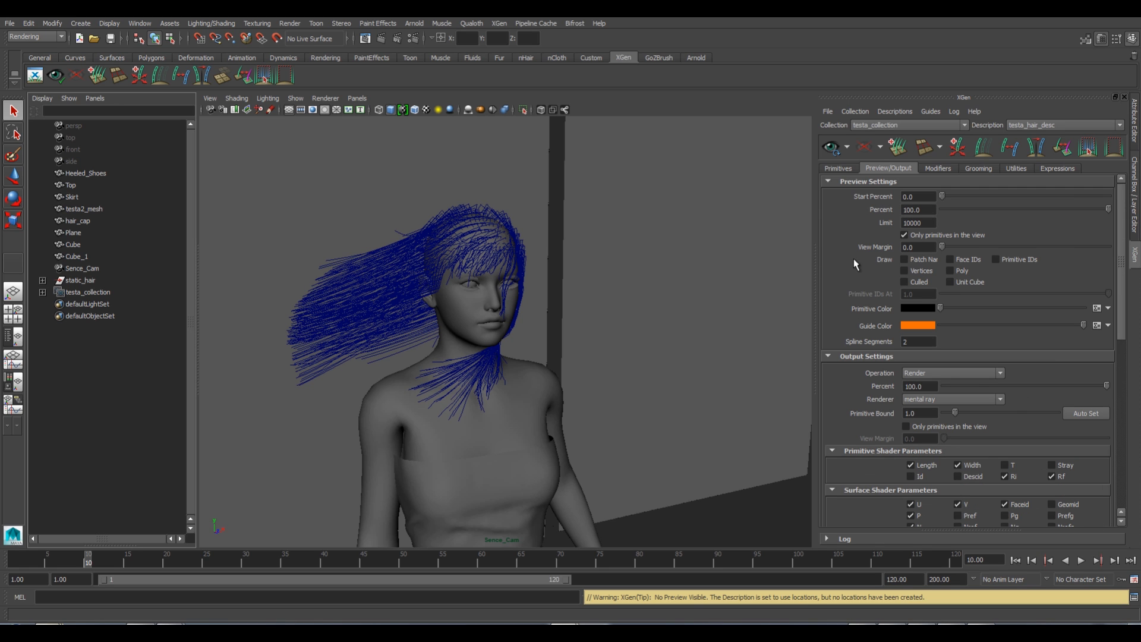
left_click(937, 169)
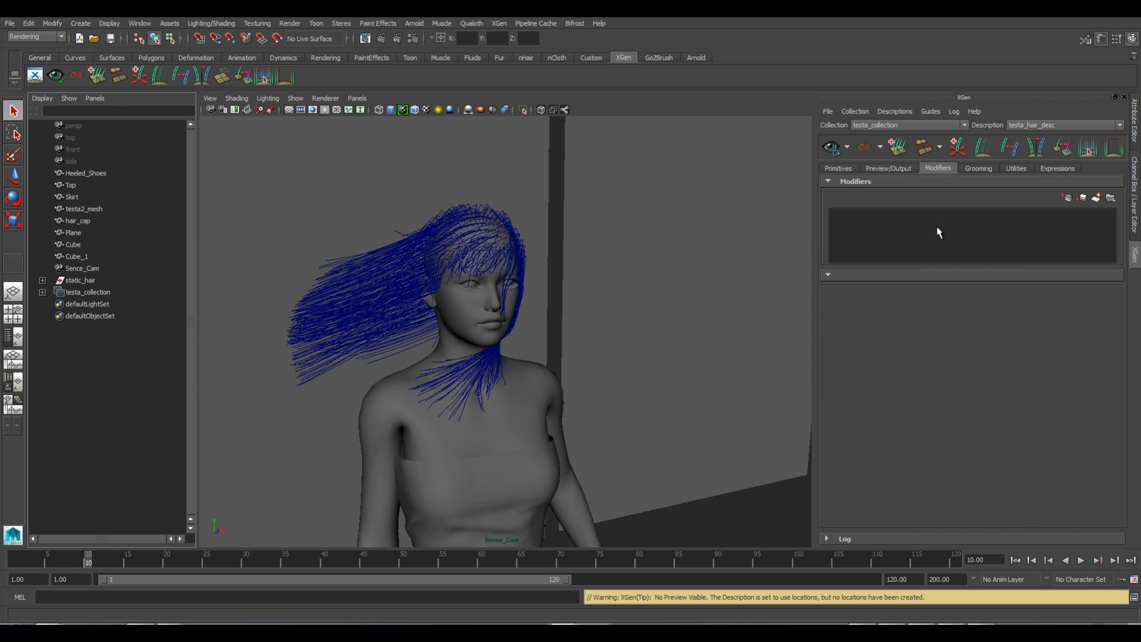
left_click(1095, 197)
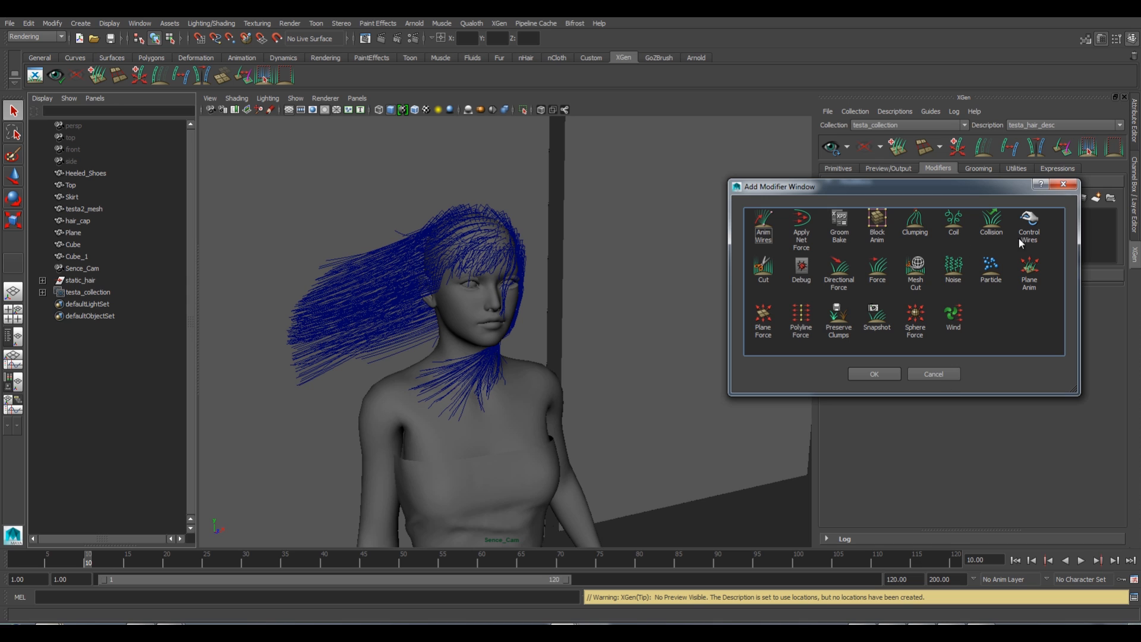
left_click(933, 376)
left_click(982, 169)
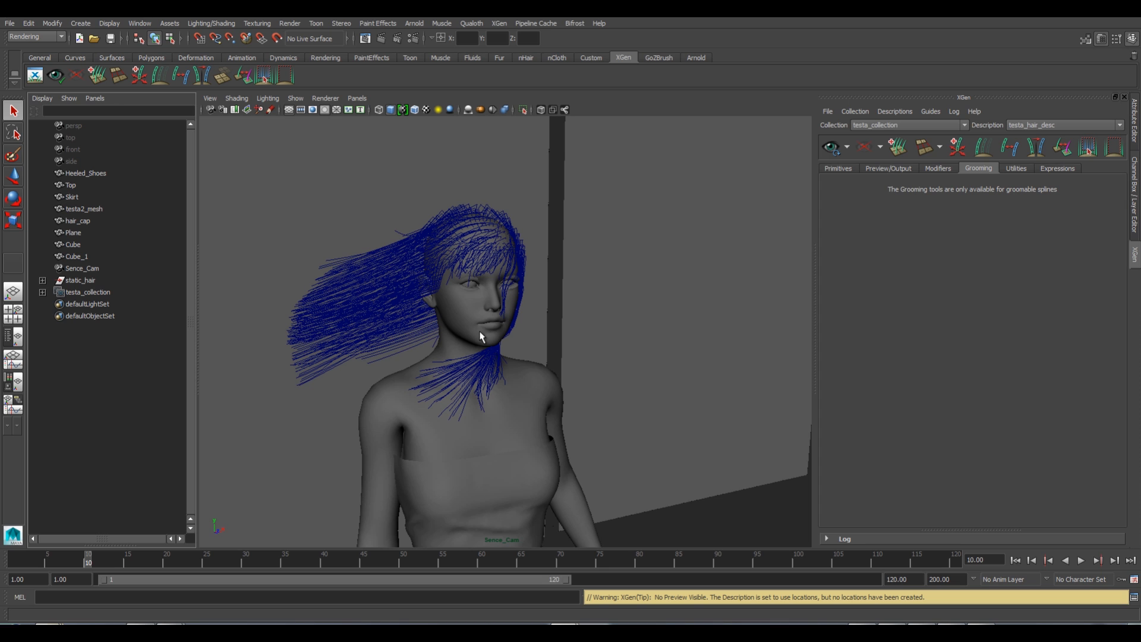
left_click(843, 169)
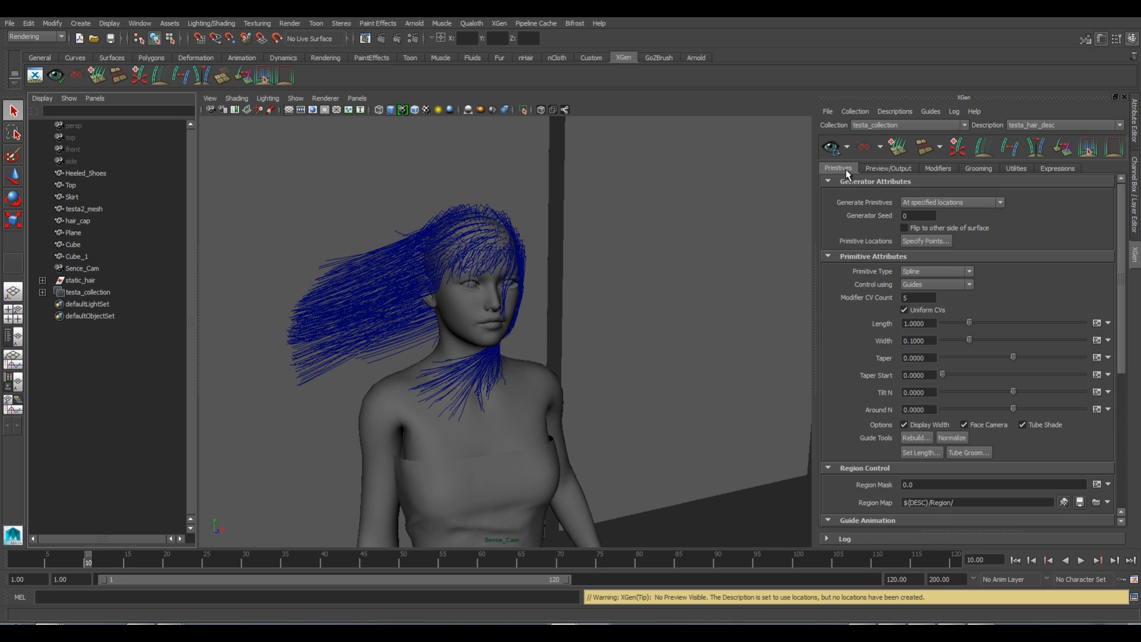
Review the description's grooming section and the available primitive types and control method.
left_click(978, 169)
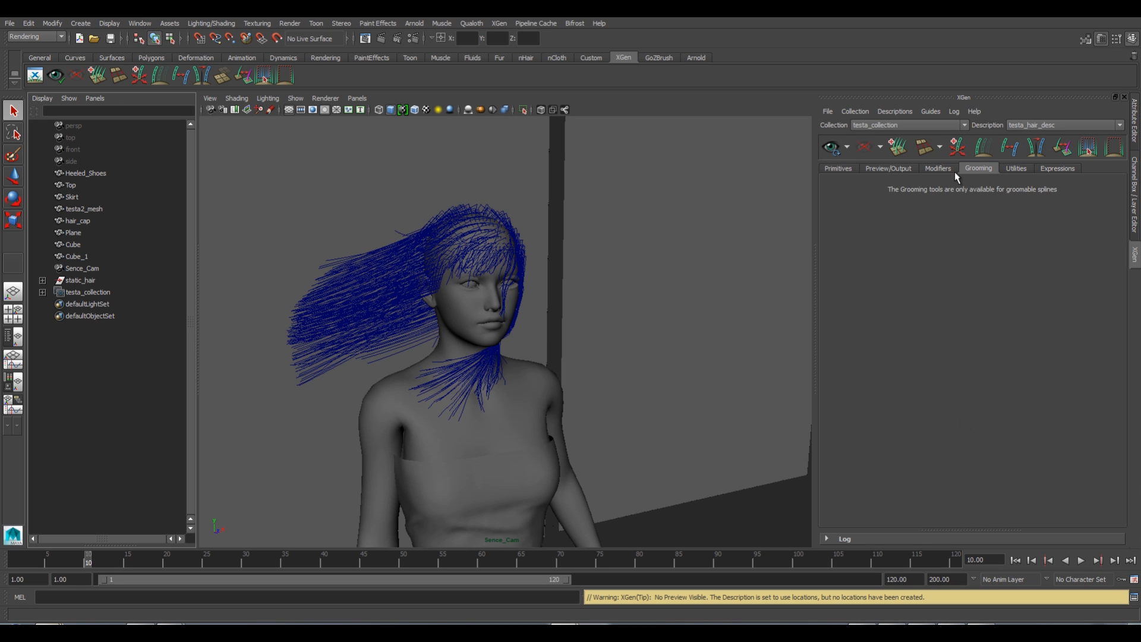
left_click(839, 169)
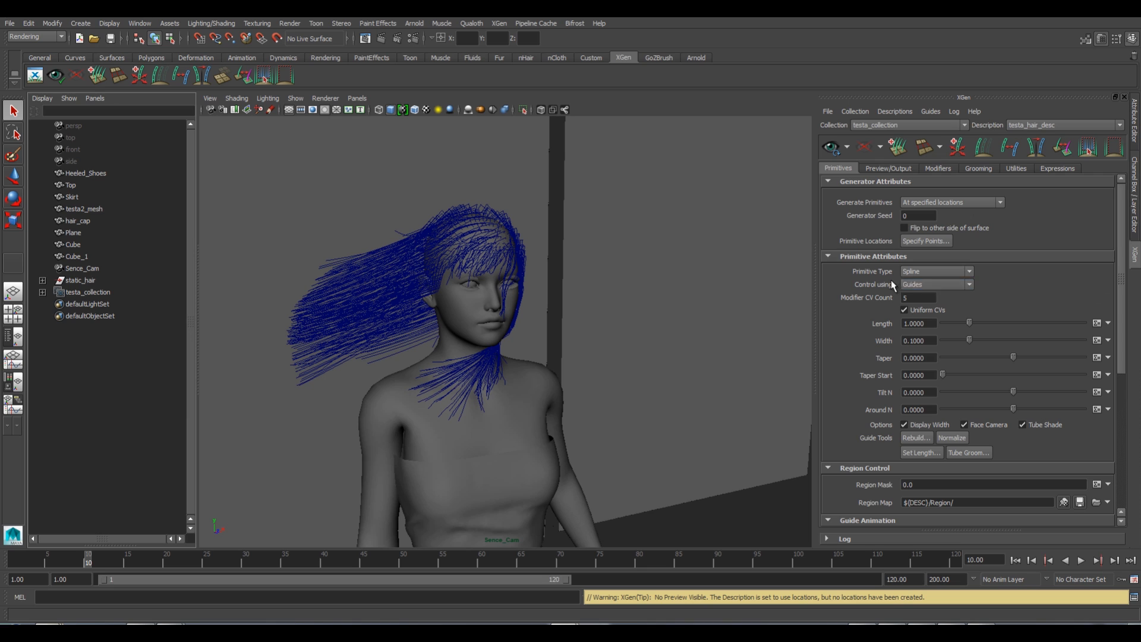
left_click(969, 271)
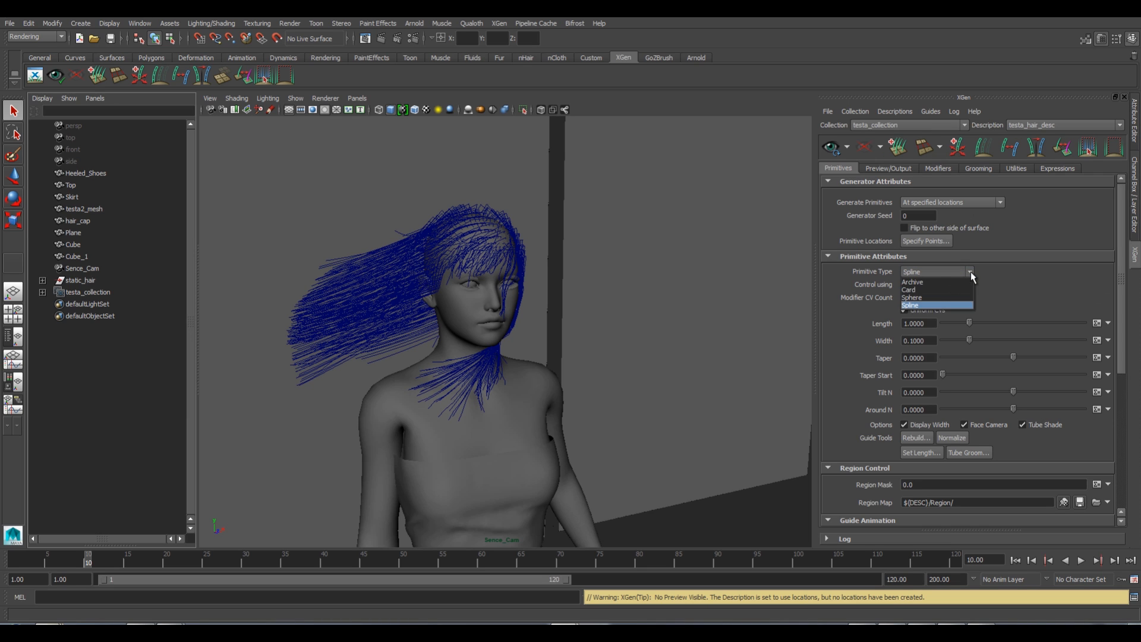
left_click(864, 286)
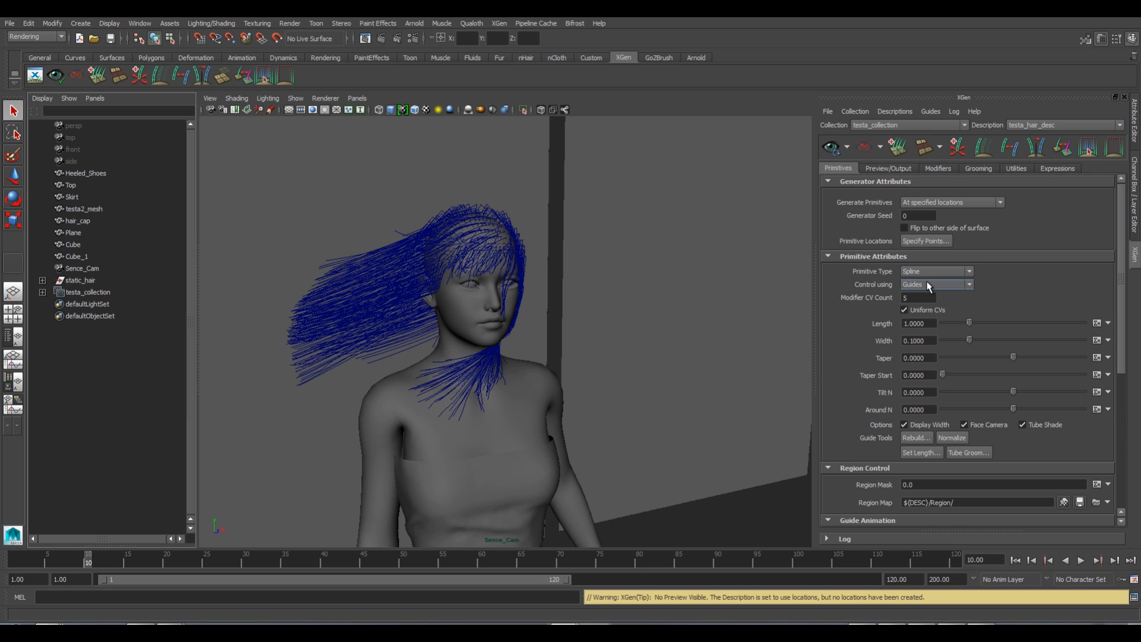
left_click(927, 284)
left_click(860, 284)
Bring up the Curves To Guides utility and select all the hair curves inside the static_hair group.
left_click(1016, 168)
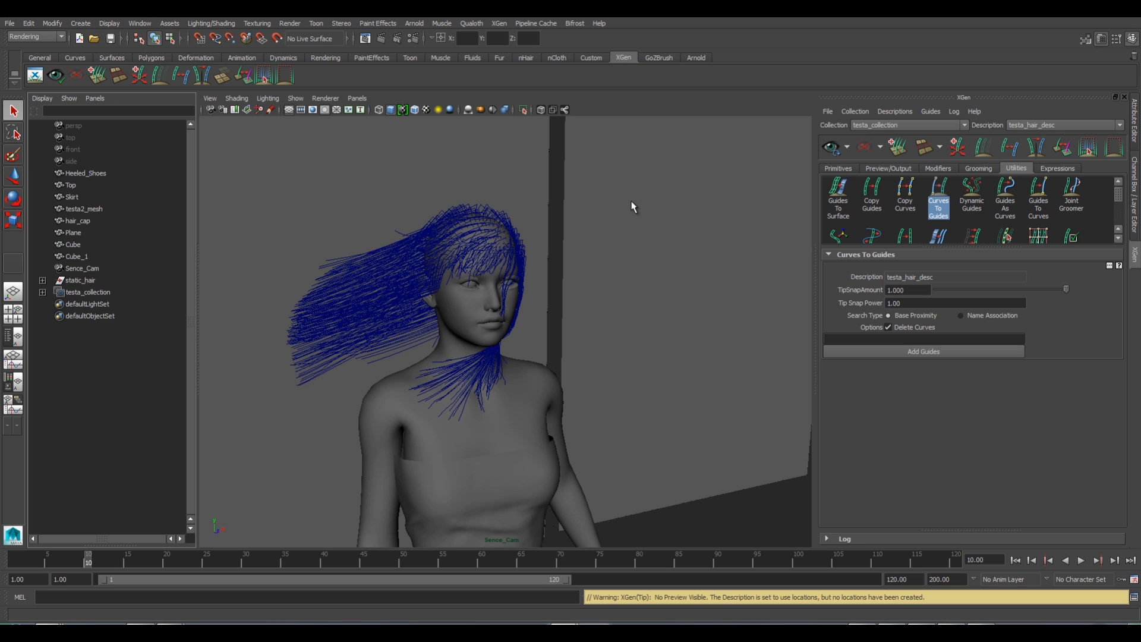
left_click(82, 281)
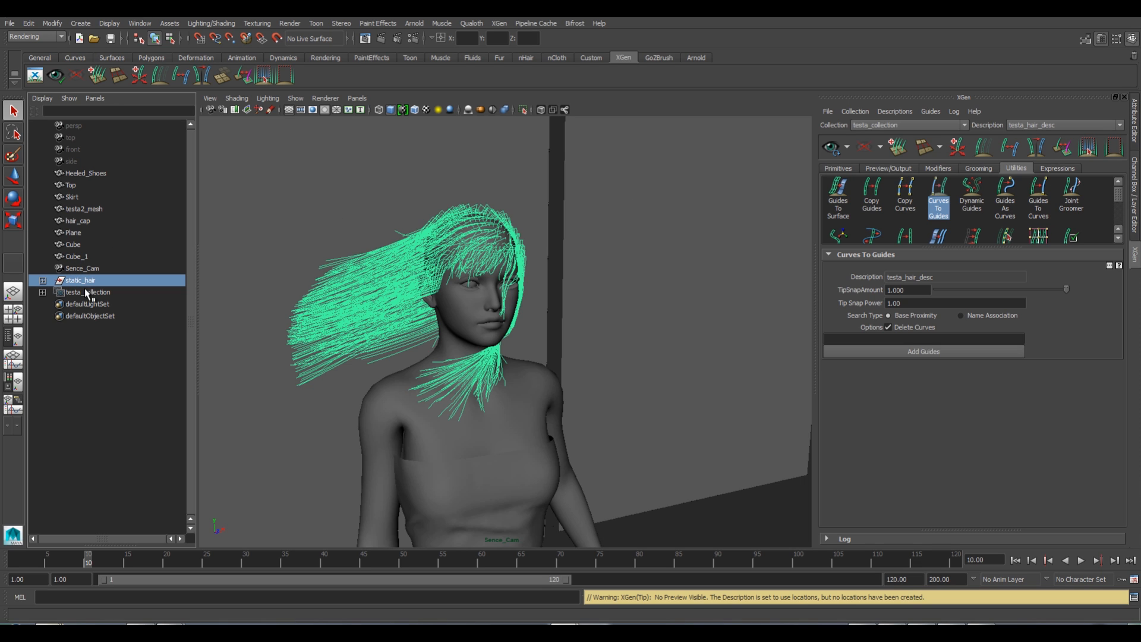
left_click(43, 281)
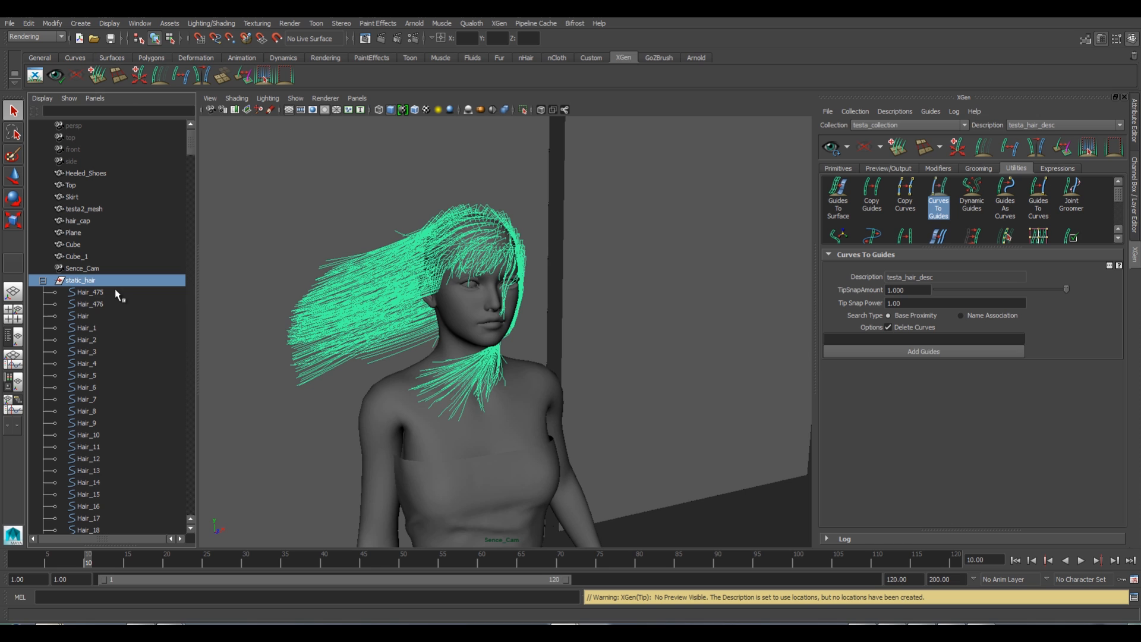
left_click(84, 292)
left_click_drag(191, 146, 183, 518)
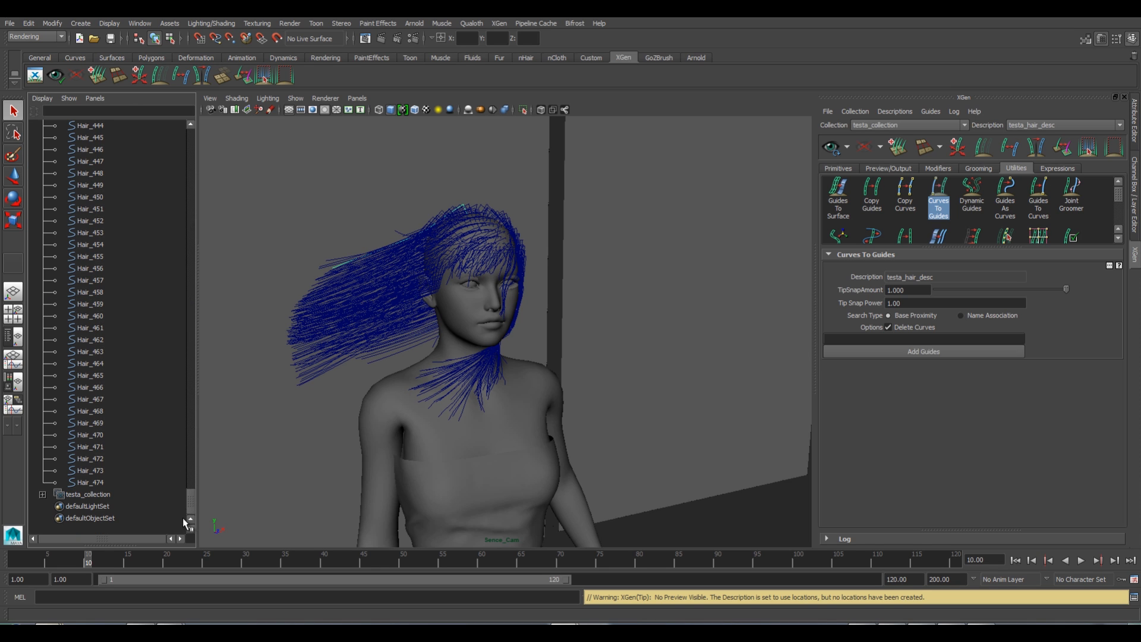
left_click(87, 482, "shift")
scroll(84, 366, "up", 20)
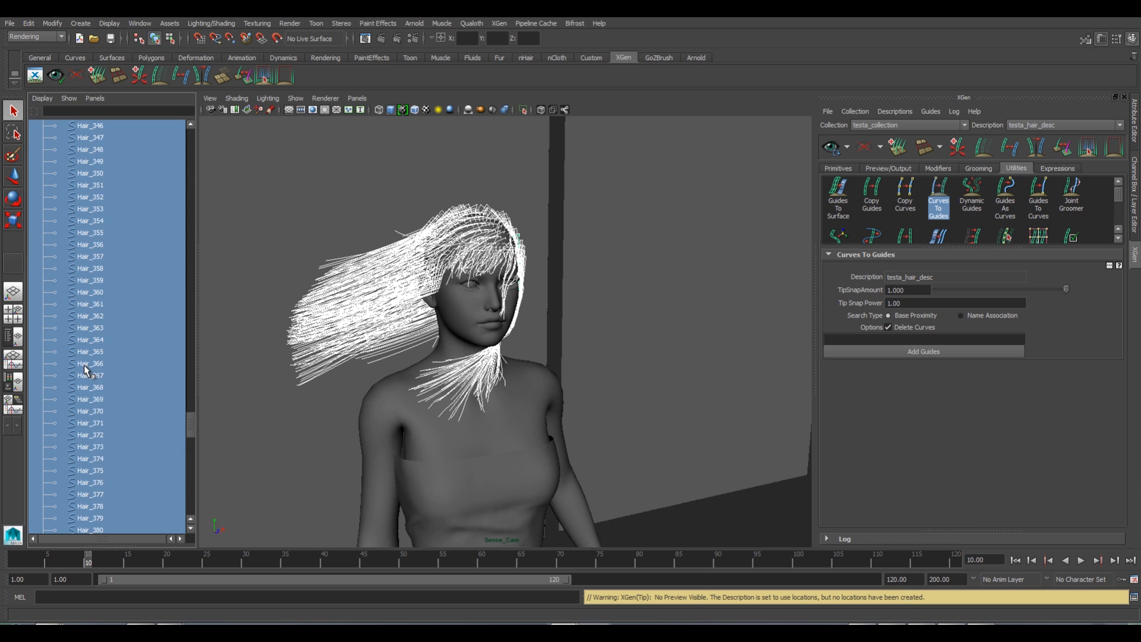
scroll(84, 365, "up", 20)
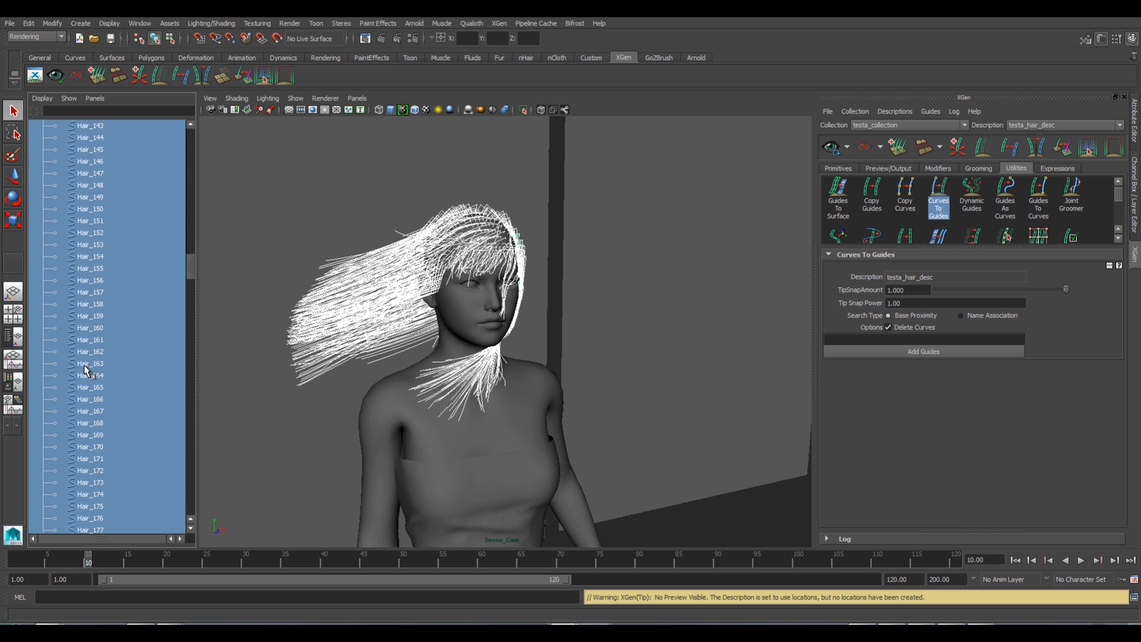
scroll(84, 365, "up", 20)
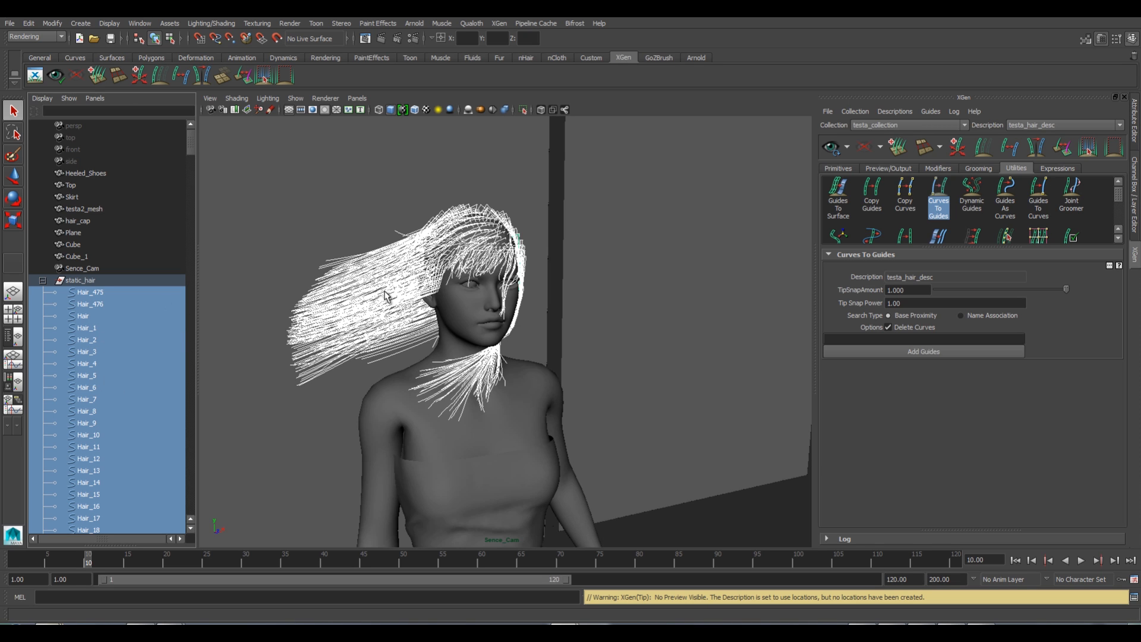
Add guides to testa_hair_desc from the selected curves with Delete Curves turned off, and collapse the static_hair group.
left_click(888, 327)
left_click(940, 352)
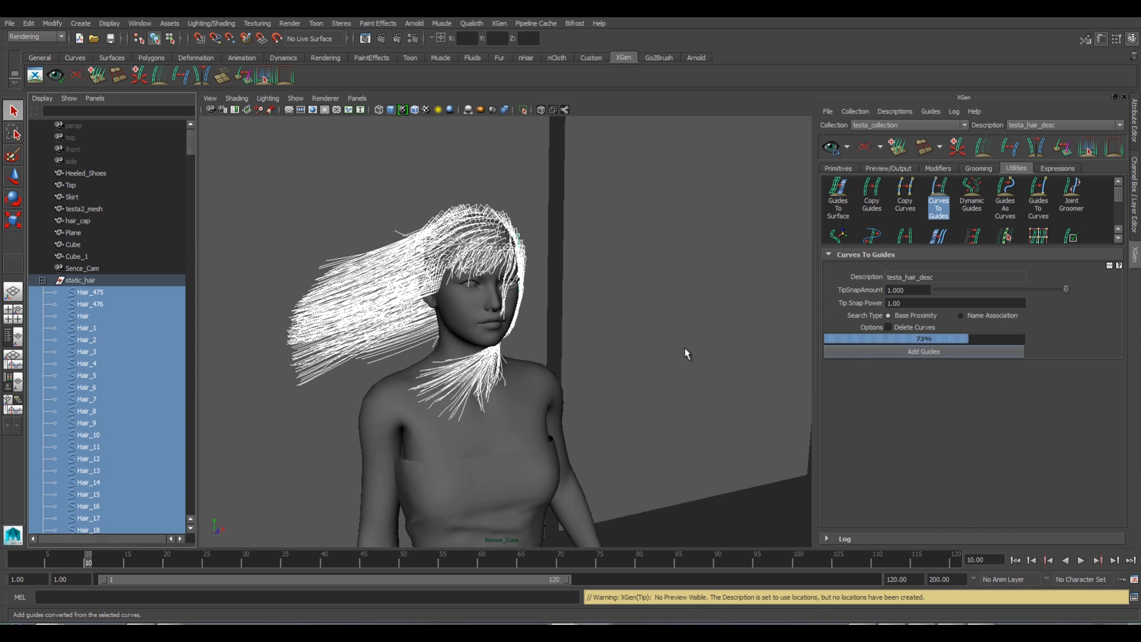
left_click(42, 280)
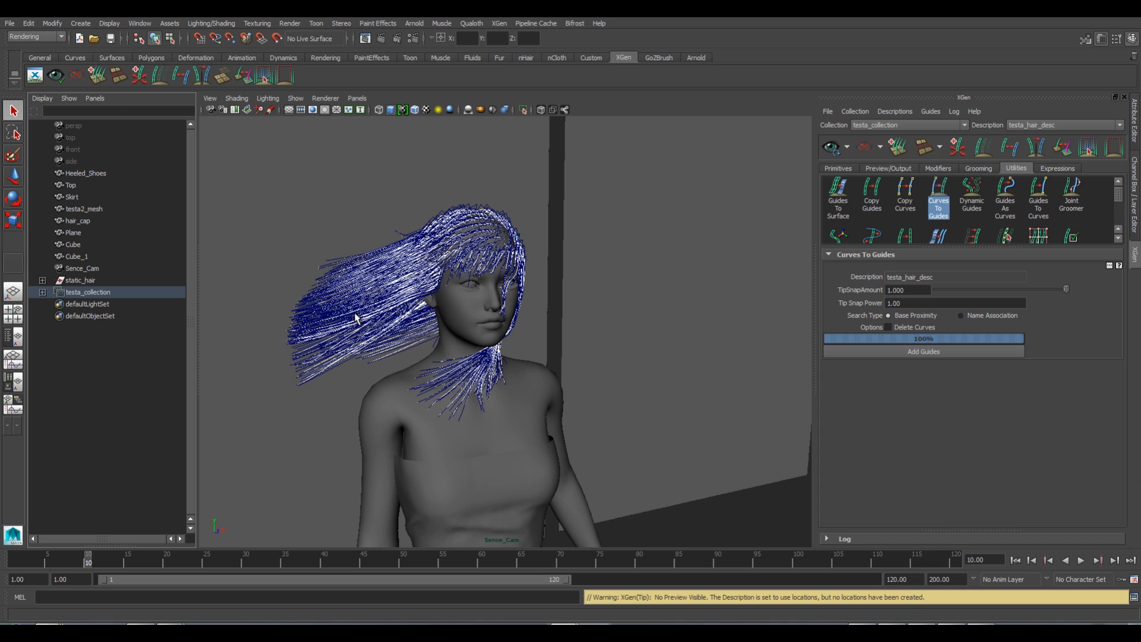
Hide testa_collection to compare the guides with the original curves, and show it again.
left_click(91, 291)
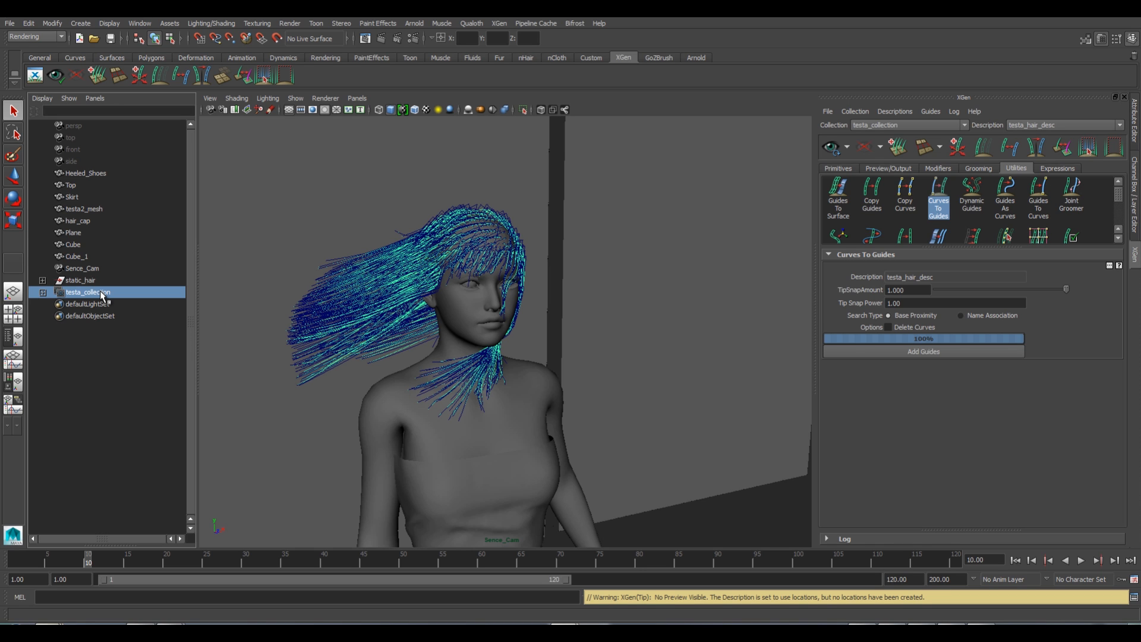
key("ctrl+h")
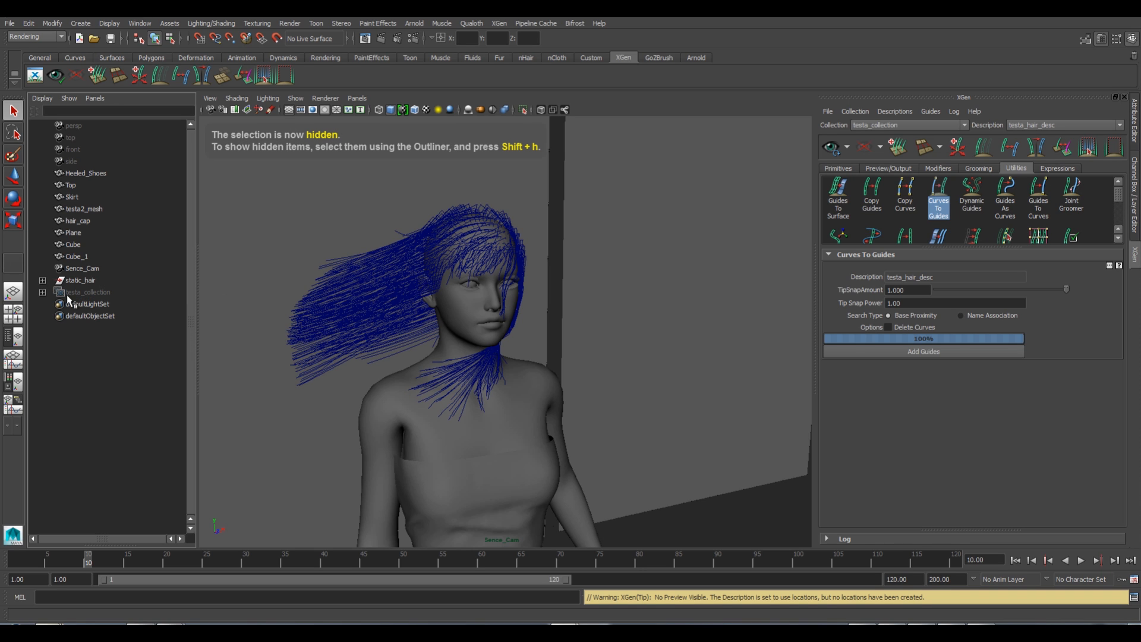
left_click(42, 291)
left_click(101, 294)
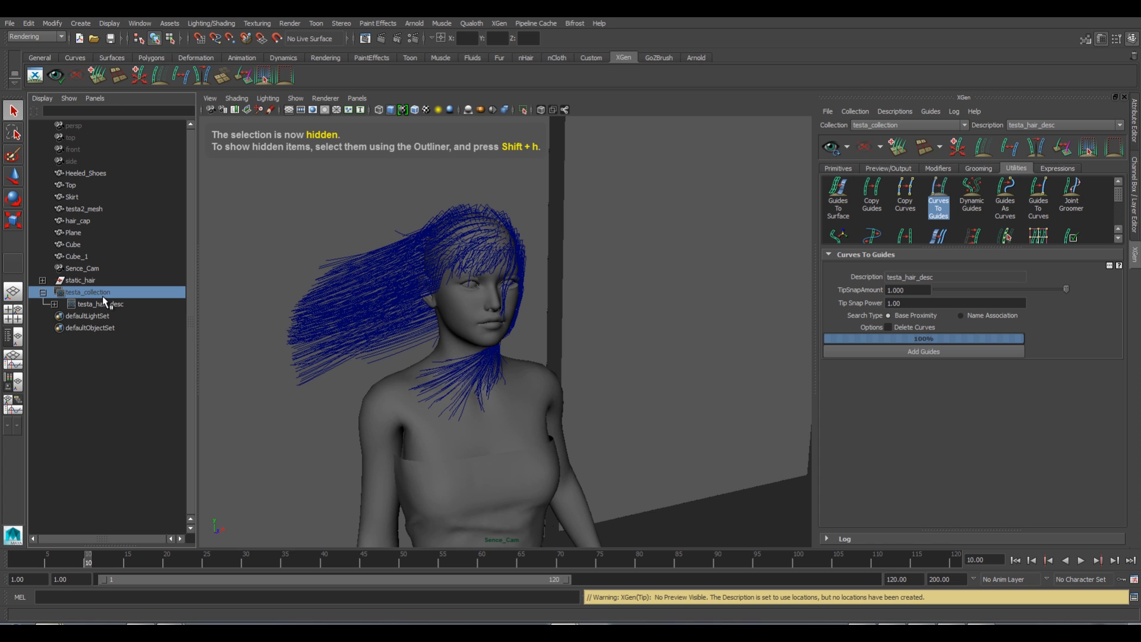
key("shift+h")
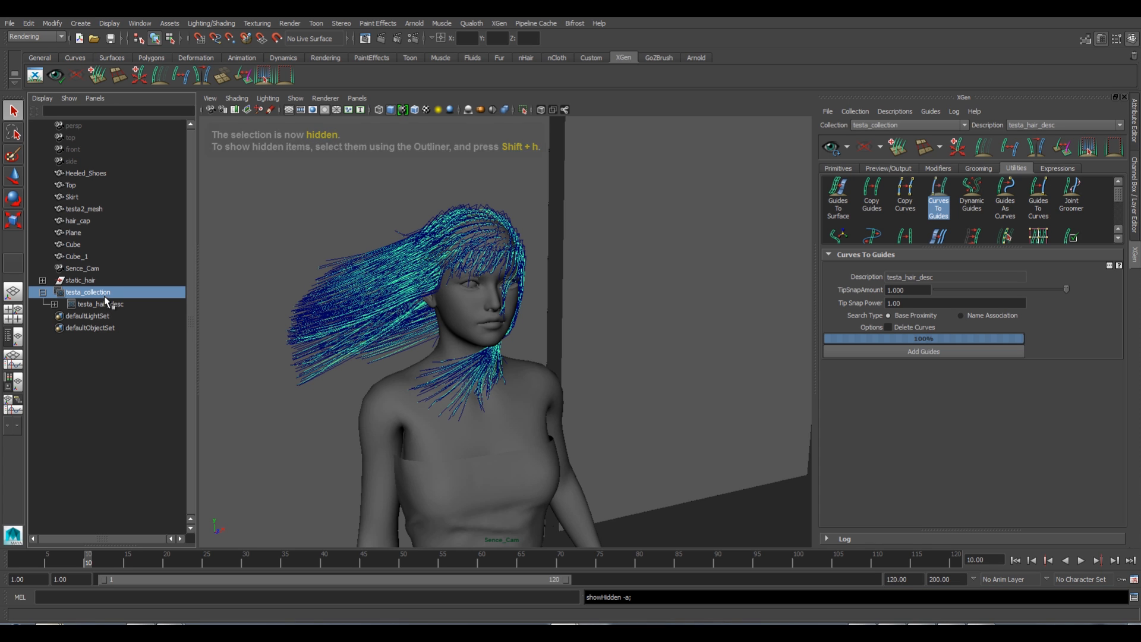
Hide the static_hair group so that only the XGen guides are displayed.
left_click(97, 299)
left_click(86, 292)
left_click(83, 280)
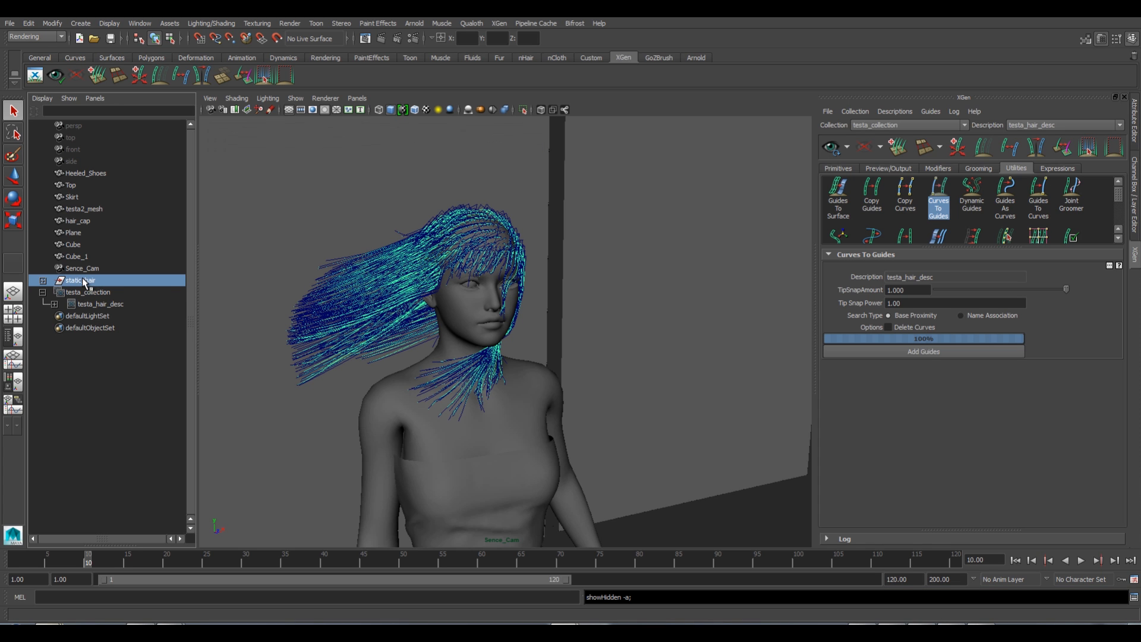
key("ctrl+h")
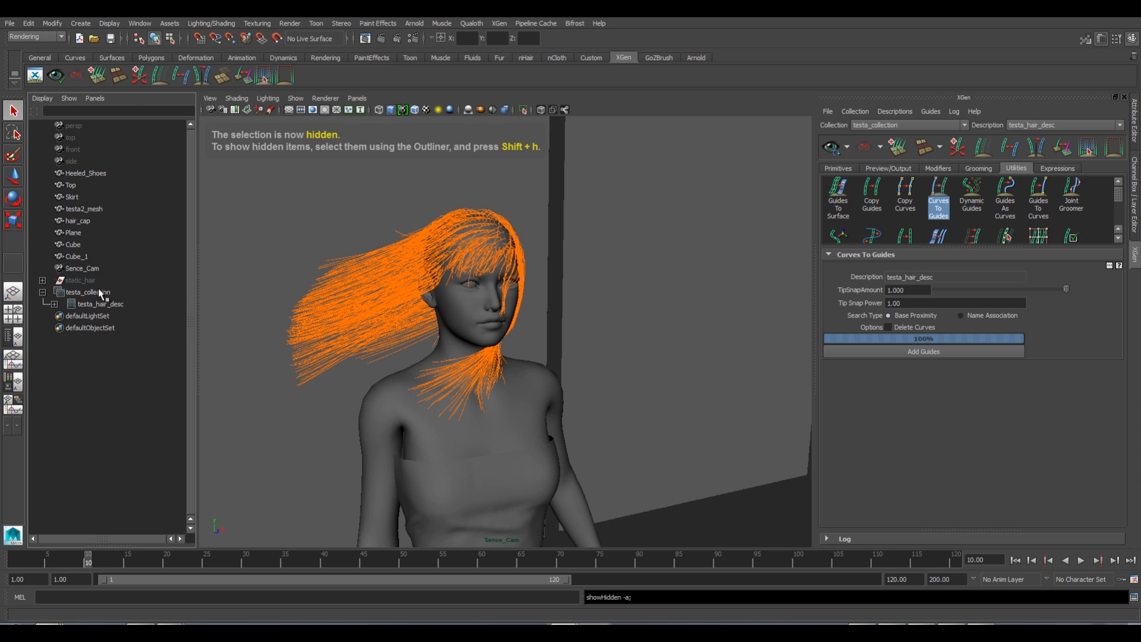
left_click(82, 279)
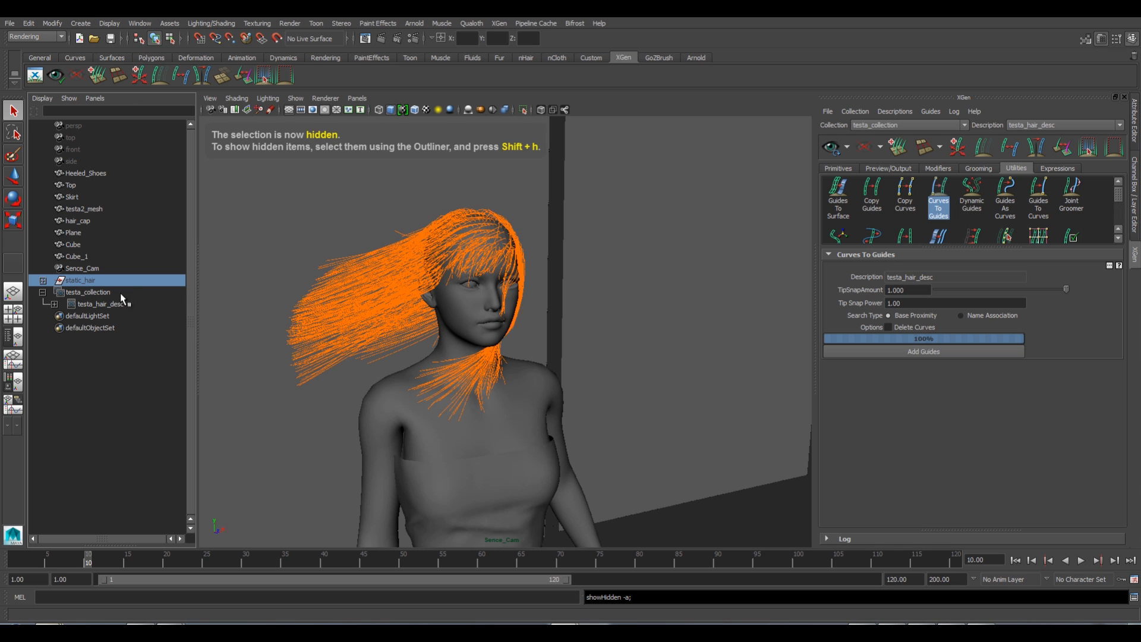
Set testa_hair_desc to generate its primitives randomly across the surface and inspect the guides around the head.
left_click(118, 292)
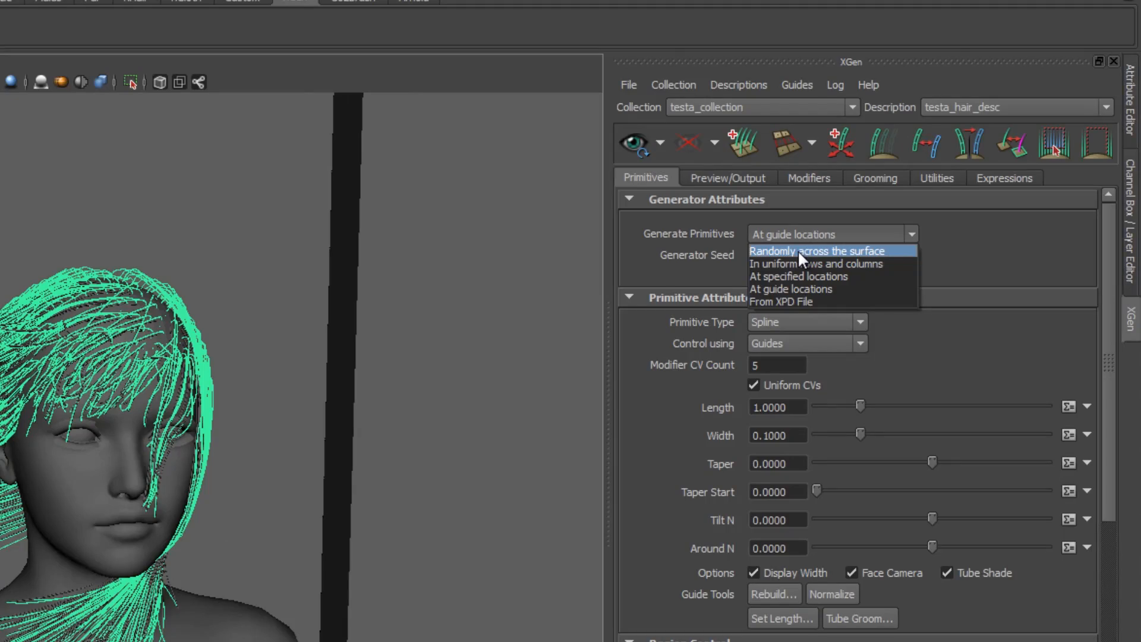
left_click(798, 250)
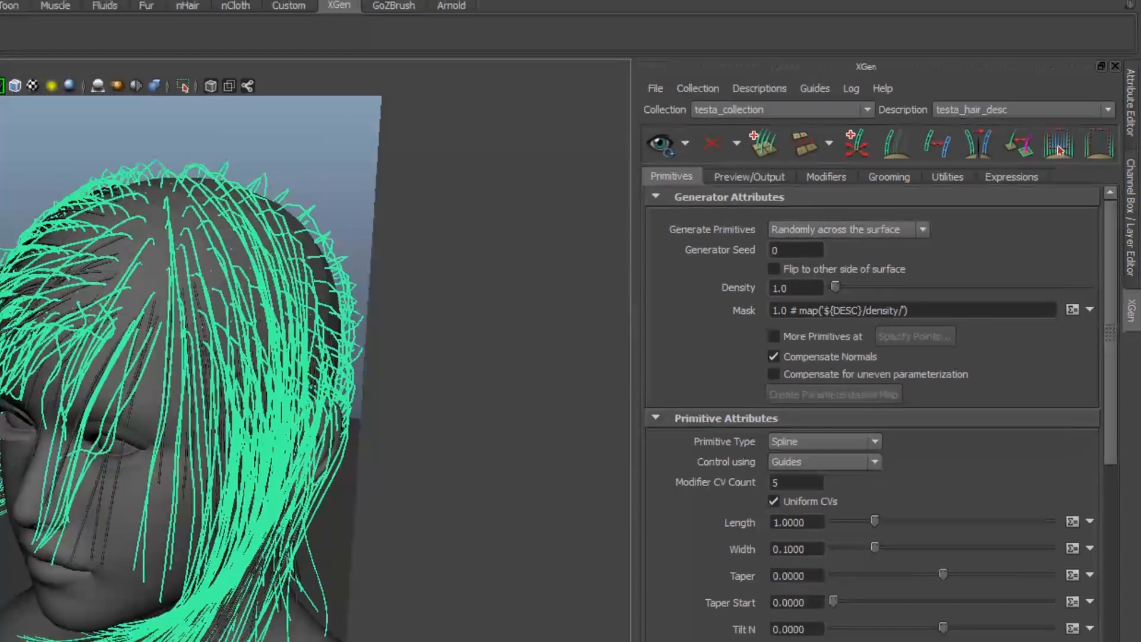
left_click_drag(71, 333, 461, 289, "alt")
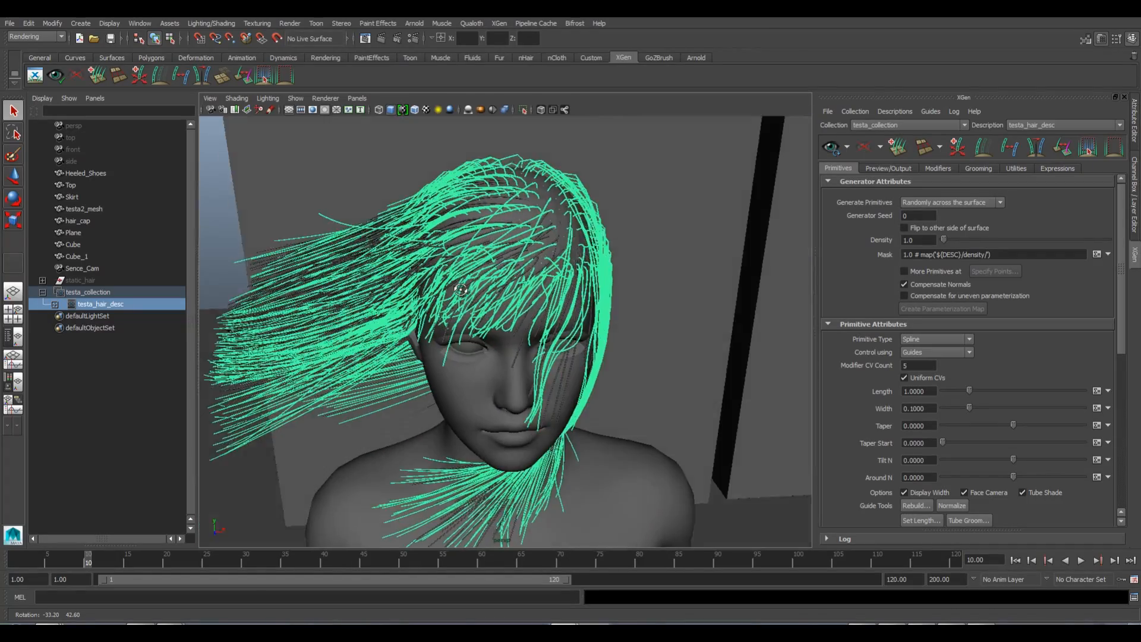
middle_click_drag(461, 290, 484, 299, "alt")
scroll(517, 305, "down", 4)
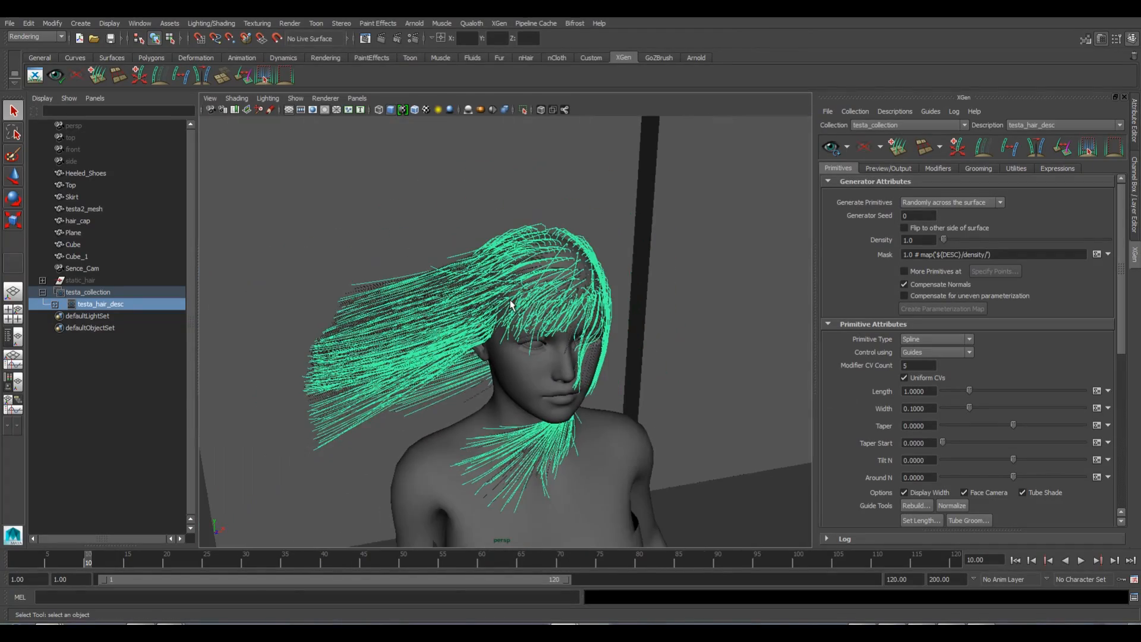
left_click_drag(617, 369, 598, 352, "alt")
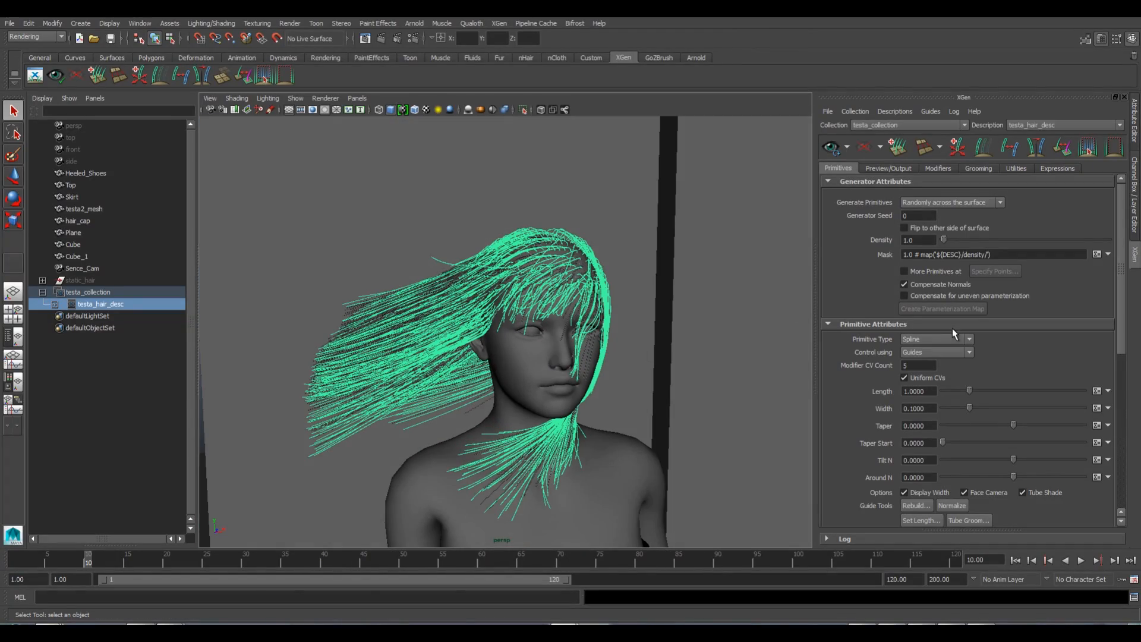
Set the hair description's density to 20.
left_click(922, 240)
double_click(898, 240)
type("20")
key("Return")
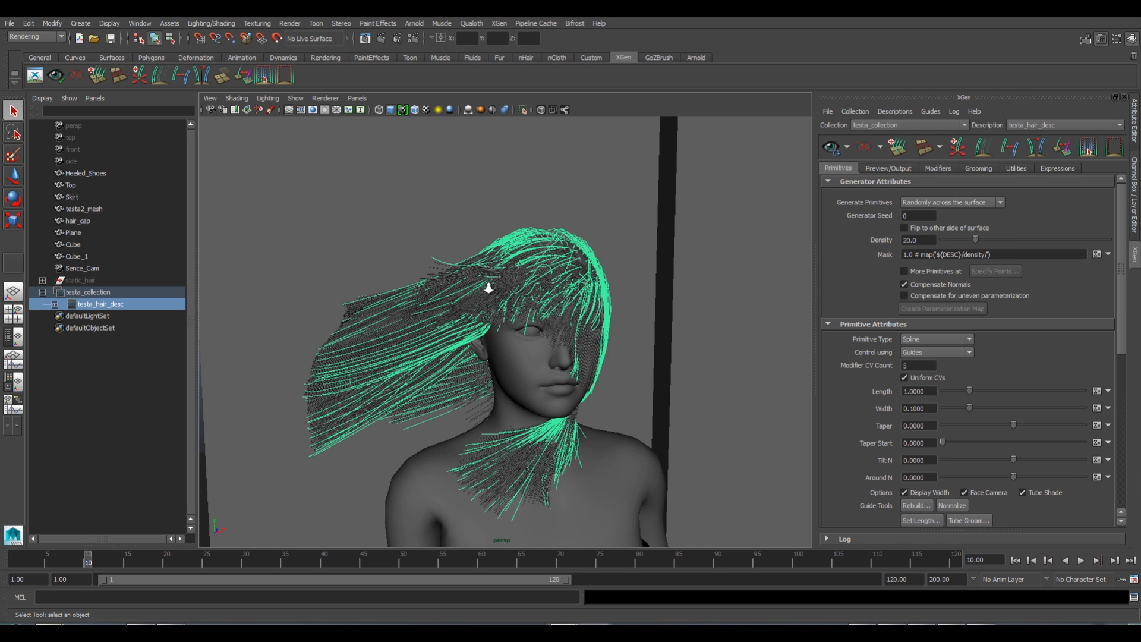
Set the spline primitives' Modifier CV Count to 12 and inspect the hair around the head.
right_click_drag(489, 288, 529, 284, "alt")
left_click_drag(529, 279, 745, 295, "alt")
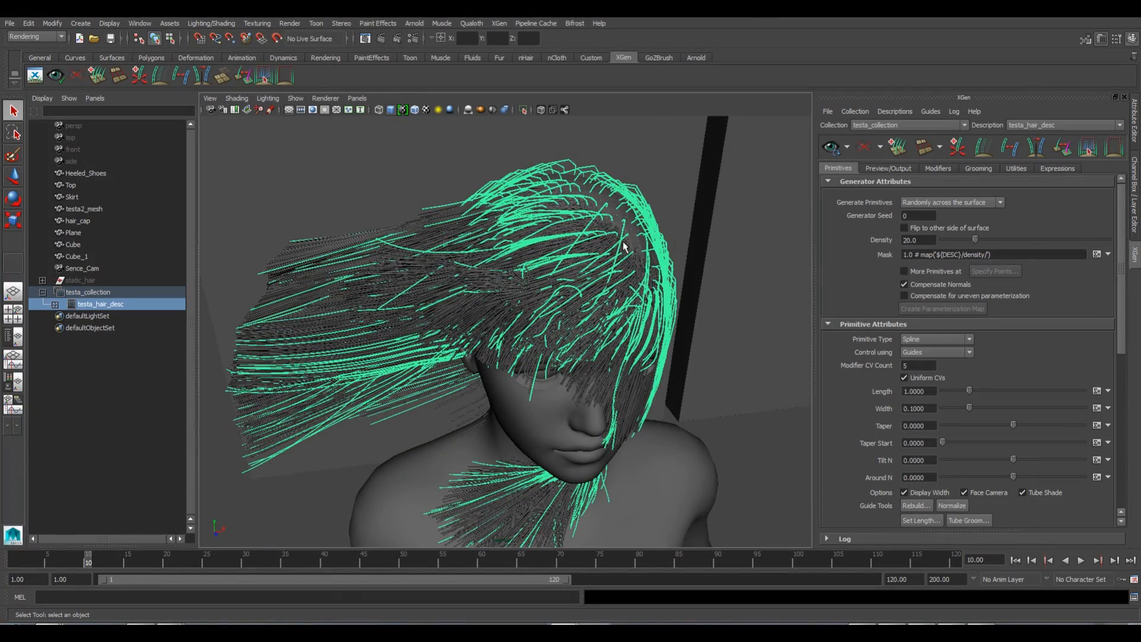
left_click_drag(624, 245, 605, 316, "alt")
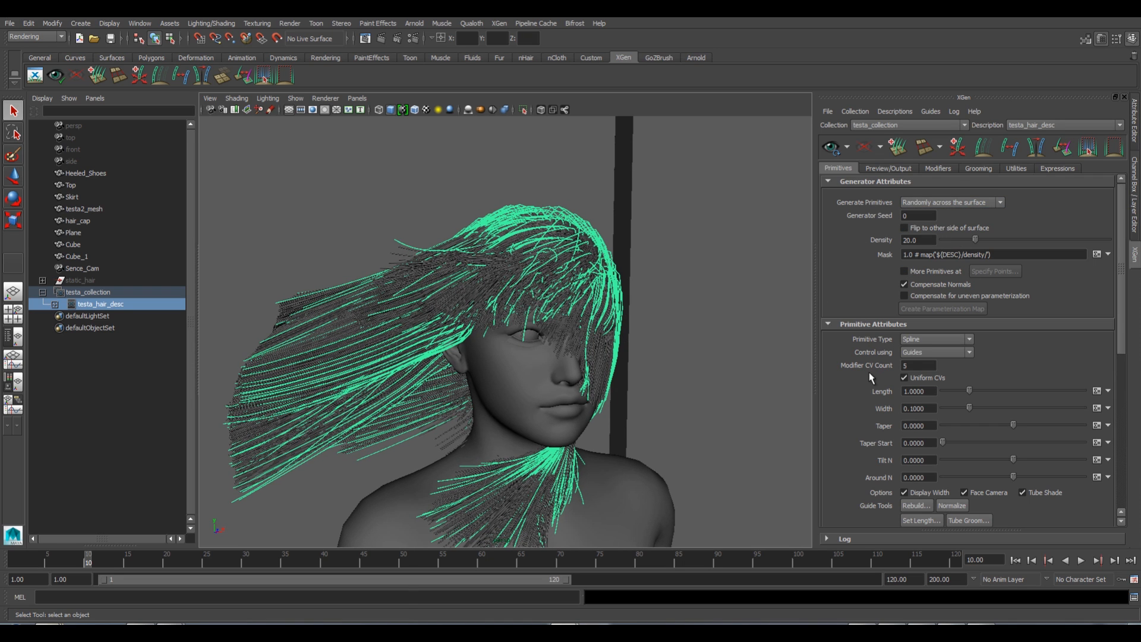
scroll(478, 346, "up", 5)
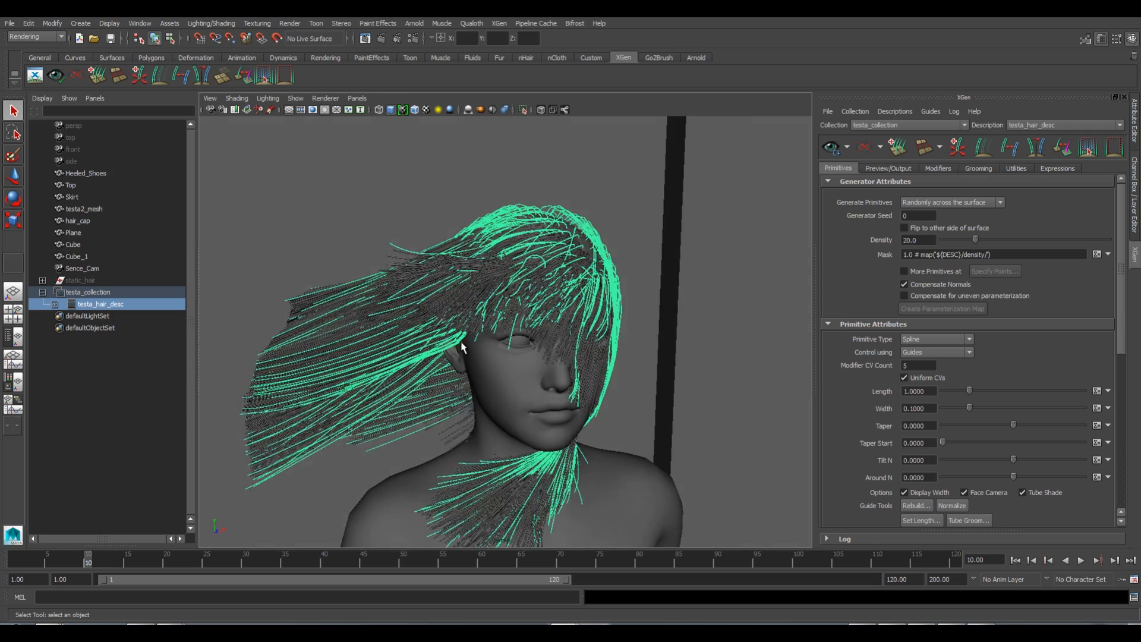
left_click_drag(458, 316, 449, 259, "alt")
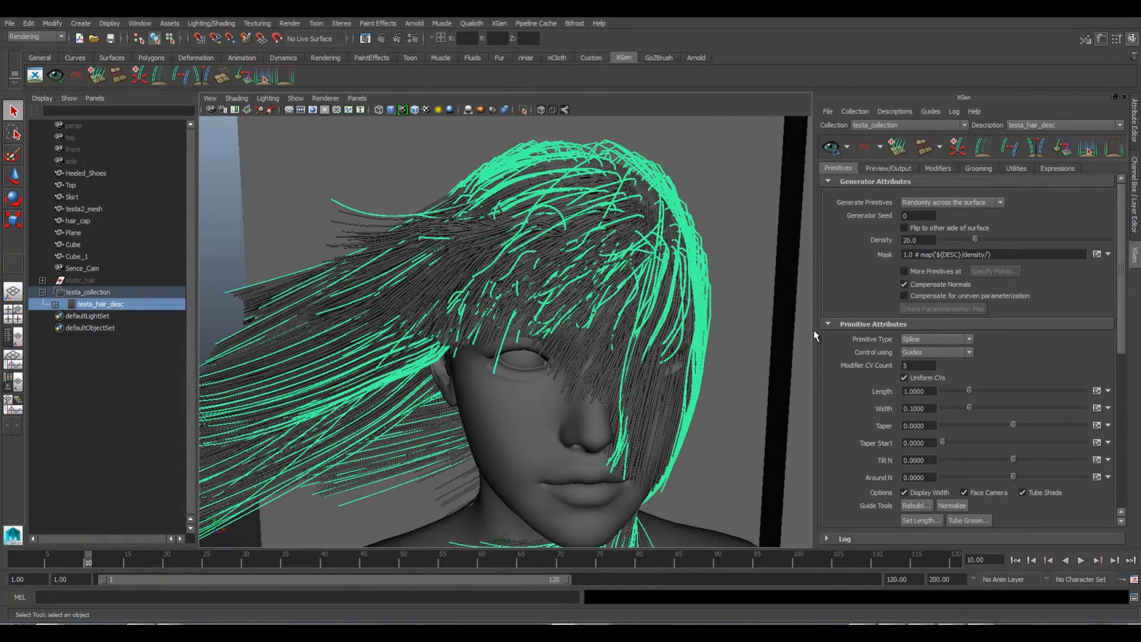
left_click(918, 368)
type("12")
key("Return")
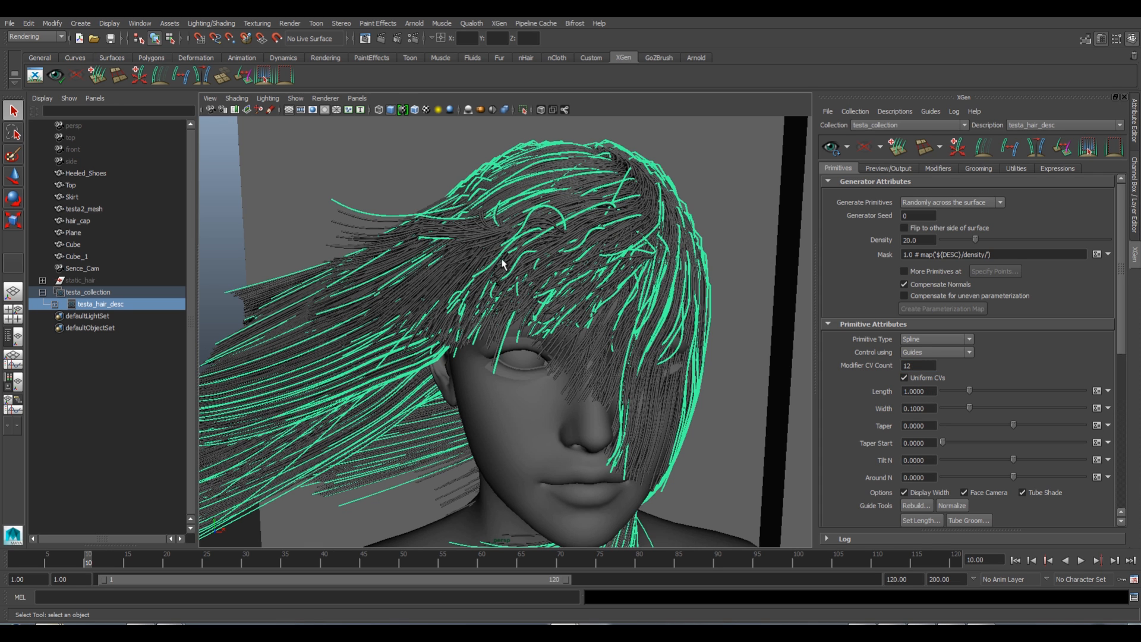
scroll(583, 251, "down", 3)
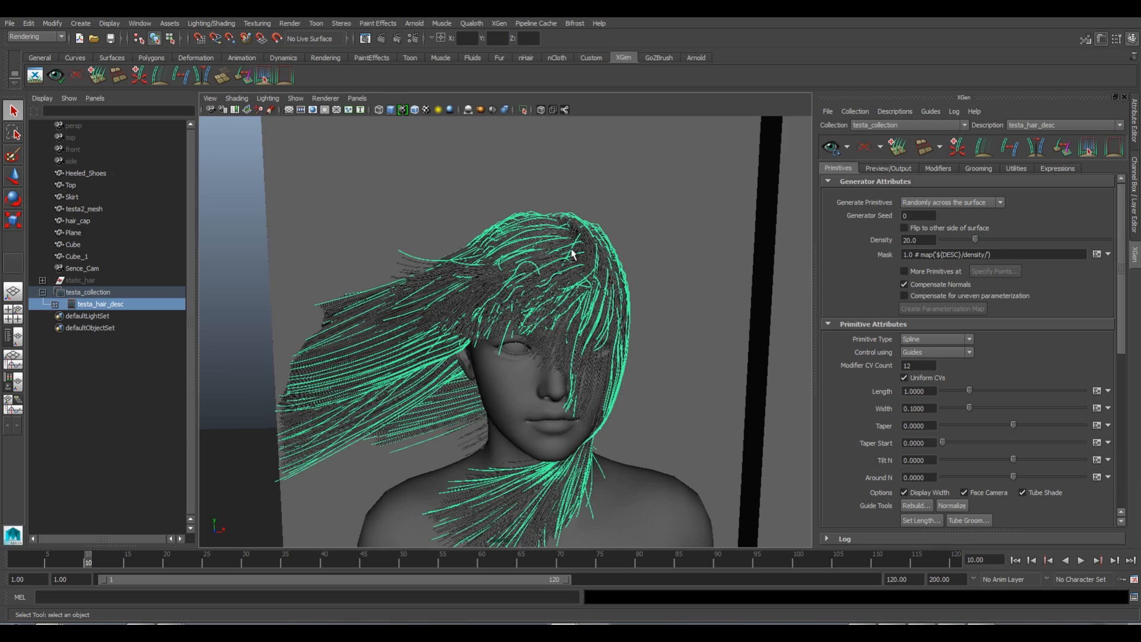
left_click_drag(572, 253, 620, 320, "alt")
scroll(543, 327, "up", 5)
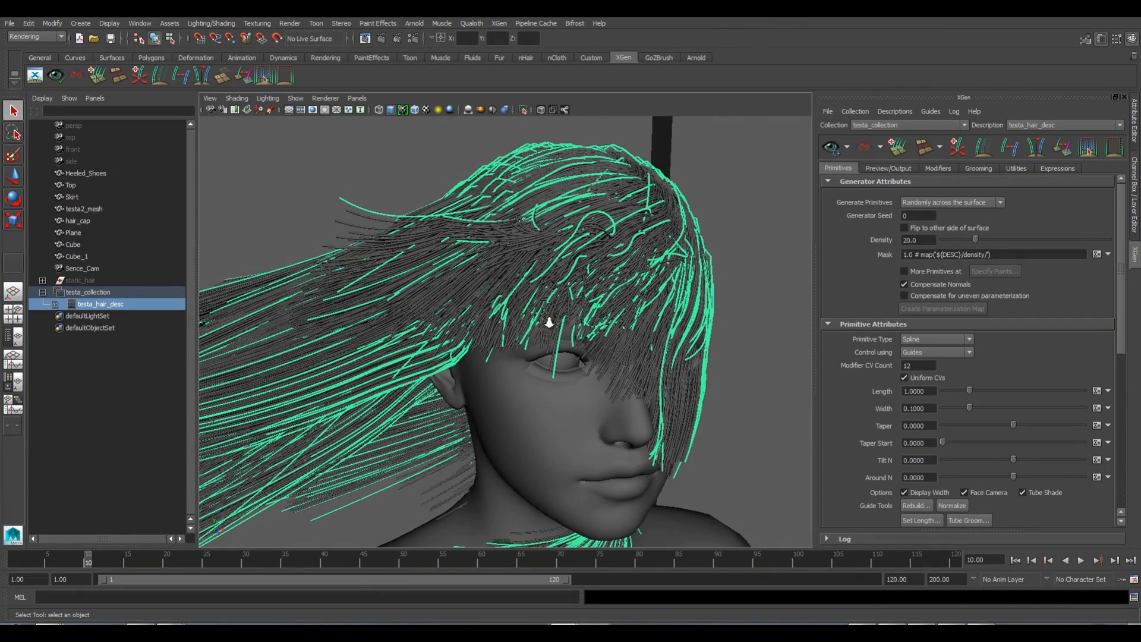
scroll(549, 323, "down", 4)
left_click_drag(549, 323, 601, 351, "alt")
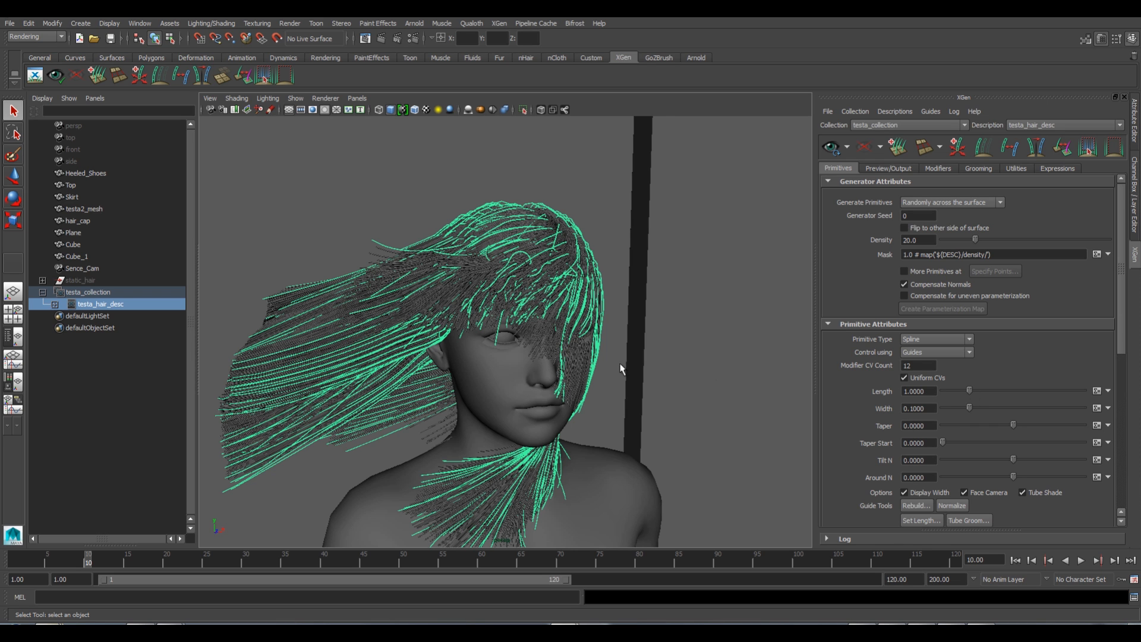
scroll(542, 366, "up", 2)
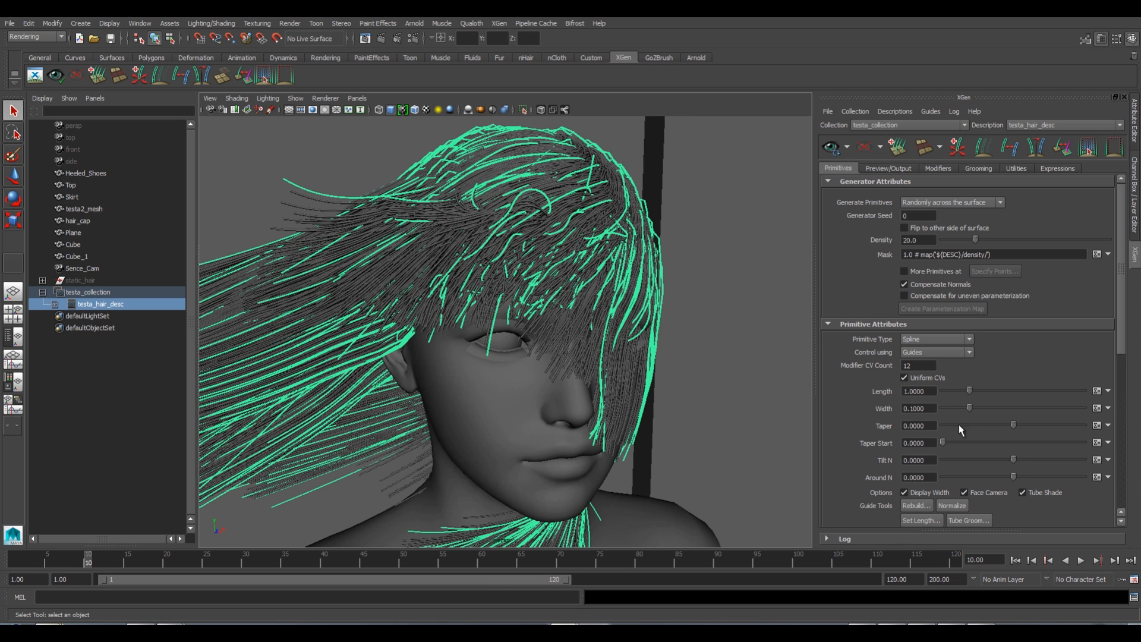
Set the spline primitives' Taper to 0.5 and Taper Start to 0.33.
left_click_drag(1014, 424, 1047, 425)
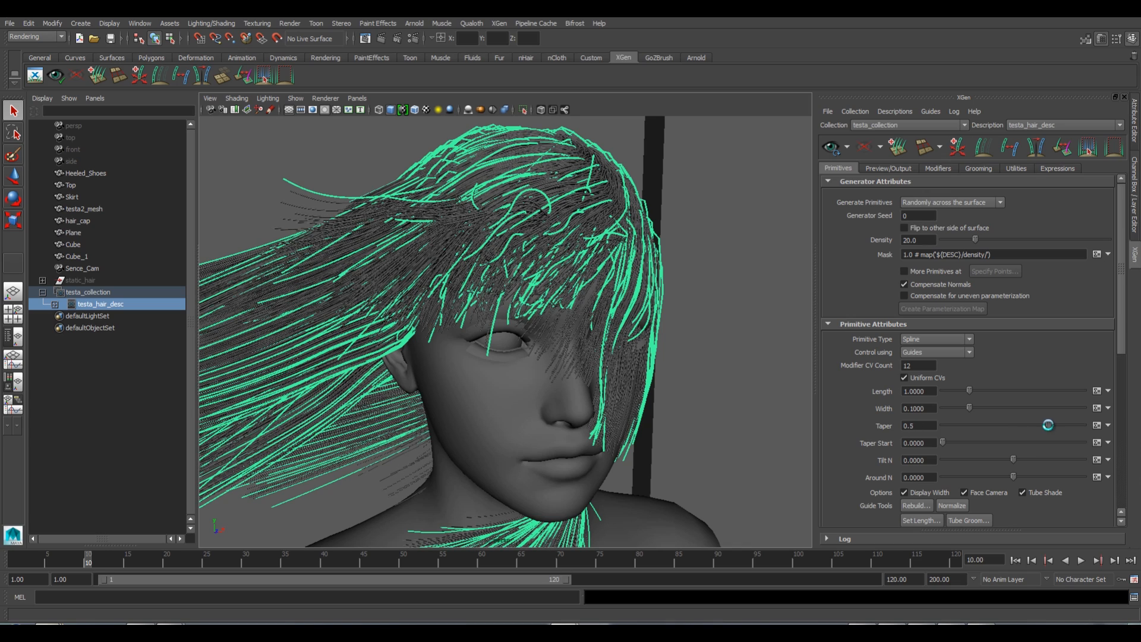
left_click_drag(535, 345, 530, 313, "alt")
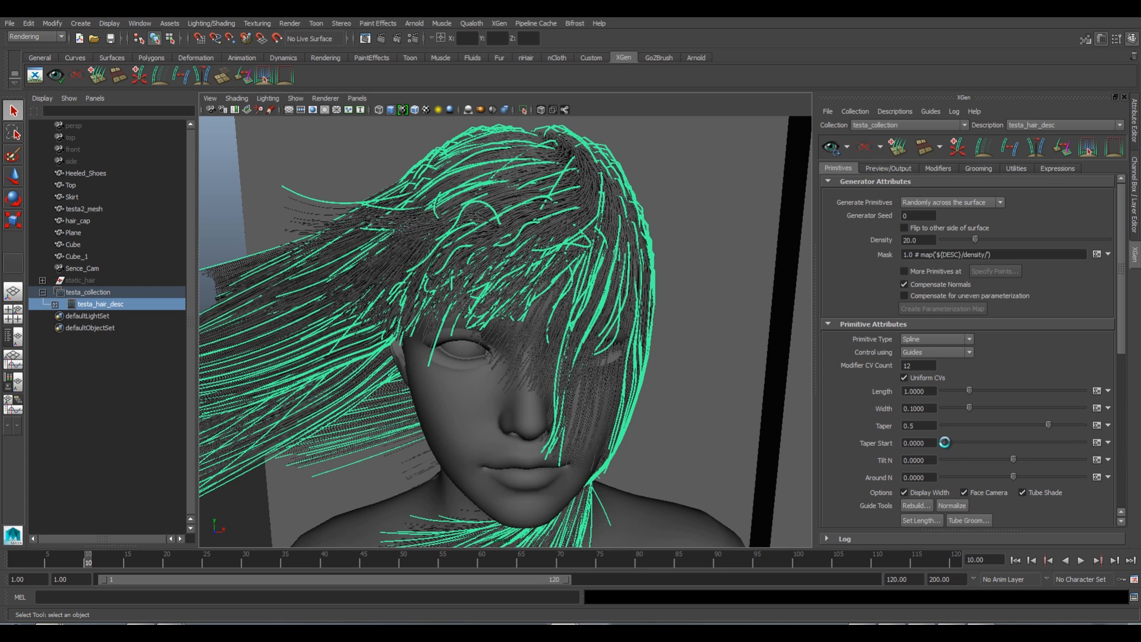
left_click_drag(945, 442, 988, 439)
scroll(541, 379, "up", 3)
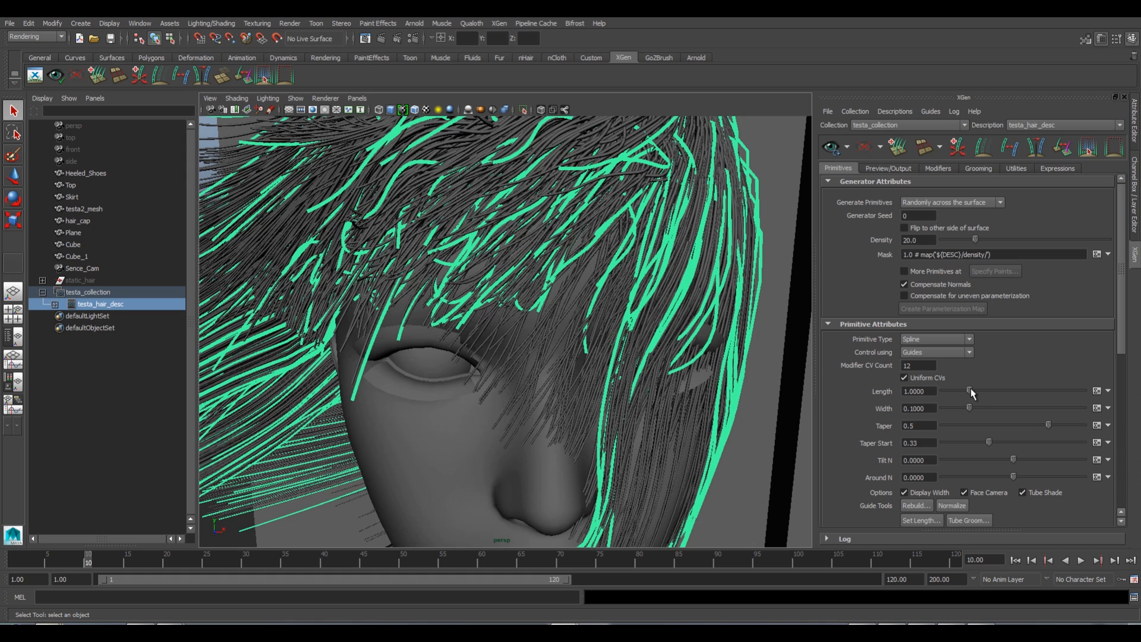
Try a hair Length of 0.97 and restore it to 1.0.
left_click_drag(970, 389, 968, 390)
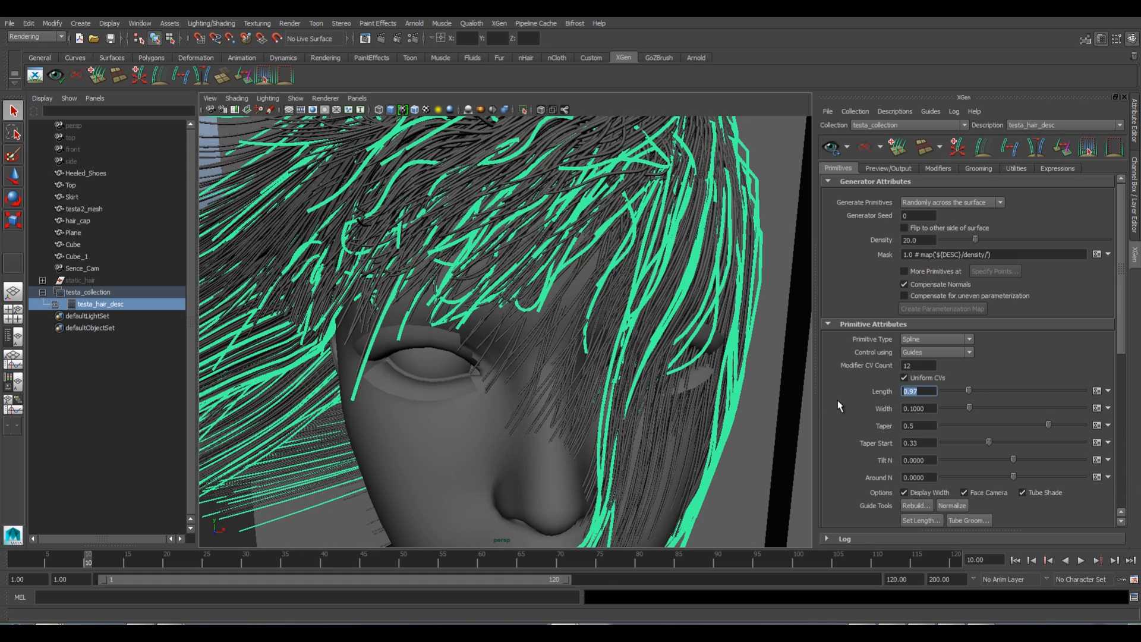
type("1.0")
key("Return")
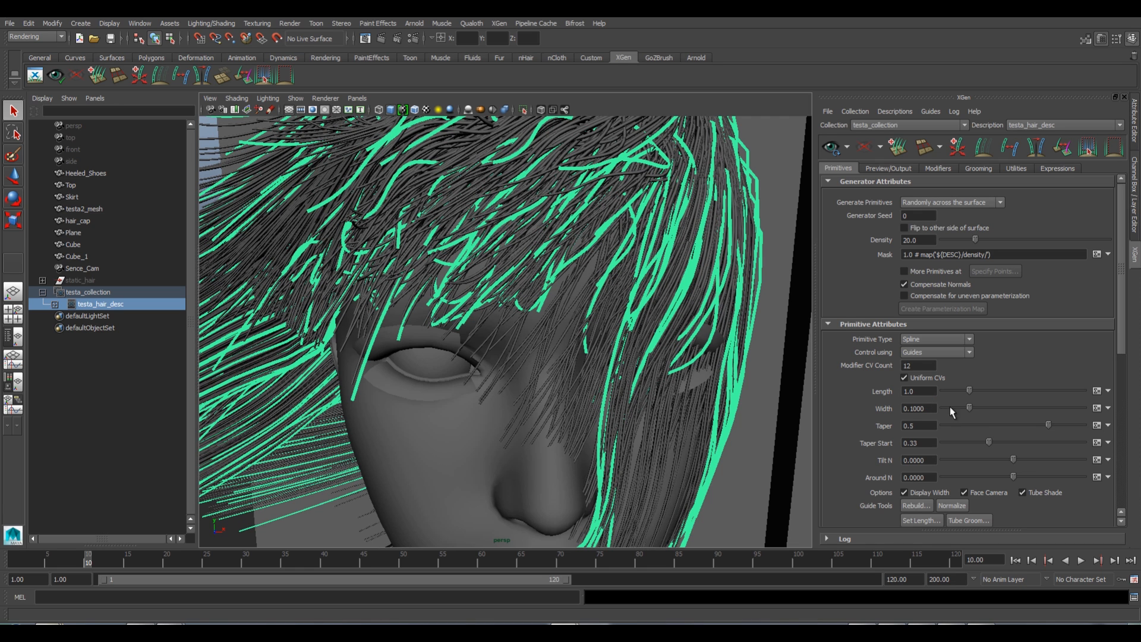
Set the spline primitives' Width to 0.01 and inspect the thinner hair around the head.
left_click(916, 408)
key("Return")
scroll(596, 324, "down", 4)
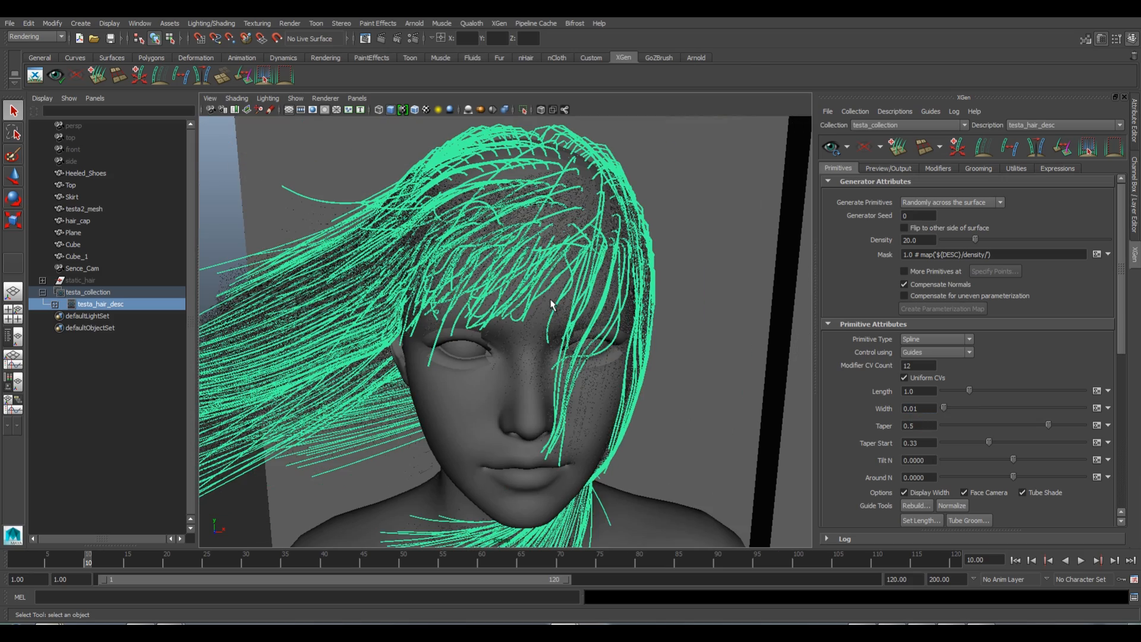
left_click_drag(551, 304, 527, 320, "alt")
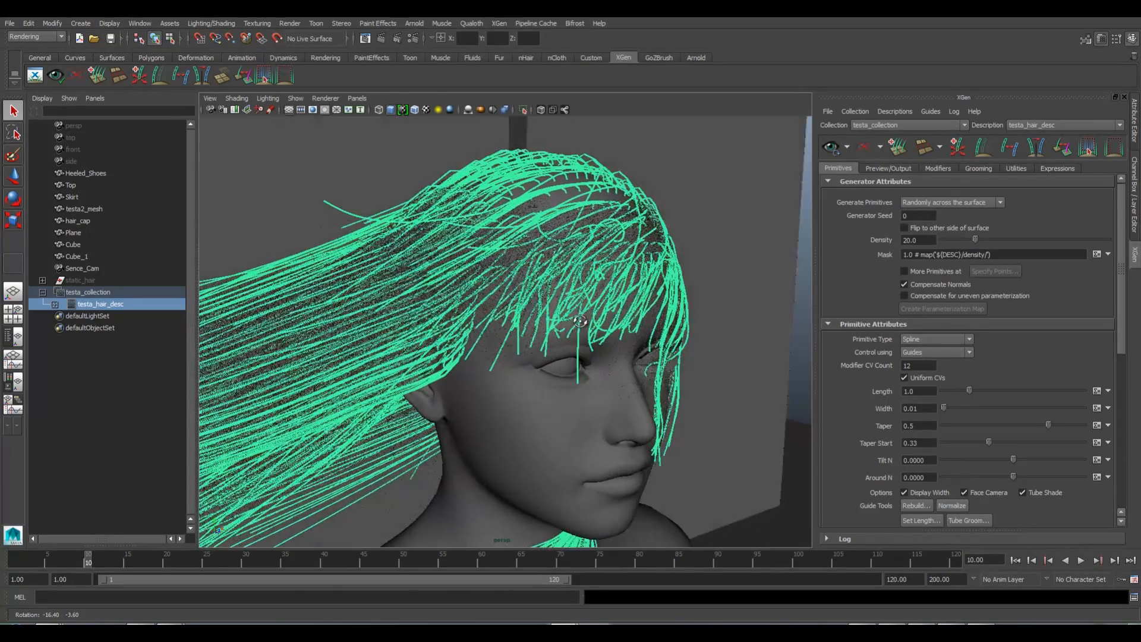
middle_click_drag(526, 320, 528, 320, "alt")
left_click_drag(528, 319, 557, 328, "alt")
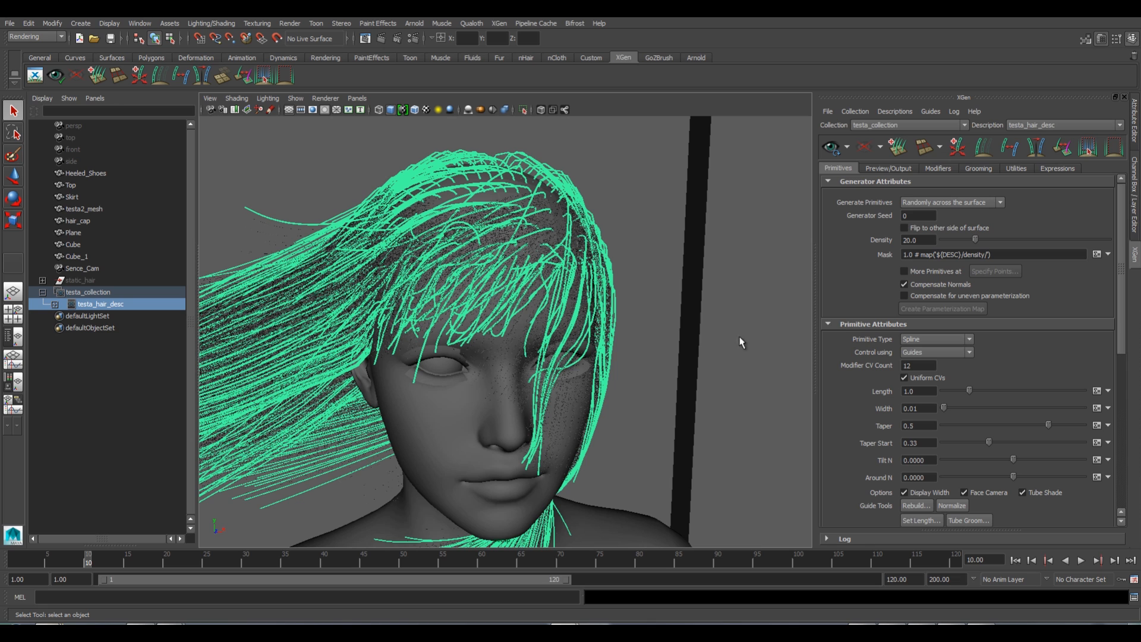
Set the hair description's density to 30 and inspect the hair around the head and shoulders.
left_click(907, 240)
key("BackSpace")
key("Return")
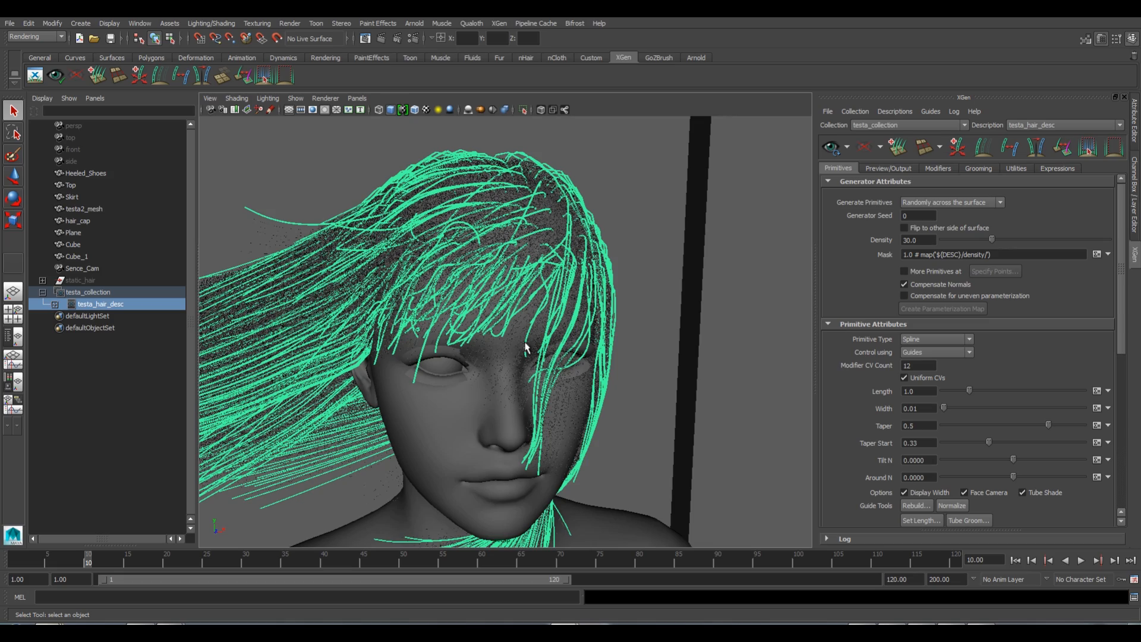
mouse_move(533, 336)
left_mouse_down("alt")
mouse_move(453, 342)
mouse_move(474, 386)
mouse_move(491, 315)
mouse_move(419, 321)
mouse_move(496, 324)
mouse_move(521, 355)
left_mouse_up("alt")
scroll(494, 313, "down", 5)
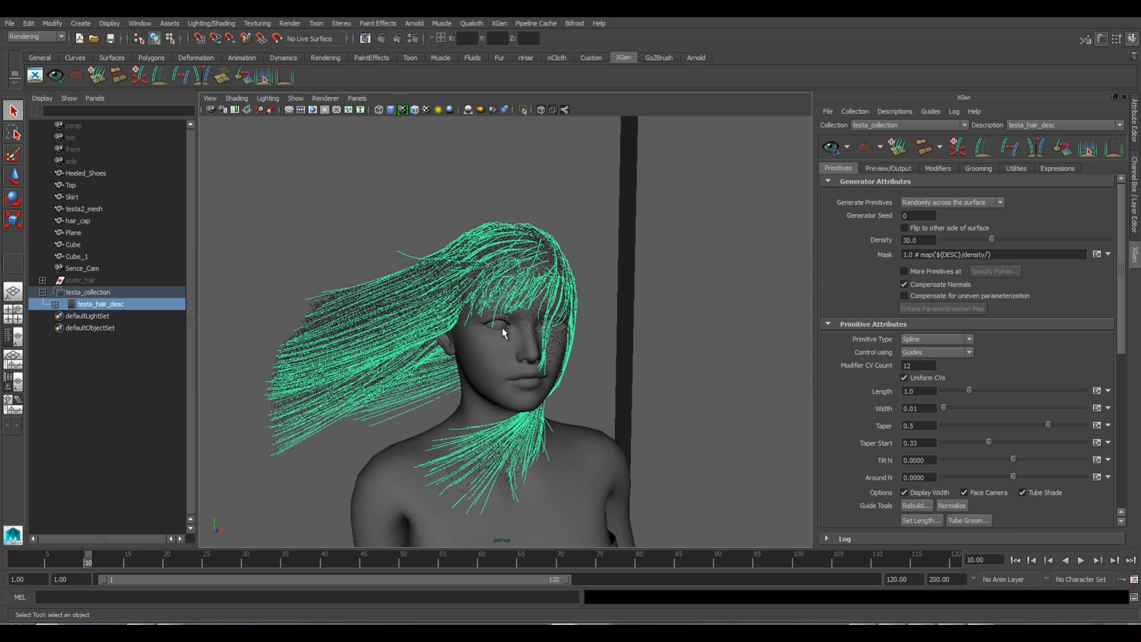
left_click_drag(499, 373, 518, 383, "alt")
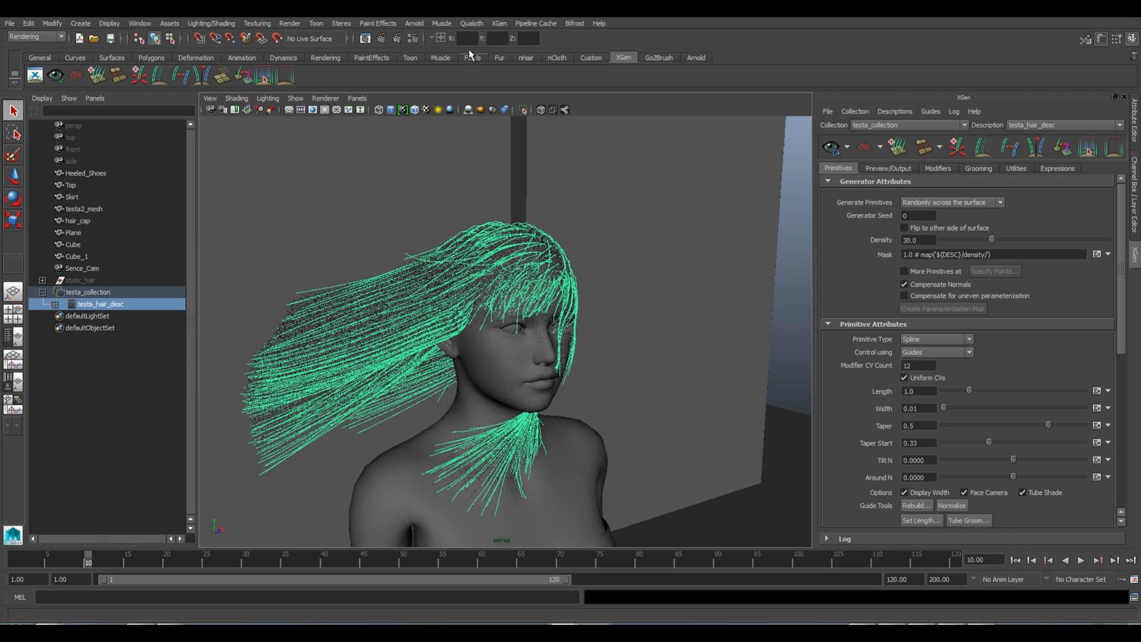
Set the scene to render with Arnold Renderer, use name_#.ext for the frame naming and open the end frame for editing.
left_click(410, 40)
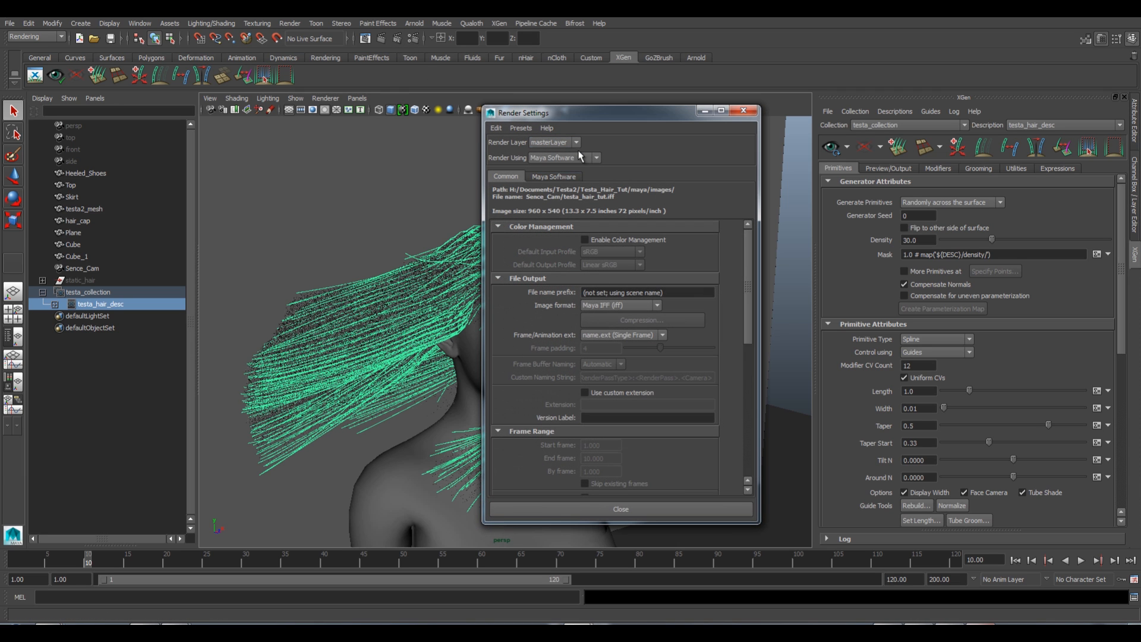
left_click(553, 158)
left_click(552, 199)
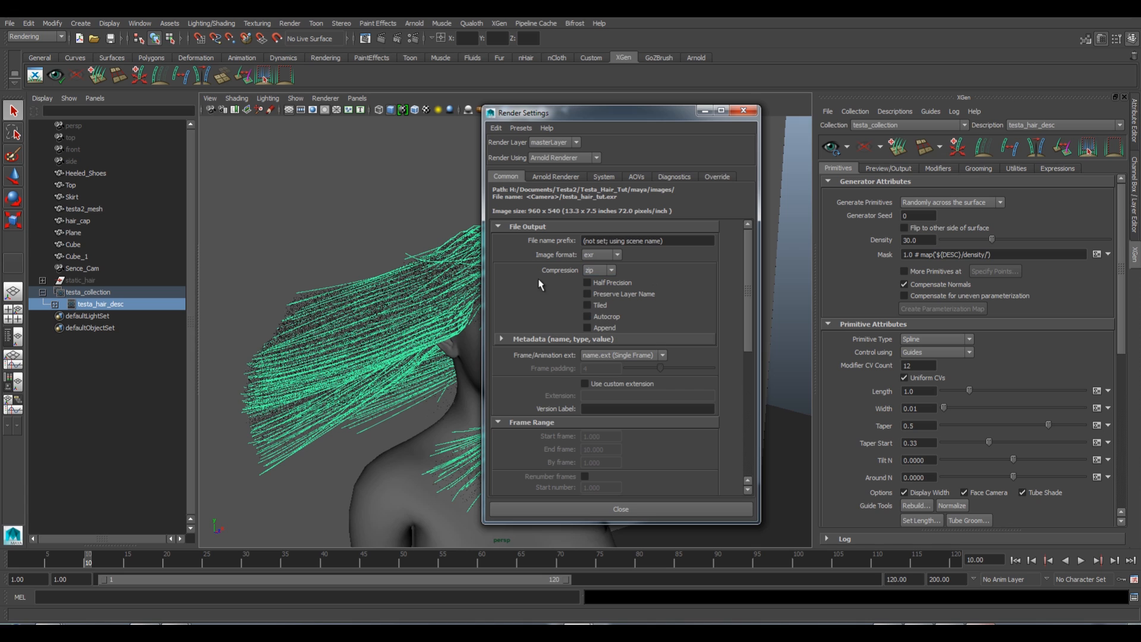
left_click(636, 356)
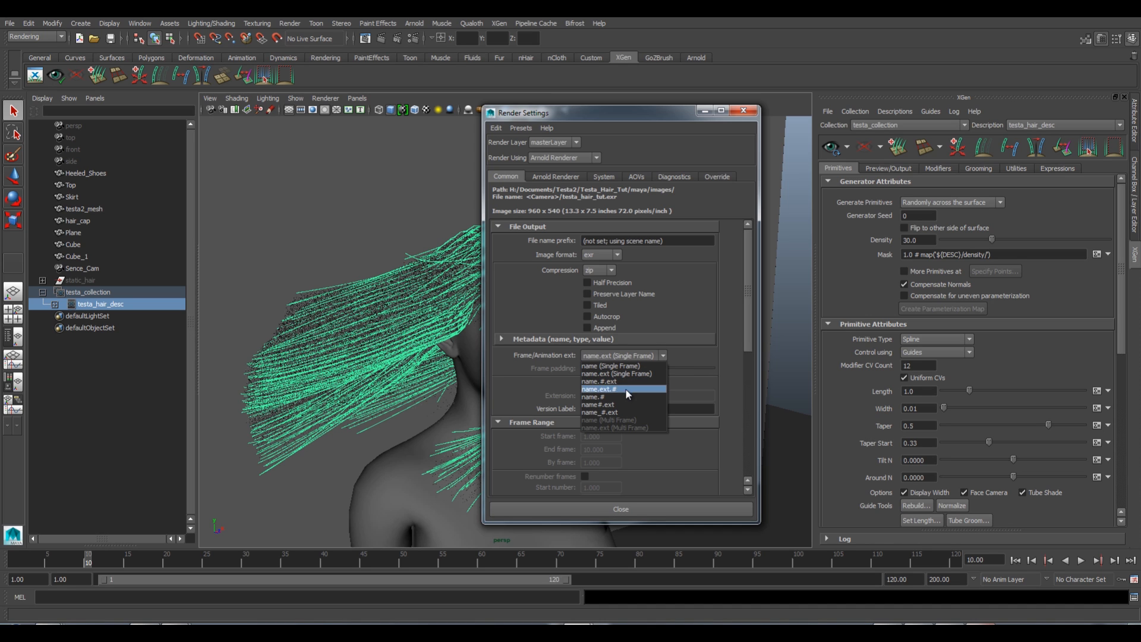
left_click(603, 412)
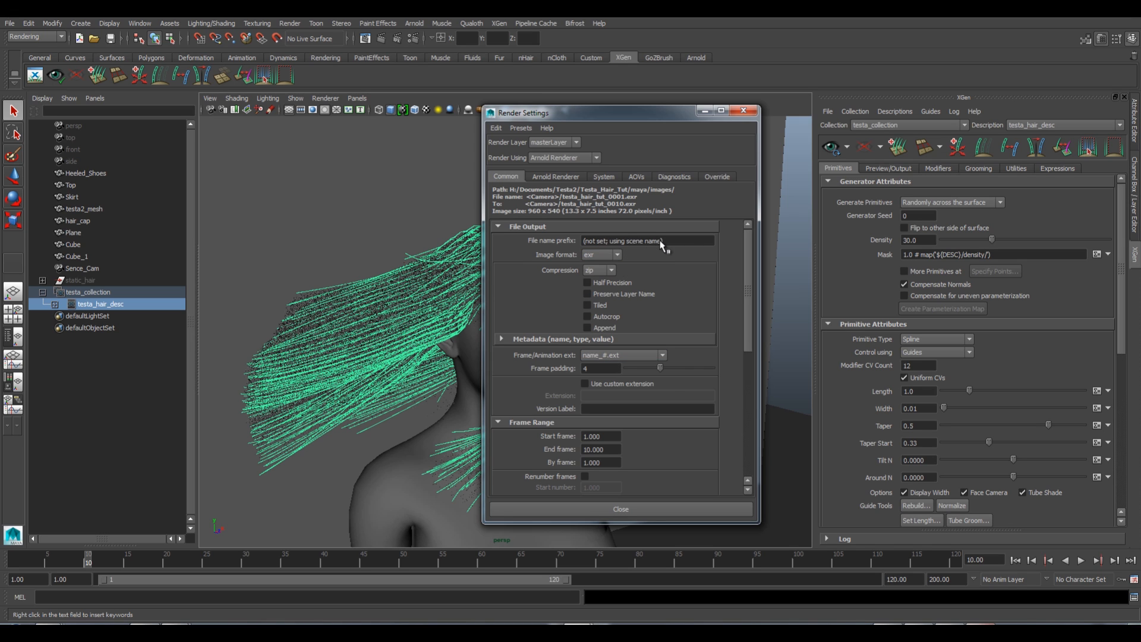
left_click(676, 244)
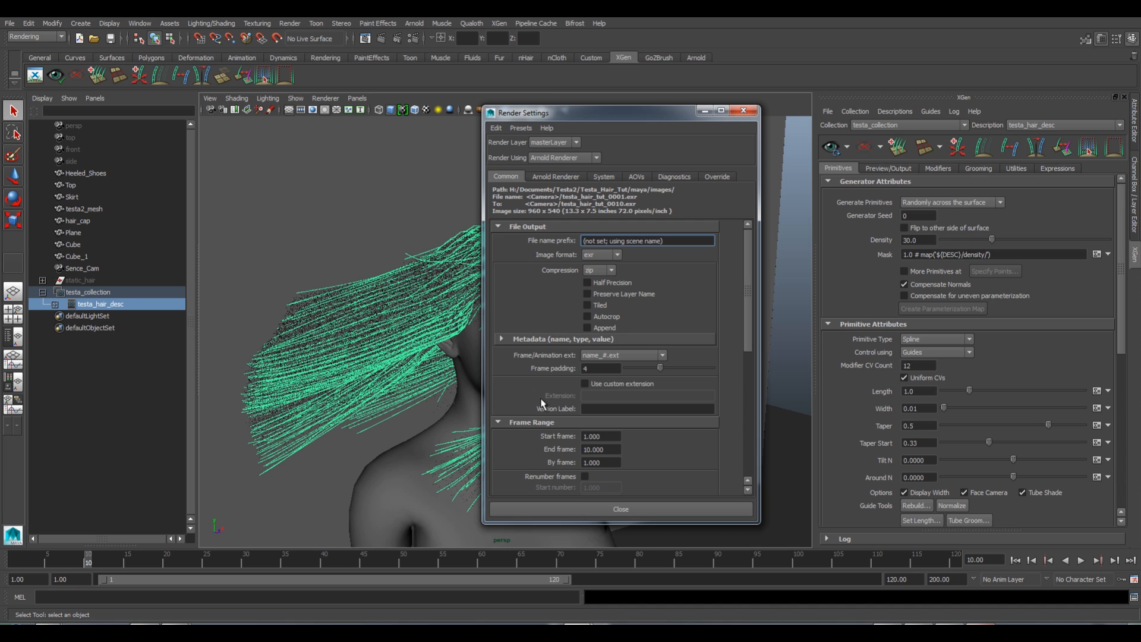
scroll(538, 401, "down", 3)
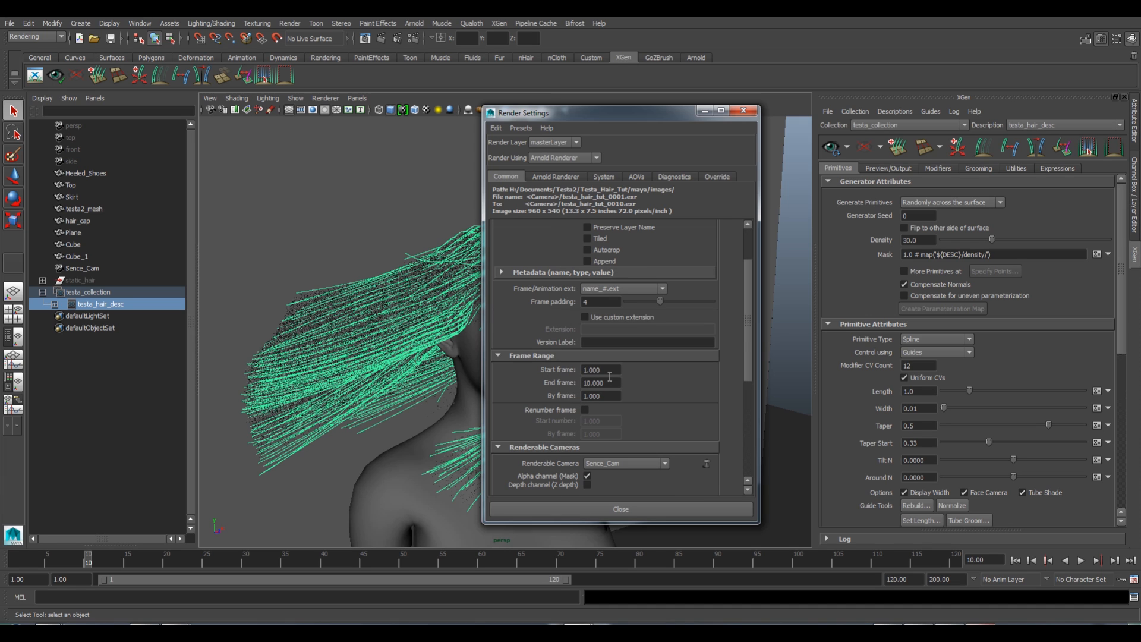
double_click(614, 381)
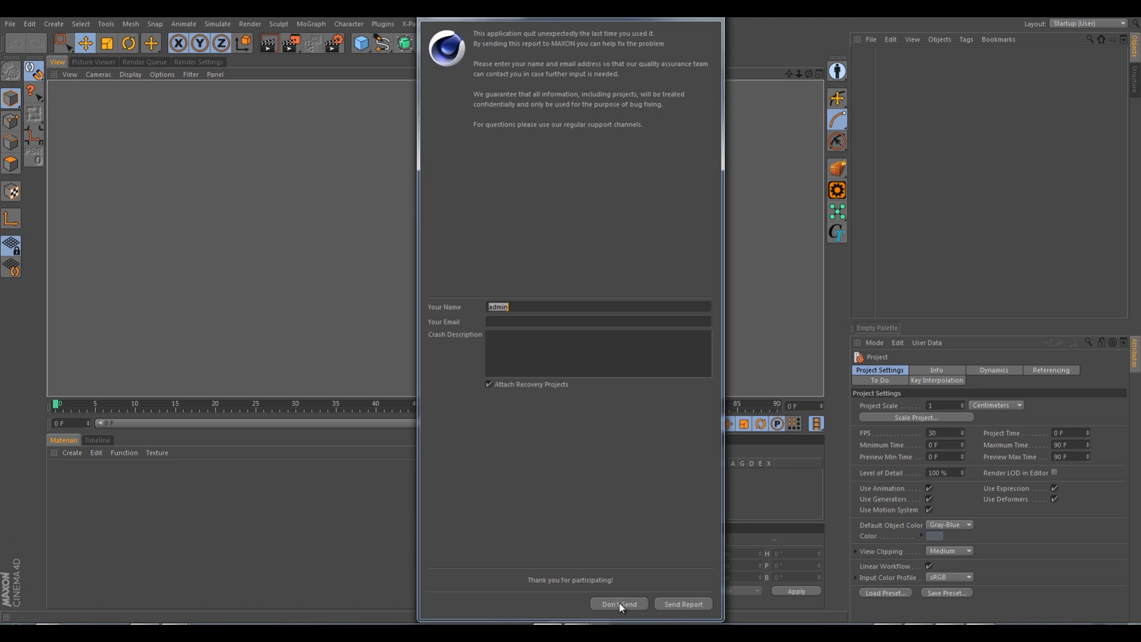
Switch to Cinema 4D, skip sending the crash report and open testa_hair.c4d to check the animation's frame range.
left_click(619, 604)
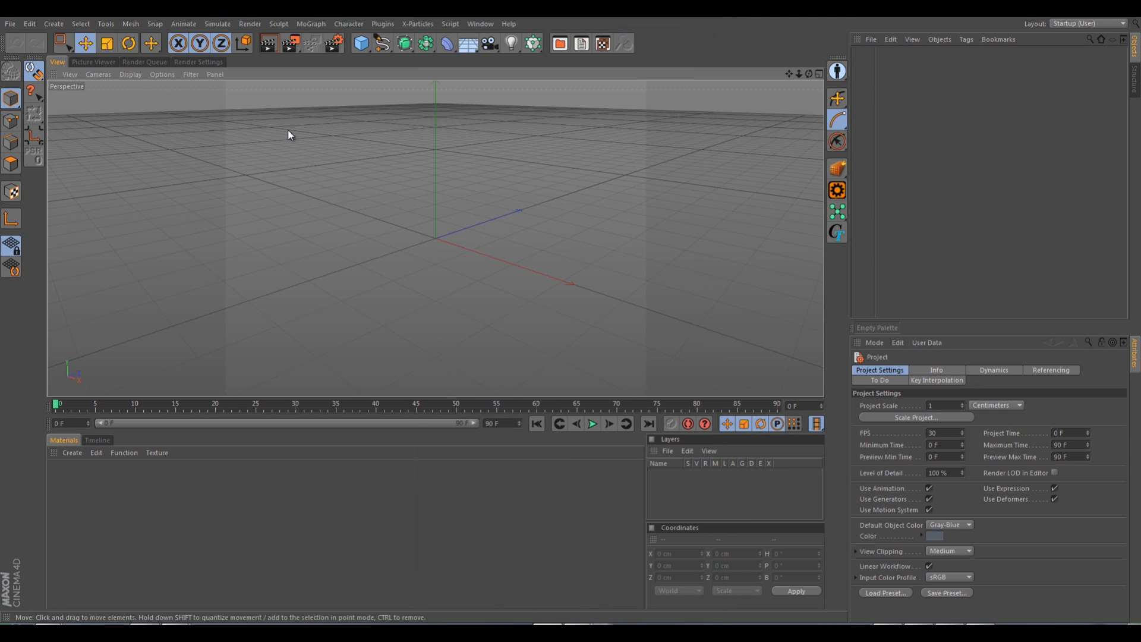
left_click(30, 23)
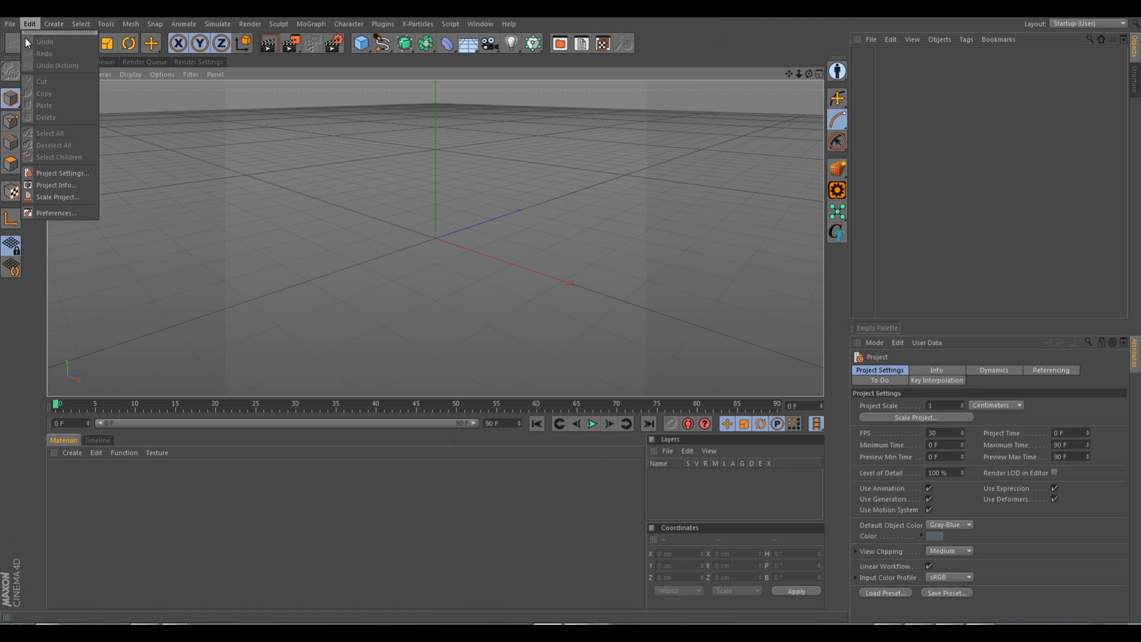
mouse_move(11, 24)
mouse_move(59, 226)
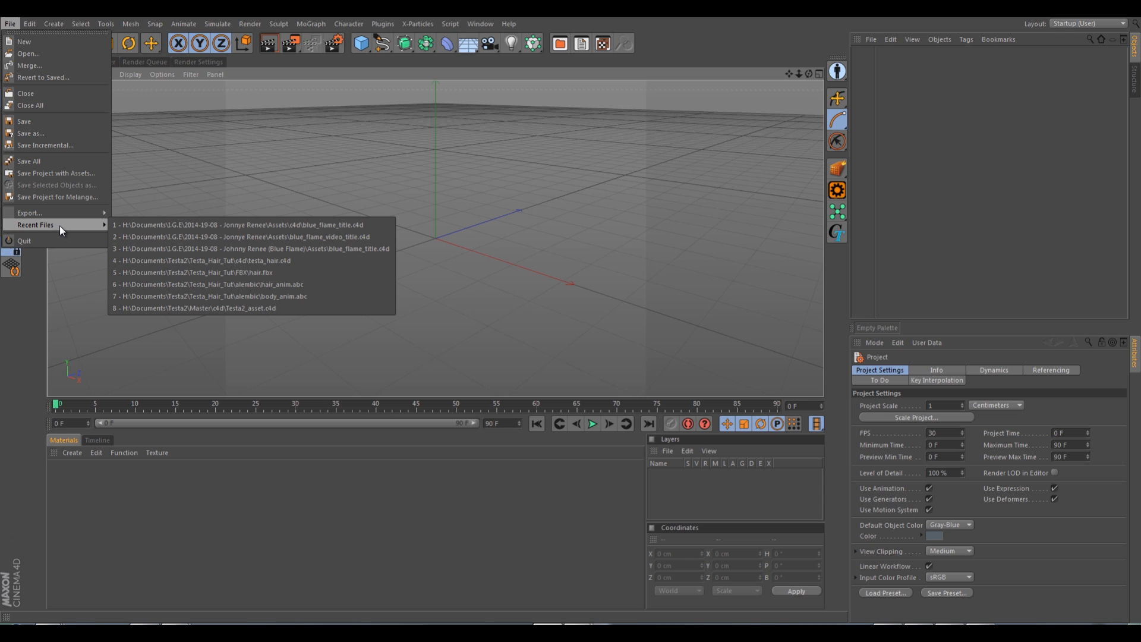
left_click(268, 263)
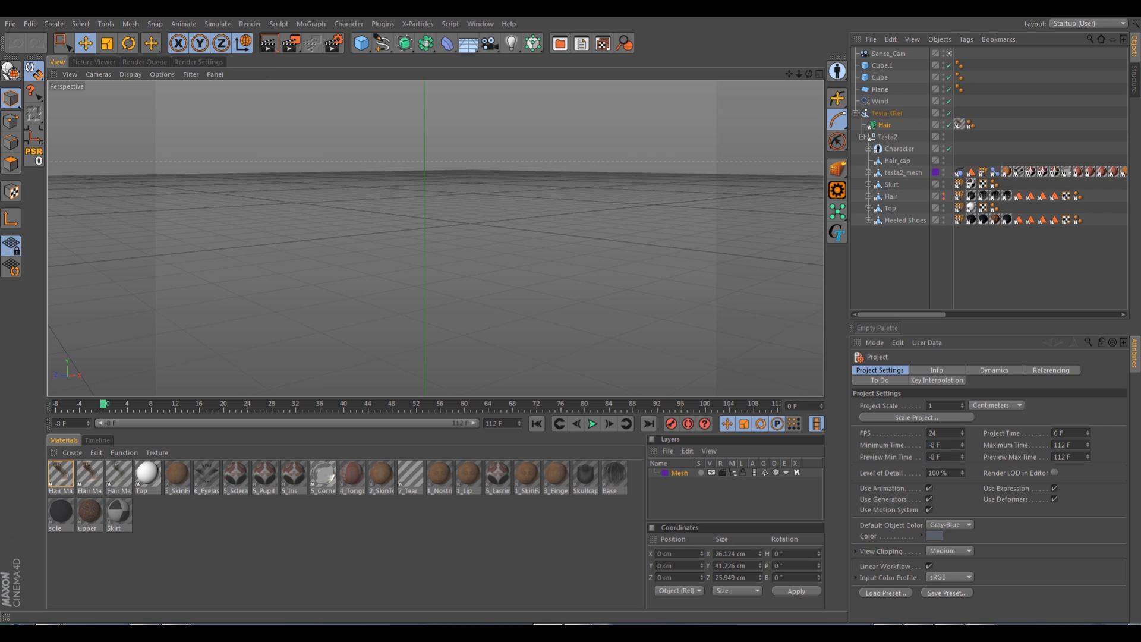
left_click(9, 25)
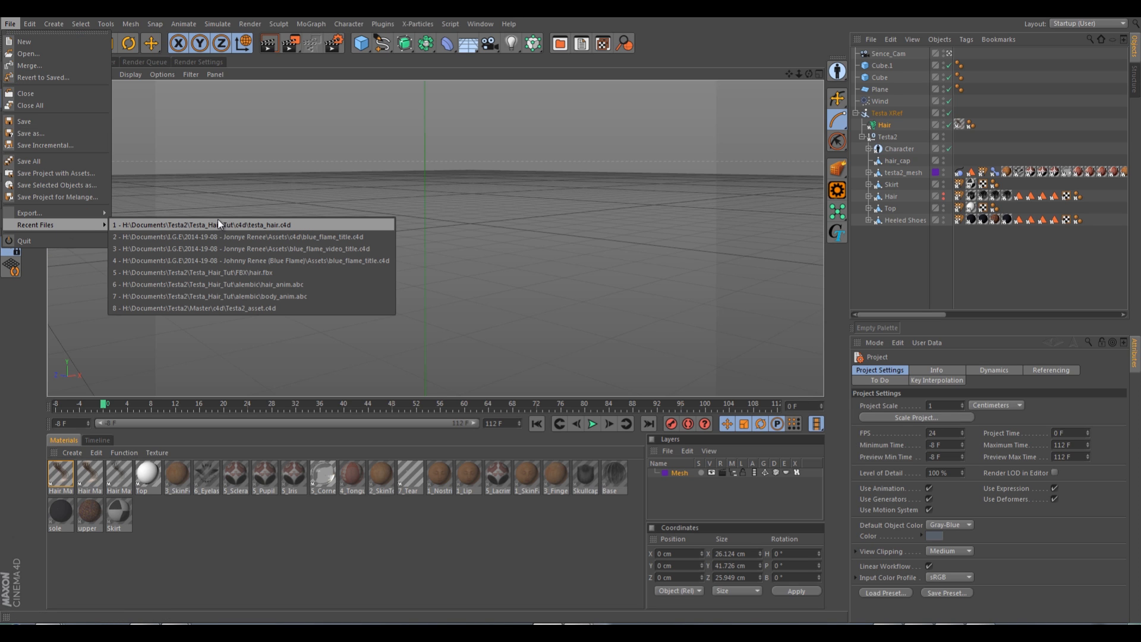
left_click(571, 160)
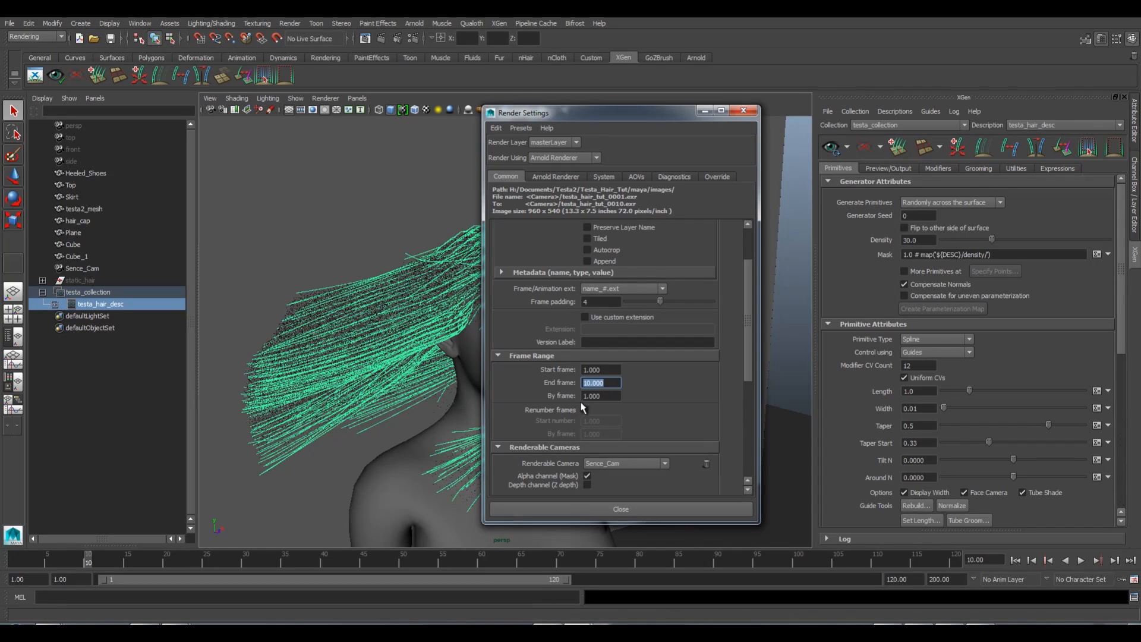
Back in Maya, set the render's end frame to 112 and close the render settings.
type("112")
left_click(619, 510)
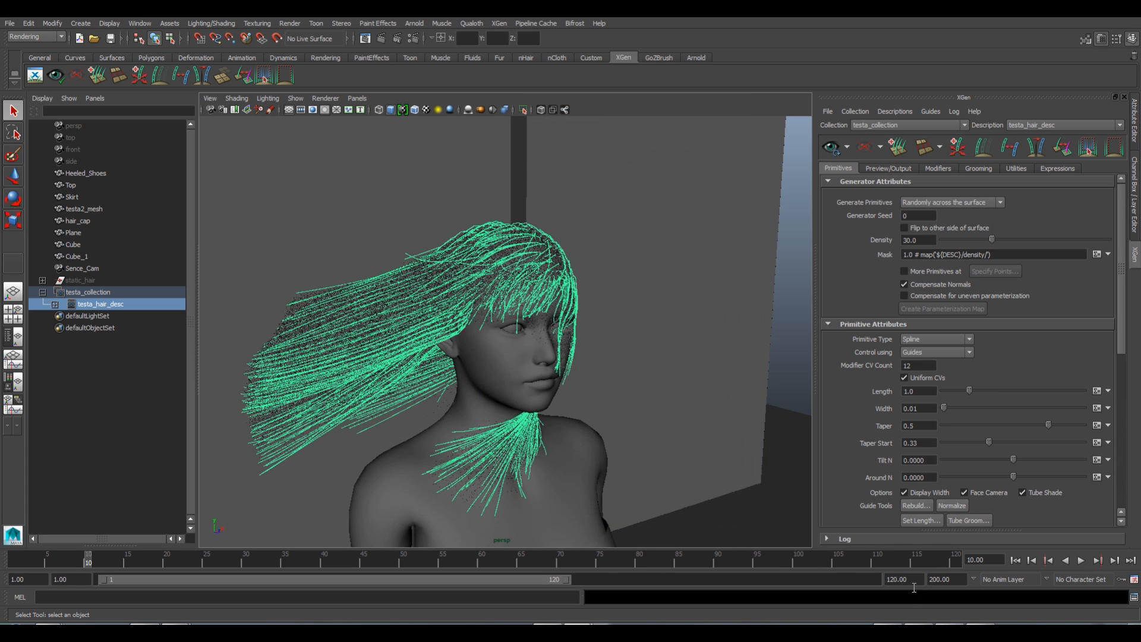
Set both the playback end and the animation end of the timeline to frame 112.
double_click(906, 579)
type("112")
key("Return")
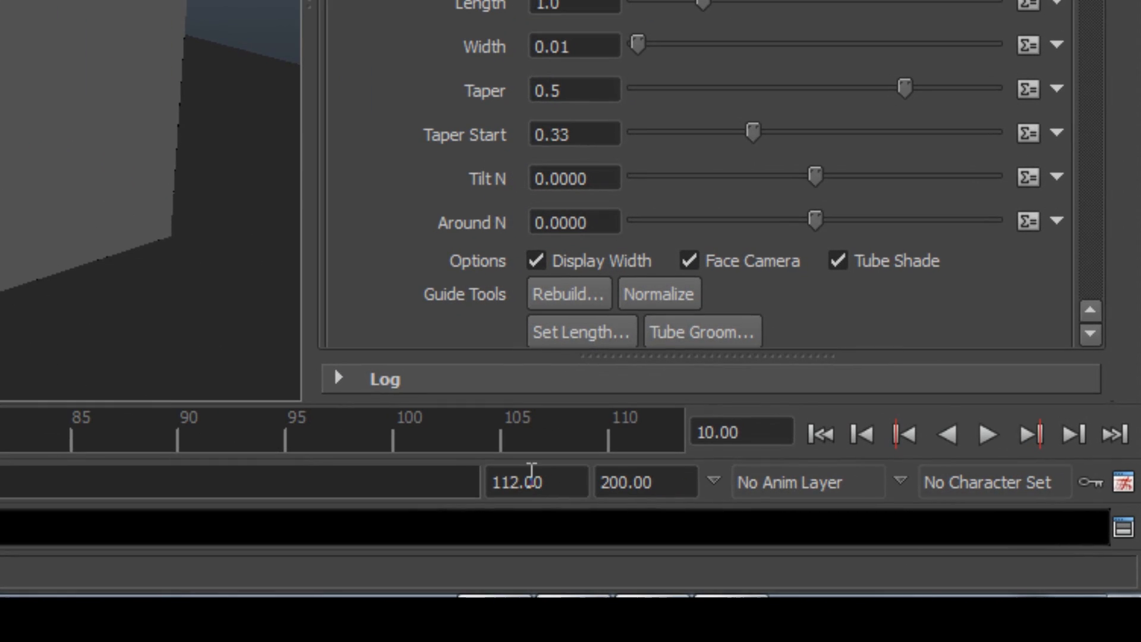
left_click_drag(0, 484, 525, 500)
left_click_drag(655, 489, 467, 510)
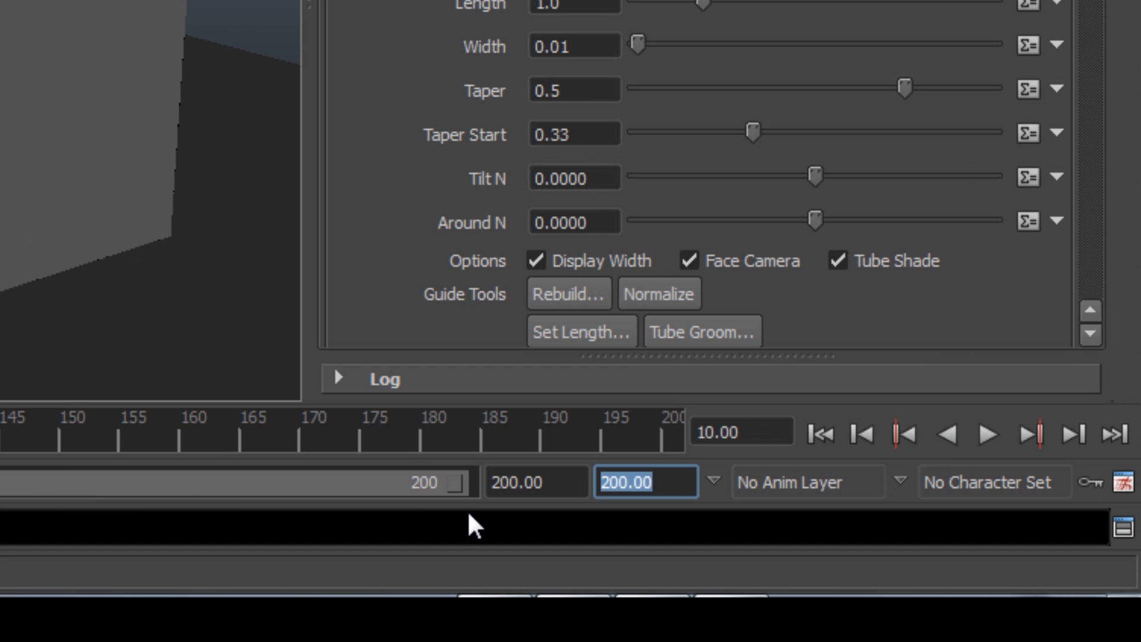
type("112")
key("Return")
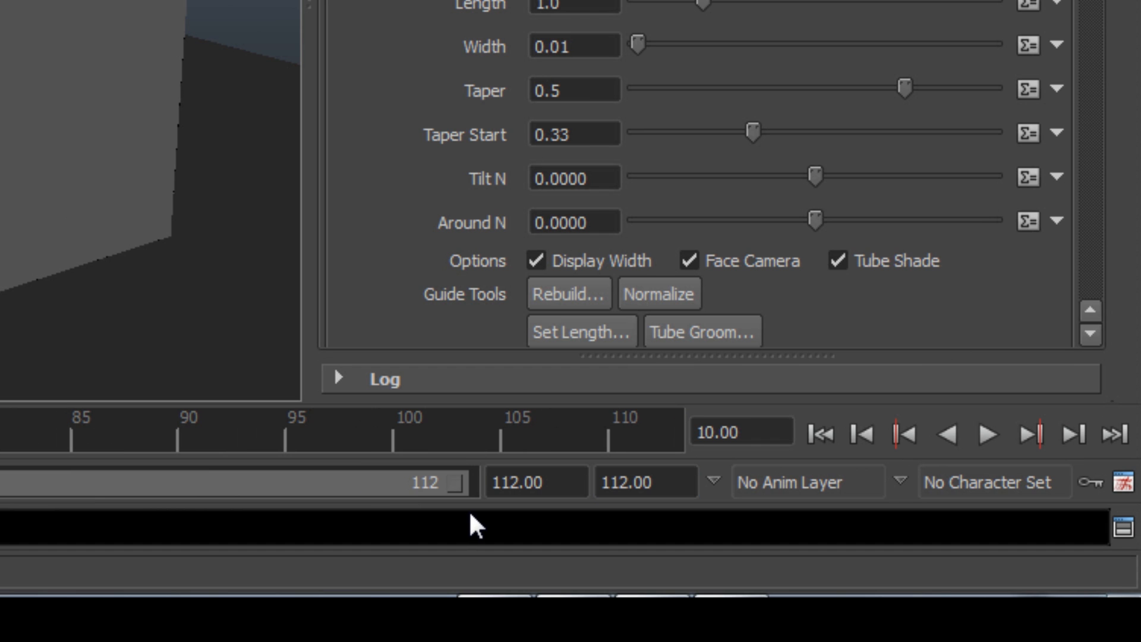
left_click_drag(668, 480, 603, 483)
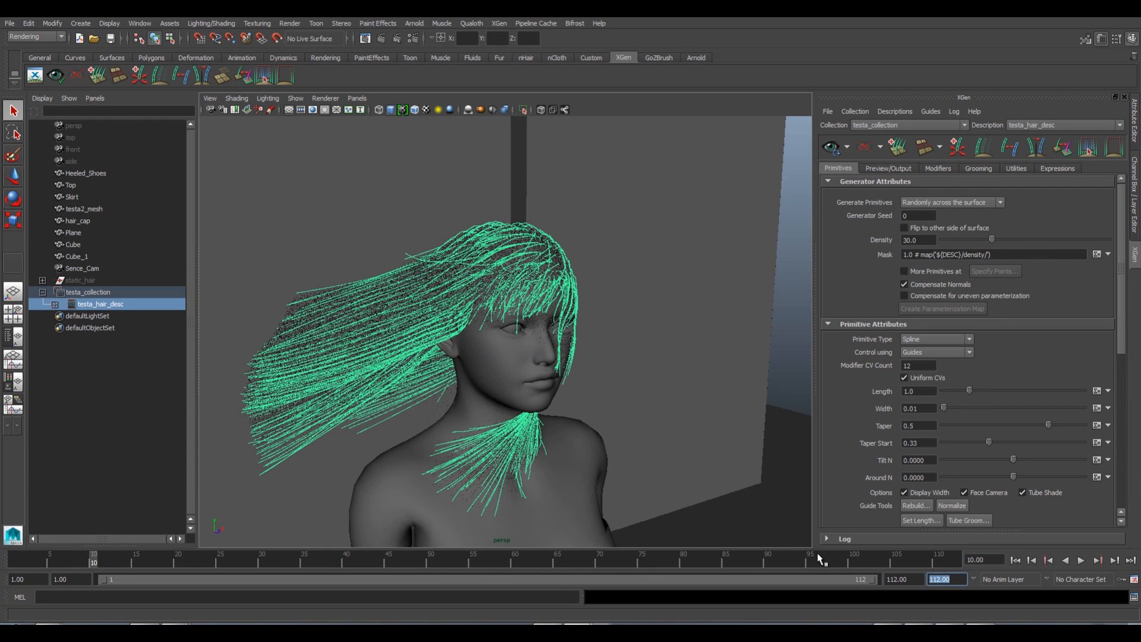
Set the timeline's start to frame 0 and move the current time to frame 0.
left_click(25, 578)
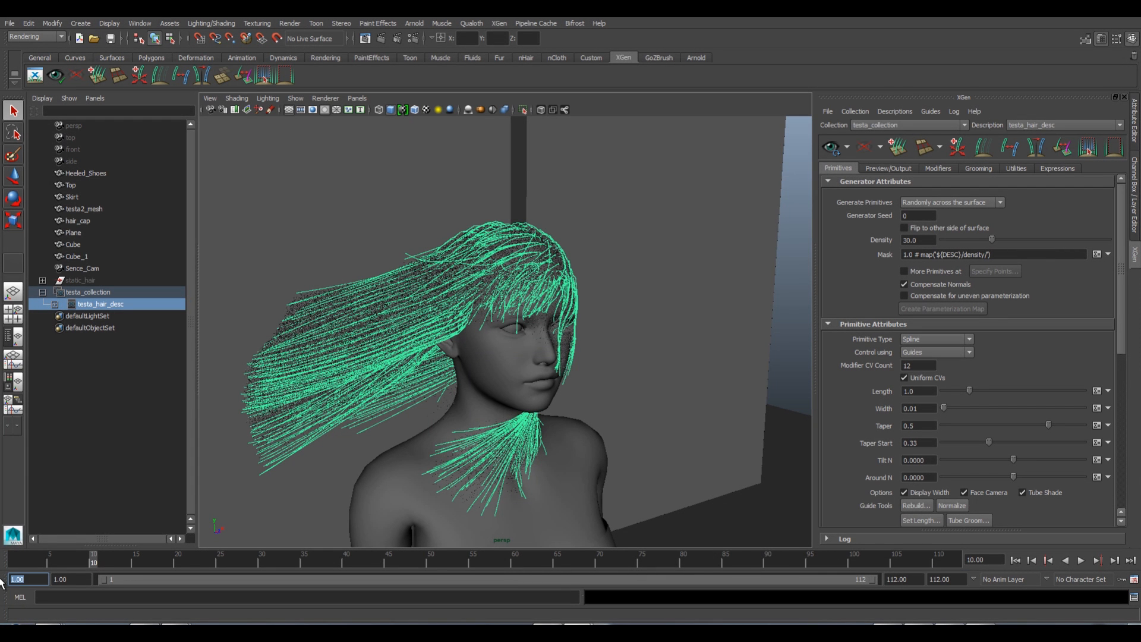
key("Return")
left_click_drag(112, 579, 17, 559)
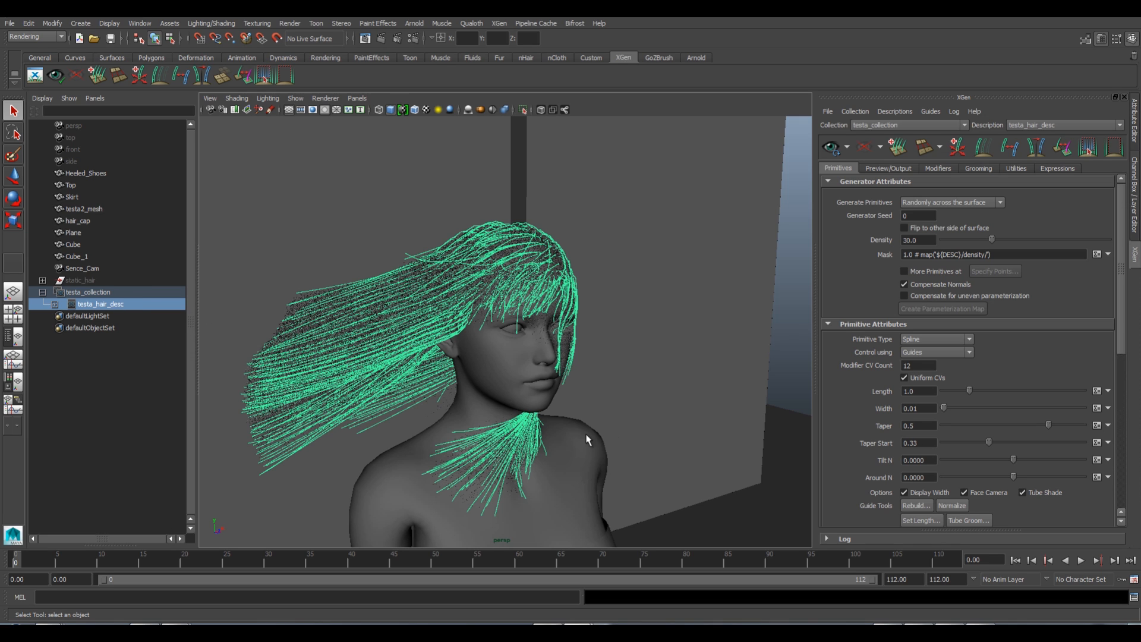
Save the scene and inspect the hair on the head close up and from farther away.
left_click(16, 25)
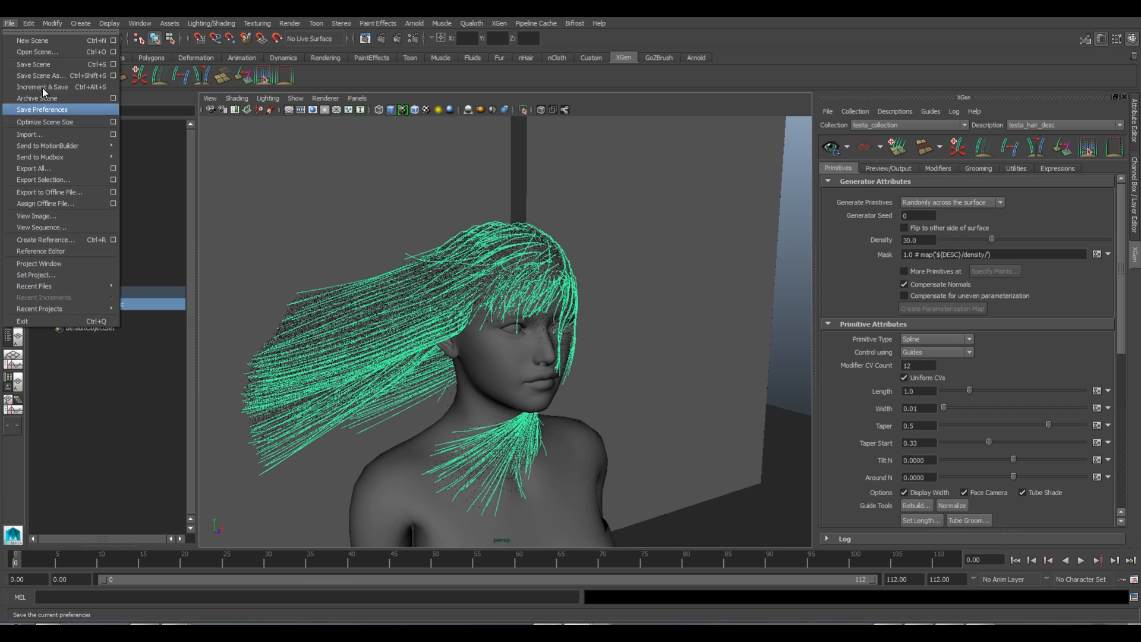
left_click(30, 65)
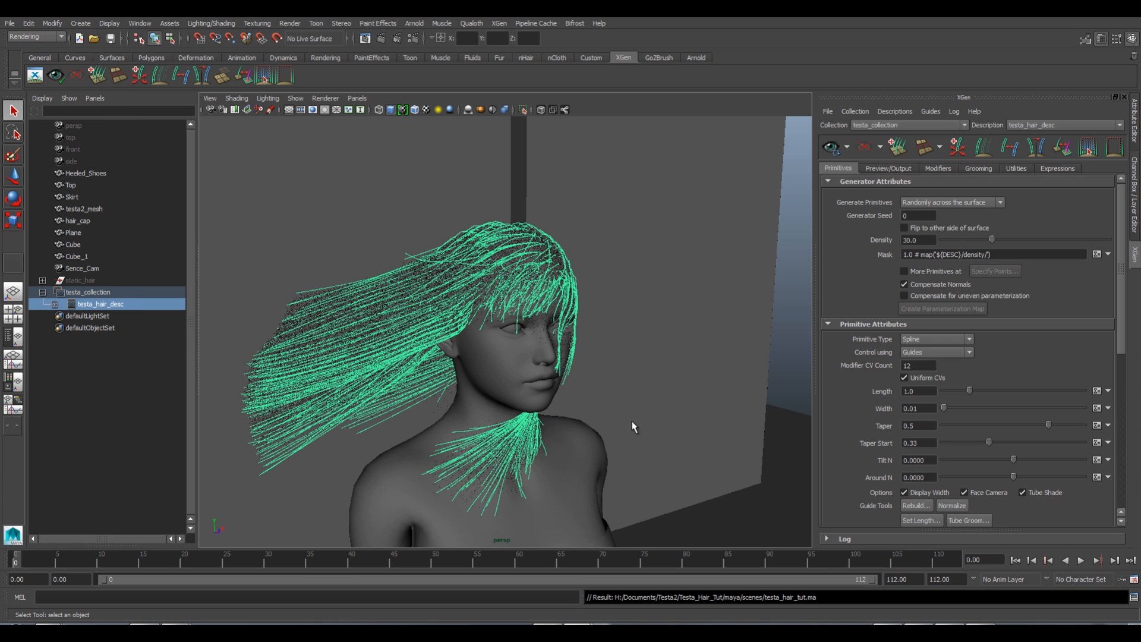
mouse_move(462, 407)
left_mouse_down("alt")
mouse_move(429, 405)
mouse_move(476, 402)
mouse_move(449, 399)
left_mouse_up("alt")
scroll(487, 398, "up", 4)
middle_click_drag(478, 390, 475, 423, "alt")
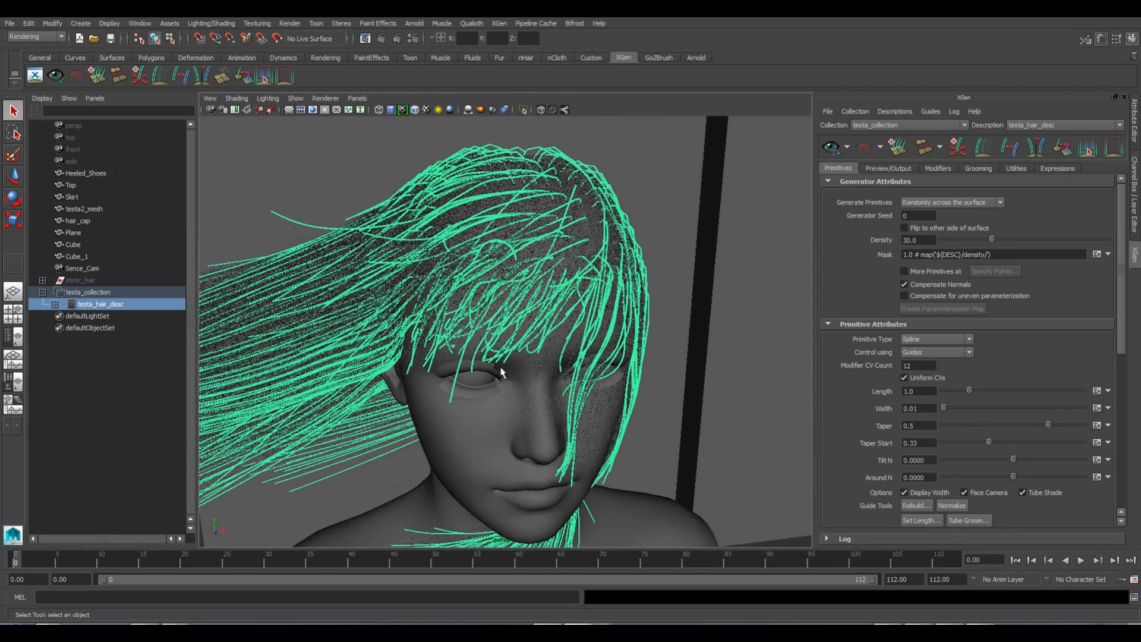
scroll(497, 373, "down", 5)
left_click_drag(498, 372, 500, 369, "alt")
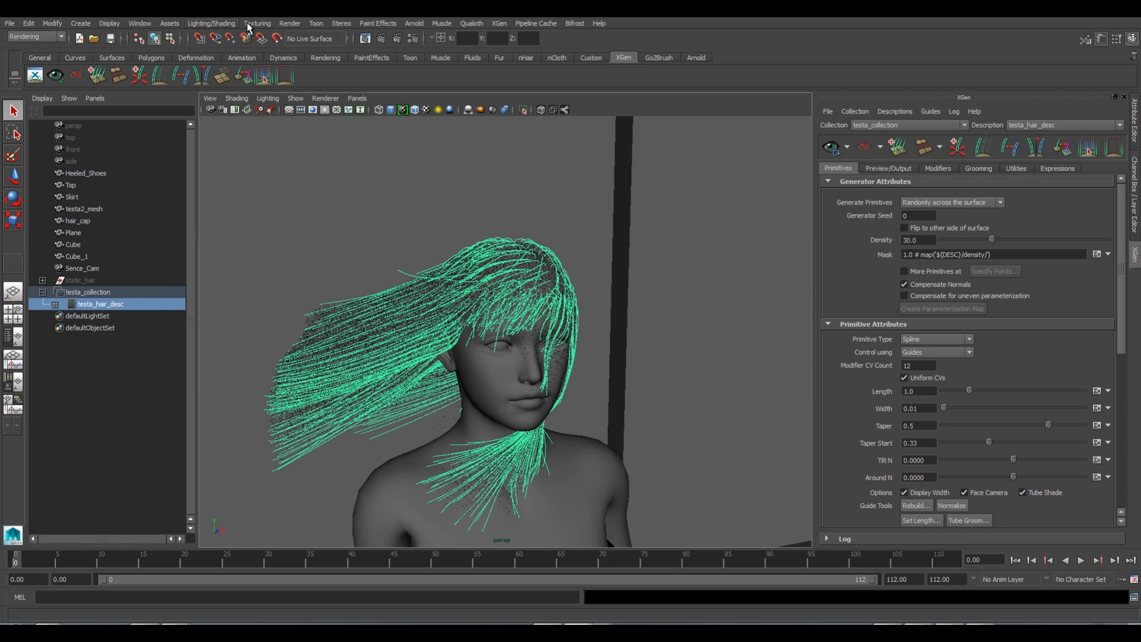
Open the Hypershade and create an Arnold aiHair shader.
left_click(140, 23)
mouse_move(178, 52)
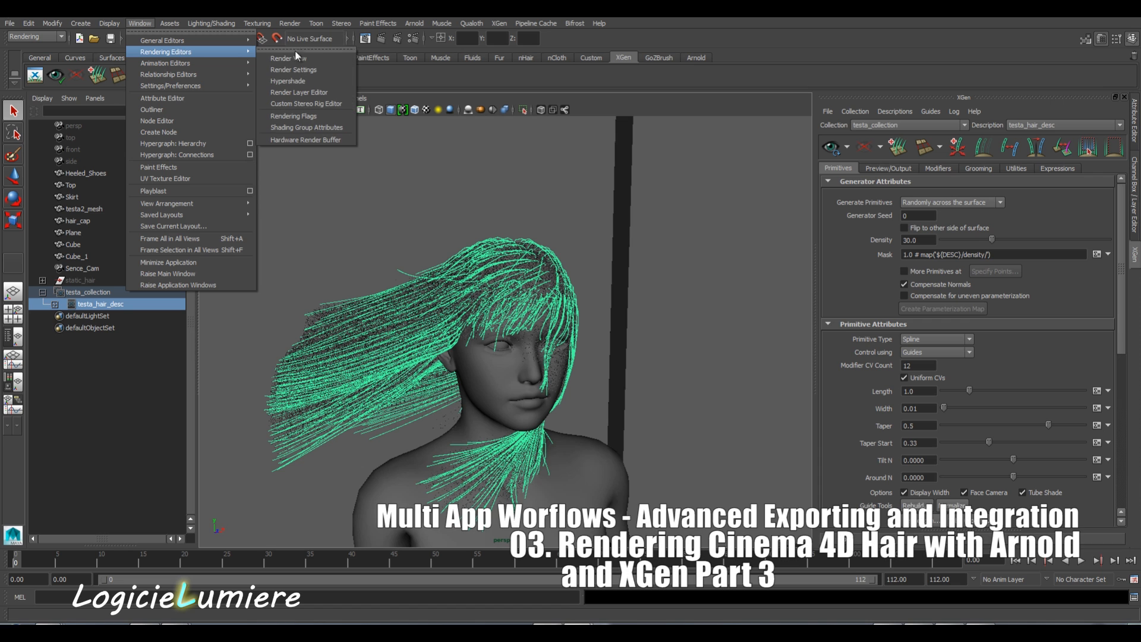
left_click(288, 81)
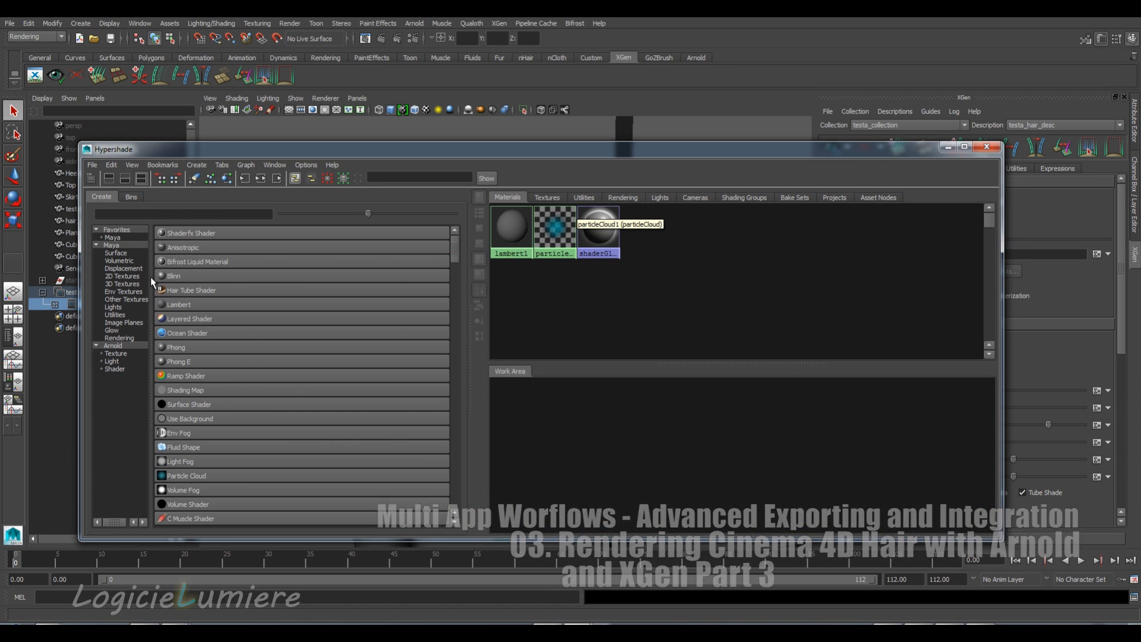
left_click(117, 346)
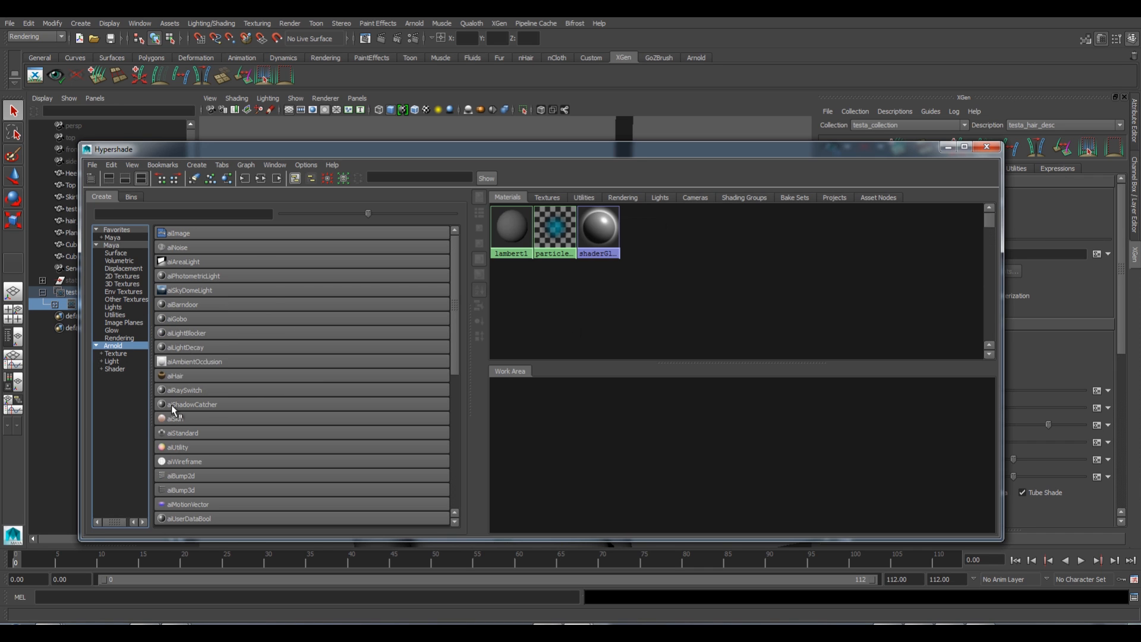
left_click(178, 374)
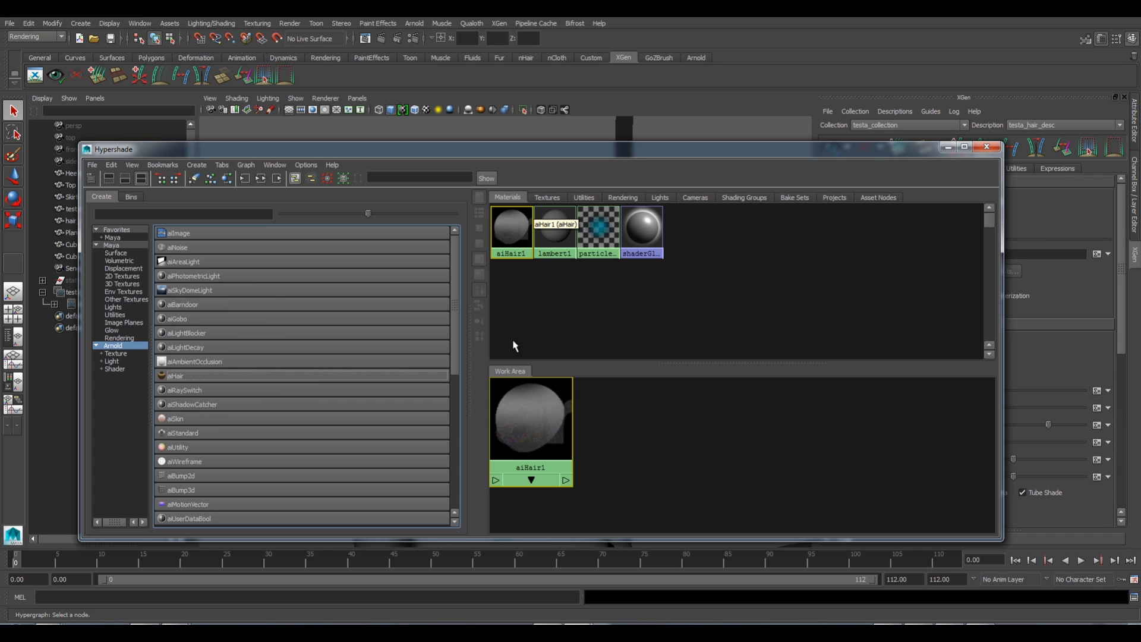
Assign the aiHair1 material to the testa_hair_desc description and close the Hypershade.
left_click_drag(544, 155, 687, 163)
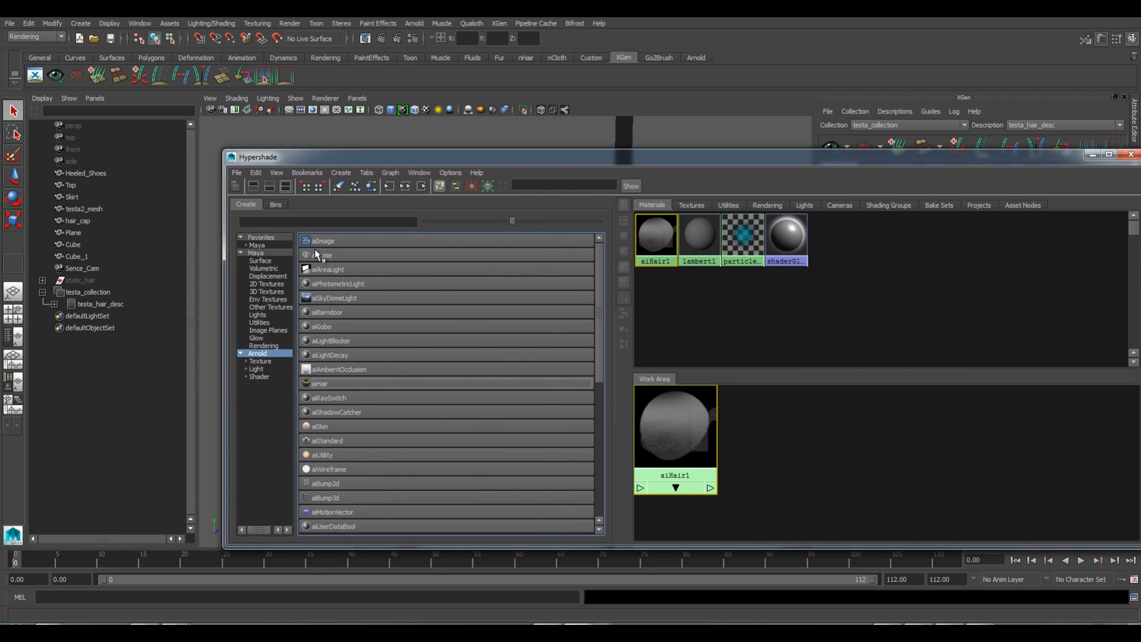
left_click(101, 303)
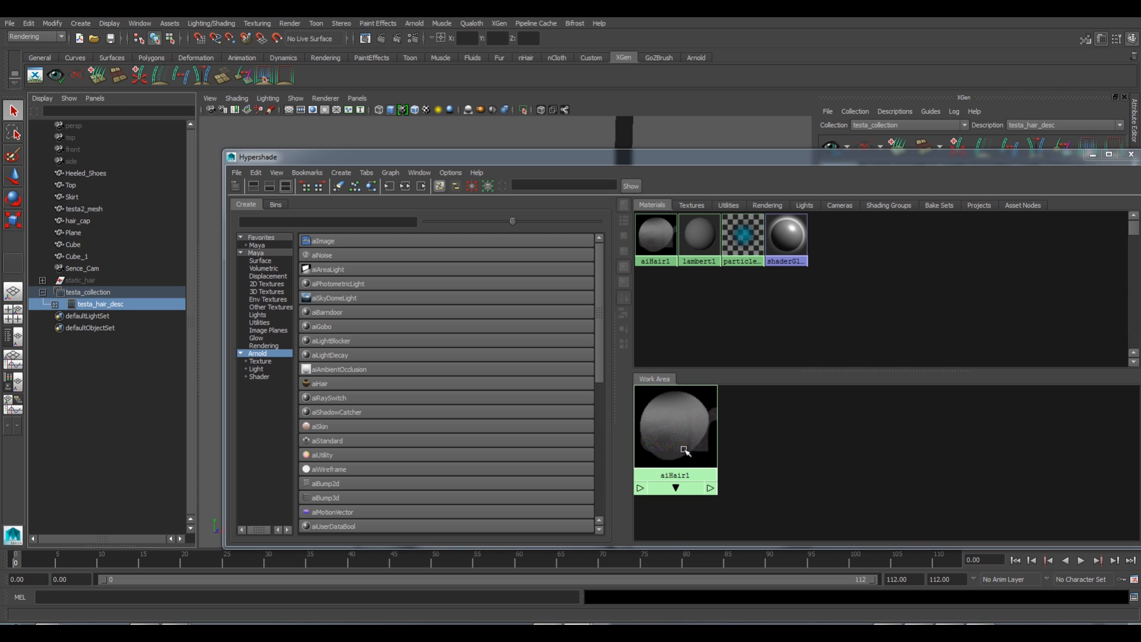
left_click(682, 417)
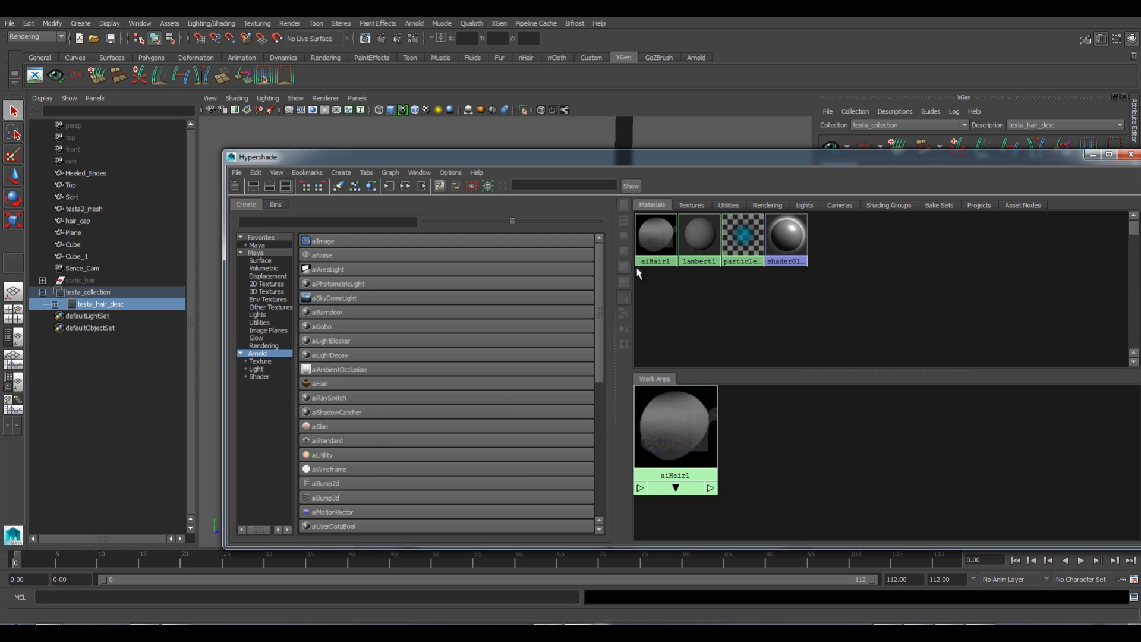
left_click(653, 249)
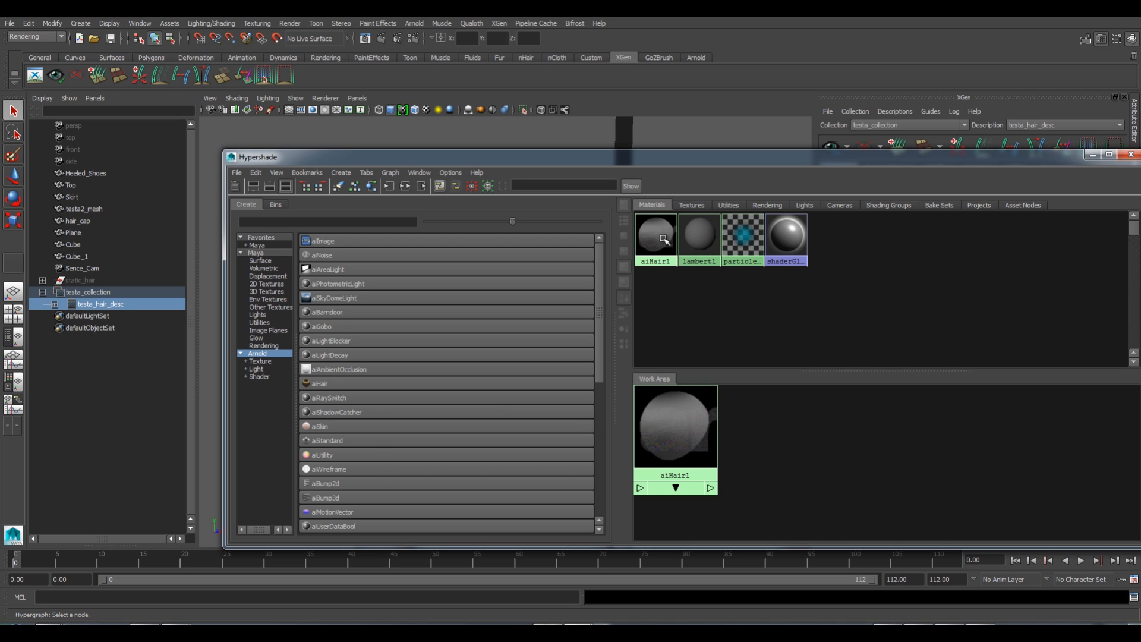
right_click(652, 238)
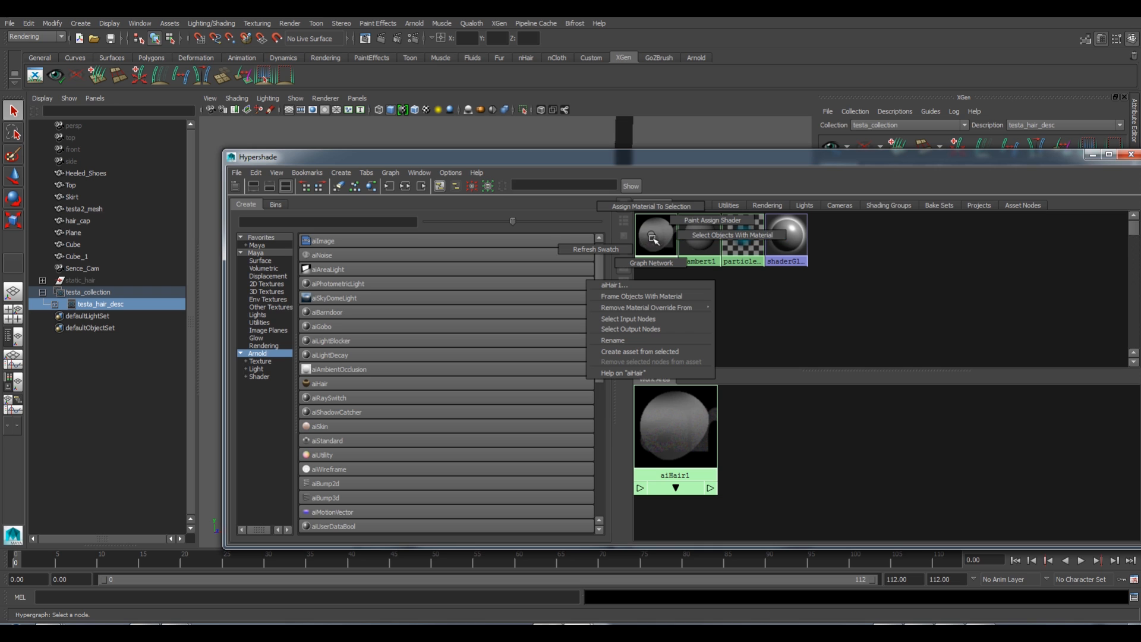
left_click(647, 207)
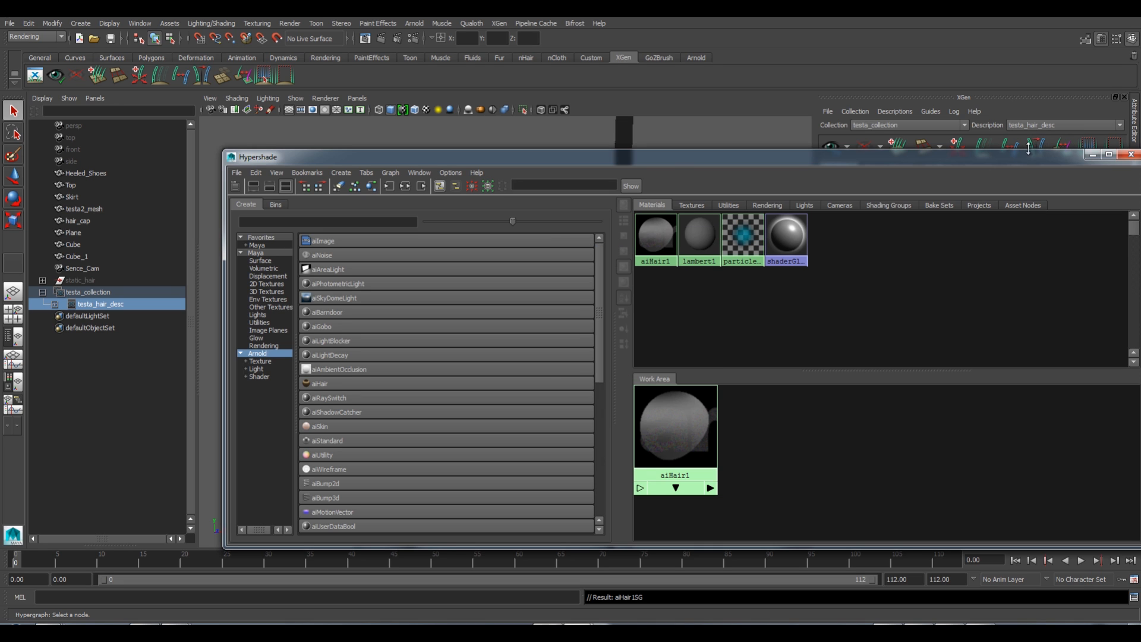
left_click_drag(1028, 156, 901, 132)
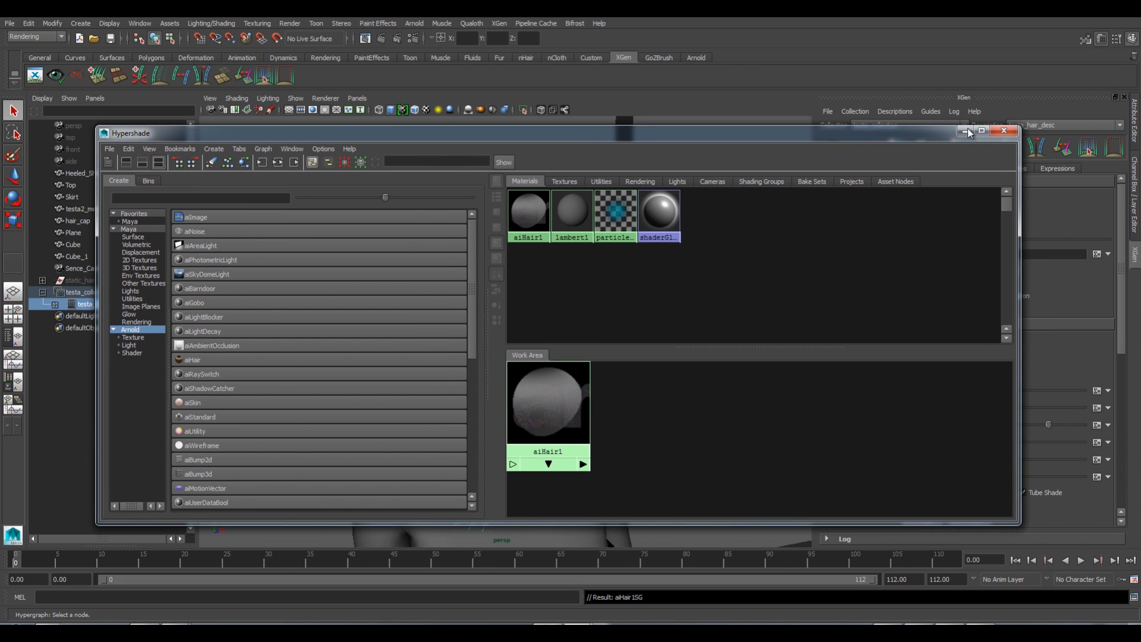
left_click(1003, 131)
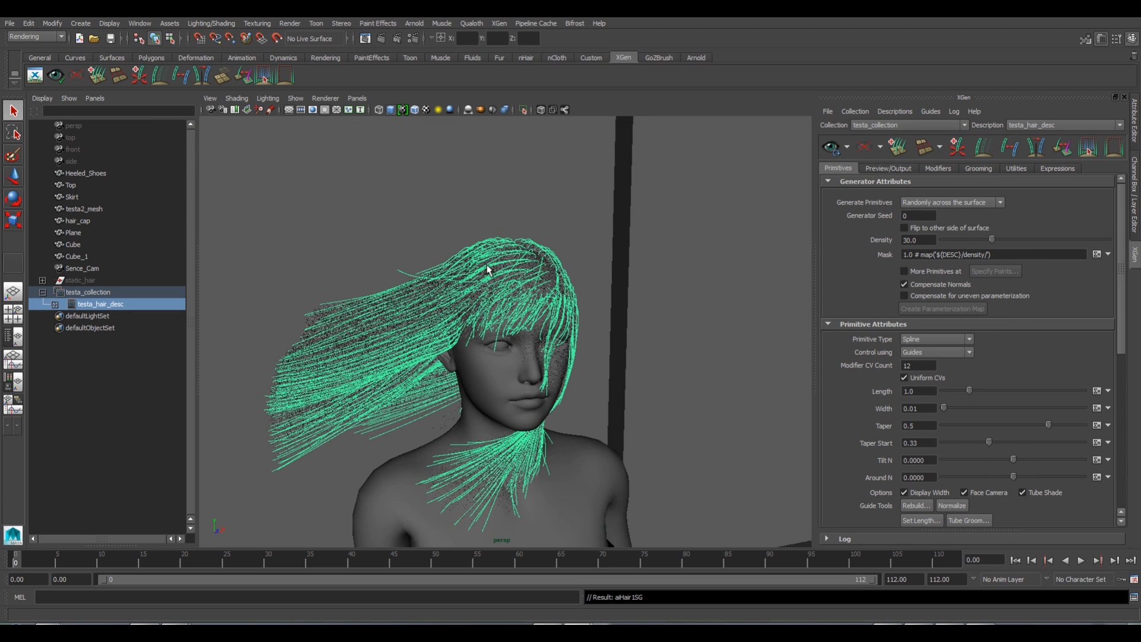
Add an Arnold area light to the scene.
left_click(413, 24)
mouse_move(435, 53)
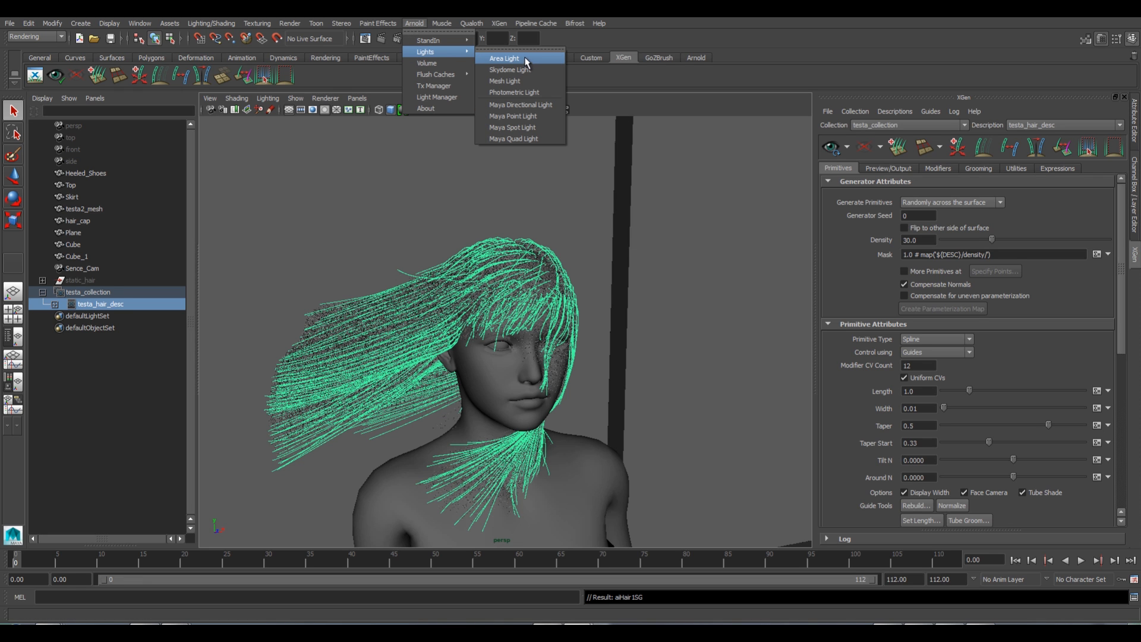
left_click(505, 58)
Move aiAreaLight1 up from the floor and in front of the figure, to about Y 149.3 and Z 33.5.
scroll(522, 280, "down", 10)
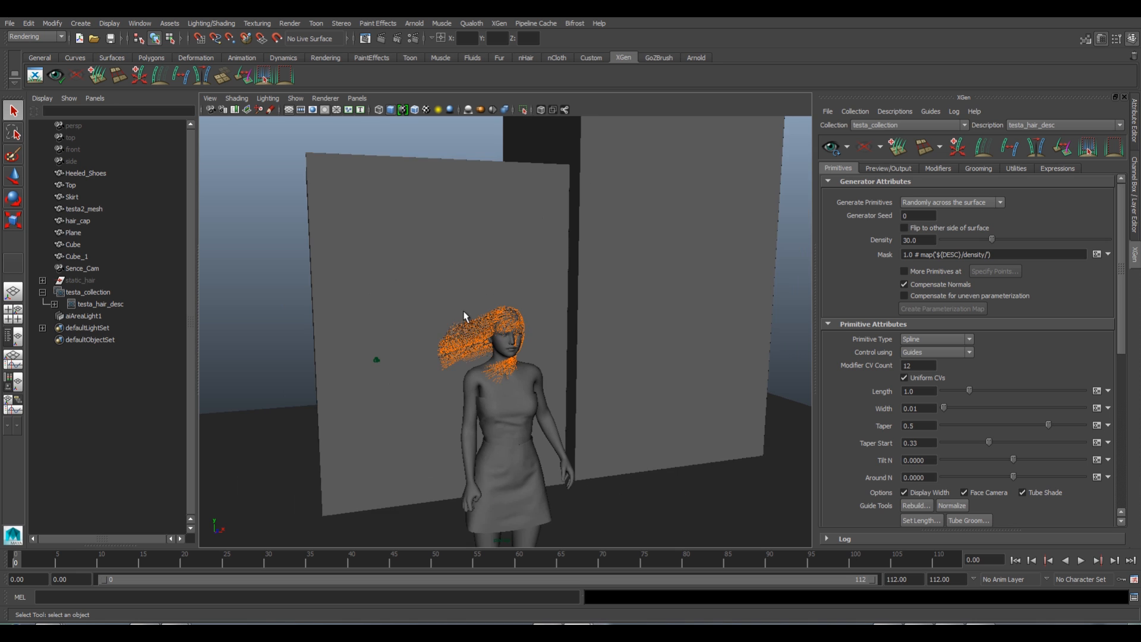
left_click_drag(464, 315, 504, 405, "alt")
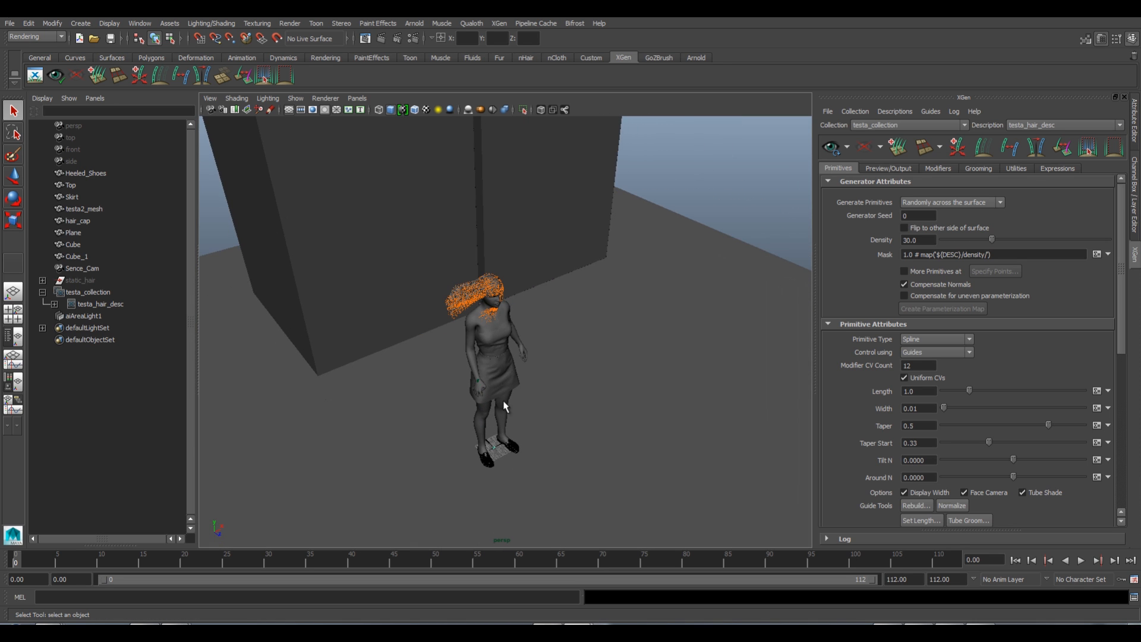
left_click(82, 316)
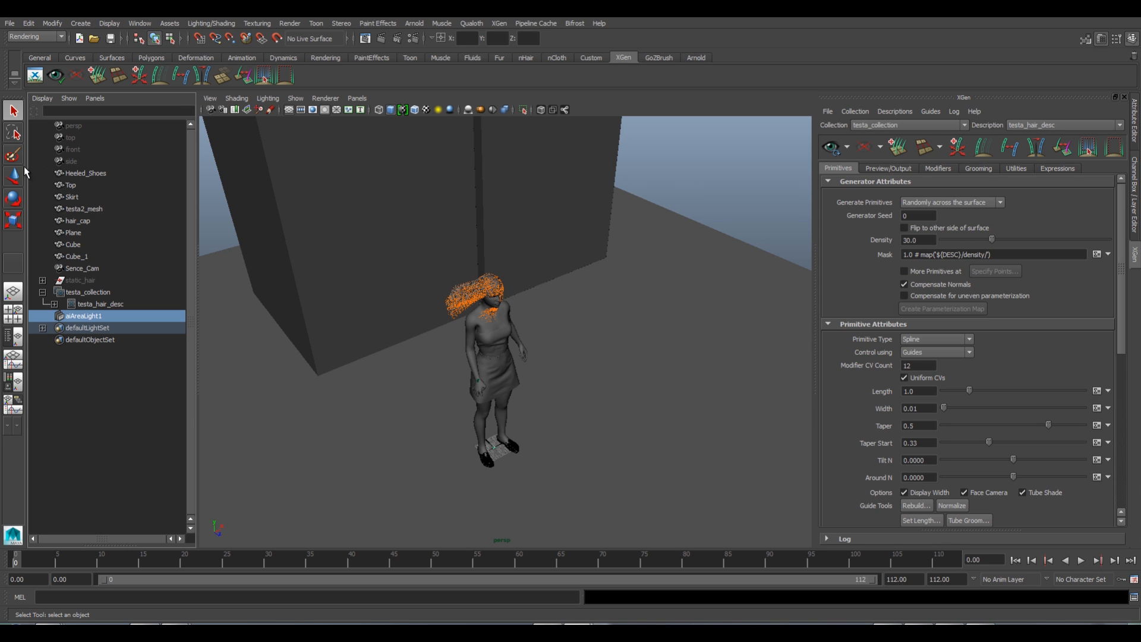
left_click(8, 182)
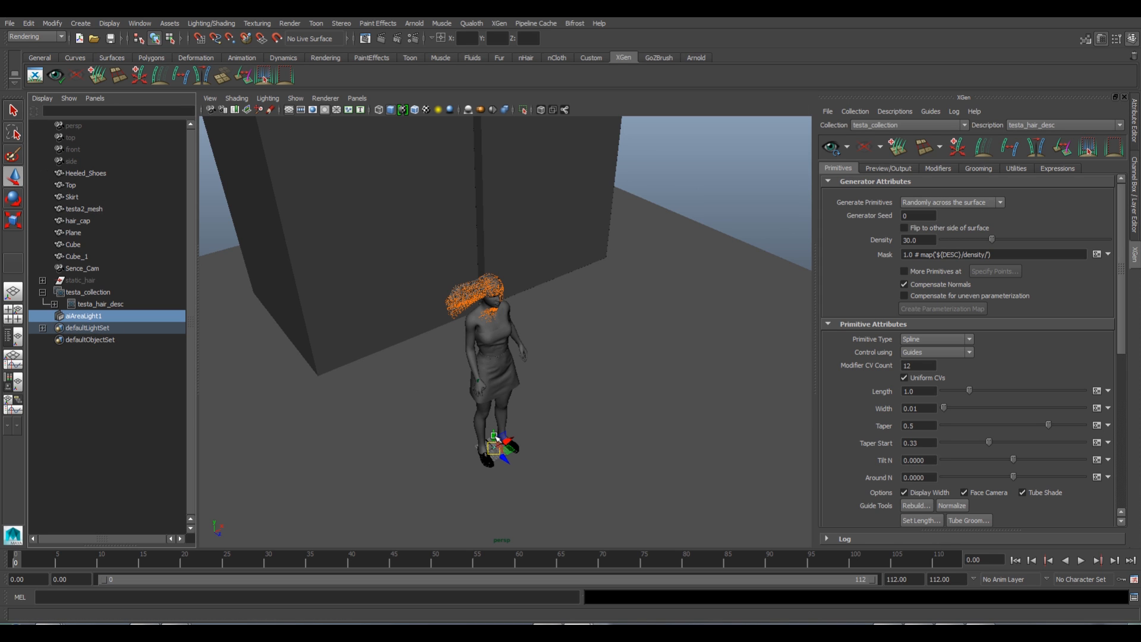
scroll(490, 440, "up", 5)
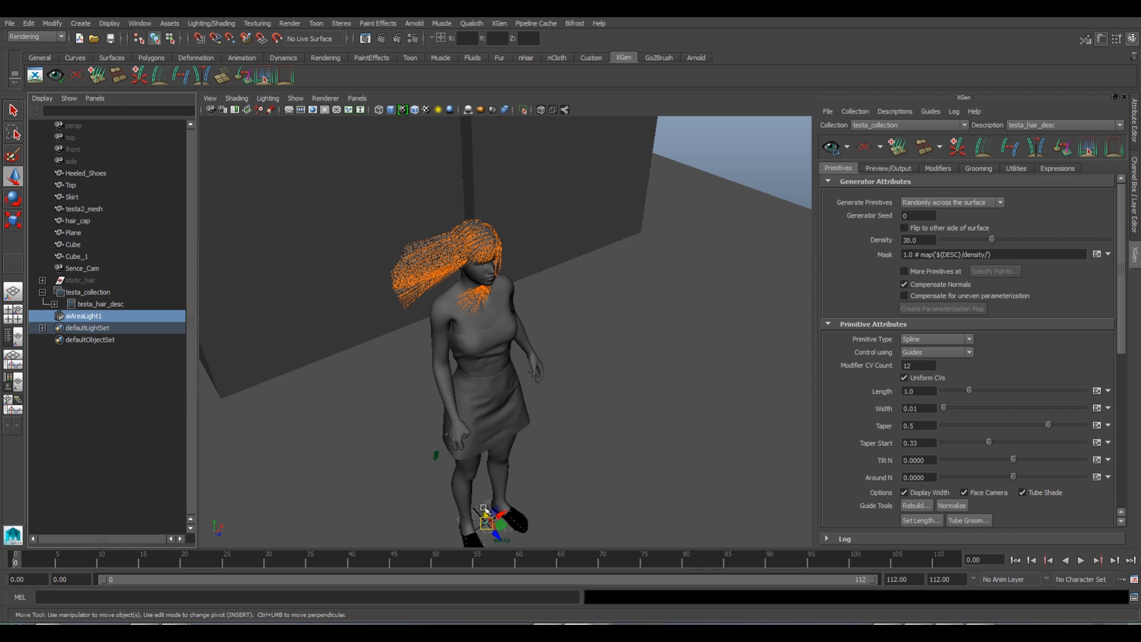
left_click_drag(485, 511, 490, 334)
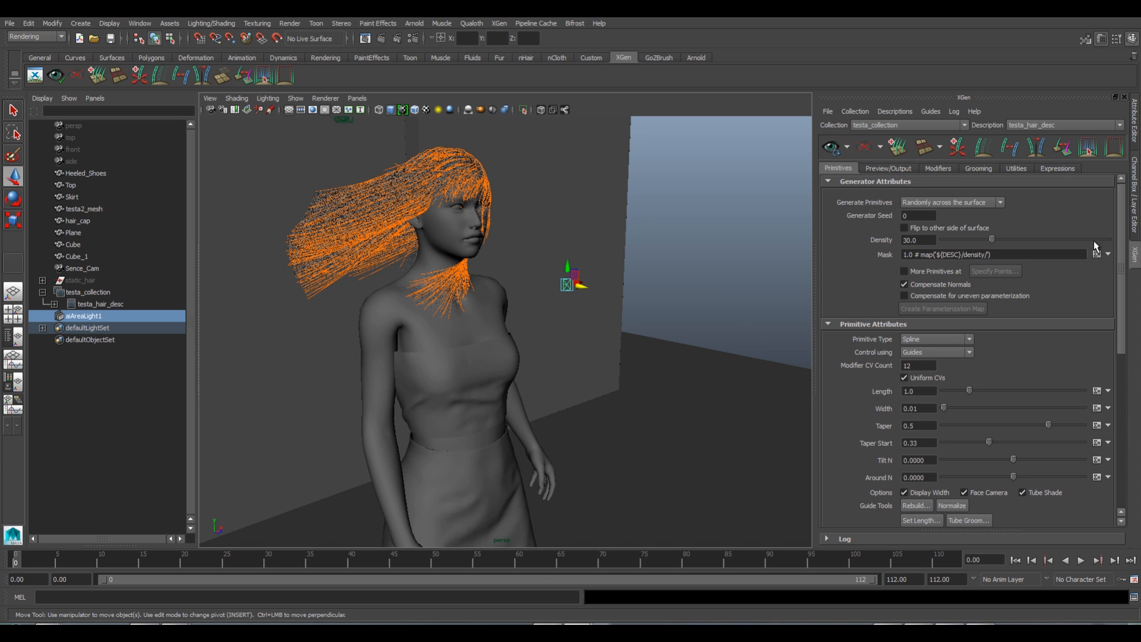
Show the area light's attributes and scale the light uniformly to about 13.65.
left_click(1134, 124)
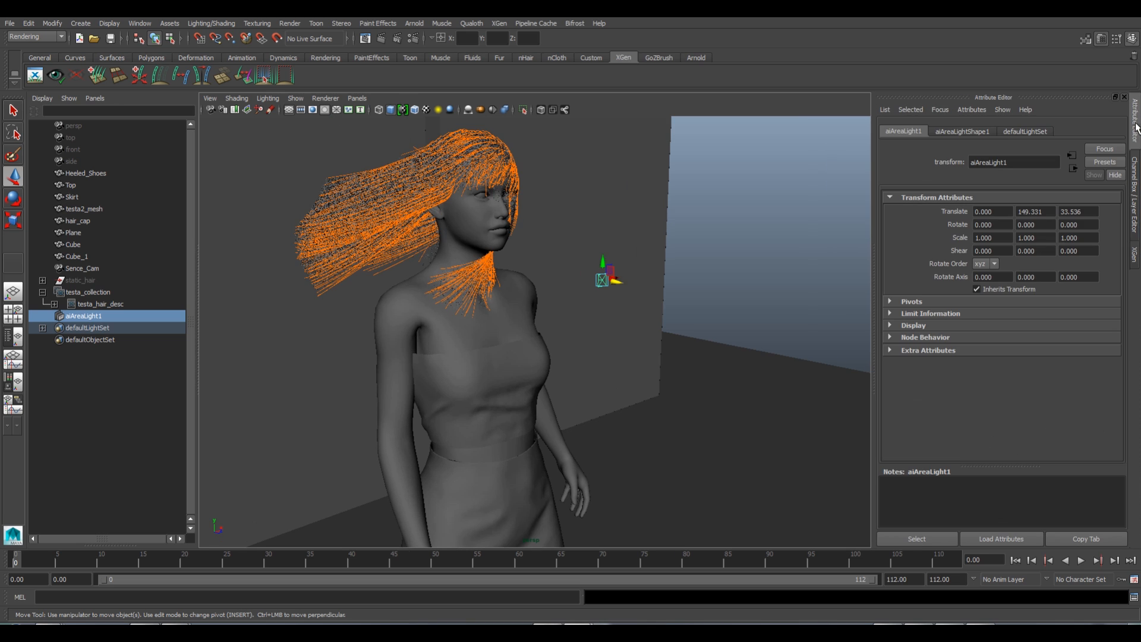
left_click(952, 131)
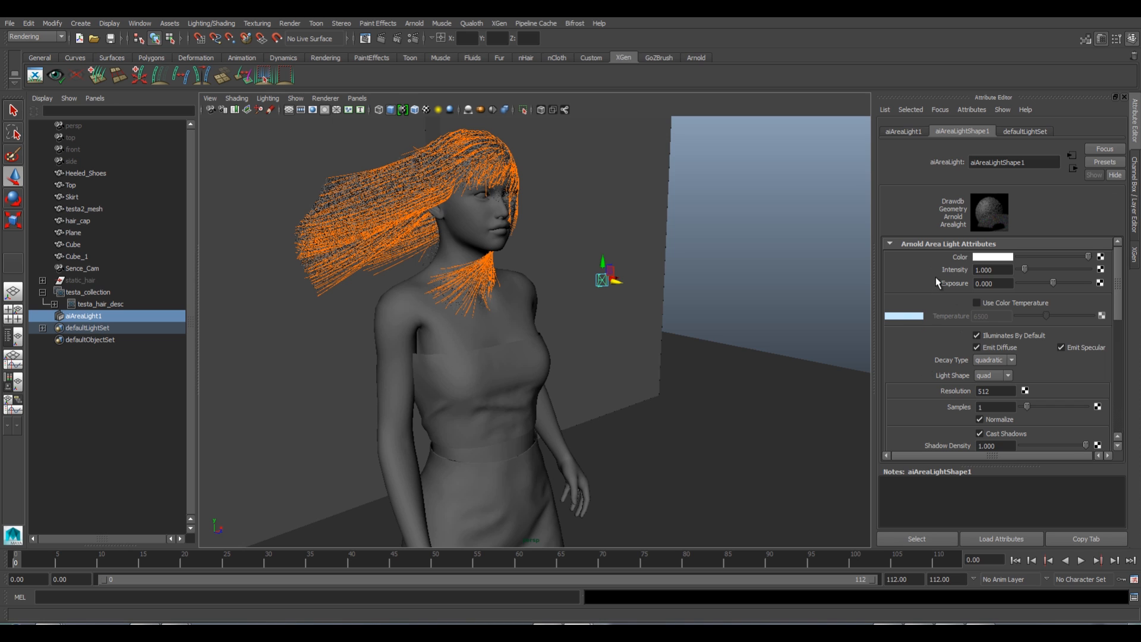
scroll(914, 391, "down", 6)
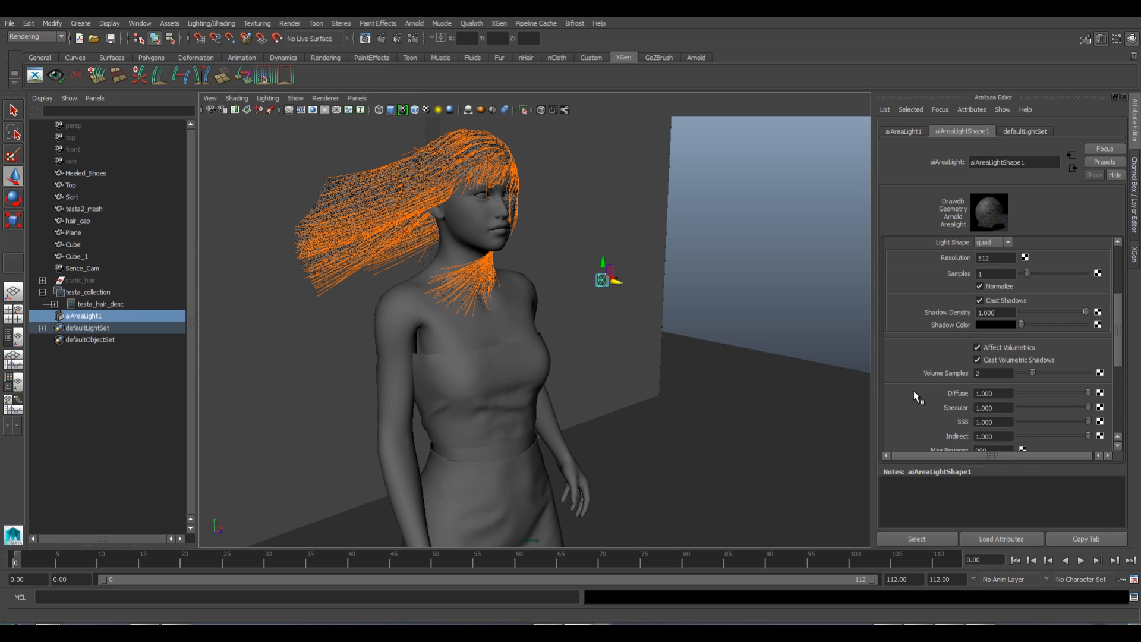
scroll(914, 391, "up", 5)
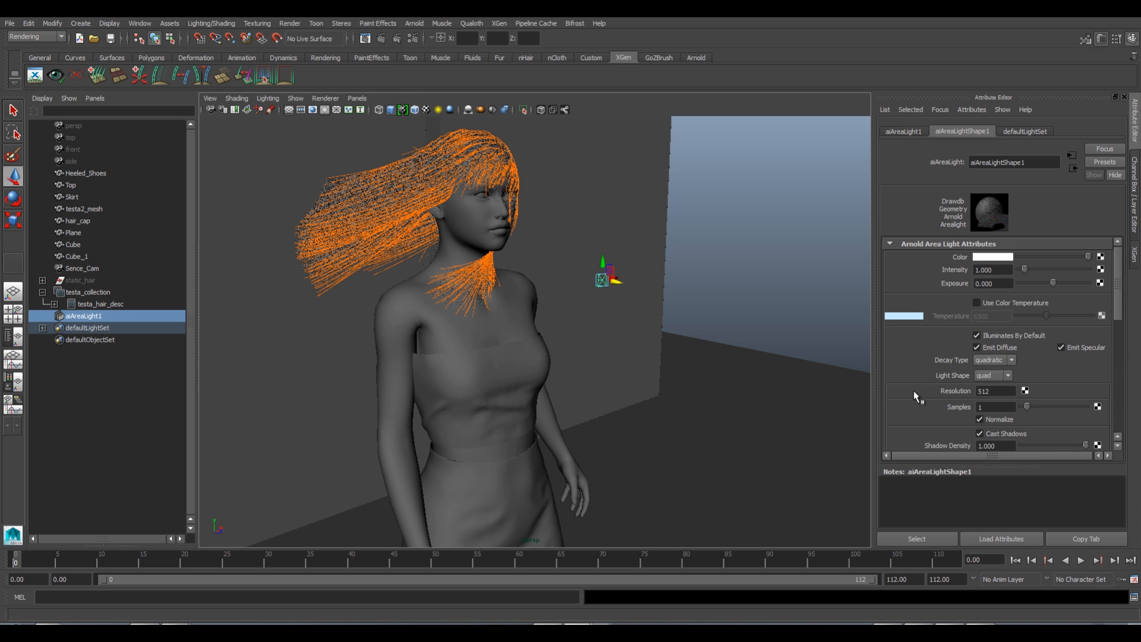
left_click(901, 132)
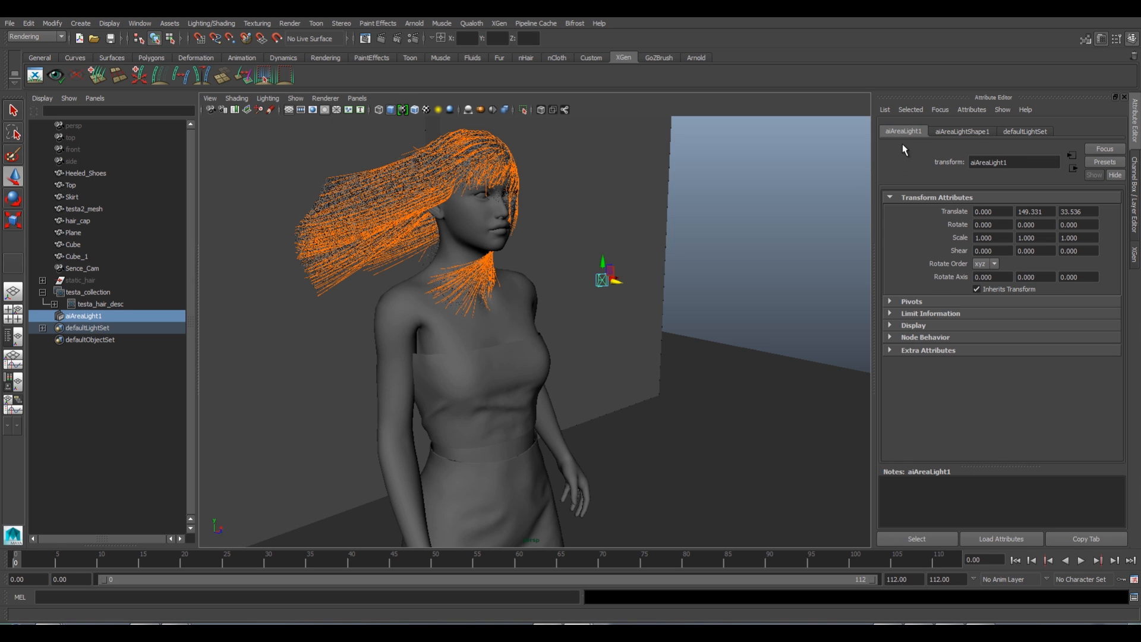
left_click(13, 221)
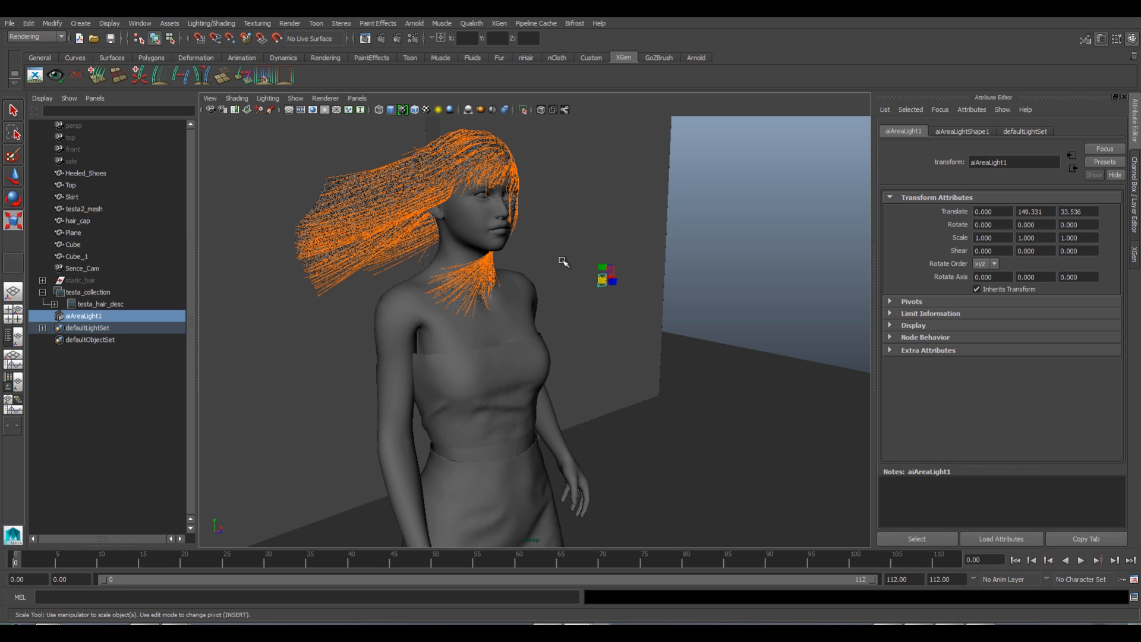
left_click_drag(559, 288, 498, 302, "alt")
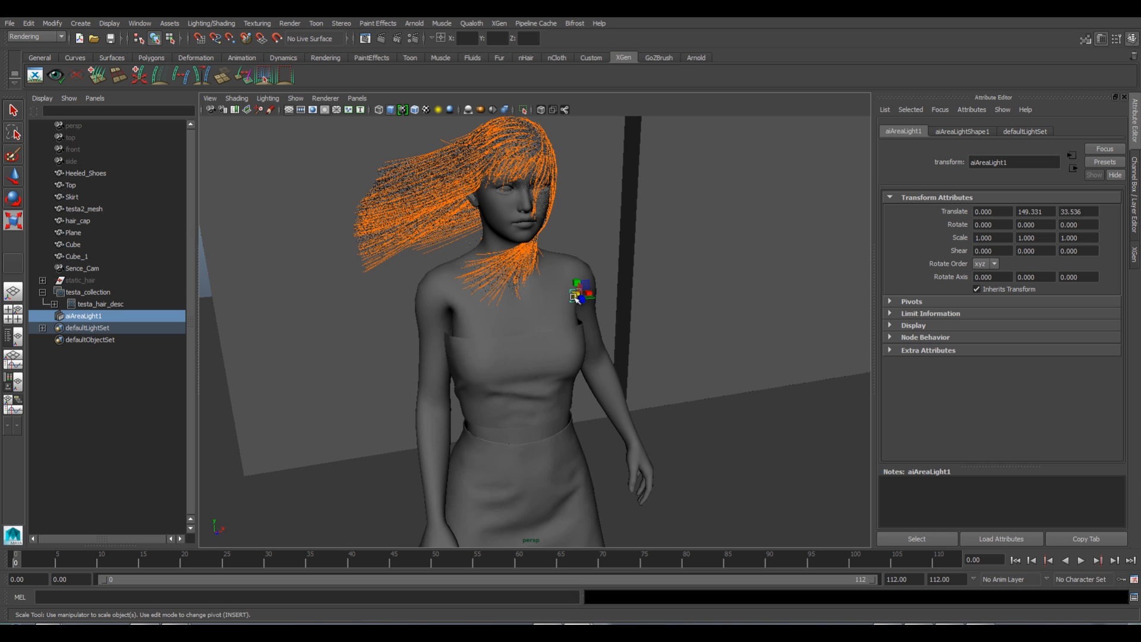
left_click_drag(576, 299, 444, 291)
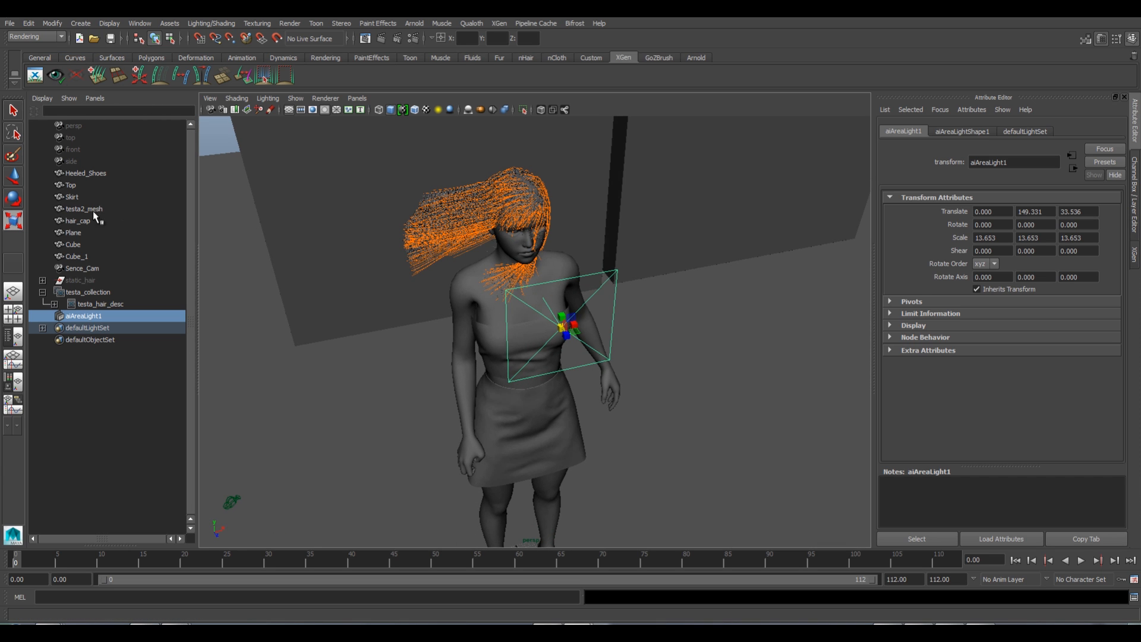
Move the area light beside the figure to about X 45.3, Z 32.8 and rotate it about 37.5 degrees around Y toward her.
left_click(13, 176)
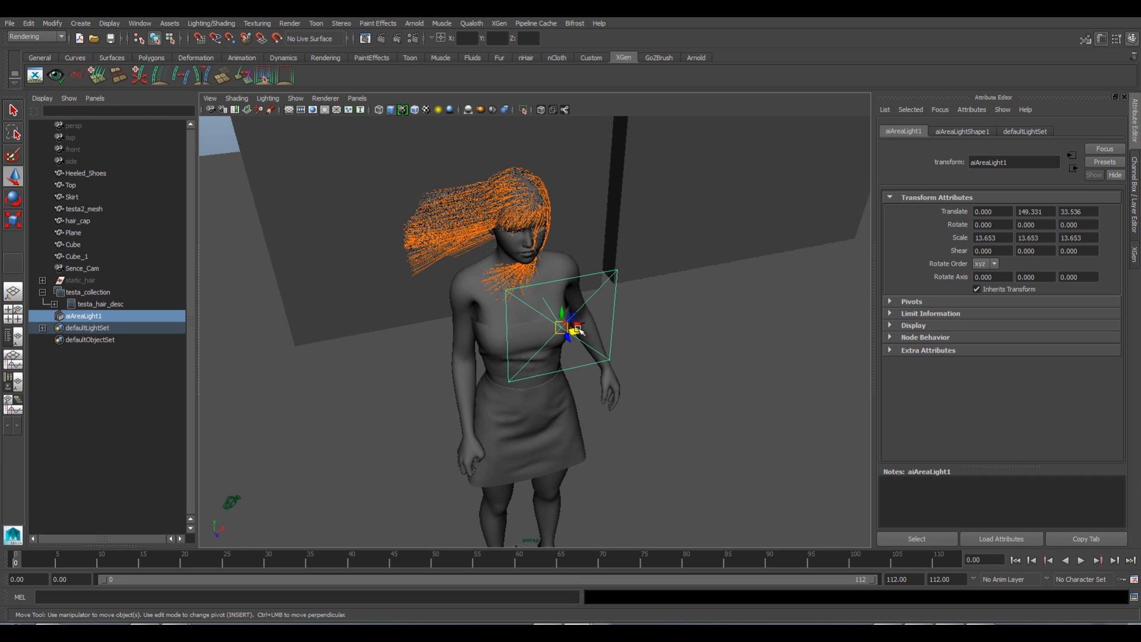
left_click_drag(577, 323, 732, 289)
left_click_drag(707, 310, 707, 333, "alt")
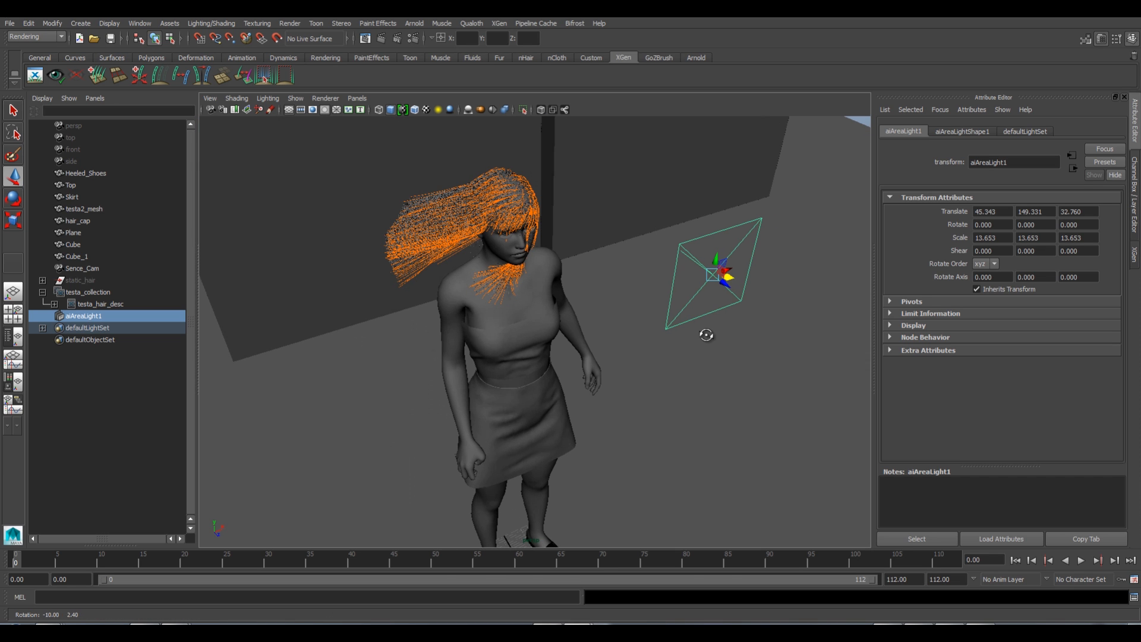
left_click(13, 198)
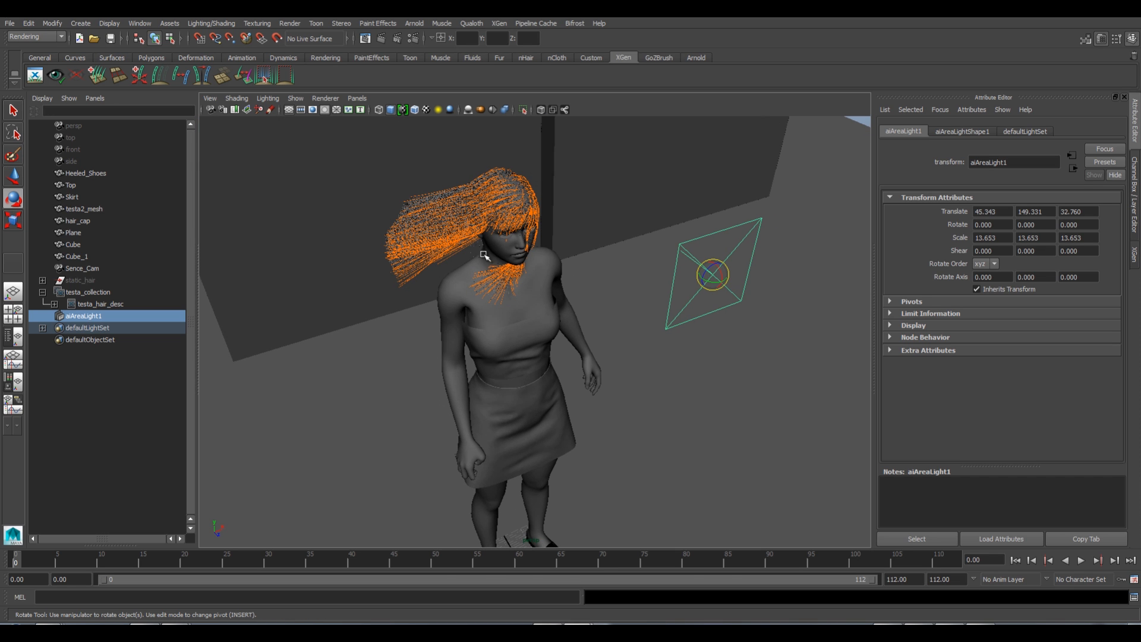
left_click_drag(705, 283, 718, 284)
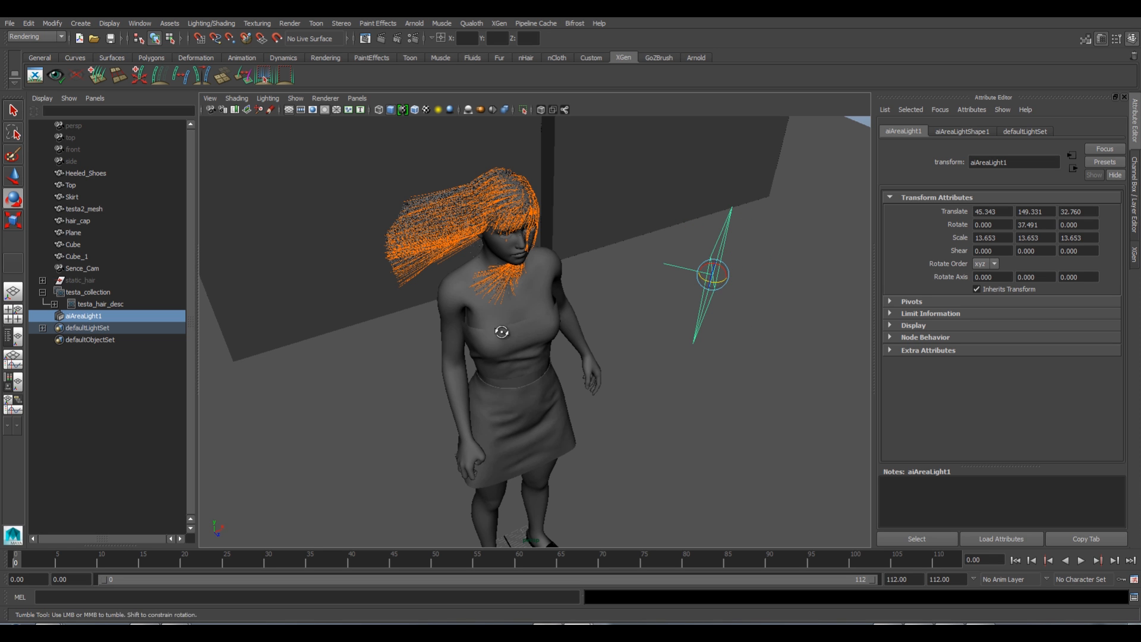
Set the samples of aiAreaLightShape1 to 2.
left_click_drag(475, 315, 517, 326, "alt")
left_click(953, 132)
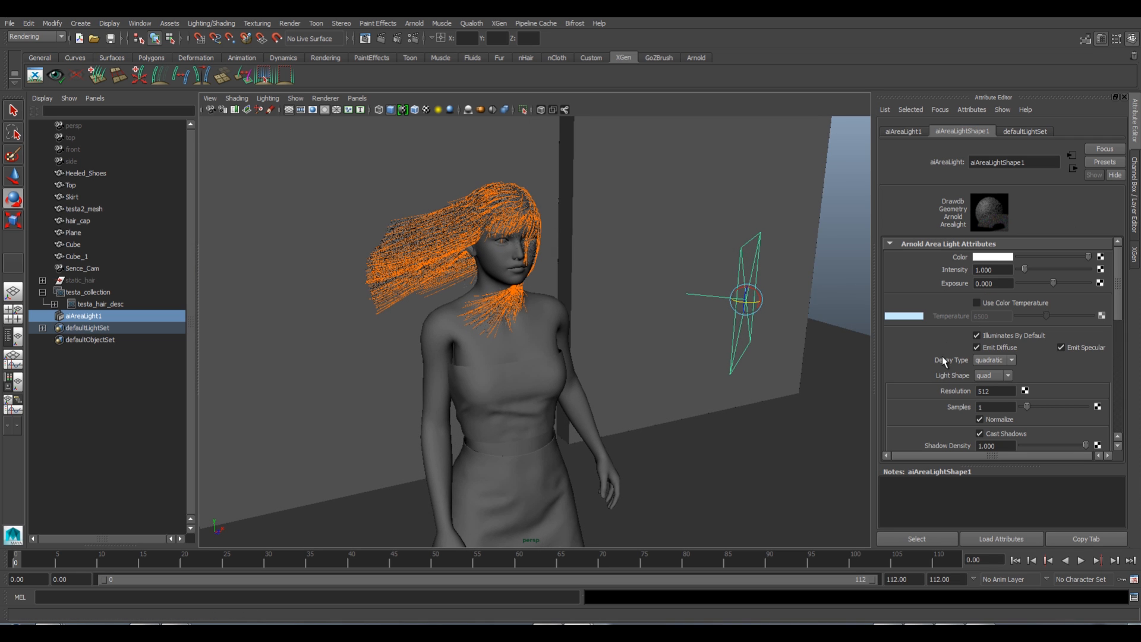
left_click_drag(1010, 407, 944, 406)
type("2")
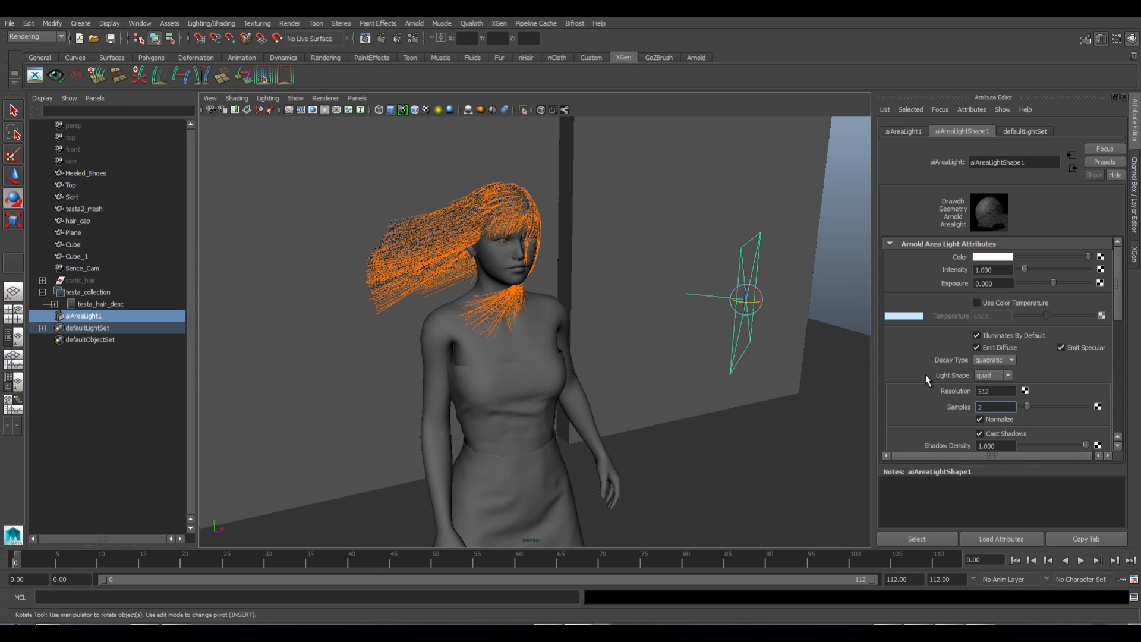
Review the area light's attributes and raise its exposure to about 2.18.
scroll(925, 374, "down", 1)
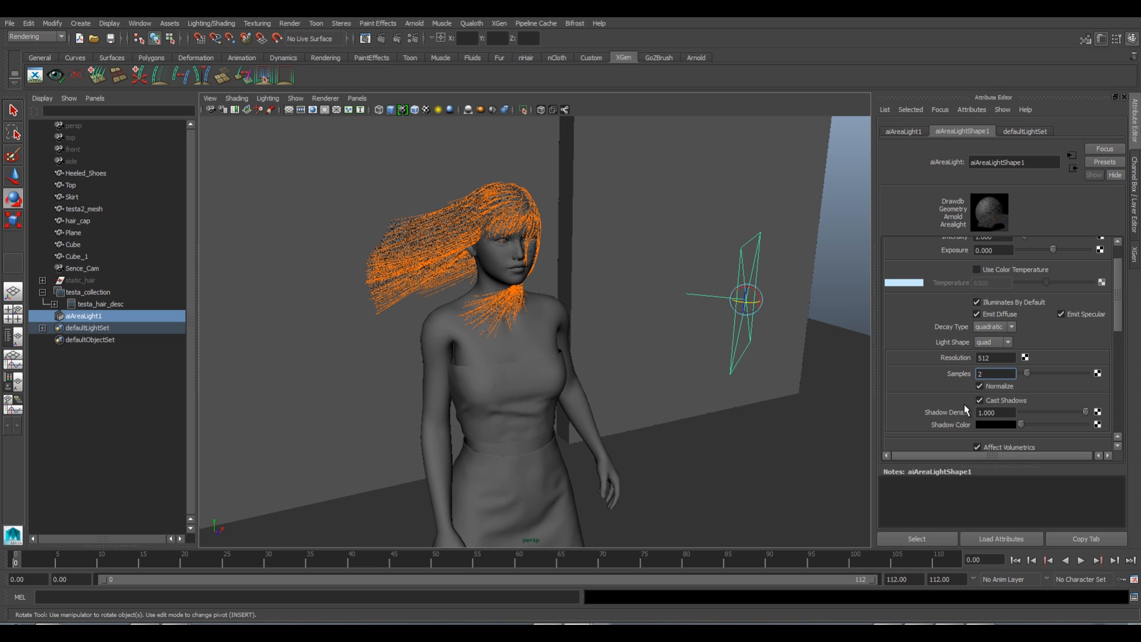
scroll(919, 357, "up", 1)
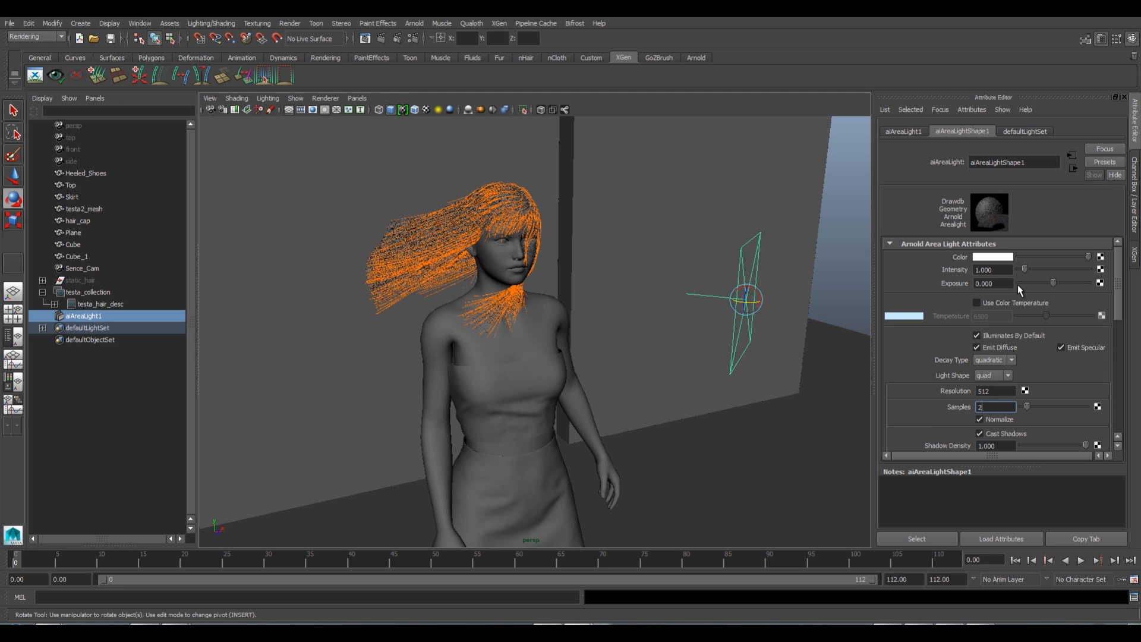
scroll(911, 393, "down", 1)
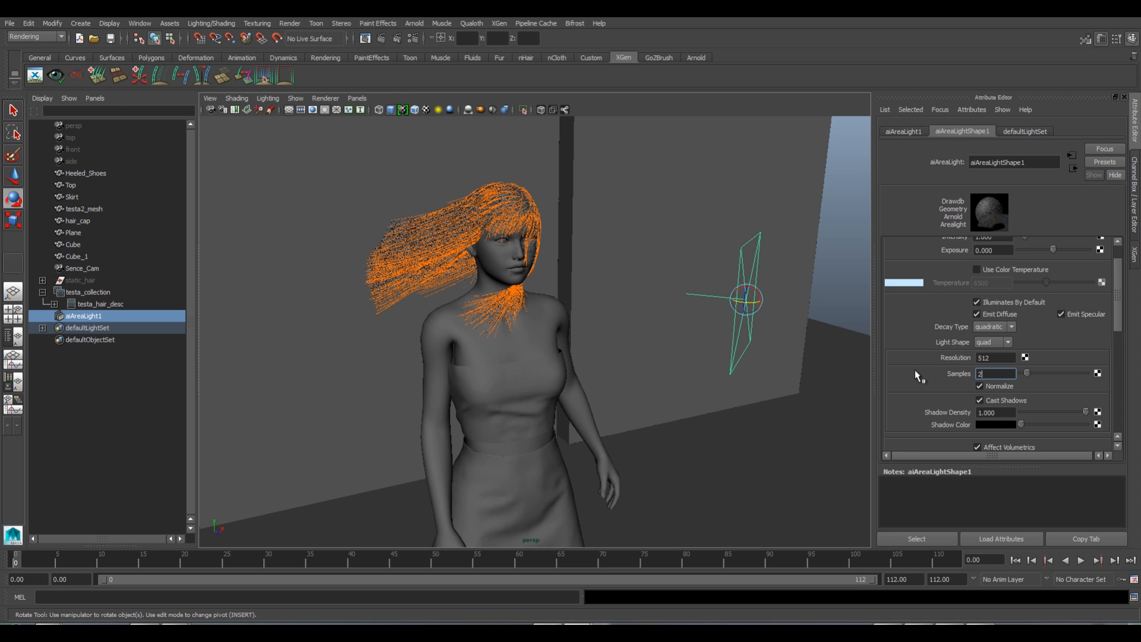
scroll(914, 370, "down", 4)
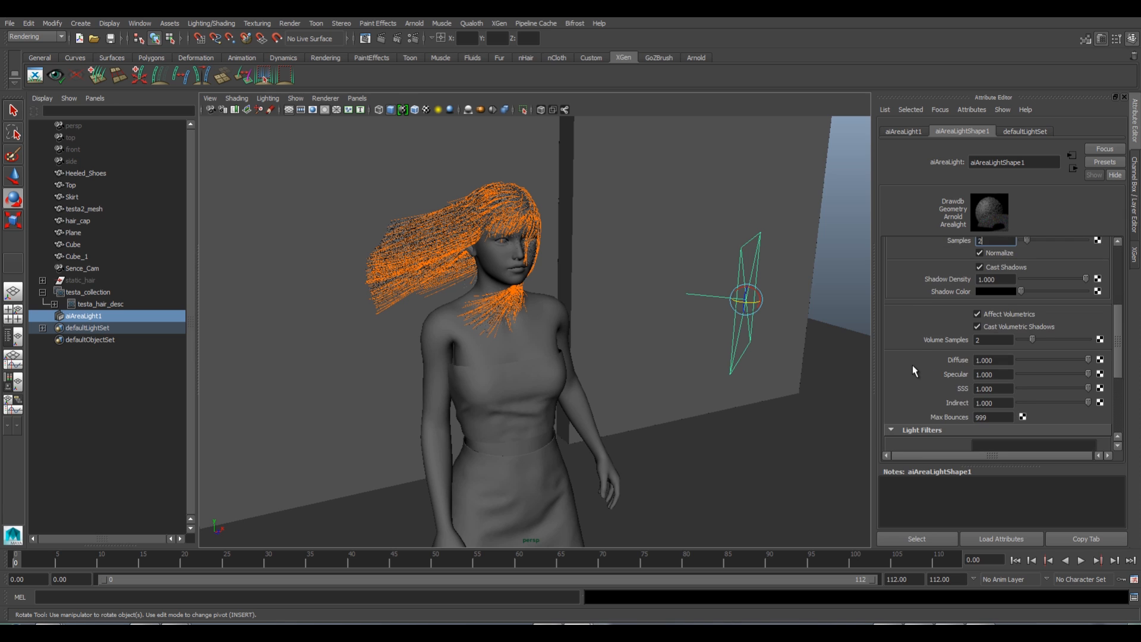
scroll(917, 356, "up", 5)
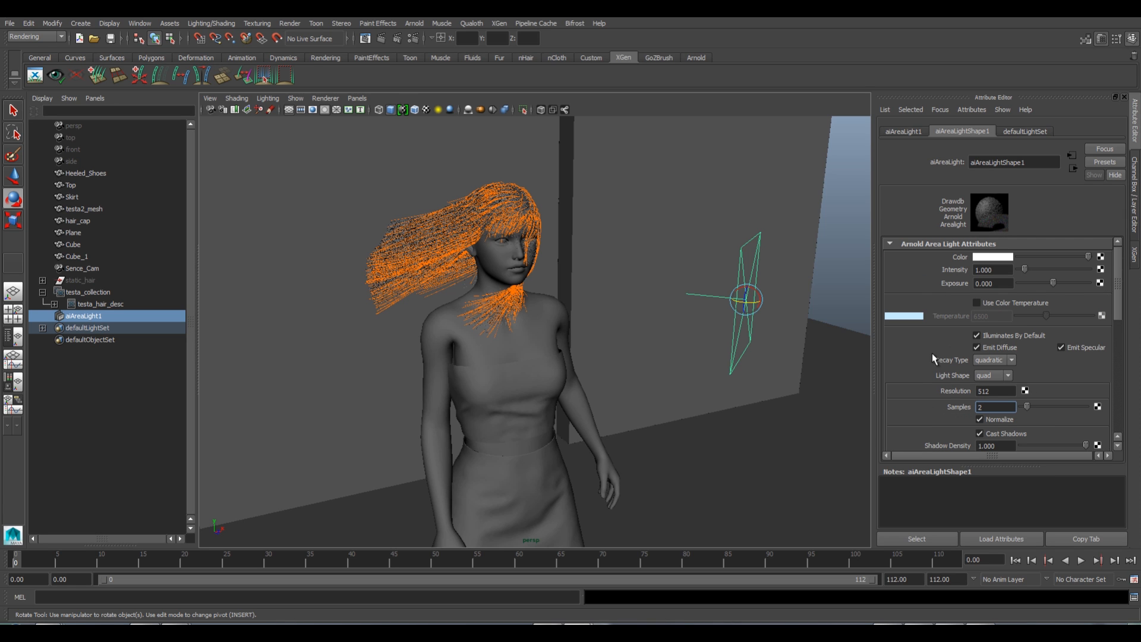
left_click_drag(1053, 280, 1068, 285)
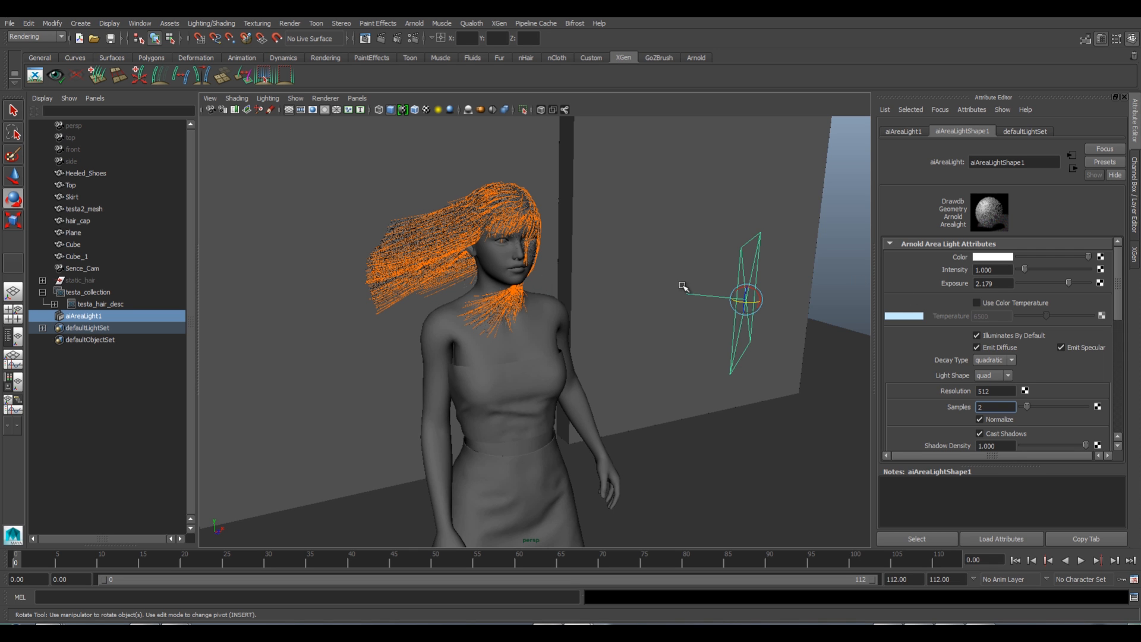
Open the Hypershade and select the aiHair1 material to show its attributes.
left_click_drag(575, 313, 542, 297, "alt")
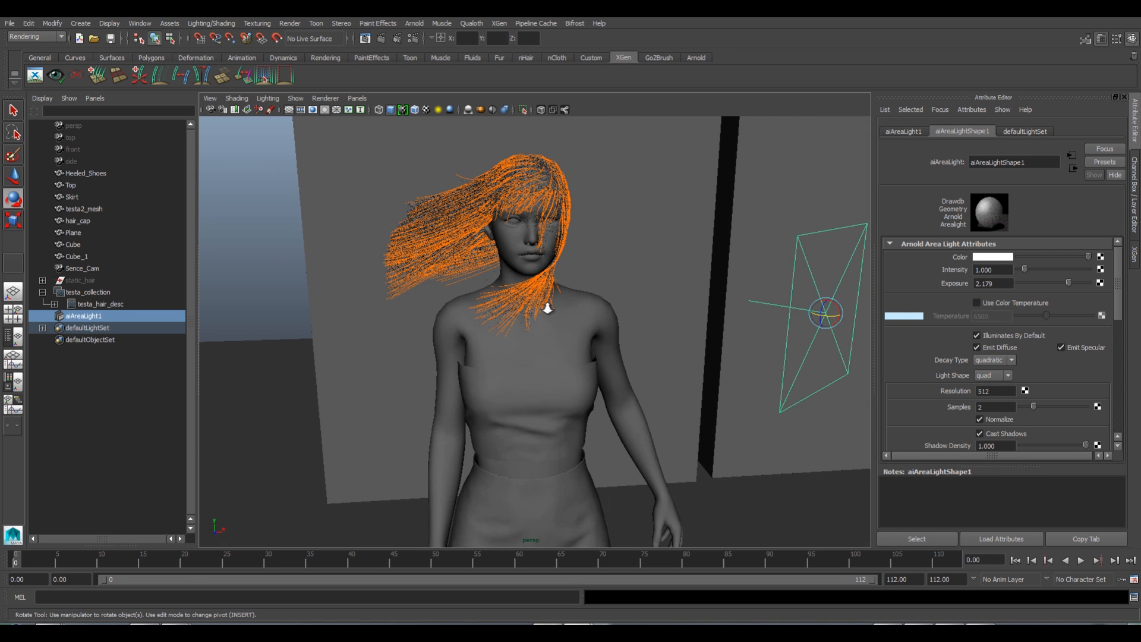
right_click_drag(542, 297, 598, 352, "alt")
middle_click_drag(598, 352, 602, 382, "alt")
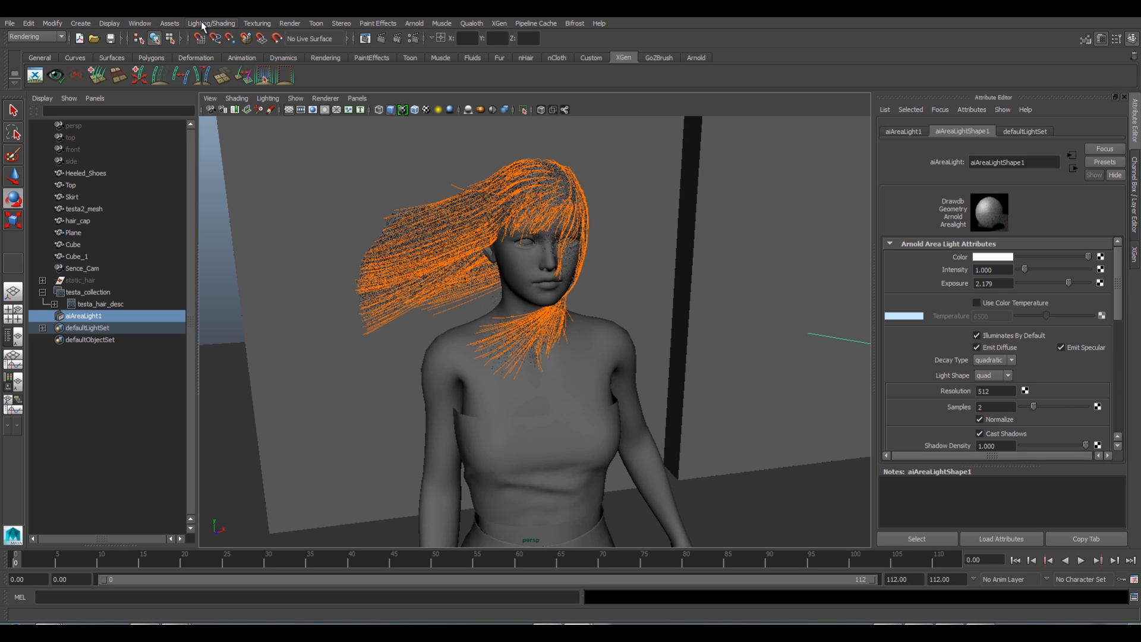
left_click(142, 23)
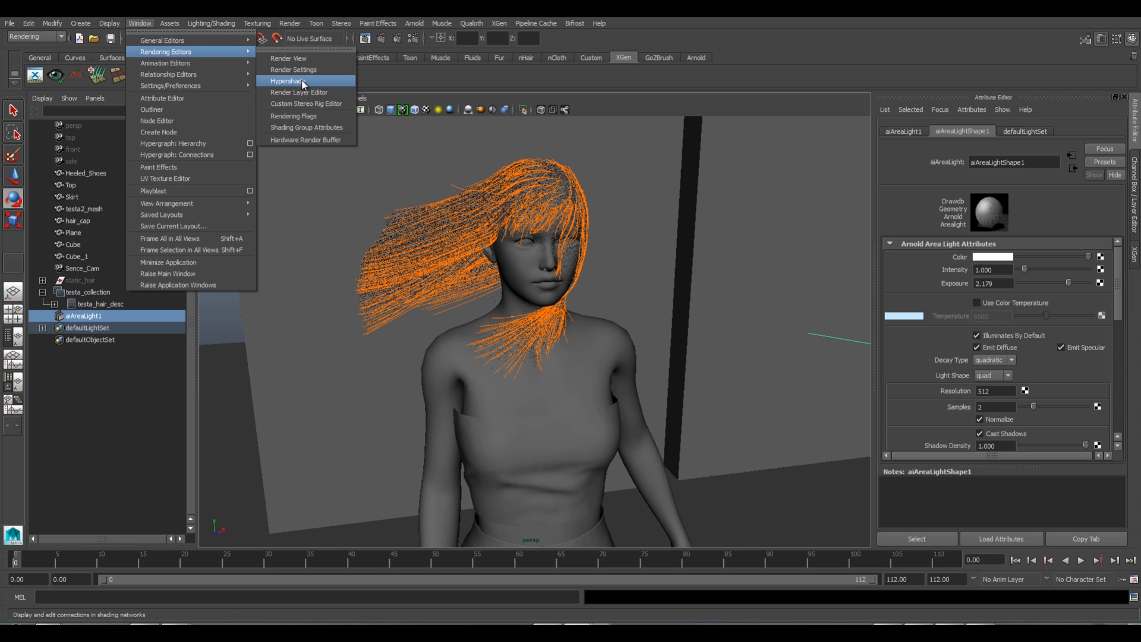
left_click(300, 80)
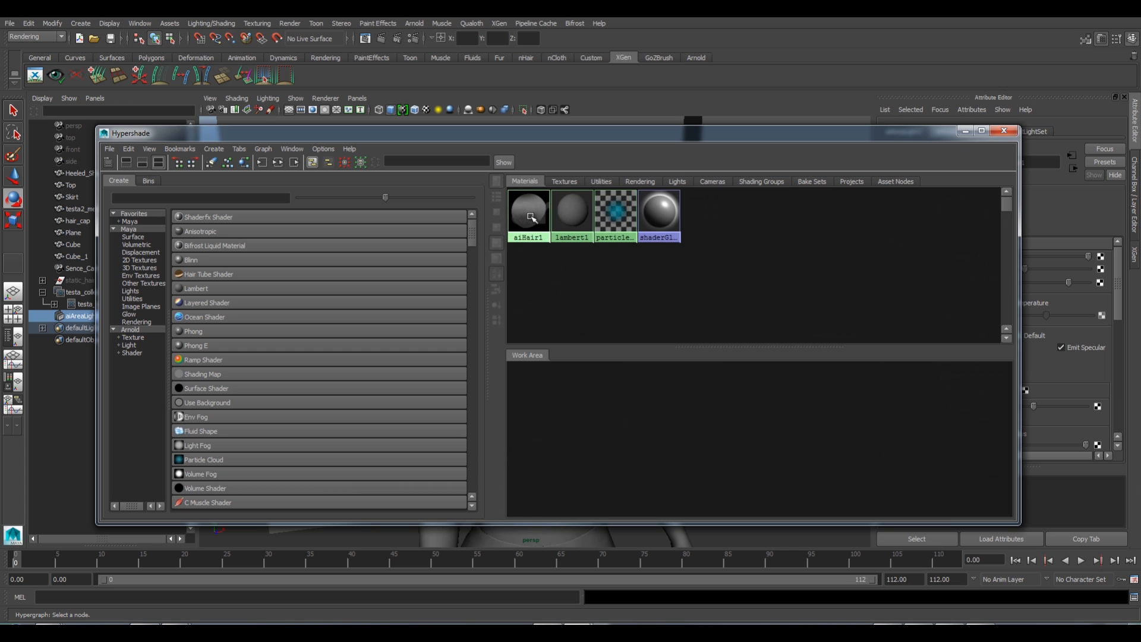
left_click(528, 213)
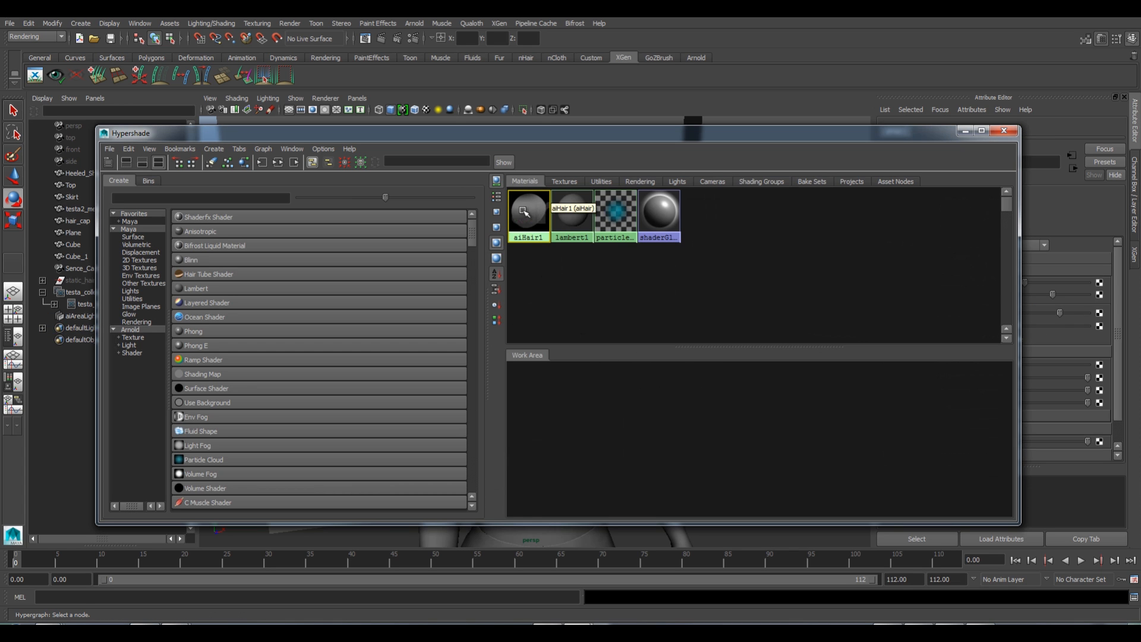
Move and narrow the Hypershade window so the hair material's attributes are uncovered.
left_click_drag(745, 150, 623, 176)
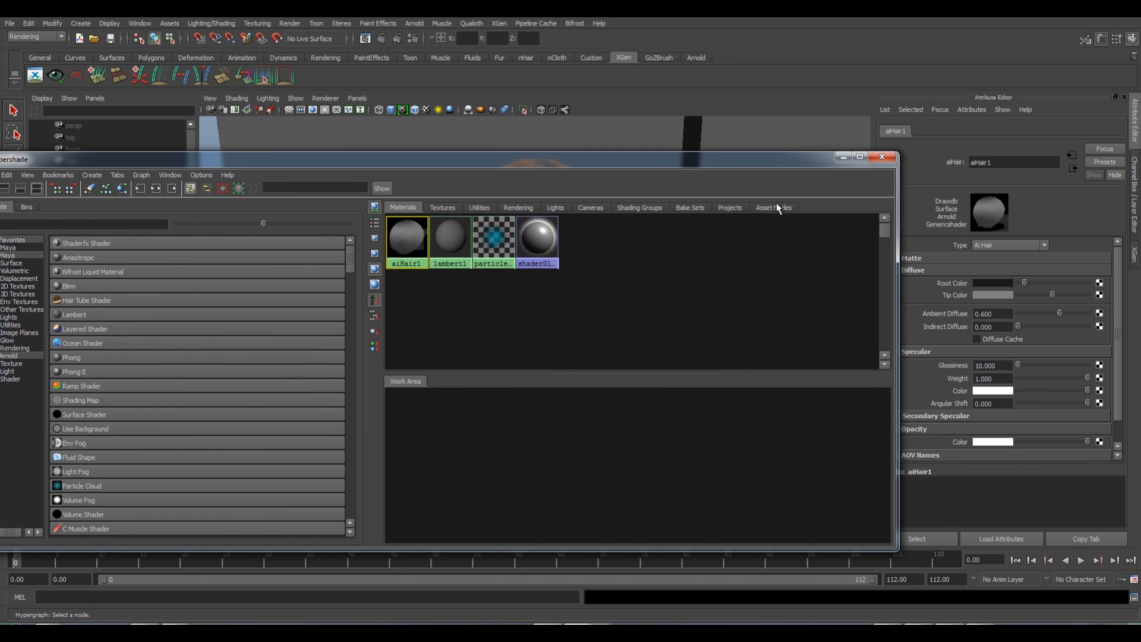
left_click_drag(896, 279, 613, 279)
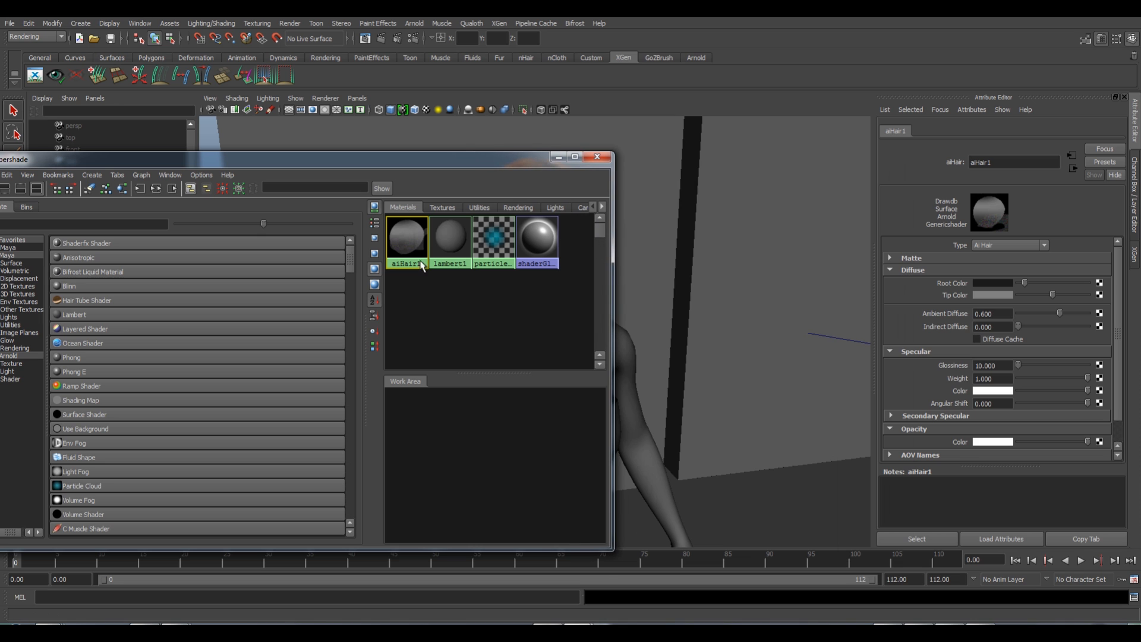
left_click_drag(133, 158, 192, 160)
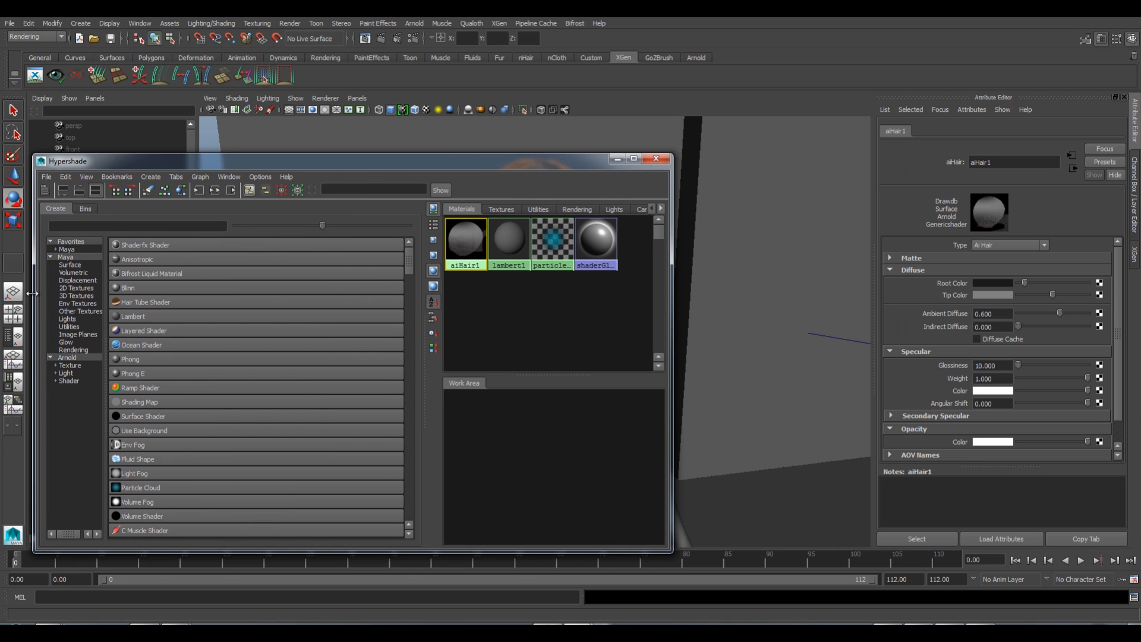
left_click_drag(32, 292, 112, 297)
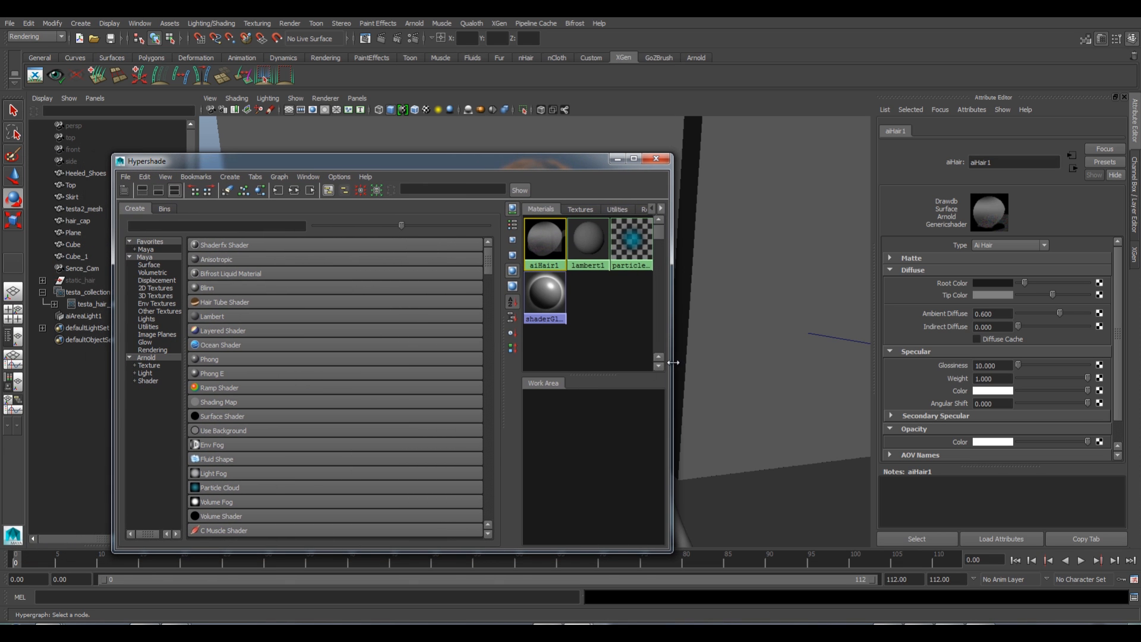
left_click_drag(673, 362, 744, 358)
left_click_drag(498, 162, 449, 162)
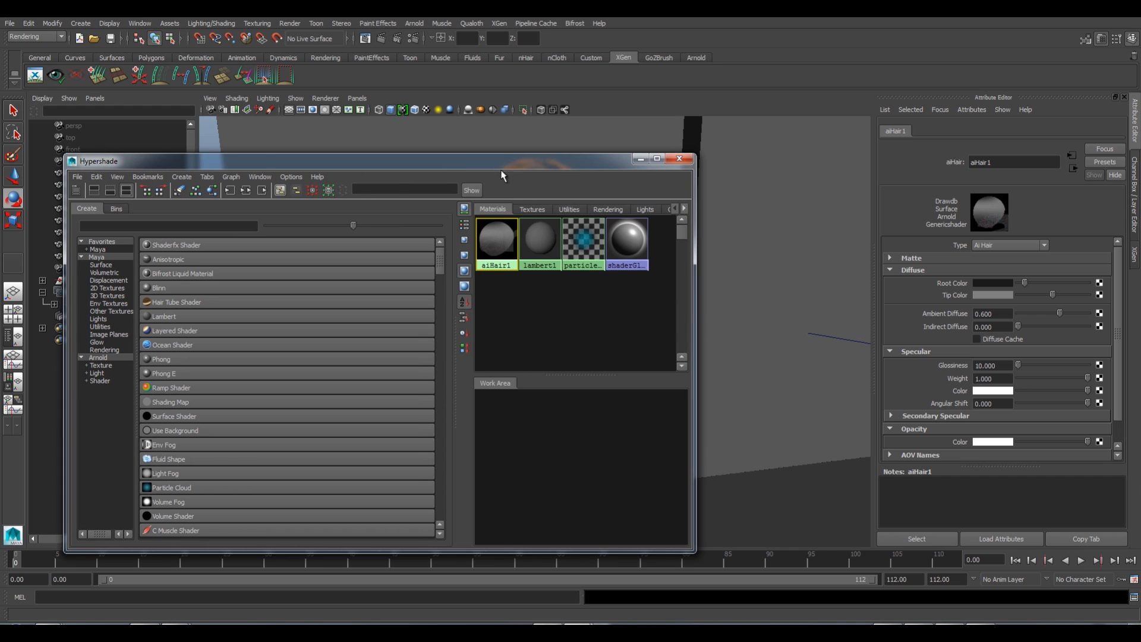
Set the aiHair1 root color to dark brown and its tip color to orange-brown, and minimize the Hypershade.
left_click(997, 284)
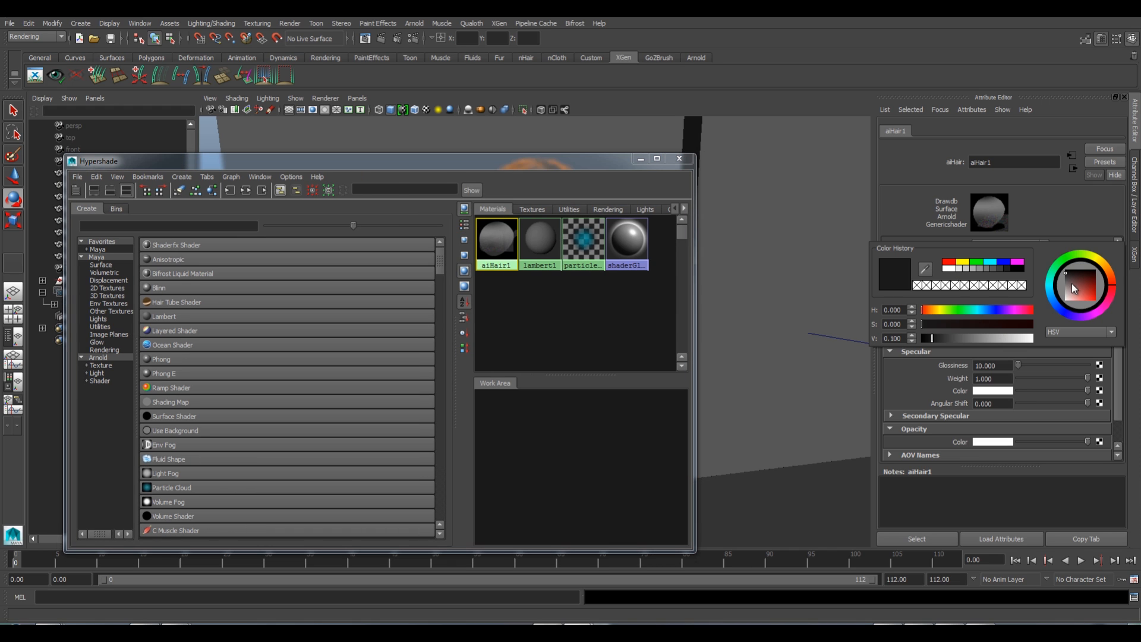
mouse_move(1110, 274)
left_mouse_down()
mouse_move(1081, 277)
mouse_move(1096, 277)
left_mouse_up()
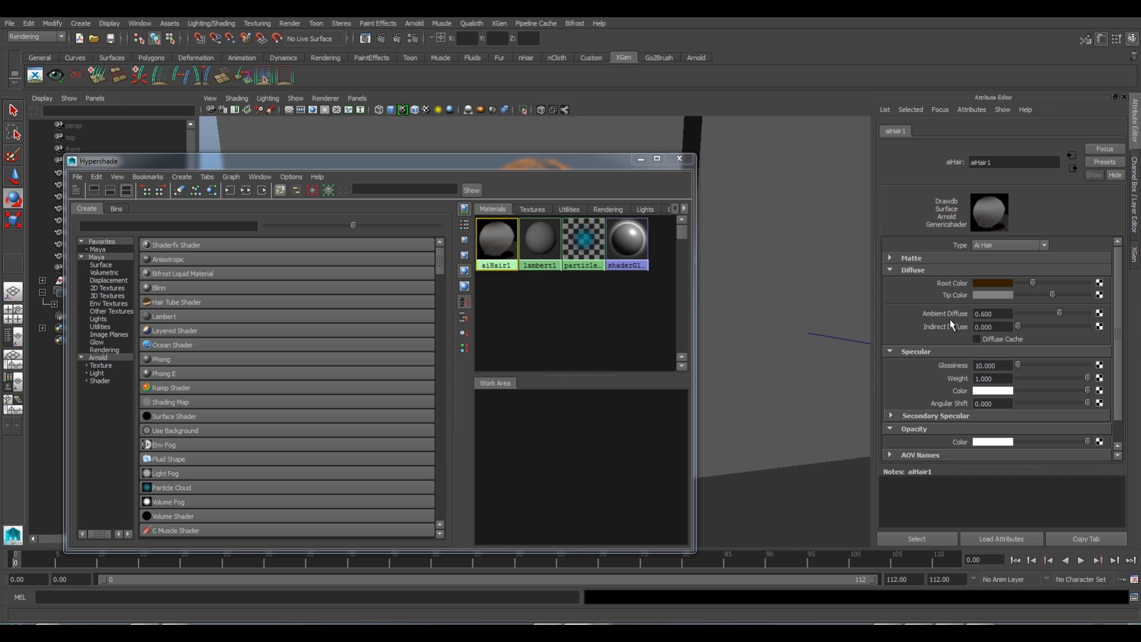
left_click(1004, 294)
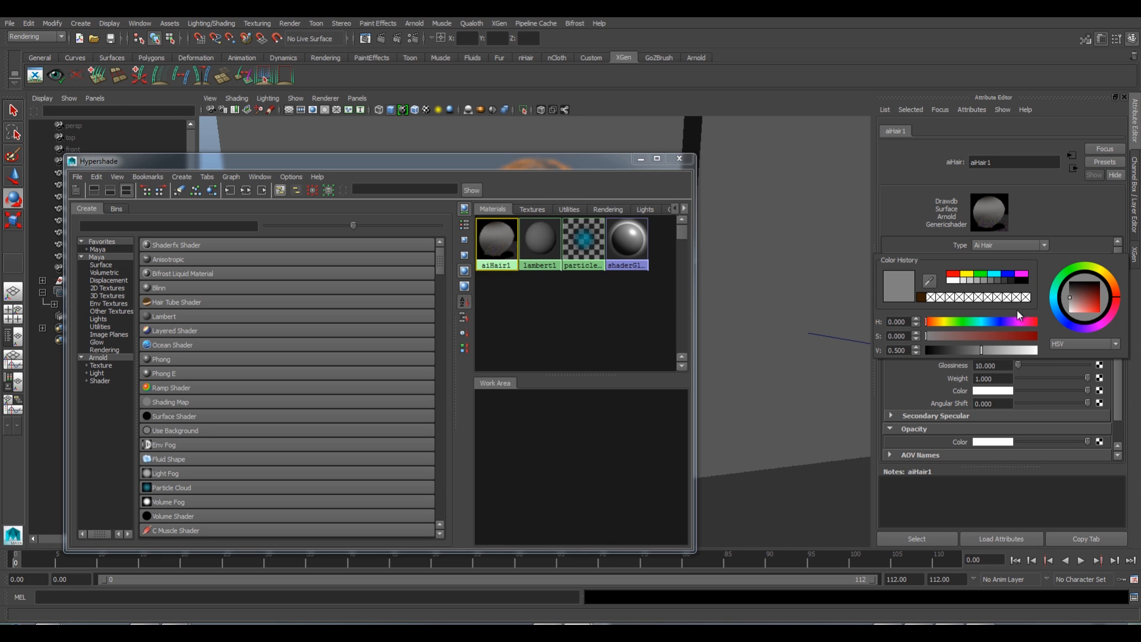
left_click_drag(1071, 298, 1097, 301)
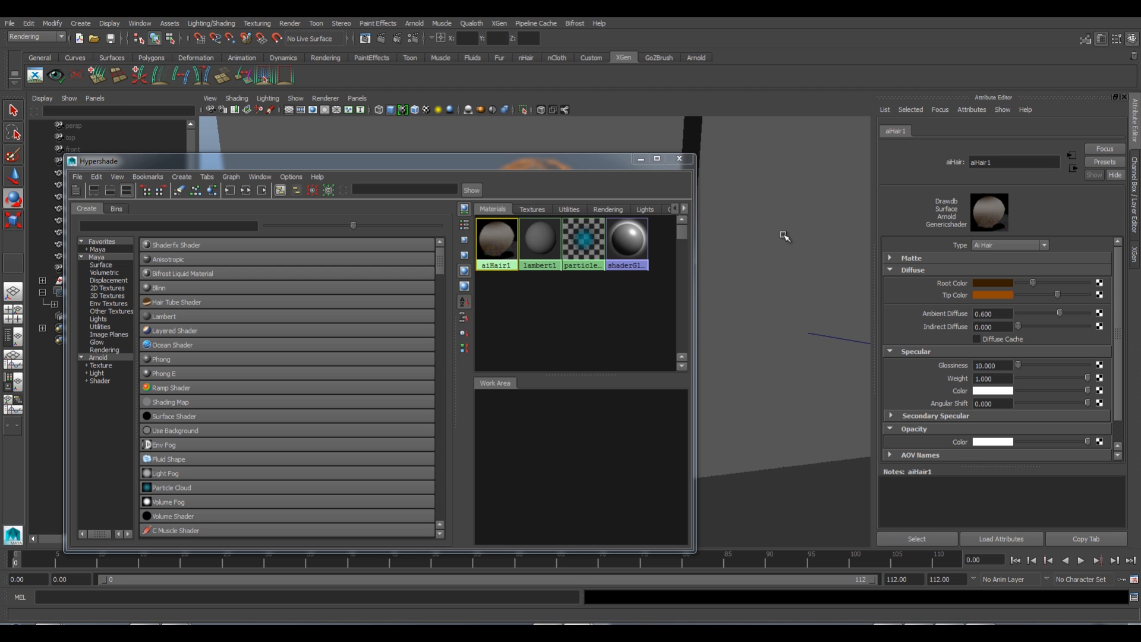
left_click(639, 158)
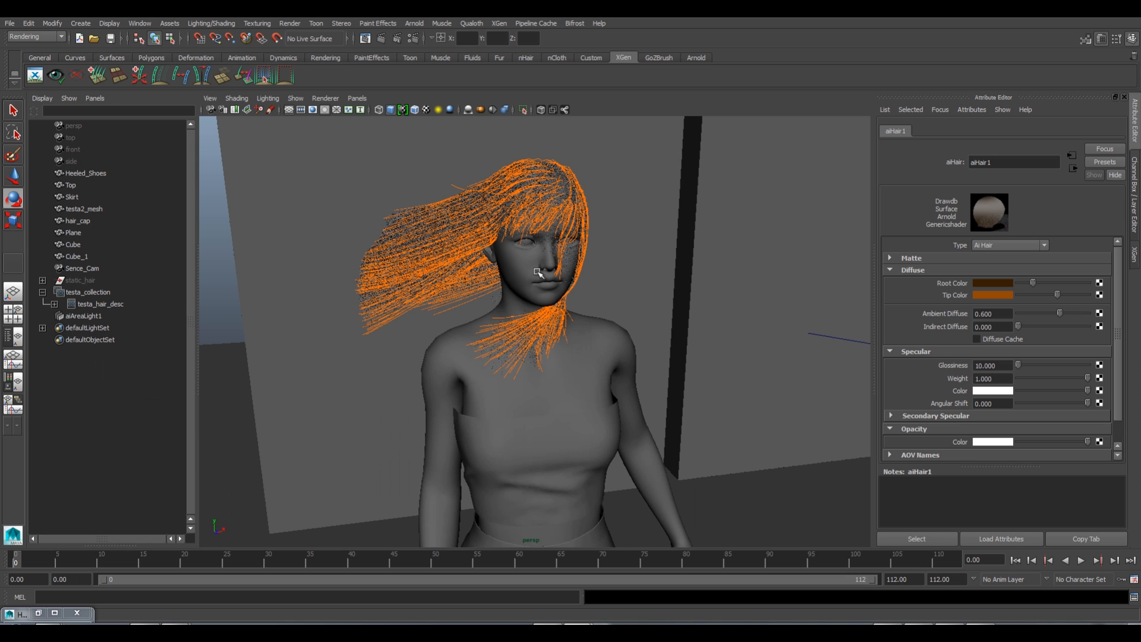
Open the render settings and show the Arnold Renderer sampling options.
left_click_drag(536, 273, 544, 311, "alt")
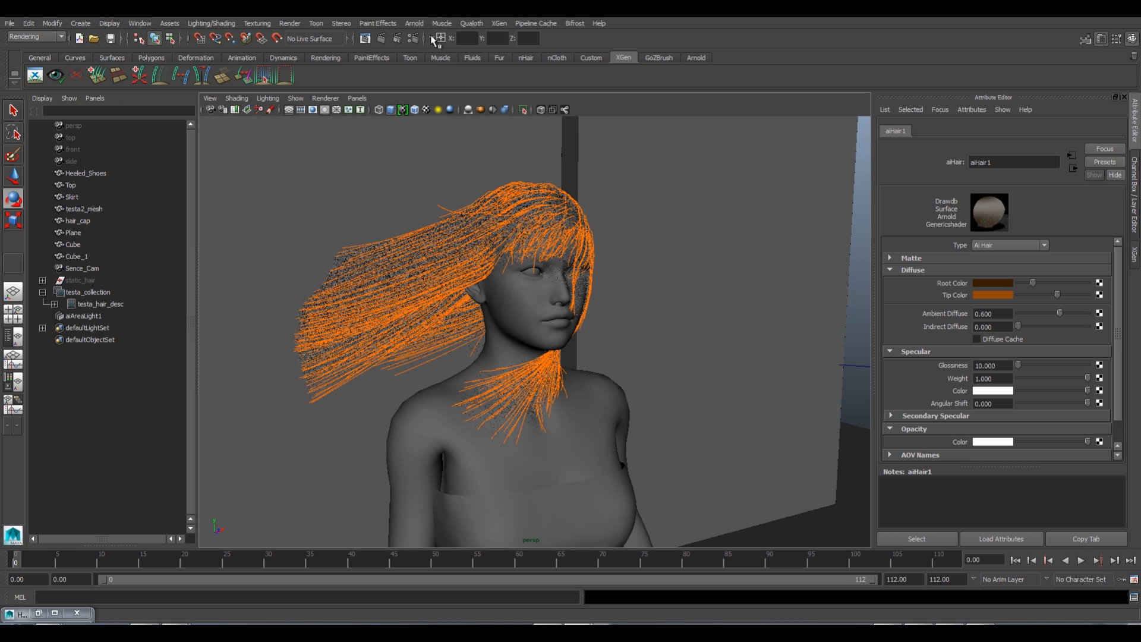
left_click(413, 38)
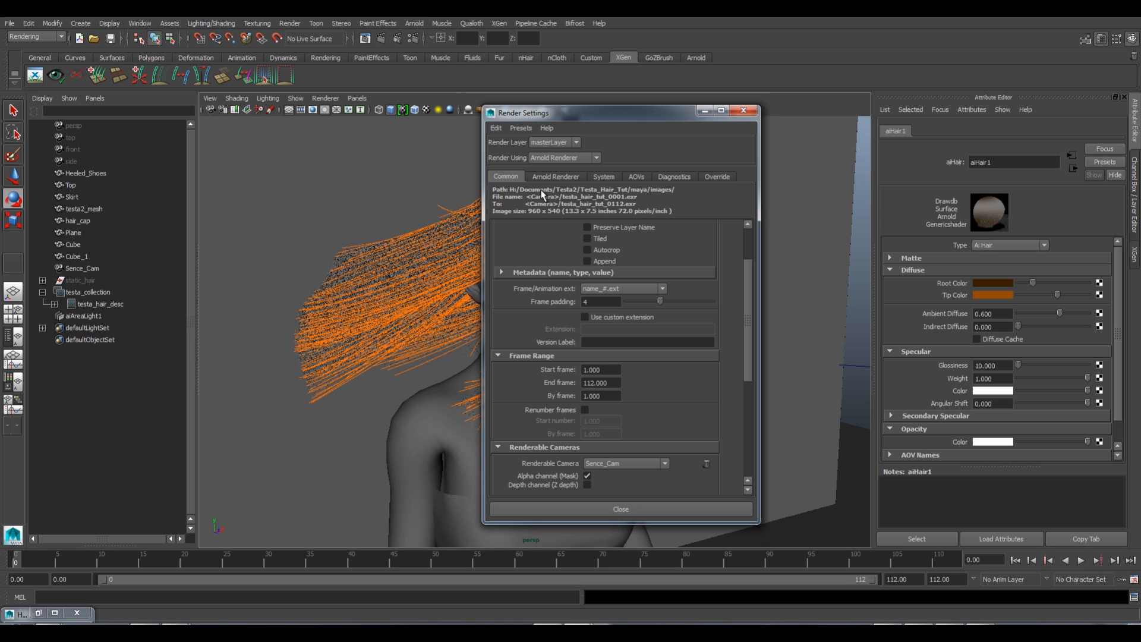
left_click(557, 178)
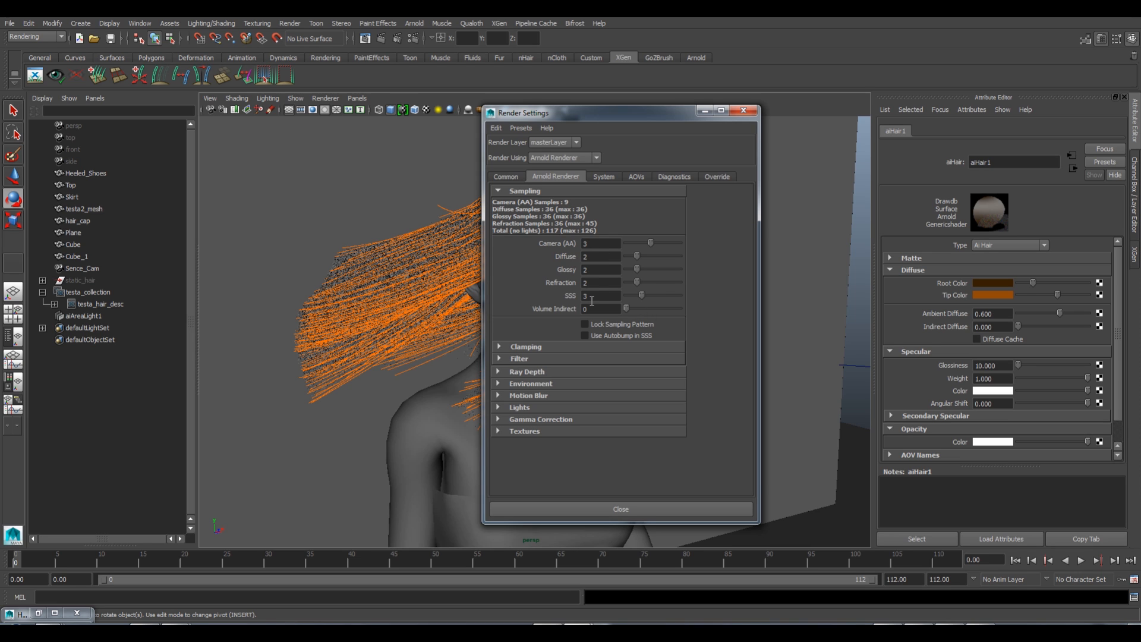
Set the Camera (AA) samples to 10.
double_click(595, 244)
type("10")
key("Return")
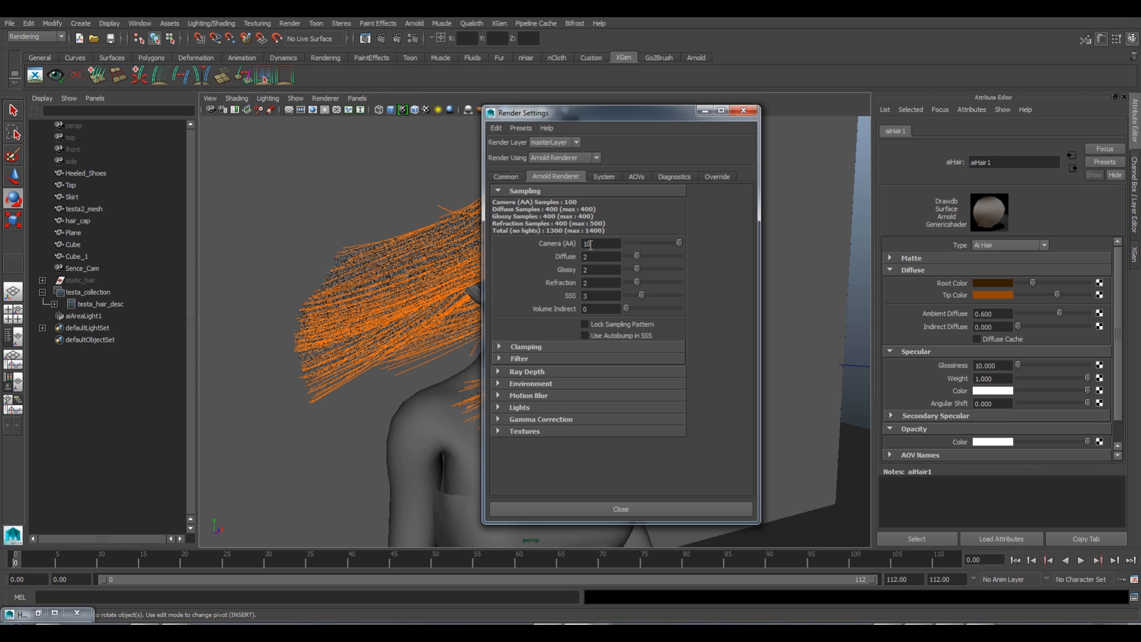
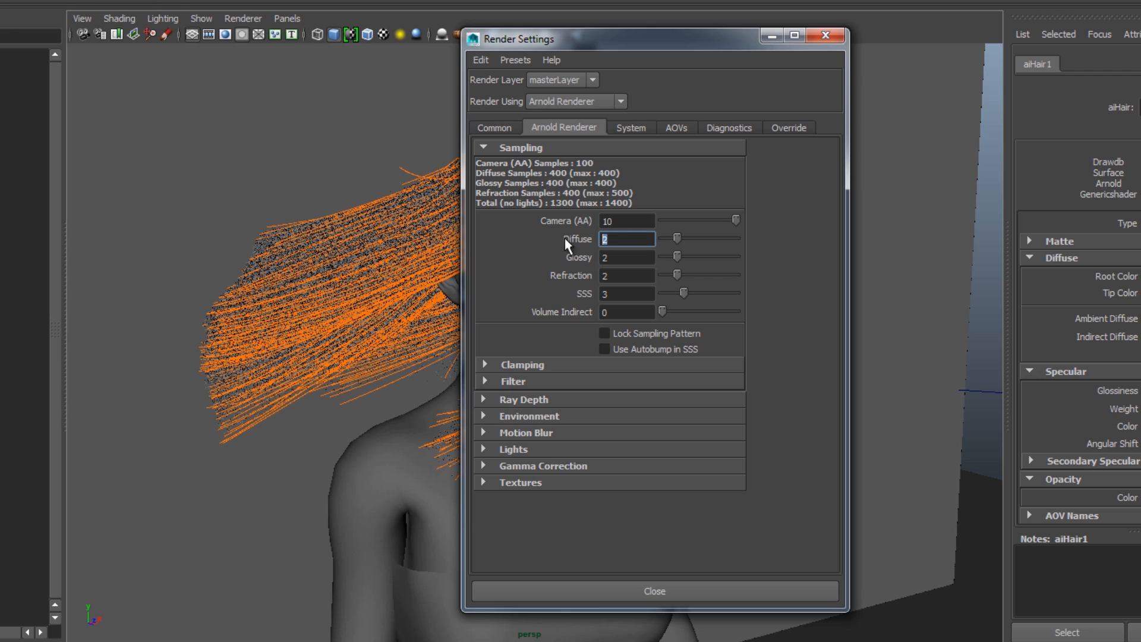
Examine the diffuse and glossy sampling, ray depth, system and AOV options in the render settings.
double_click(611, 237)
left_click(495, 401)
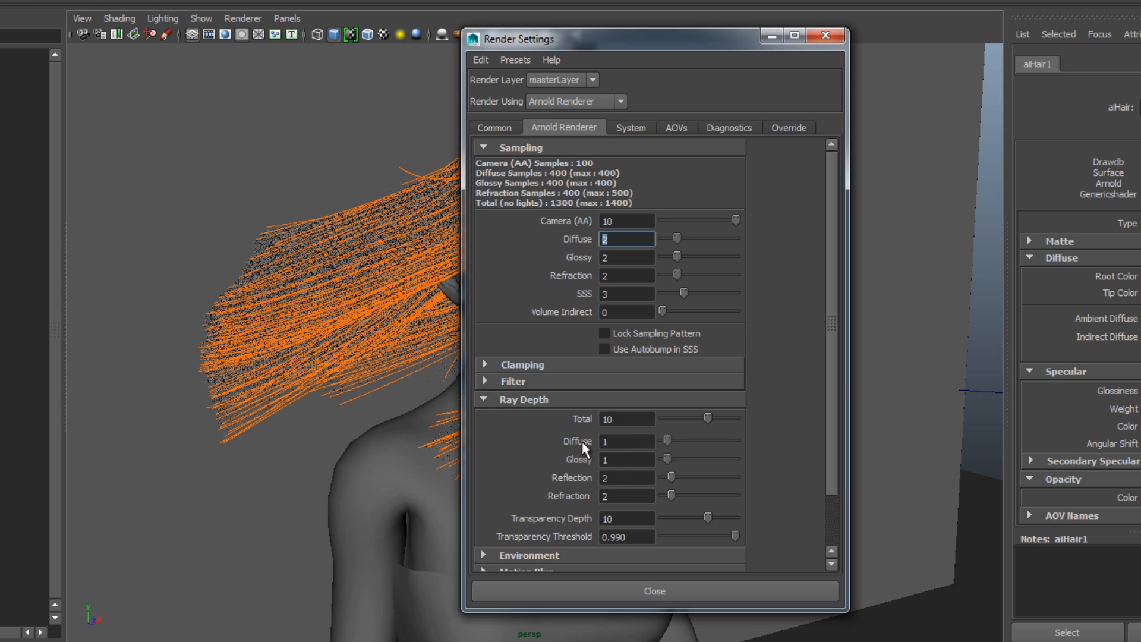
left_click(484, 397)
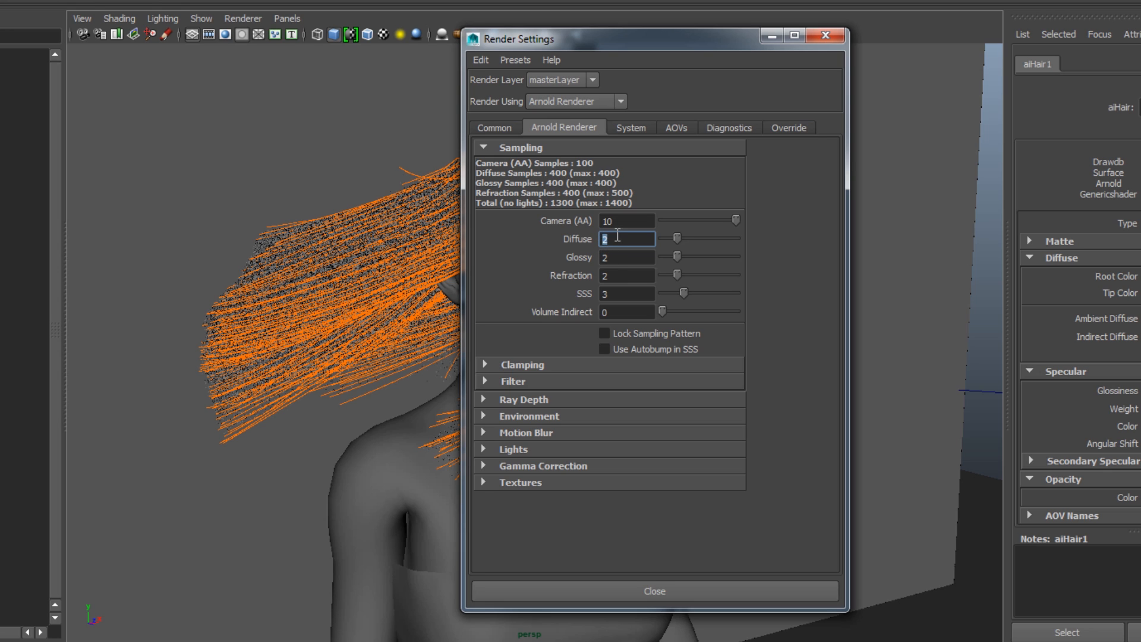
left_click(606, 257)
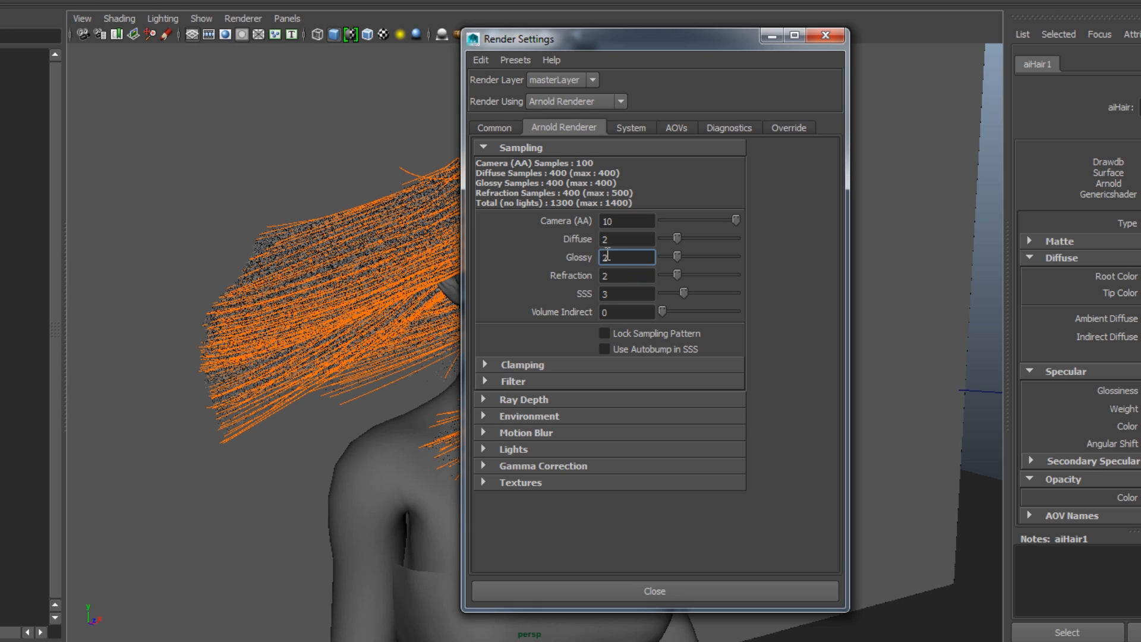
mouse_move(609, 259)
left_mouse_down()
mouse_move(594, 256)
mouse_move(603, 257)
left_mouse_up()
type("3")
left_click(634, 129)
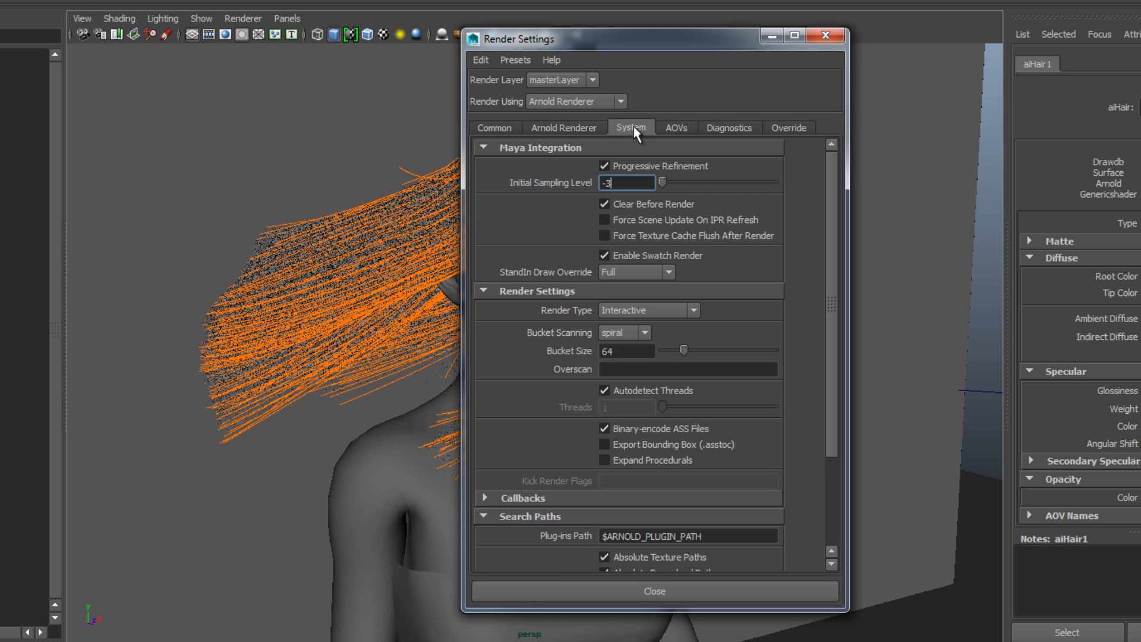
left_click(589, 125)
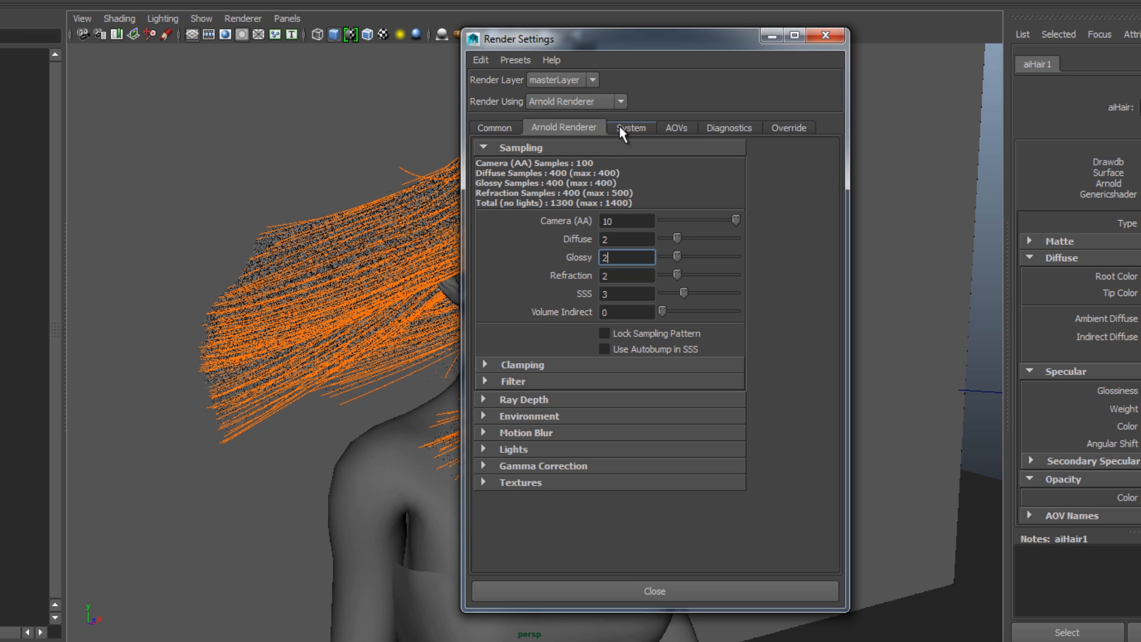
left_click(668, 127)
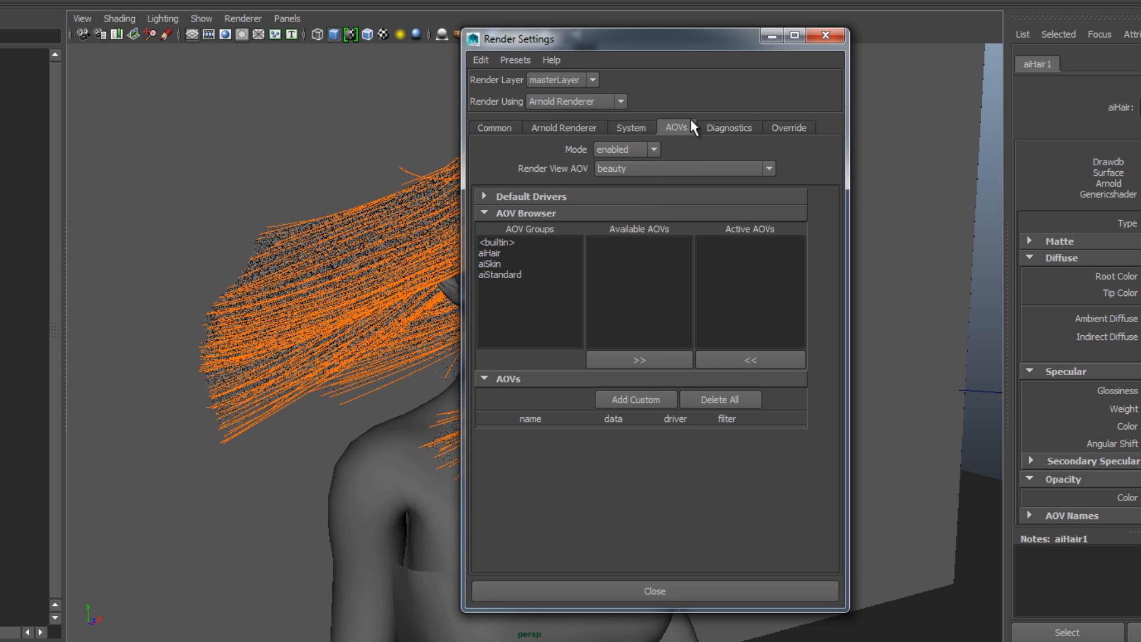
left_click(552, 129)
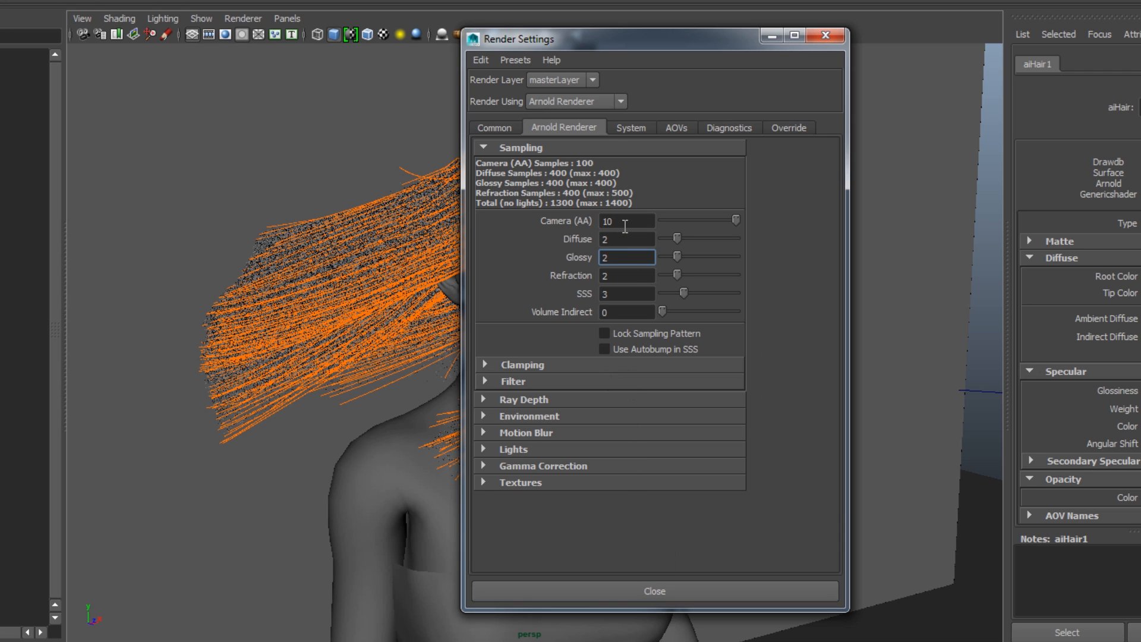
Set the Camera (AA) samples to 2 and the diffuse samples to 1.
double_click(625, 223)
type("2")
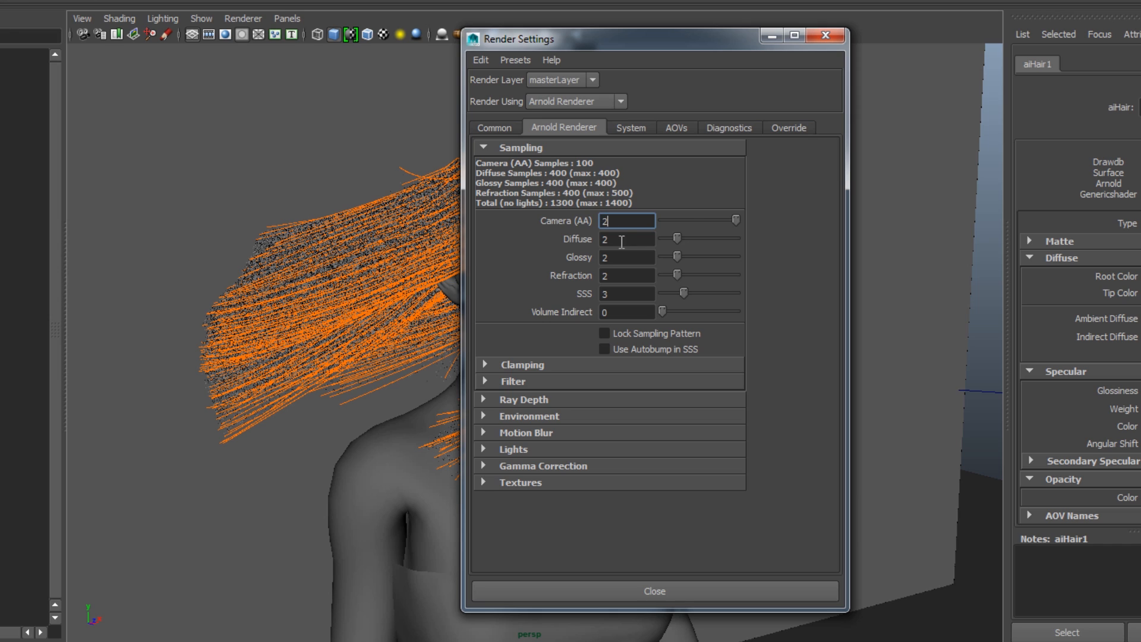
left_click(624, 241)
type("1")
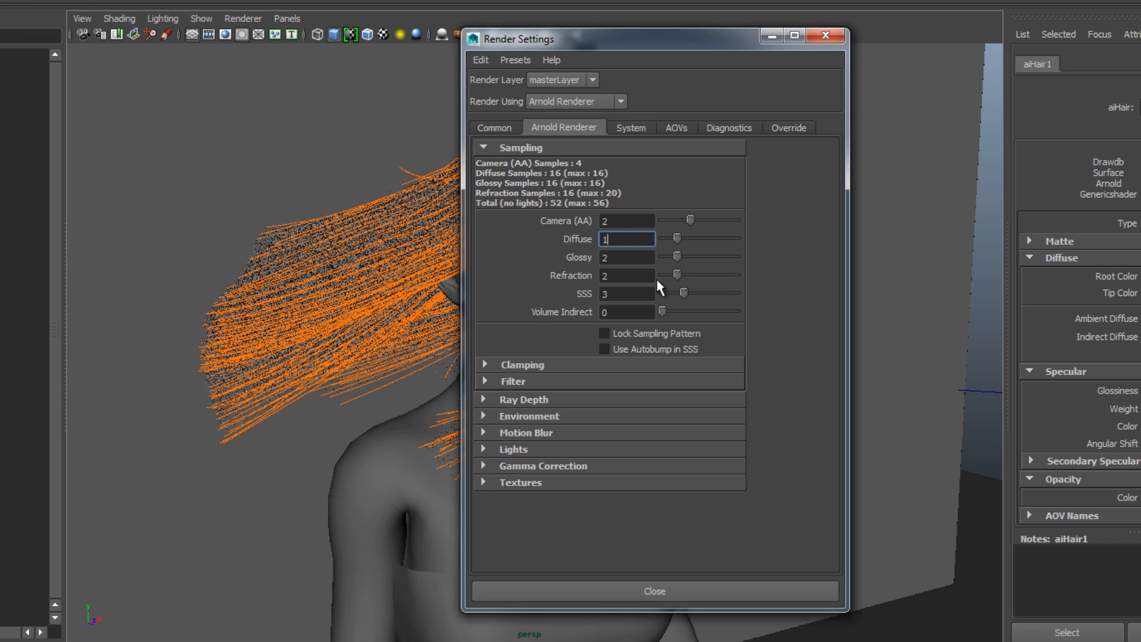
Set the glossy and refraction samples to 1 and the SSS samples to 0, and close the render settings.
key("Tab")
type("1")
key("Tab")
type("1")
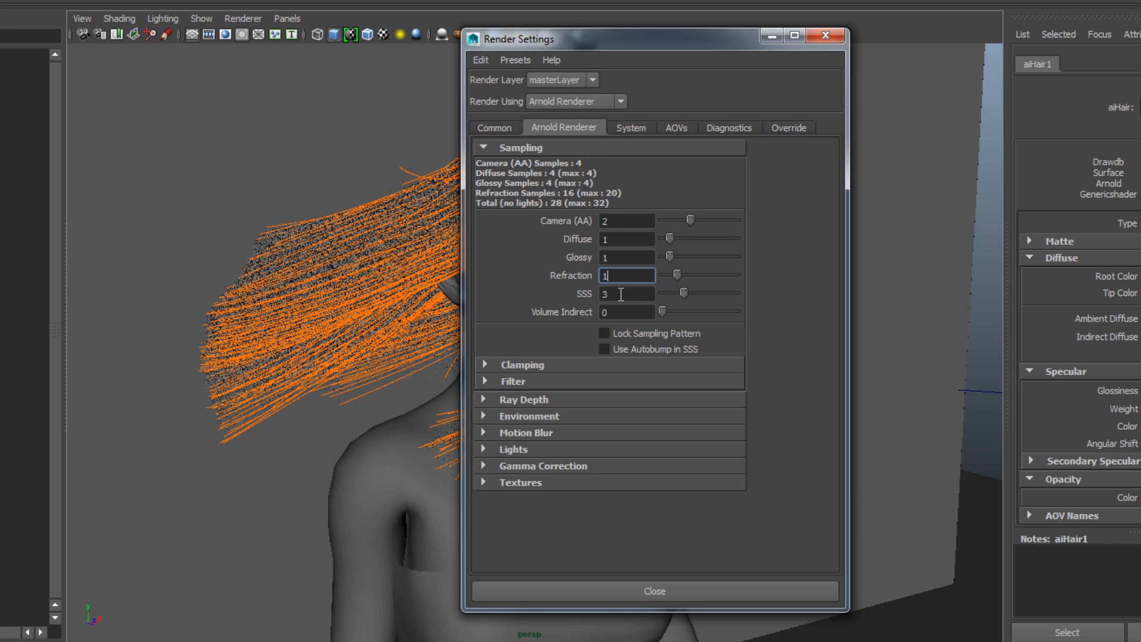
key("Tab")
type("1")
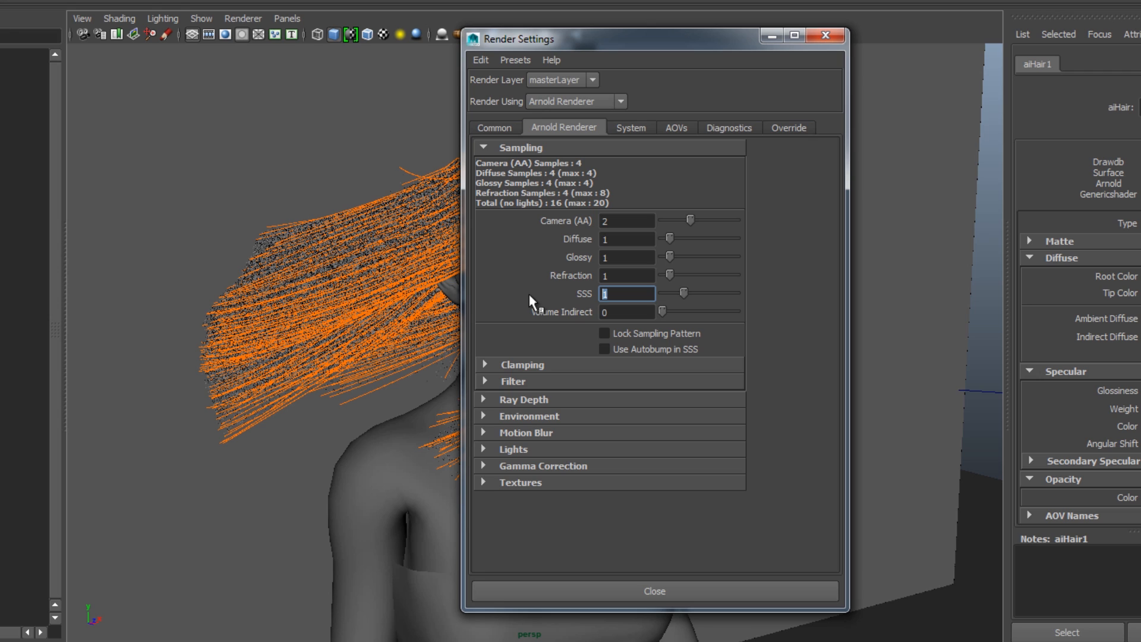
type("0")
left_click(621, 276)
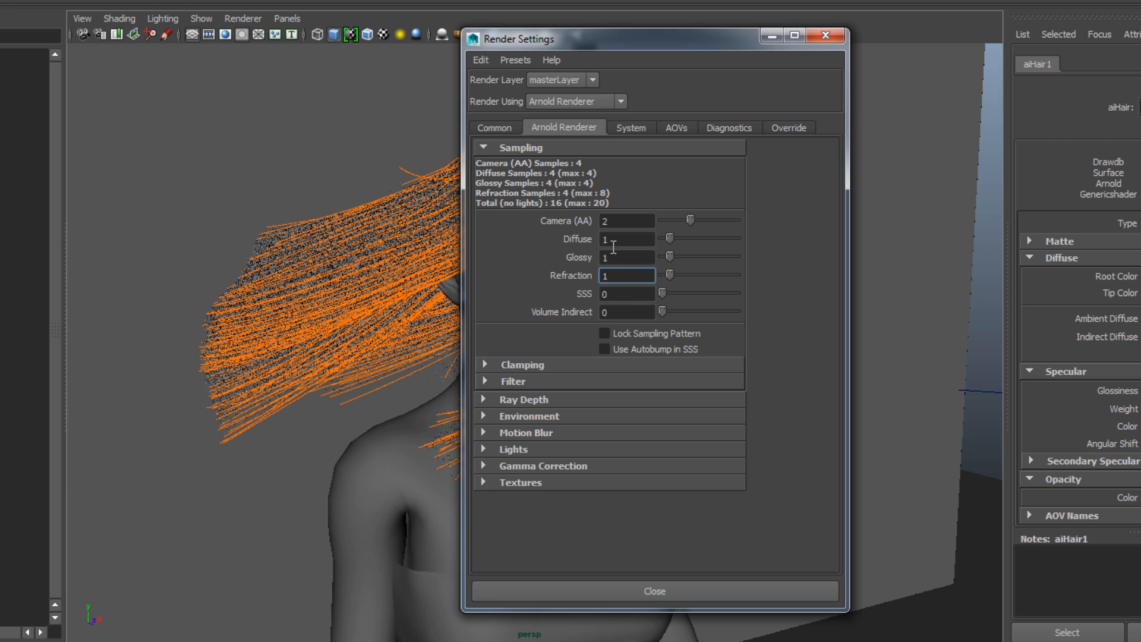
left_click(677, 591)
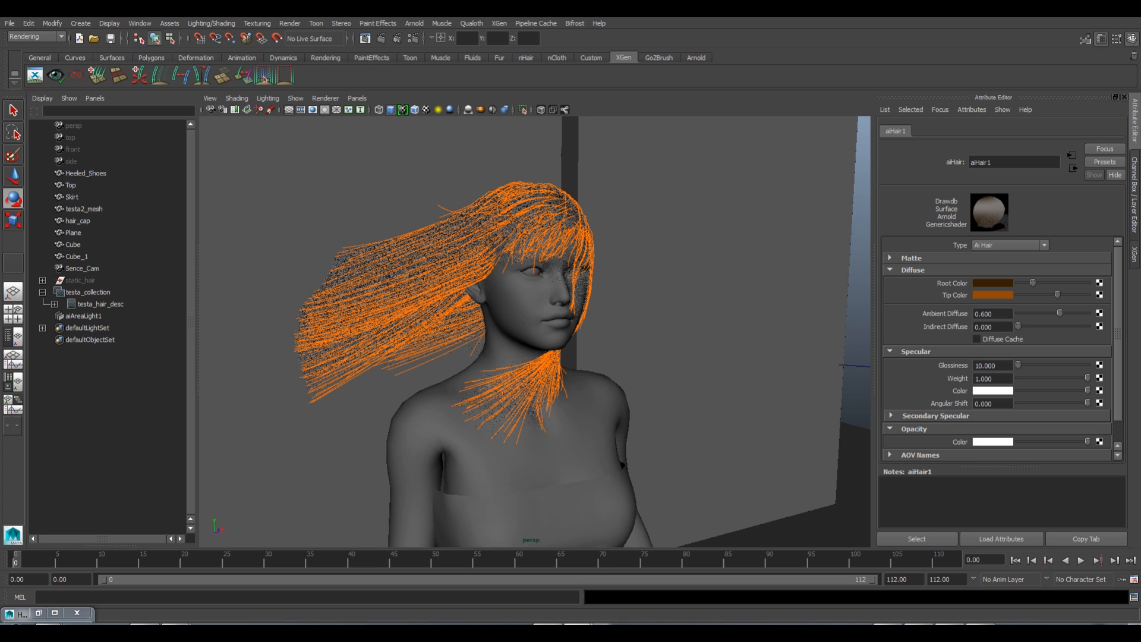
Bring the Render View fully into sight to check the test render, and minimize it.
left_click_drag(1140, 66, 519, 66)
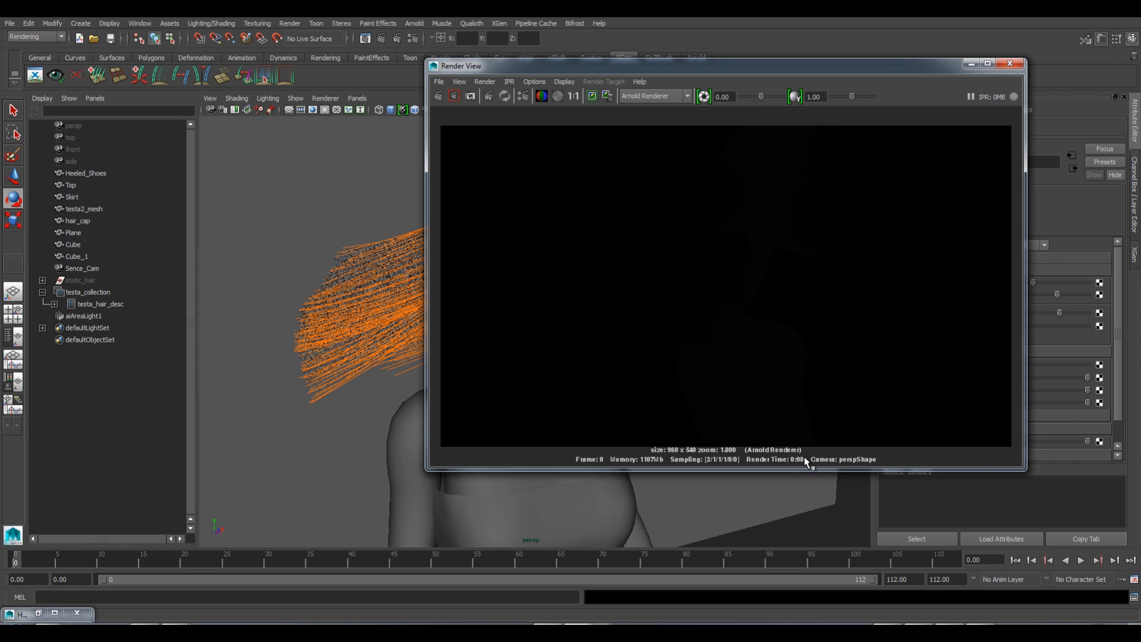
left_click_drag(700, 66, 527, 70)
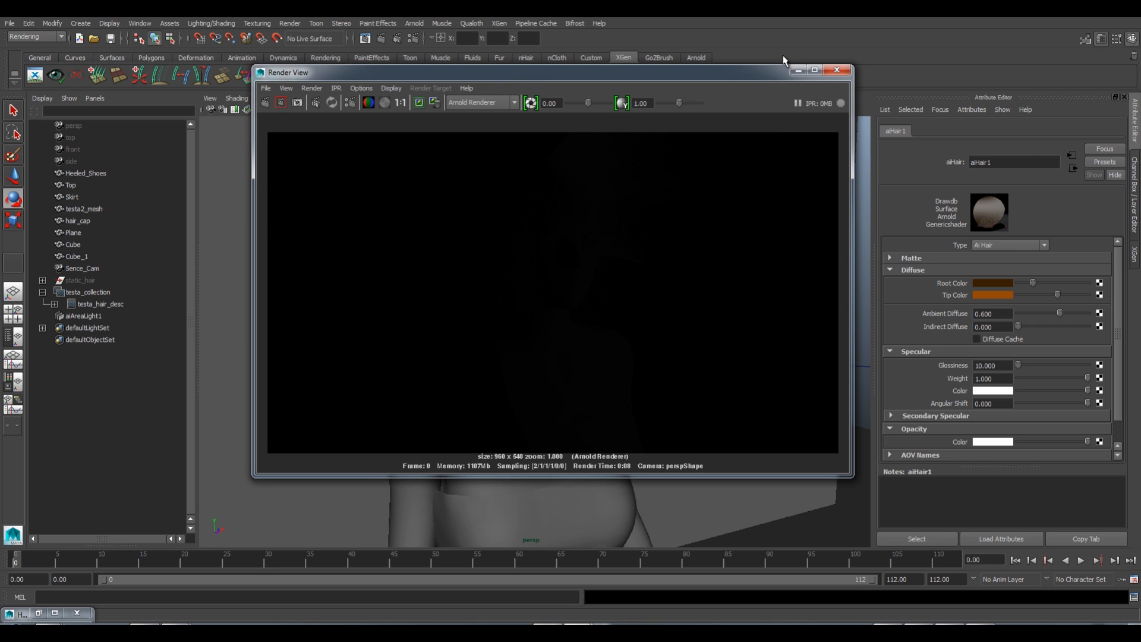
left_click(798, 70)
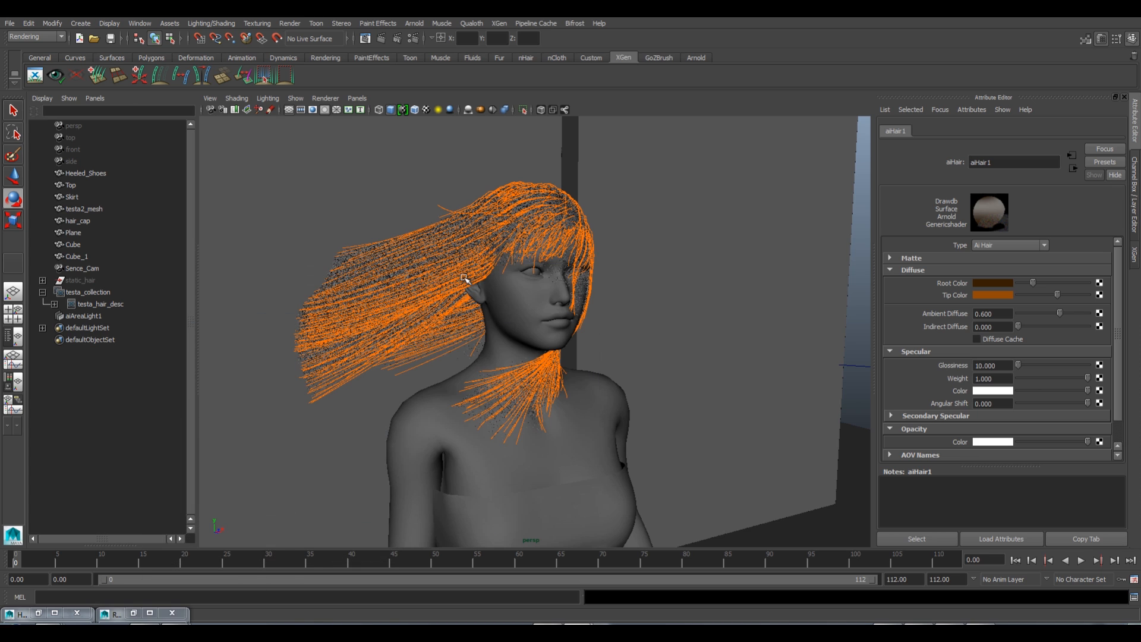
Raise the exposure of aiAreaLight1 to 5 and re-render the frame.
left_click(83, 316)
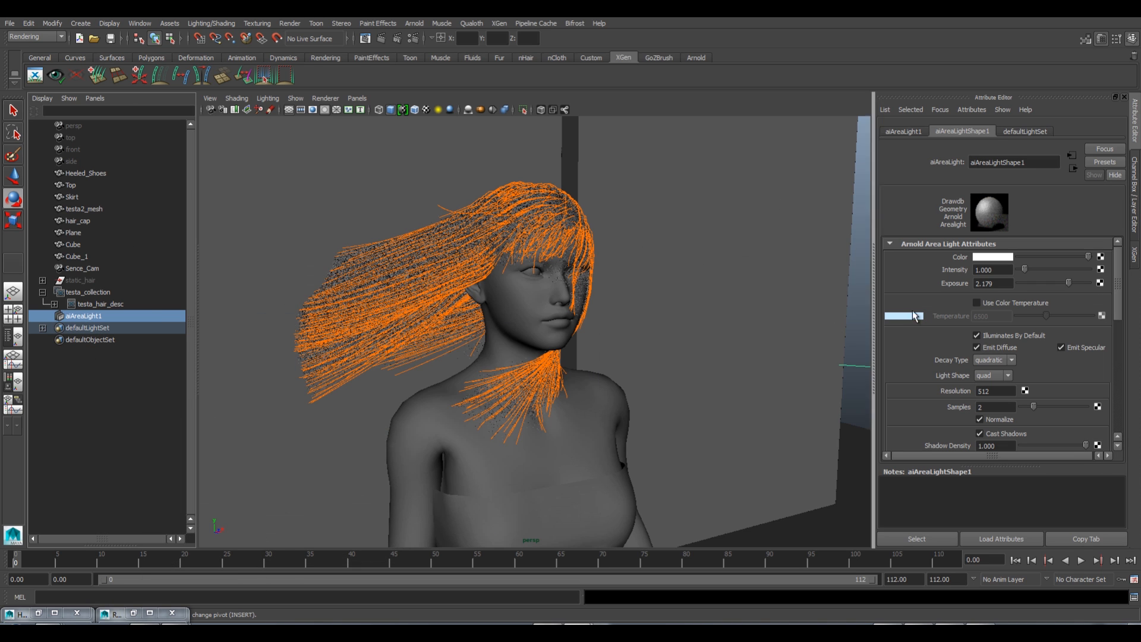
left_click_drag(1032, 283, 1099, 288)
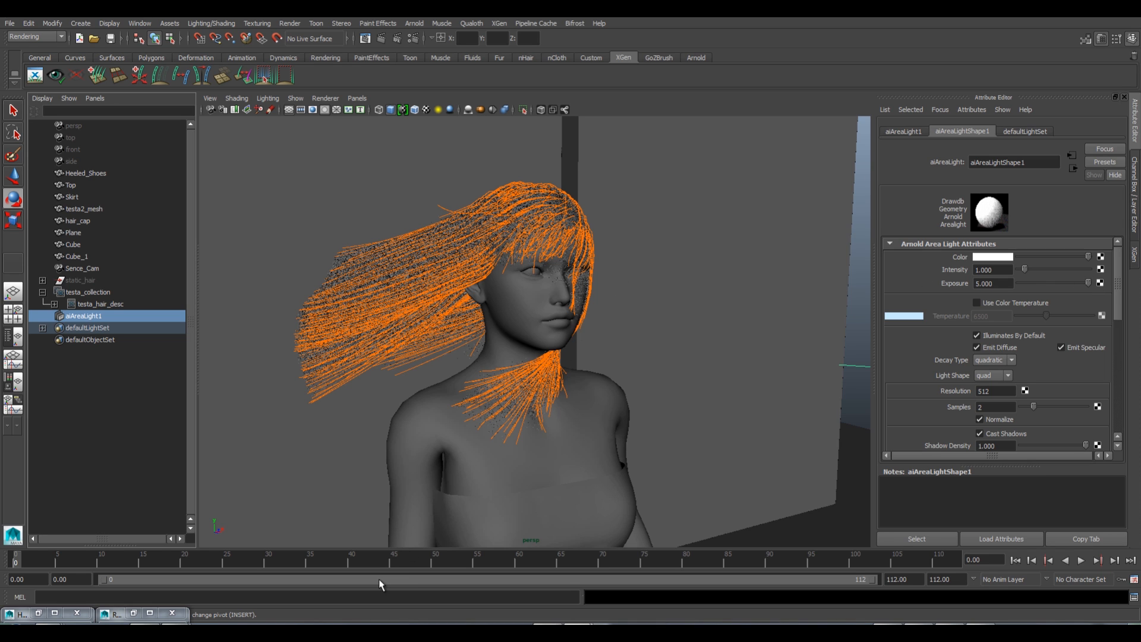
left_click(133, 612)
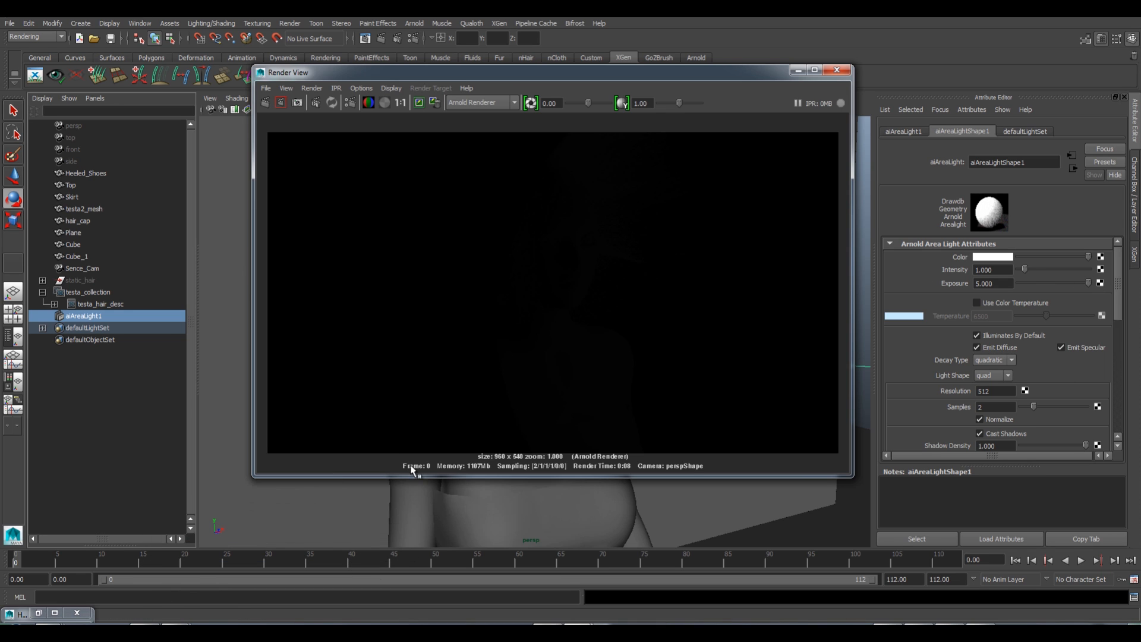
left_click(266, 104)
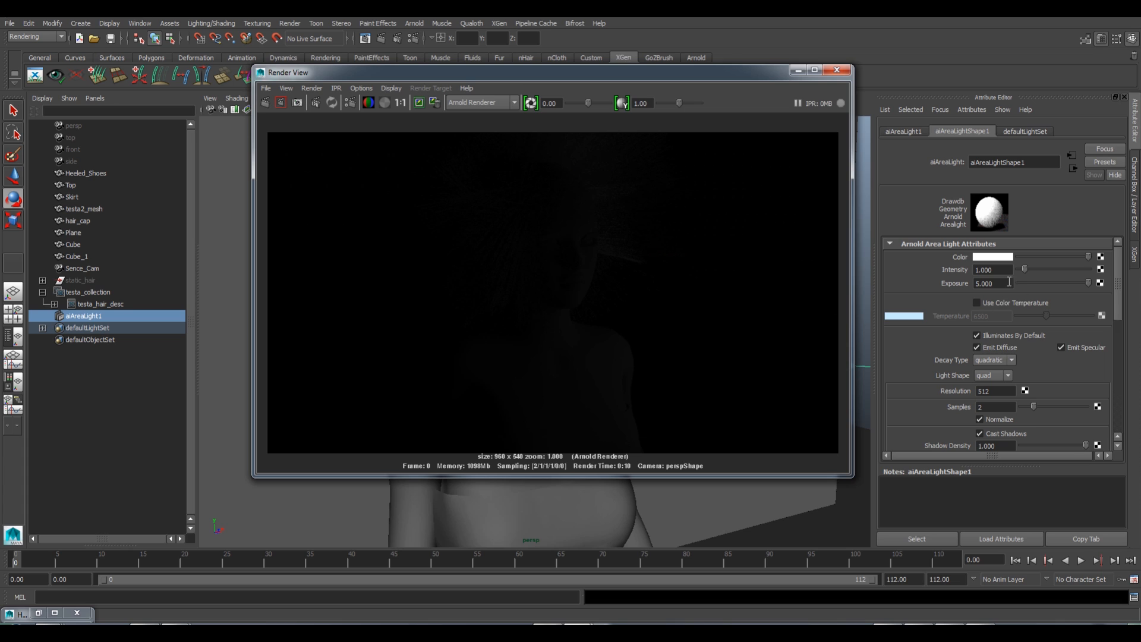
Set the area light's exposure to 10, re-render the frame and minimize the Render View.
left_click_drag(1010, 283, 939, 281)
type("10")
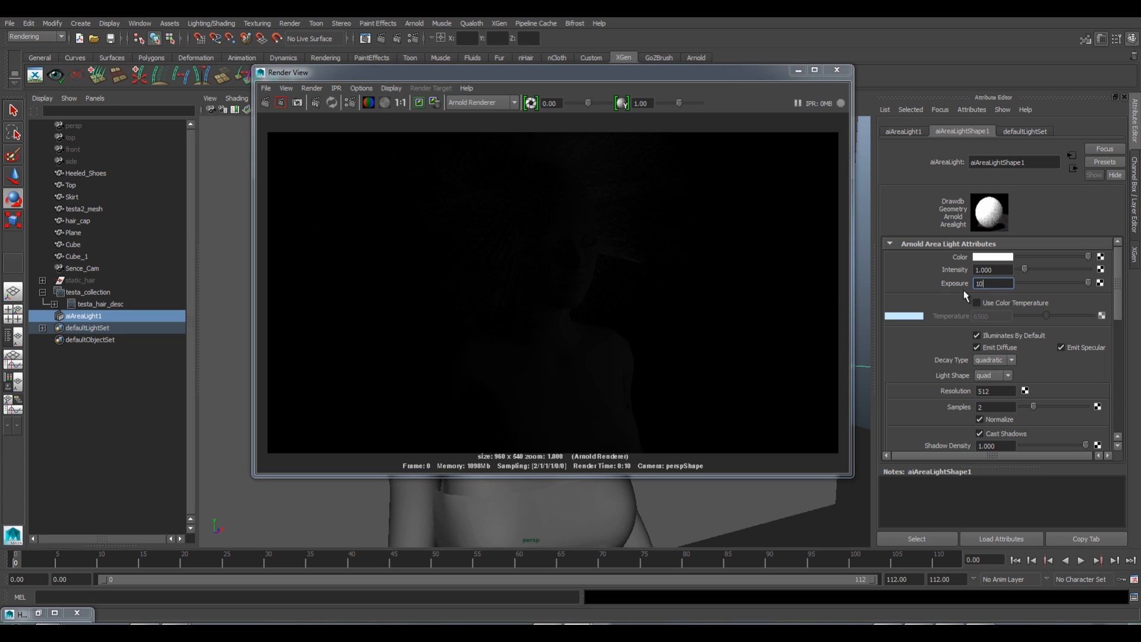
left_click(1000, 271)
left_click(985, 286)
left_click(265, 102)
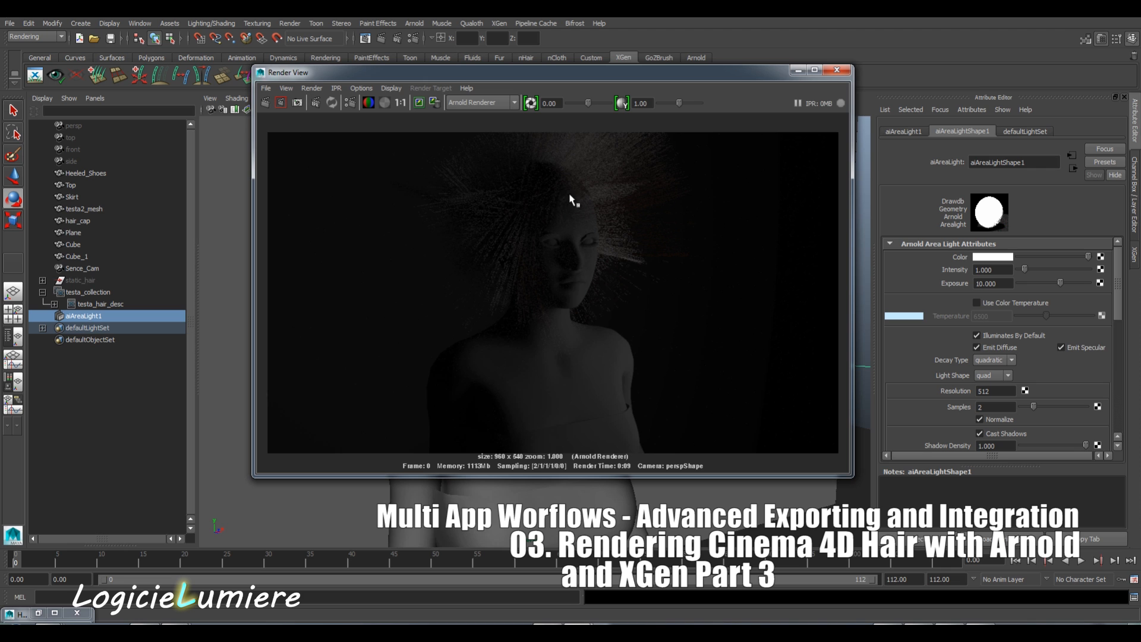
left_click(798, 71)
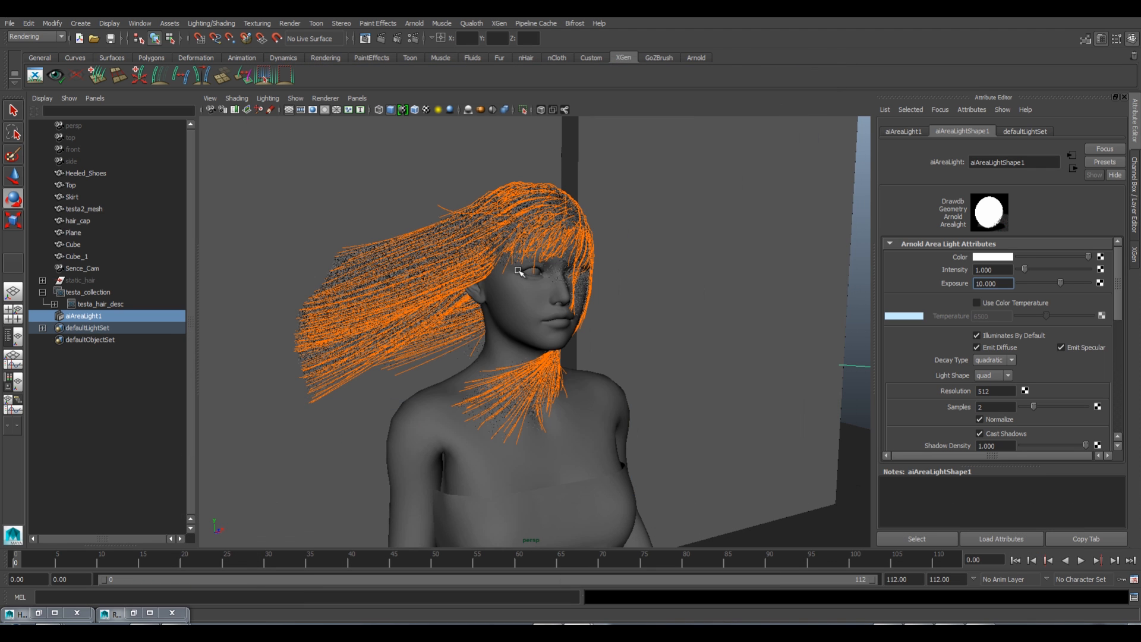
Reframe the character with the area light in view, go to frame 4, and render that frame as a test.
left_click_drag(510, 274, 504, 275, "alt")
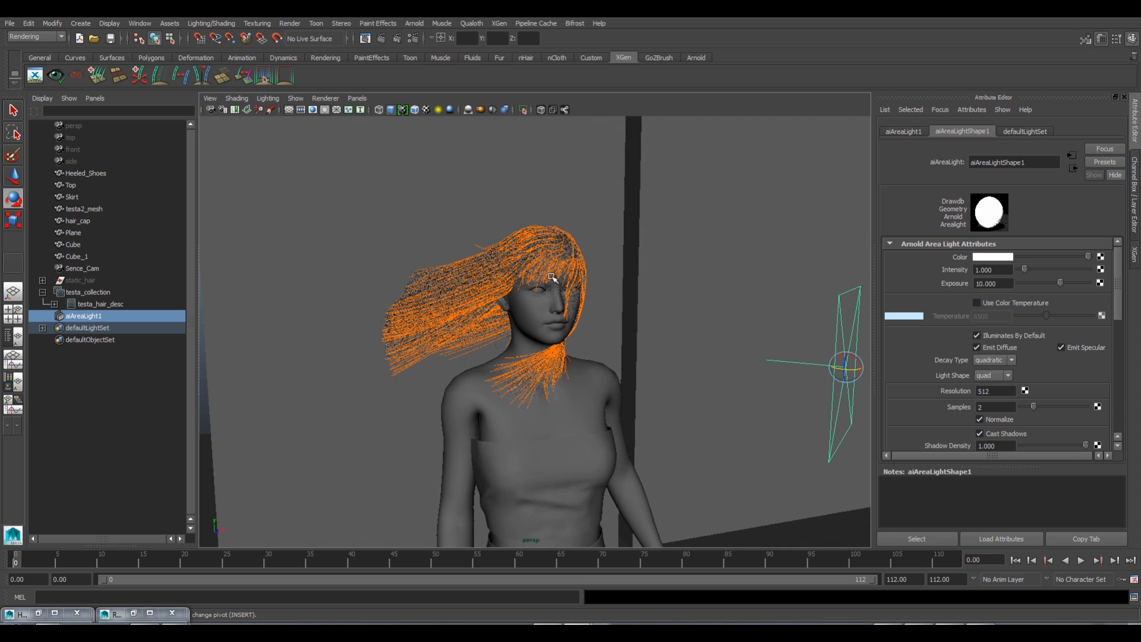
left_click_drag(26, 559, 51, 559)
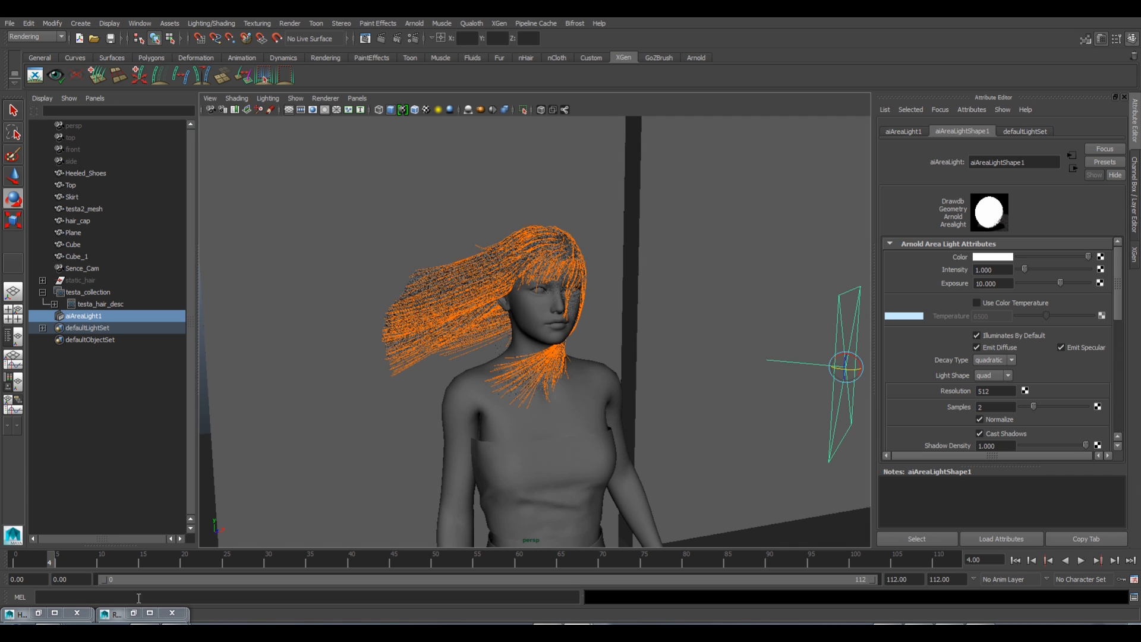
left_click(142, 618)
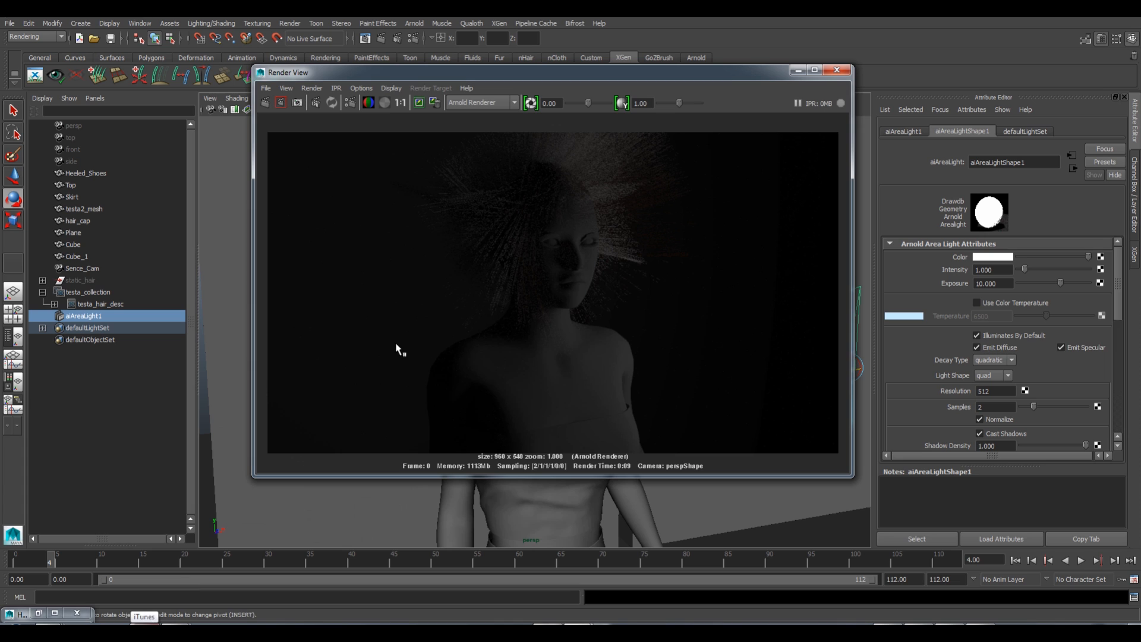
left_click(266, 104)
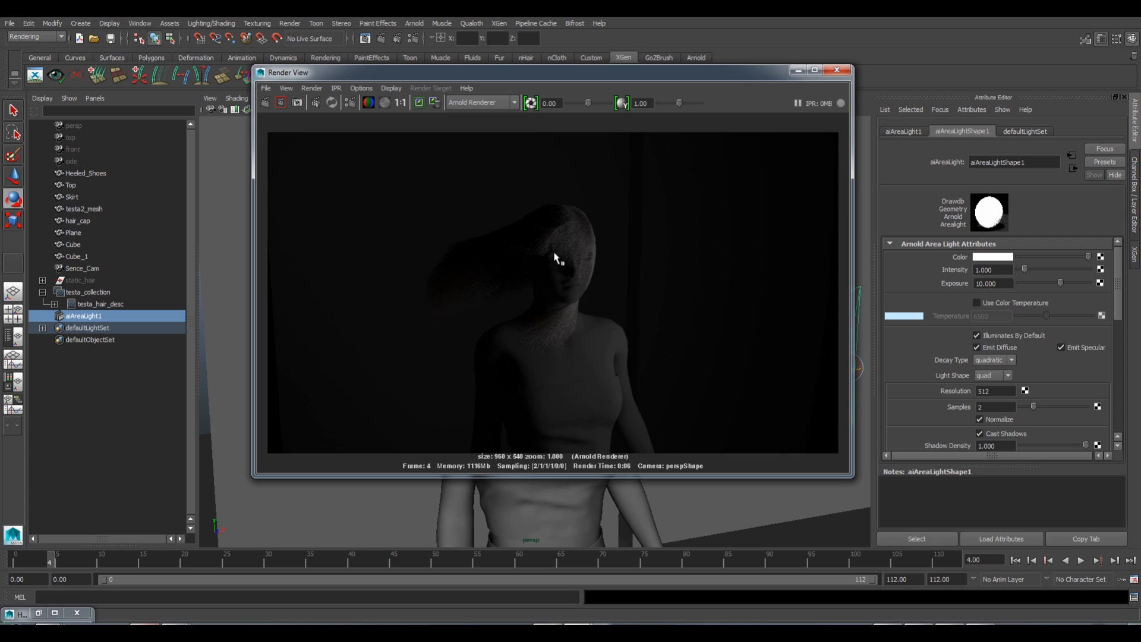
left_click(795, 71)
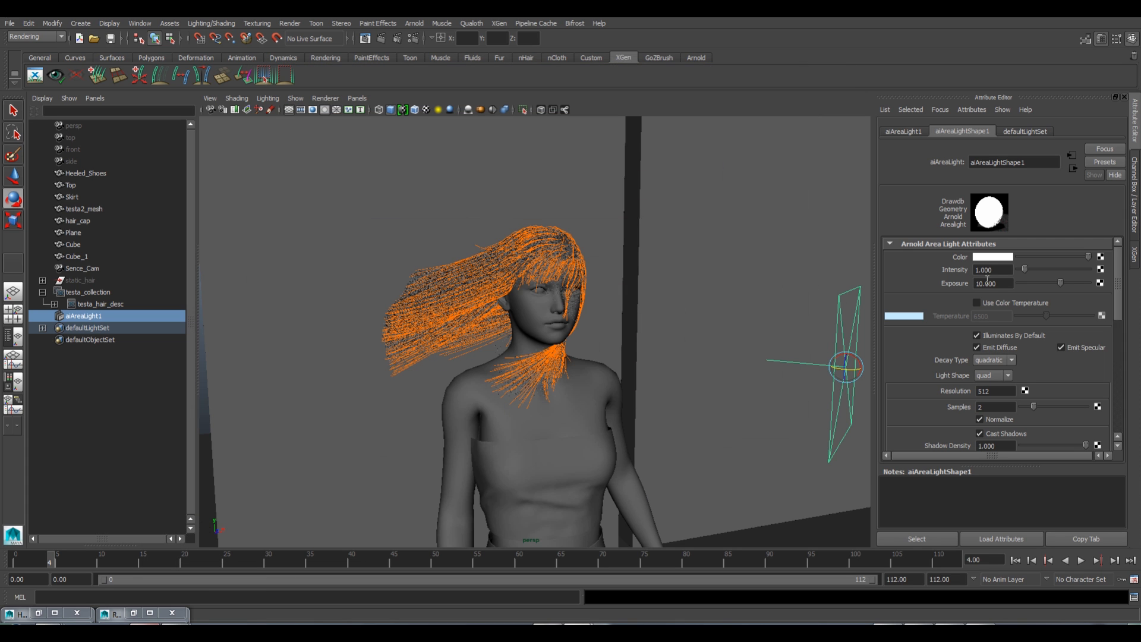
In the render settings, set Camera (AA) samples to 4, diffuse and glossy to 2, and refraction to 0.
left_click(413, 38)
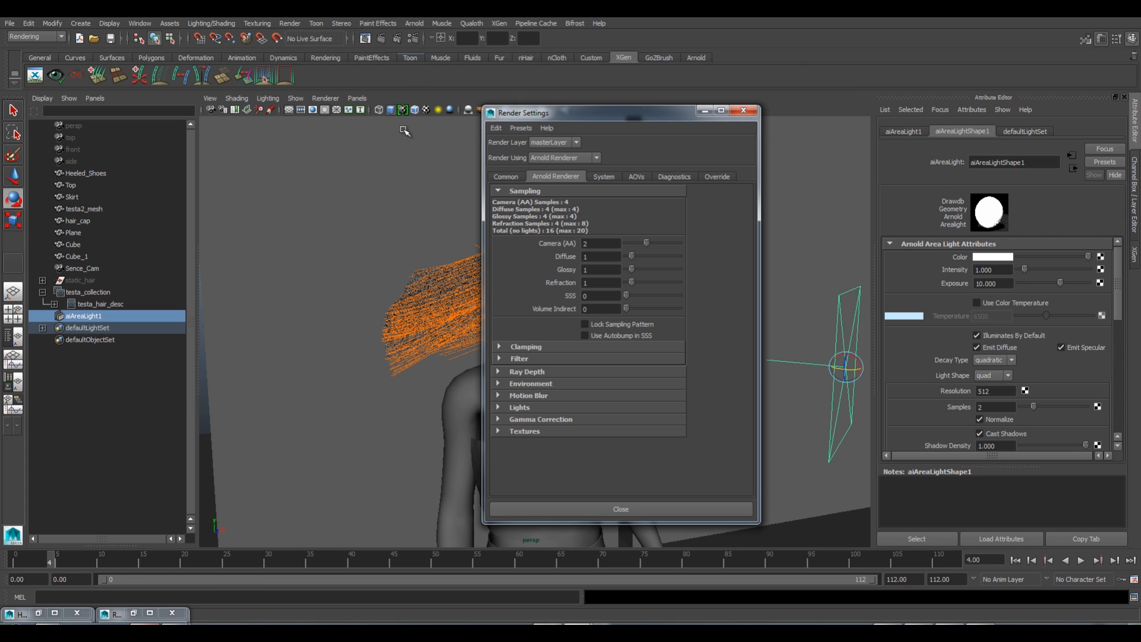
double_click(605, 247)
double_click(596, 257)
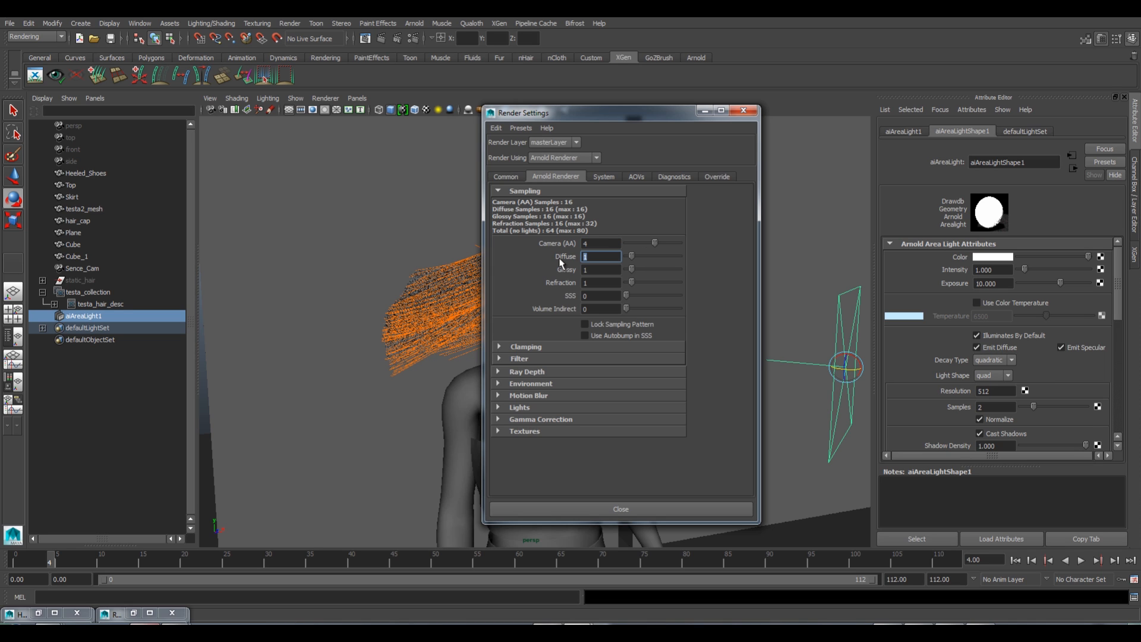
double_click(597, 270)
double_click(596, 283)
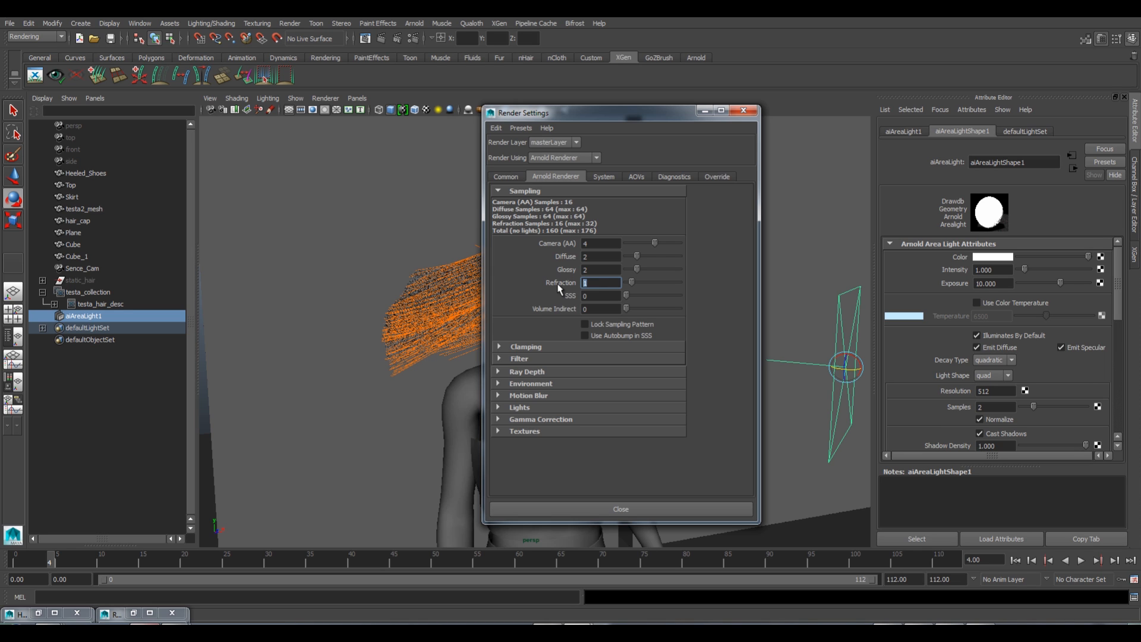
left_click(602, 269)
Re-render the frame with the current sampling, and close the Render View and the render settings.
left_click(133, 612)
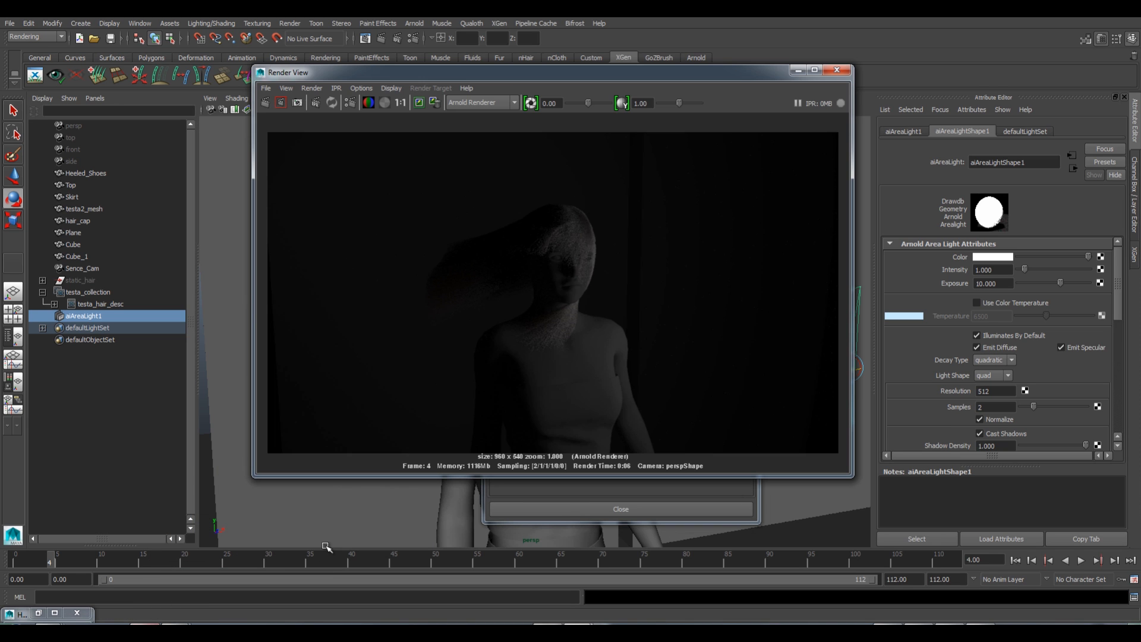
left_click(265, 102)
left_click(834, 72)
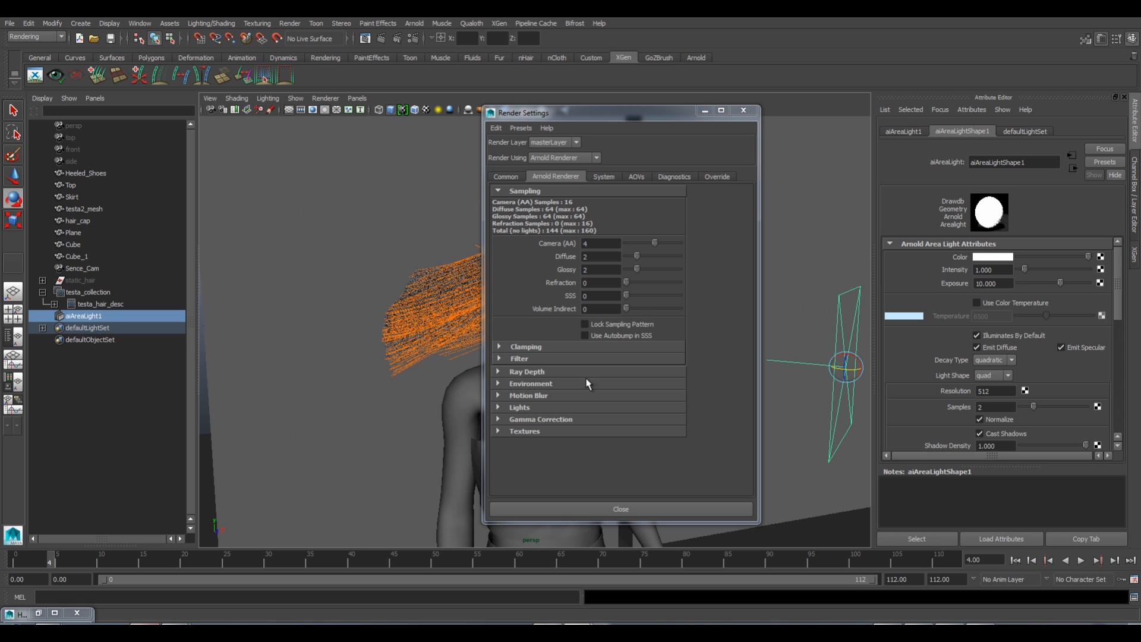
left_click(634, 510)
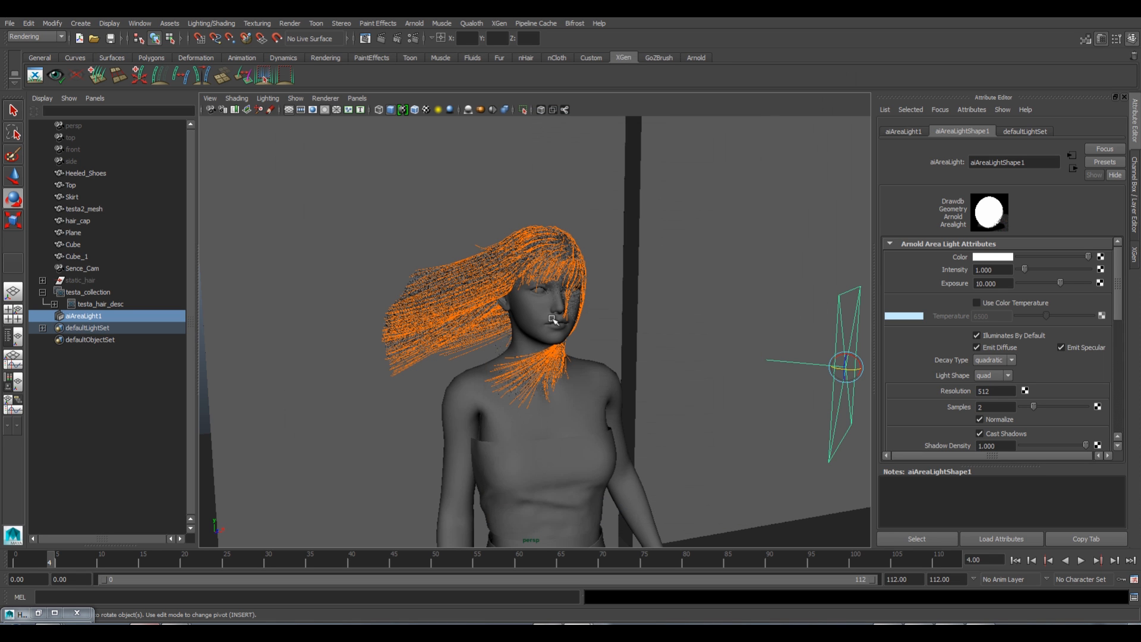
Enable Use Animation in the XGen guide animation settings of testa_hair_desc and turn off Live Mode.
left_click_drag(543, 315, 435, 335, "alt")
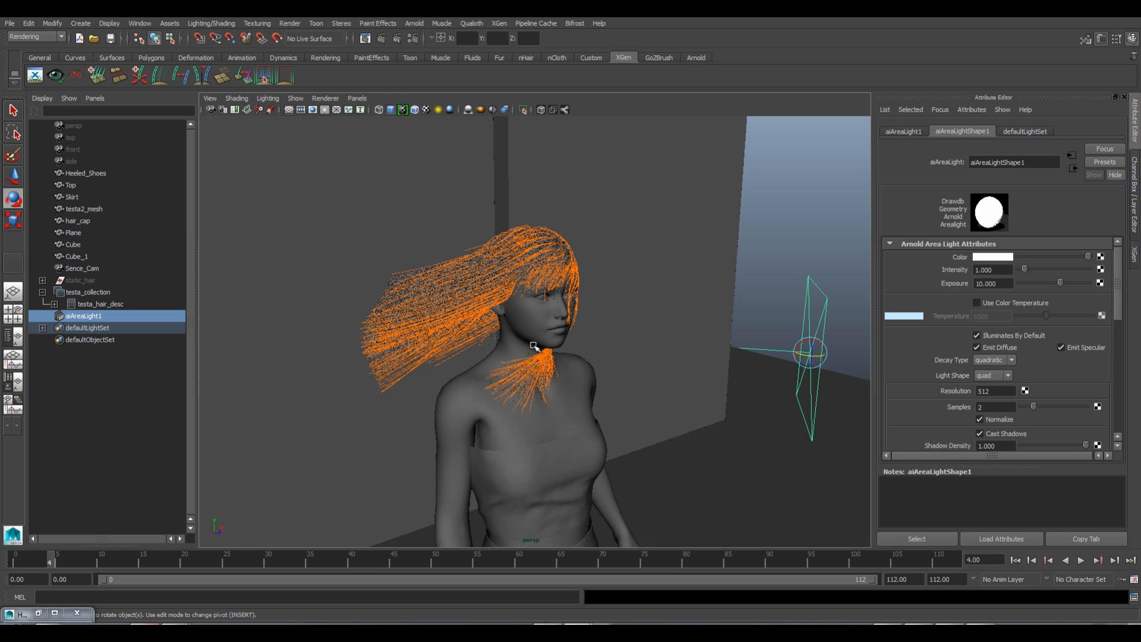
mouse_move(511, 343)
left_mouse_down("alt")
mouse_move(502, 341)
mouse_move(522, 354)
mouse_move(532, 345)
left_mouse_up("alt")
scroll(525, 347, "up", 3)
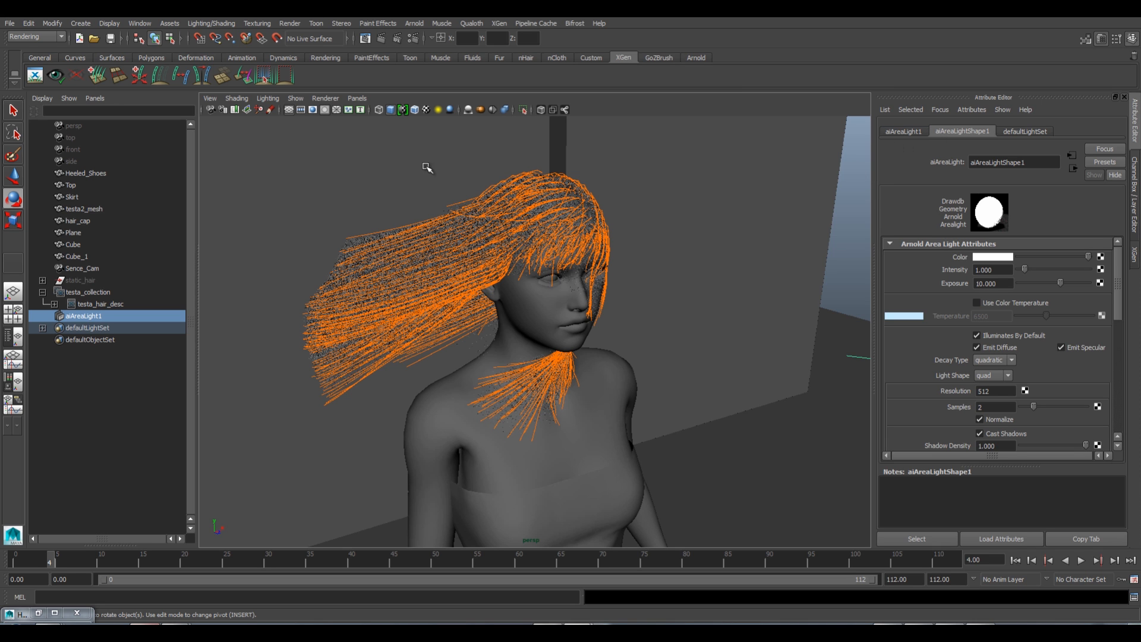
left_click(1134, 255)
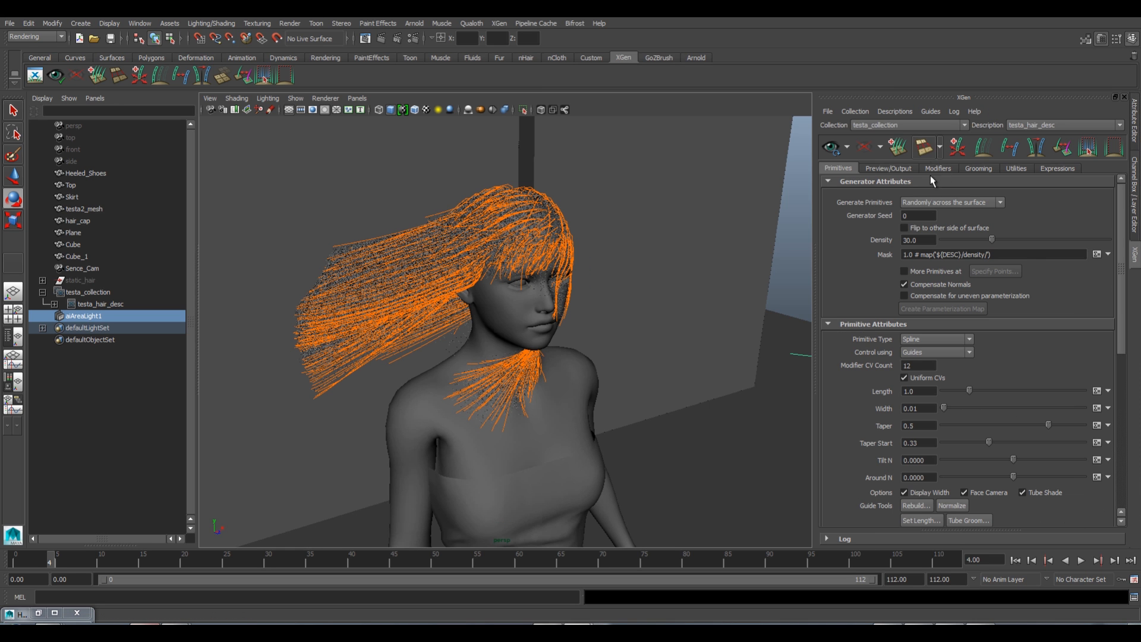
scroll(859, 283, "down", 5)
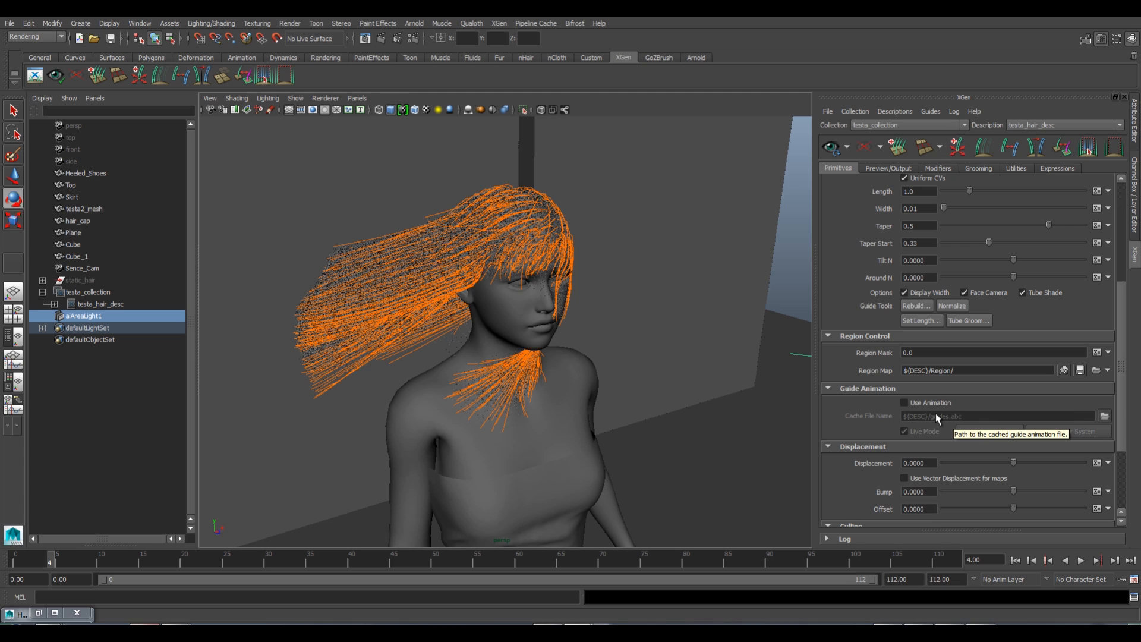
left_click(905, 402)
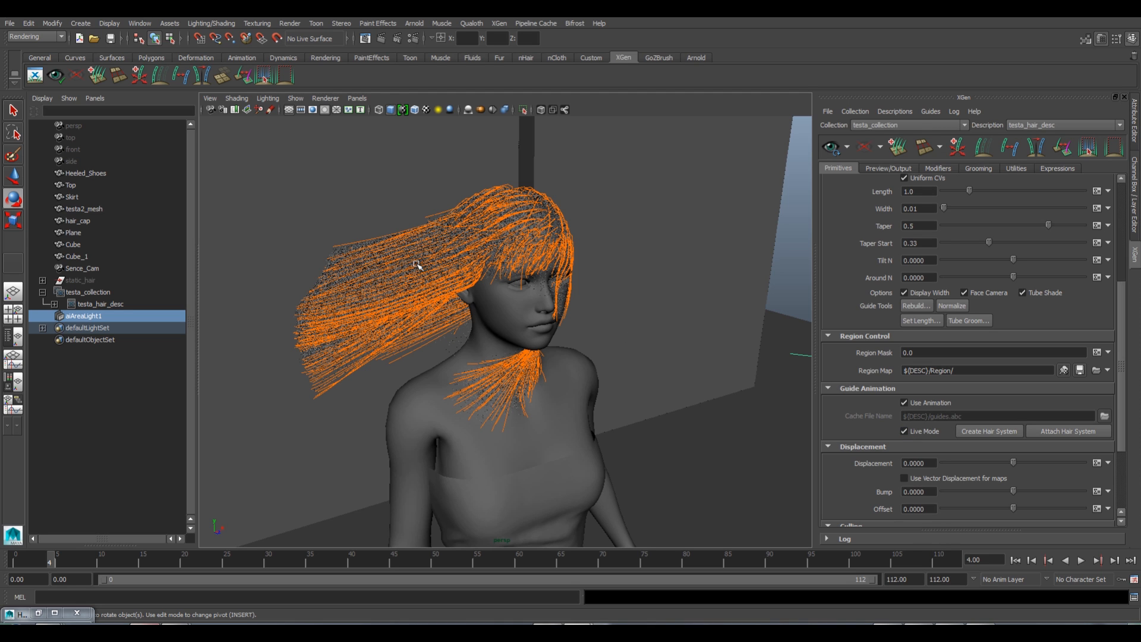
left_click(904, 431)
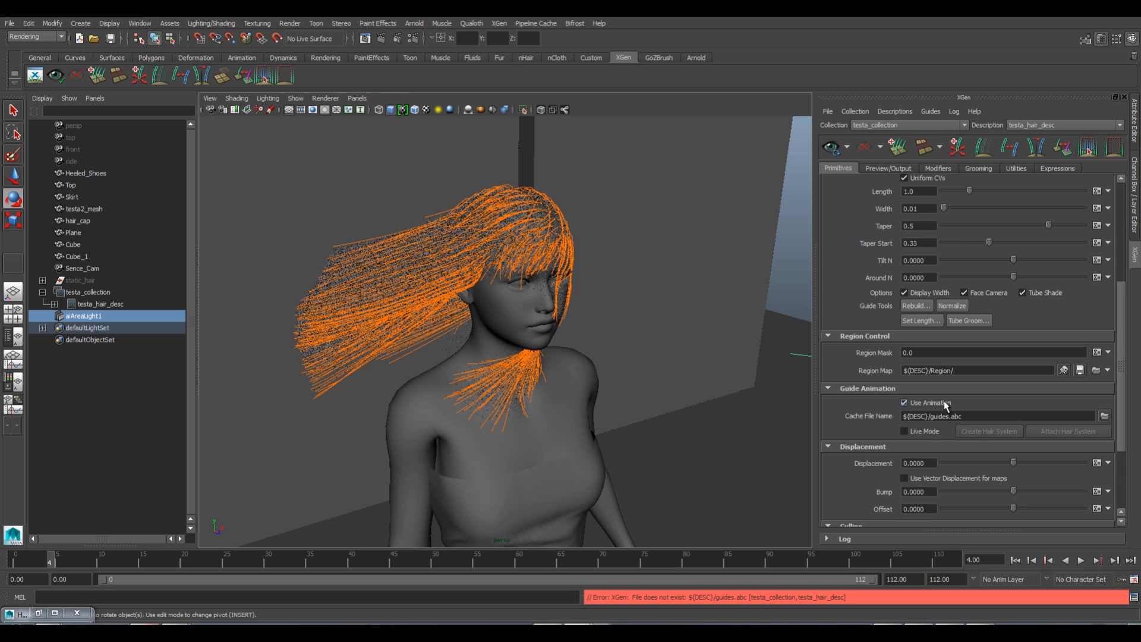
Load testa_hair_anim.abc from the Testa_Hair alembic folder as the guide animation cache file.
left_click(952, 416)
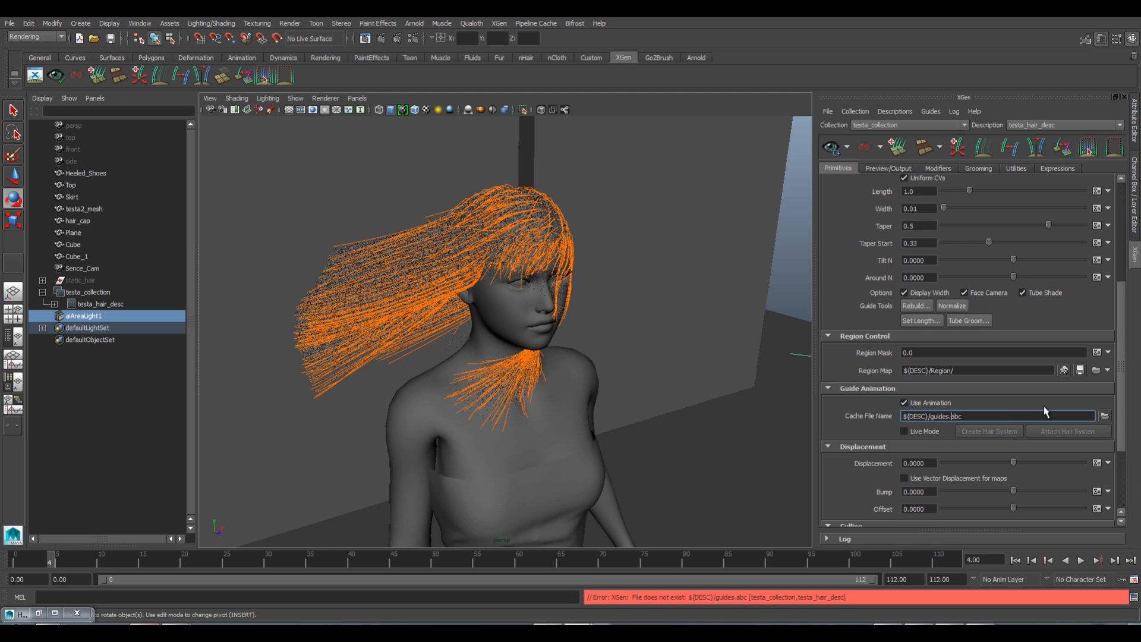
left_click(1104, 416)
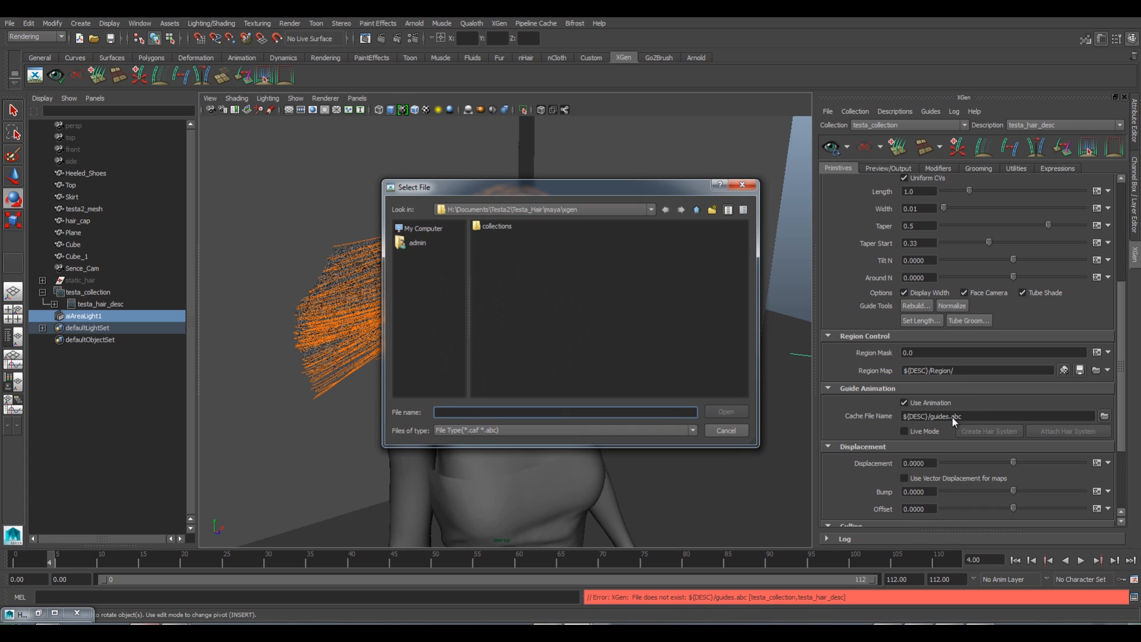
left_click(650, 211)
left_click(692, 274)
left_click(696, 210)
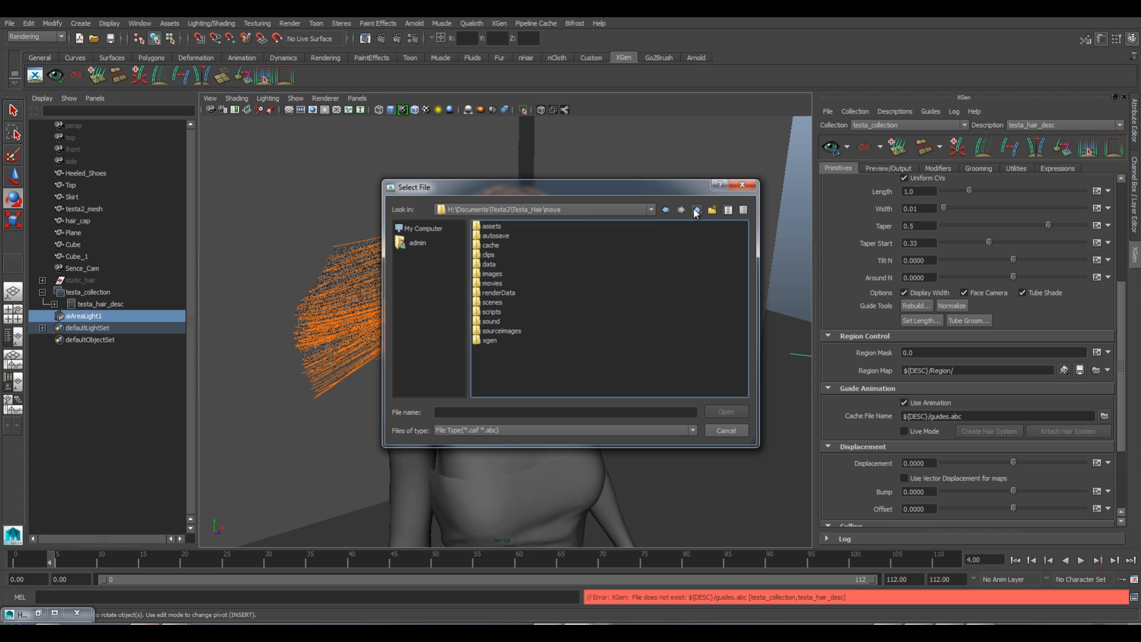
left_click(696, 211)
double_click(501, 237)
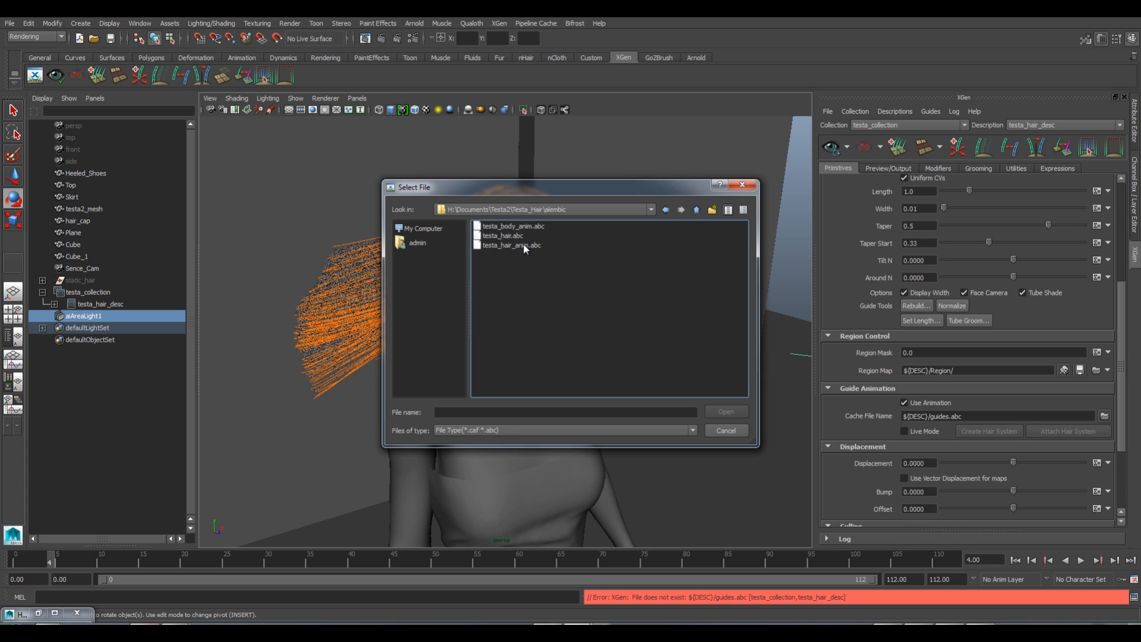
left_click(526, 249)
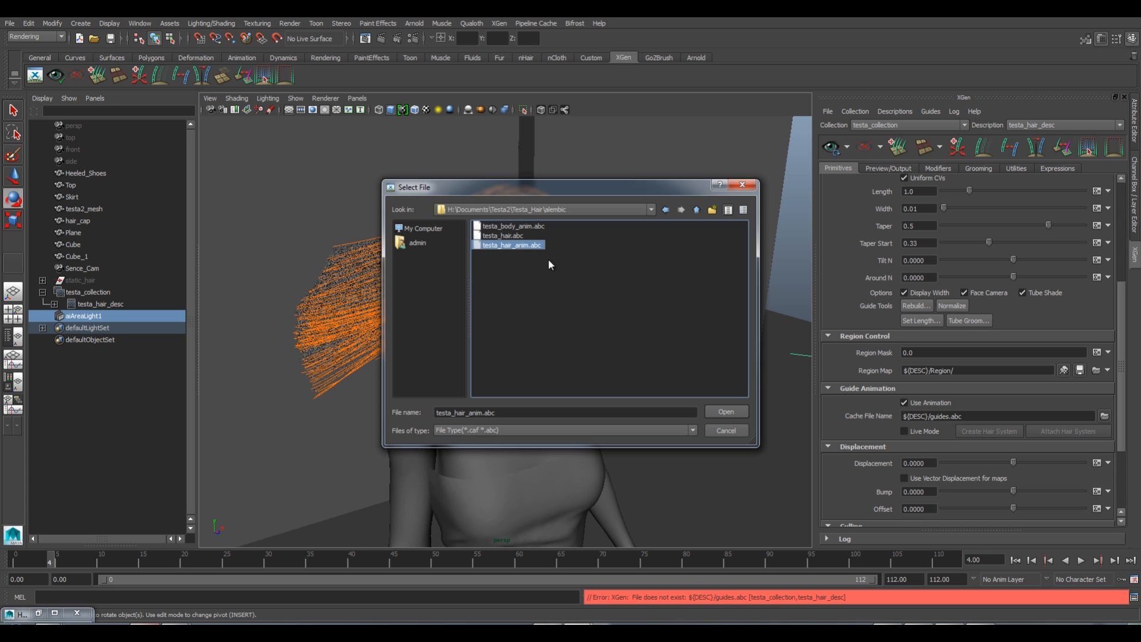
left_click(726, 412)
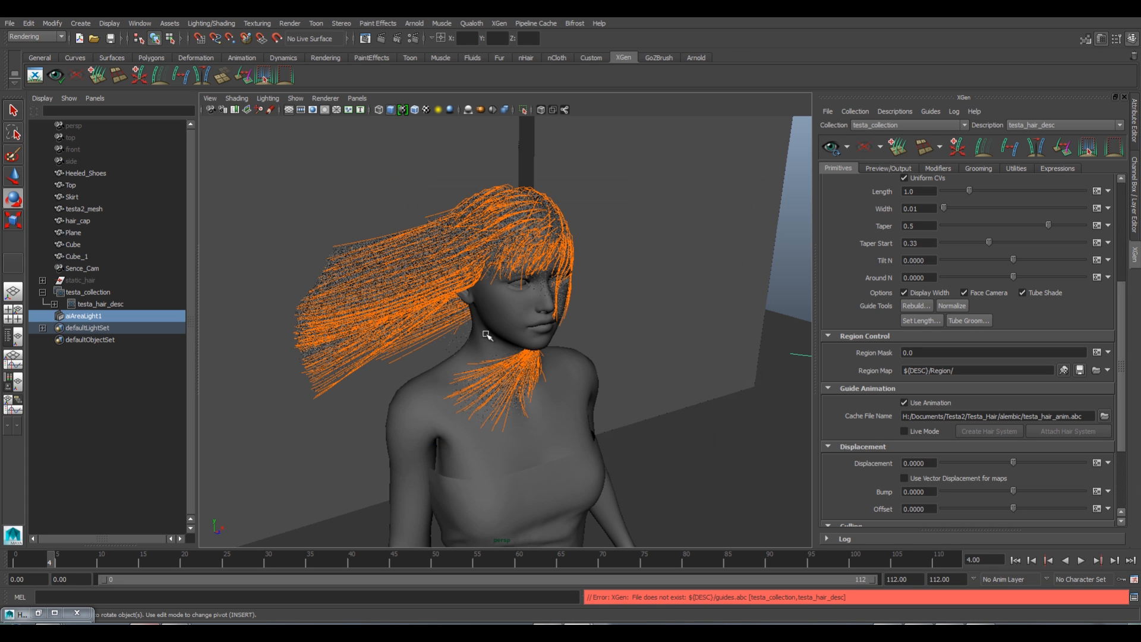
Step through the timeline up to frame 109 to check the cached guide animation on the character.
left_click_drag(487, 338, 504, 354, "alt")
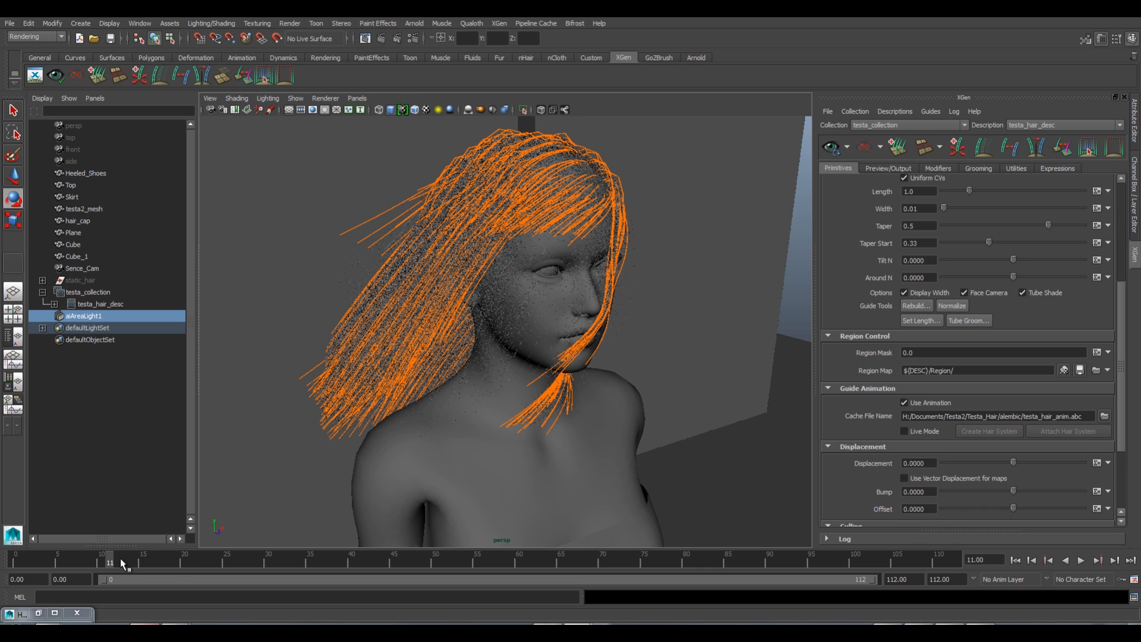
left_click(189, 560)
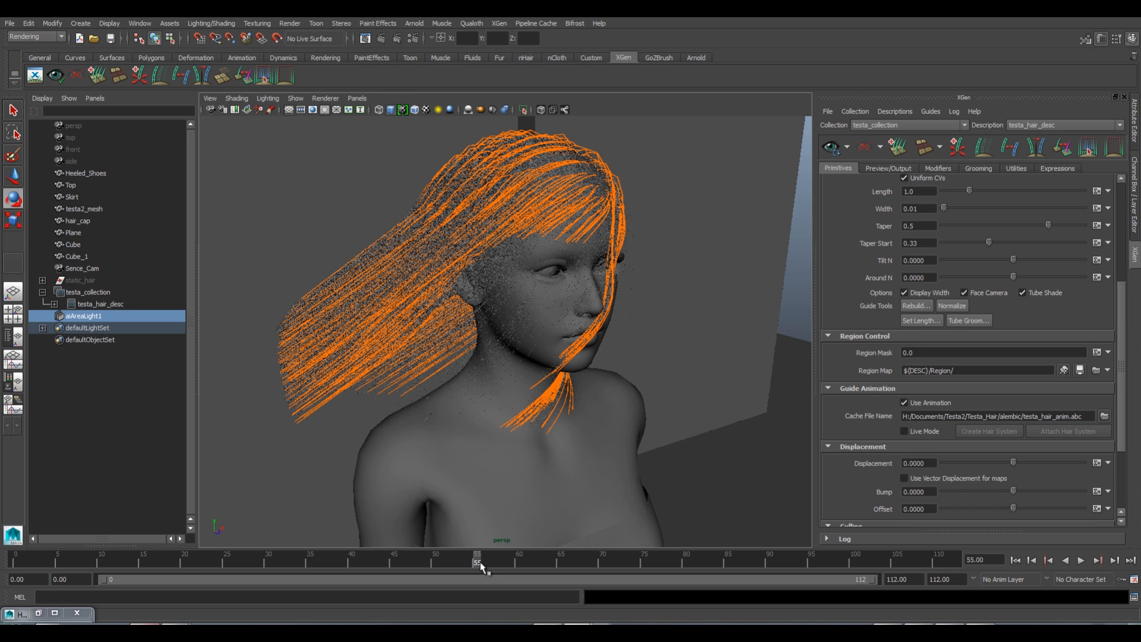
left_click(601, 557)
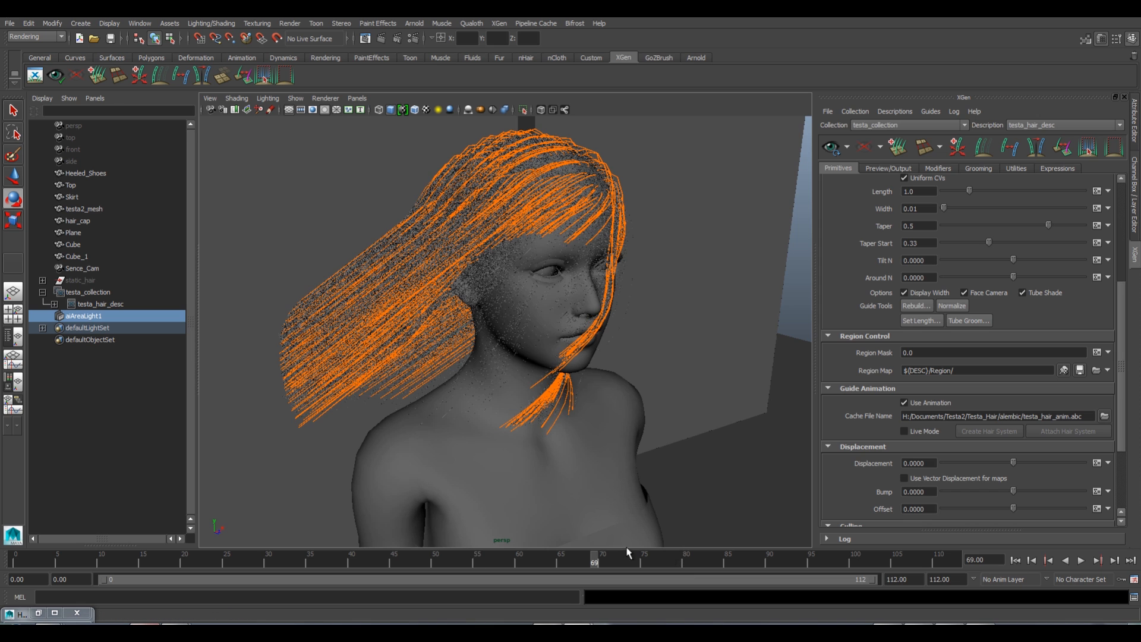
left_click(751, 558)
left_click(905, 556)
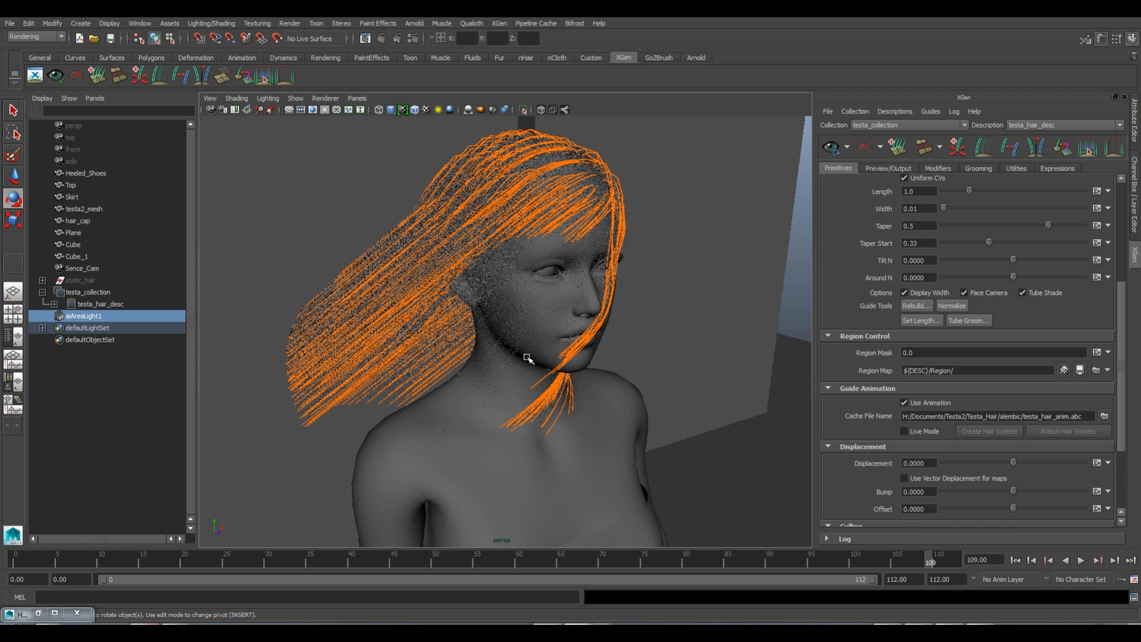
Reframe the character's head and hair, render frame 109 as a test, and minimize the Render View.
left_click_drag(515, 358, 501, 354, "alt")
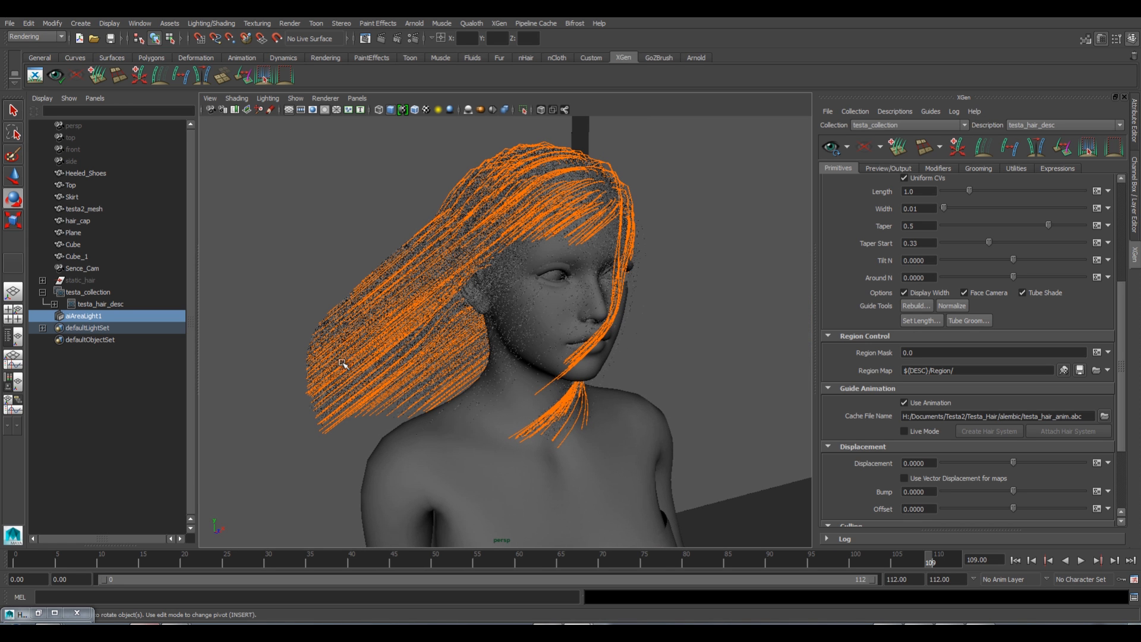
left_click(382, 39)
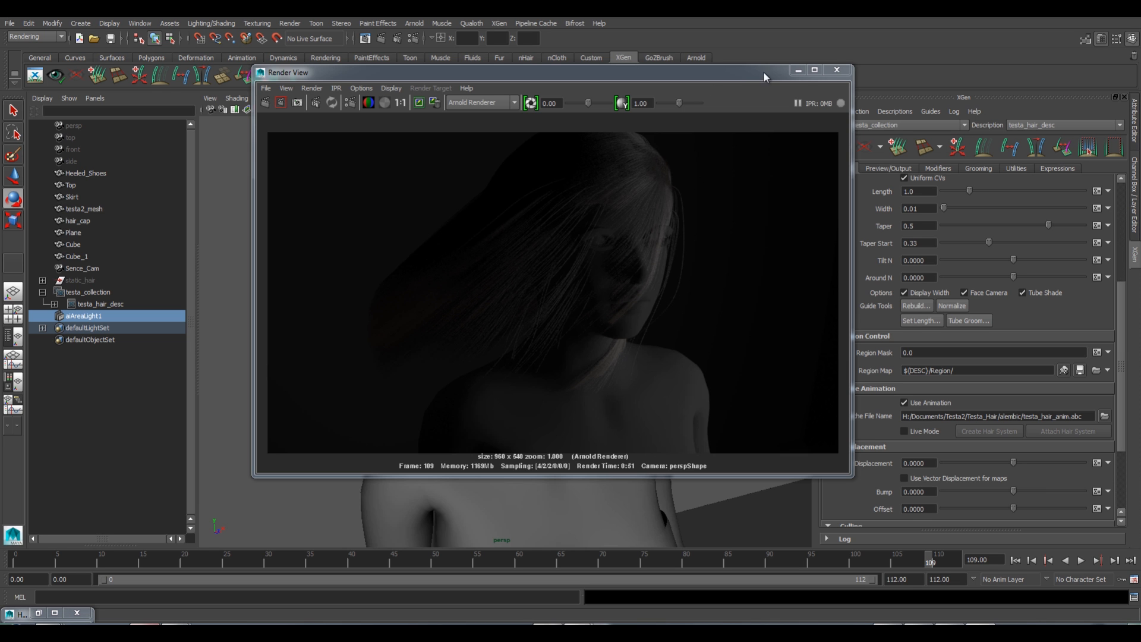
left_click(797, 70)
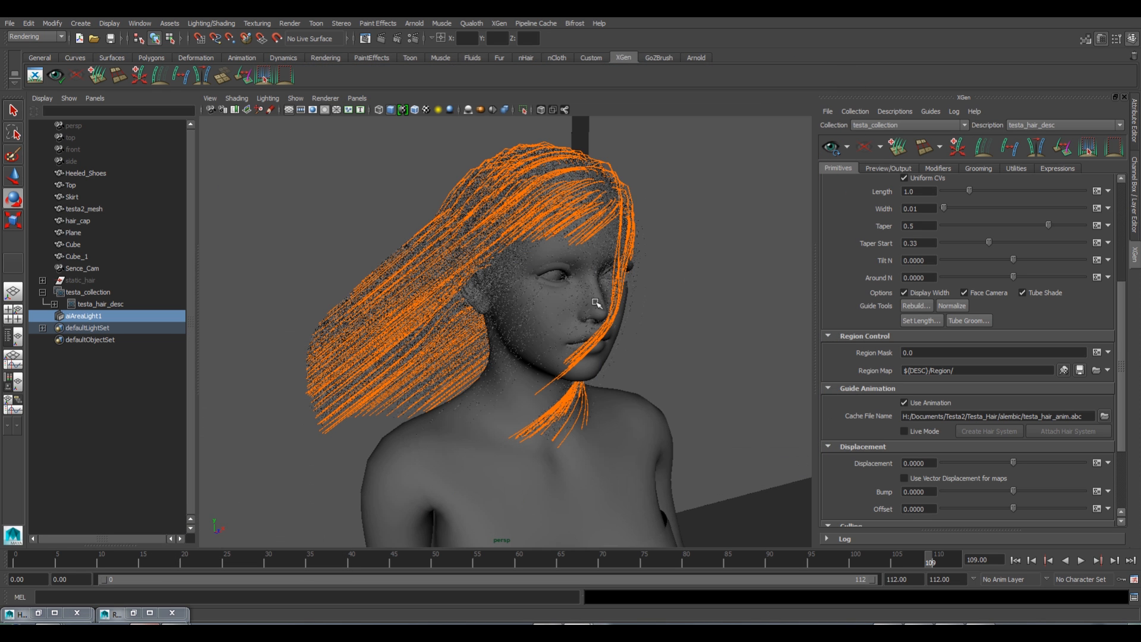
mouse_move(591, 321)
left_mouse_down("alt")
mouse_move(537, 321)
mouse_move(576, 319)
left_mouse_up("alt")
right_click_drag(576, 319, 546, 327, "alt")
middle_click_drag(545, 327, 542, 343, "alt")
left_click_drag(526, 345, 527, 314, "alt")
mouse_move(528, 314)
middle_mouse_down("alt")
mouse_move(531, 335)
mouse_move(529, 316)
middle_mouse_up("alt")
mouse_move(527, 325)
left_mouse_down("alt")
mouse_move(527, 349)
mouse_move(518, 338)
left_mouse_up("alt")
right_click_drag(515, 334, 525, 326, "alt")
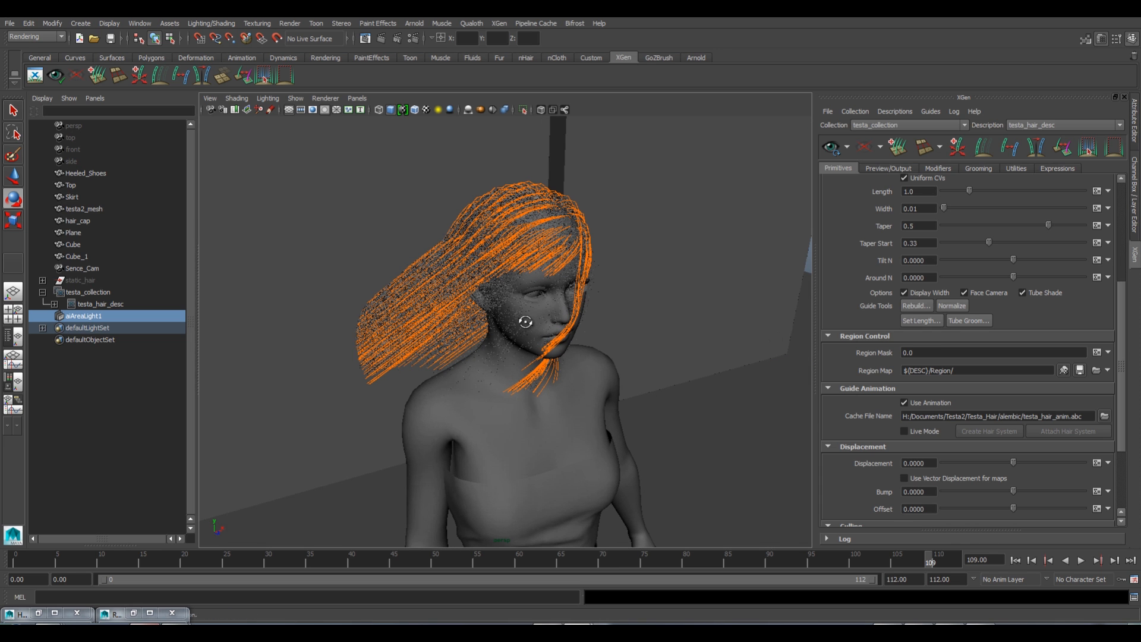
mouse_move(522, 318)
left_mouse_down("alt")
mouse_move(533, 306)
mouse_move(511, 337)
left_mouse_up("alt")
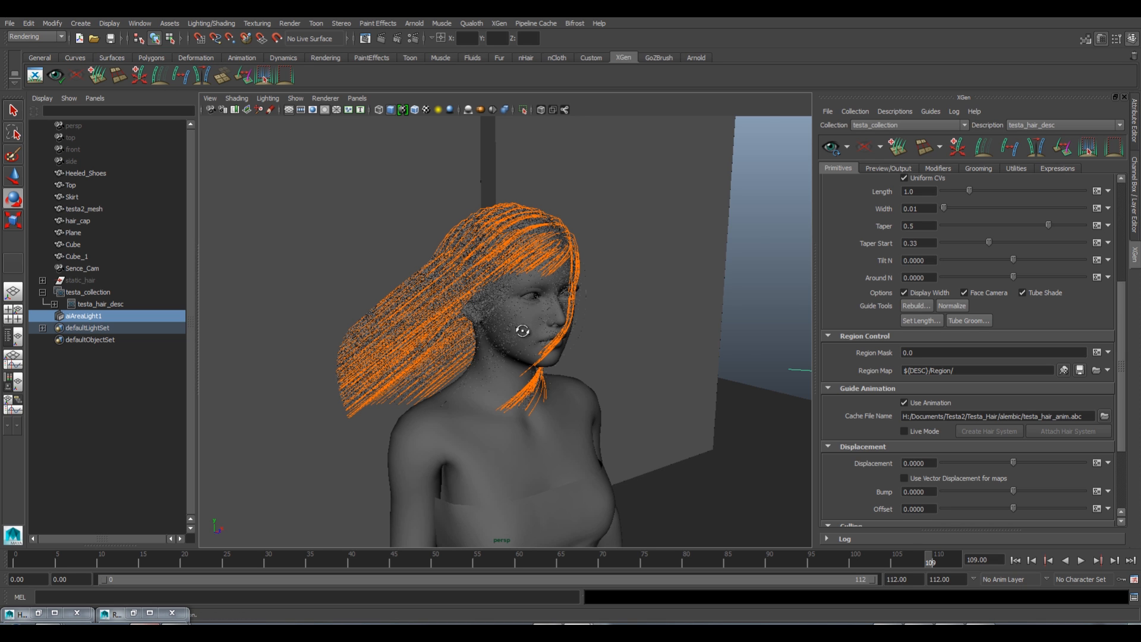
left_click_drag(522, 326, 609, 293, "alt")
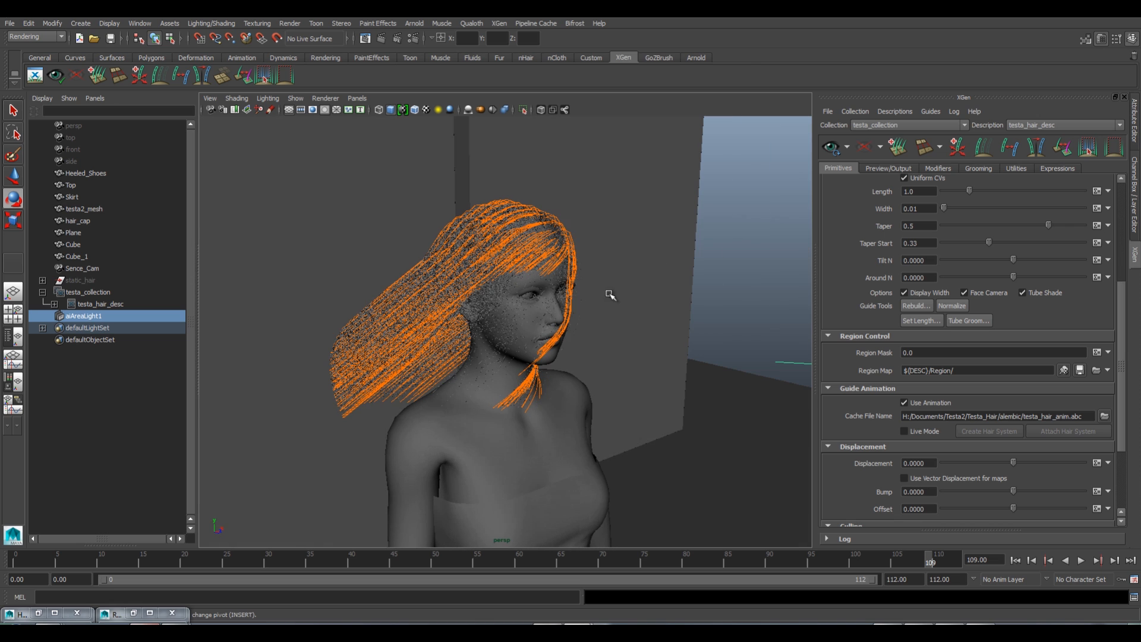
Export the XGen patches for batch render as animated, with a frame range of 0 to 112.
left_click(883, 168)
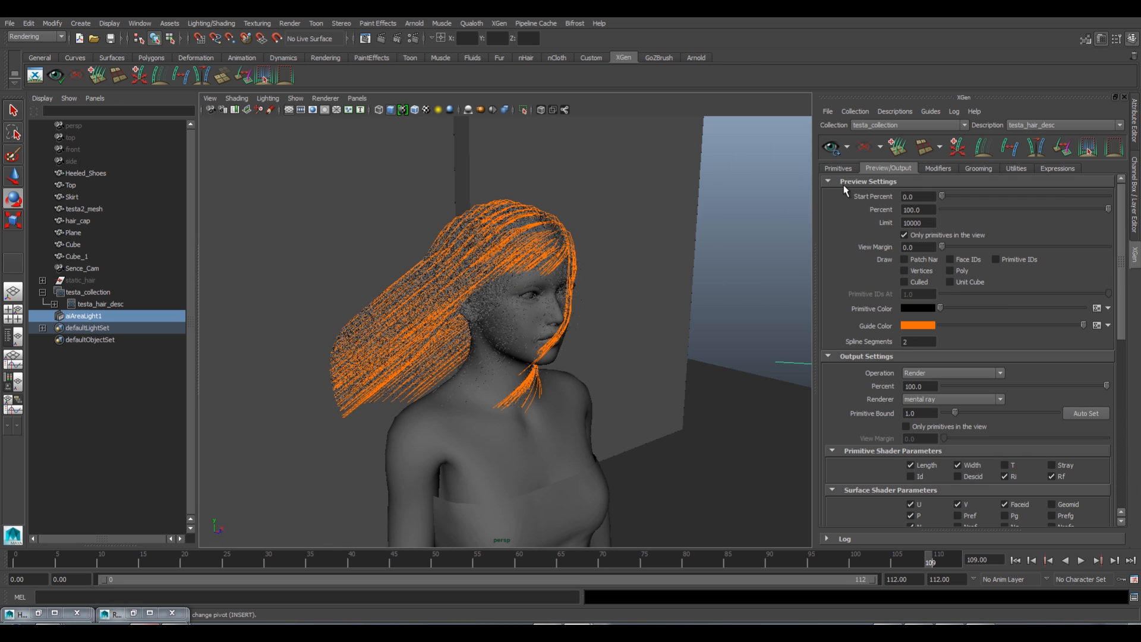
left_click(837, 168)
left_click(829, 112)
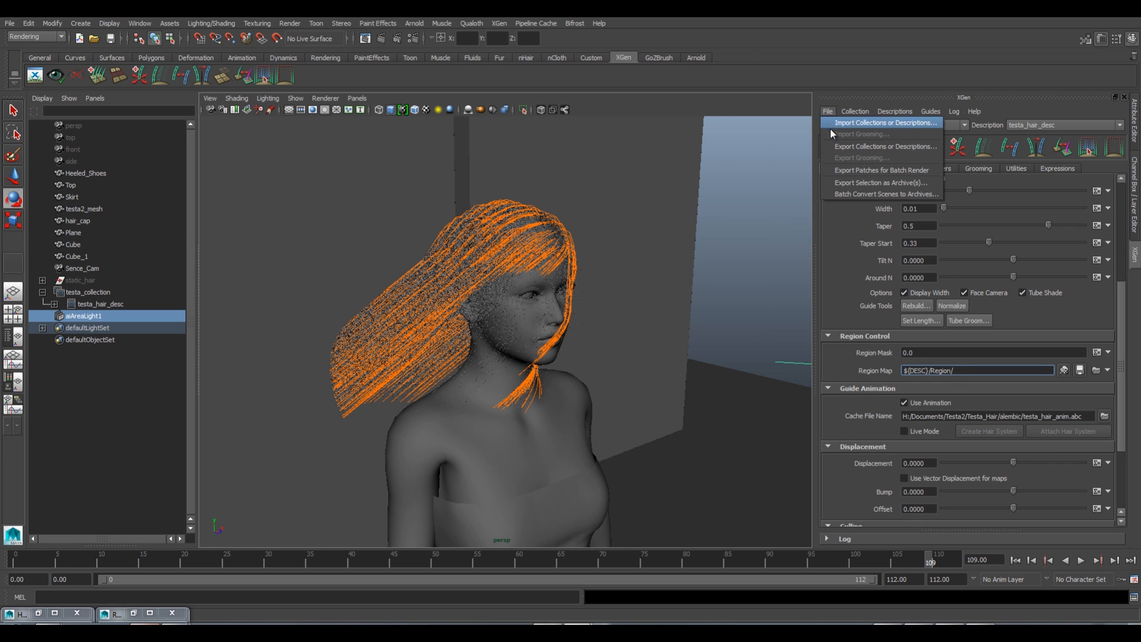
left_click(896, 170)
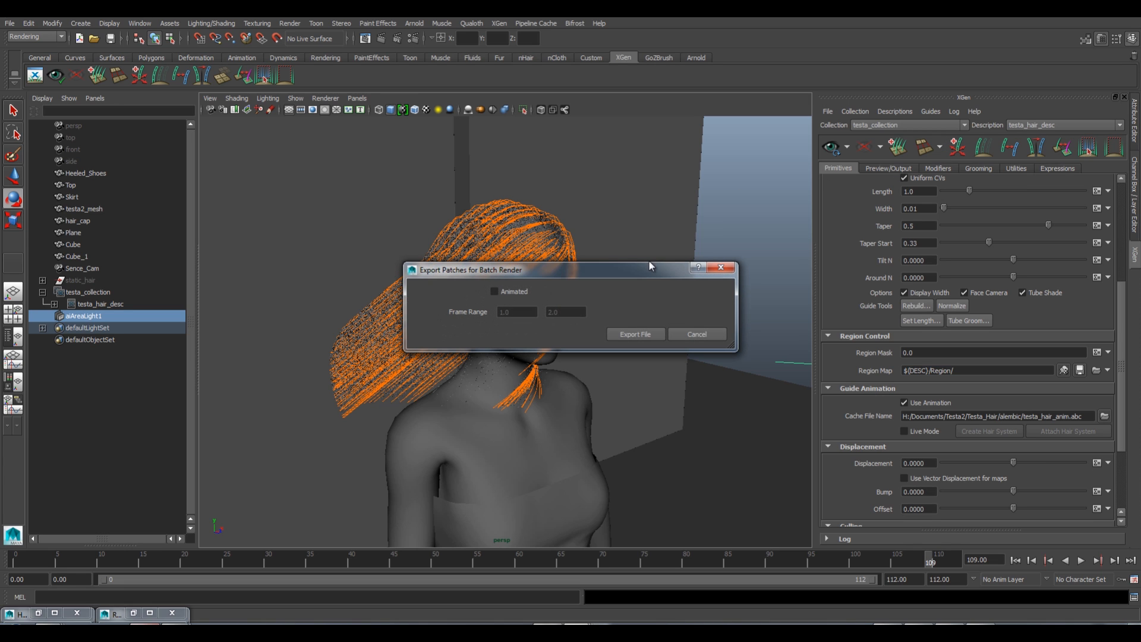
left_click(494, 291)
key("Tab")
type("0")
left_click(569, 312)
type("112")
left_click(630, 332)
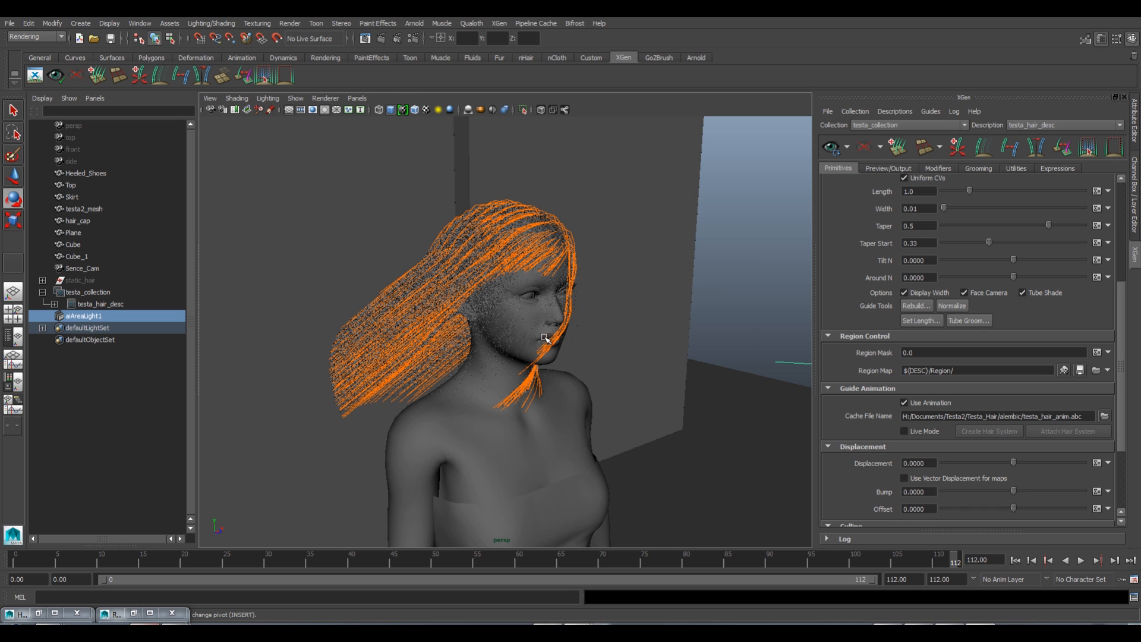
left_click_drag(535, 337, 488, 328, "alt")
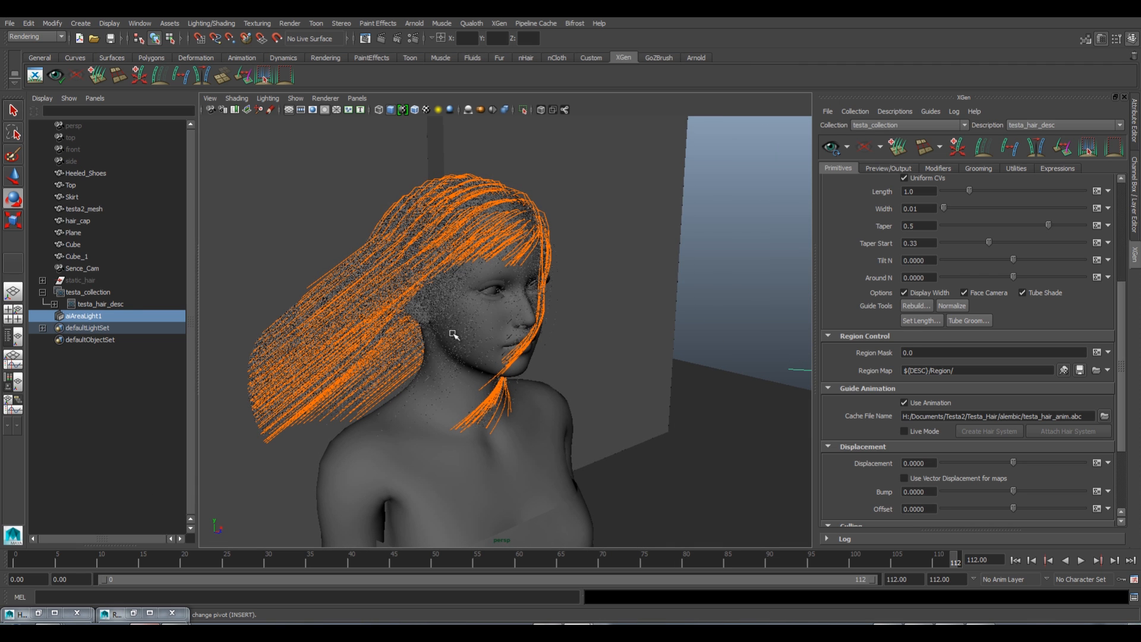
scroll(480, 339, "down", 2)
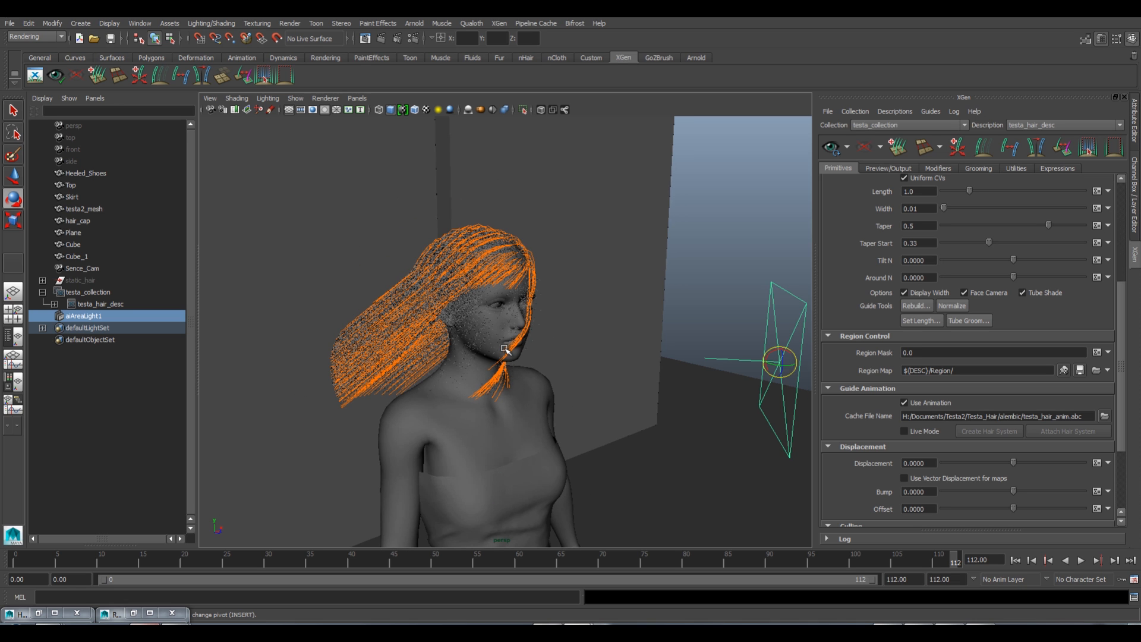
left_click_drag(503, 349, 507, 324, "alt")
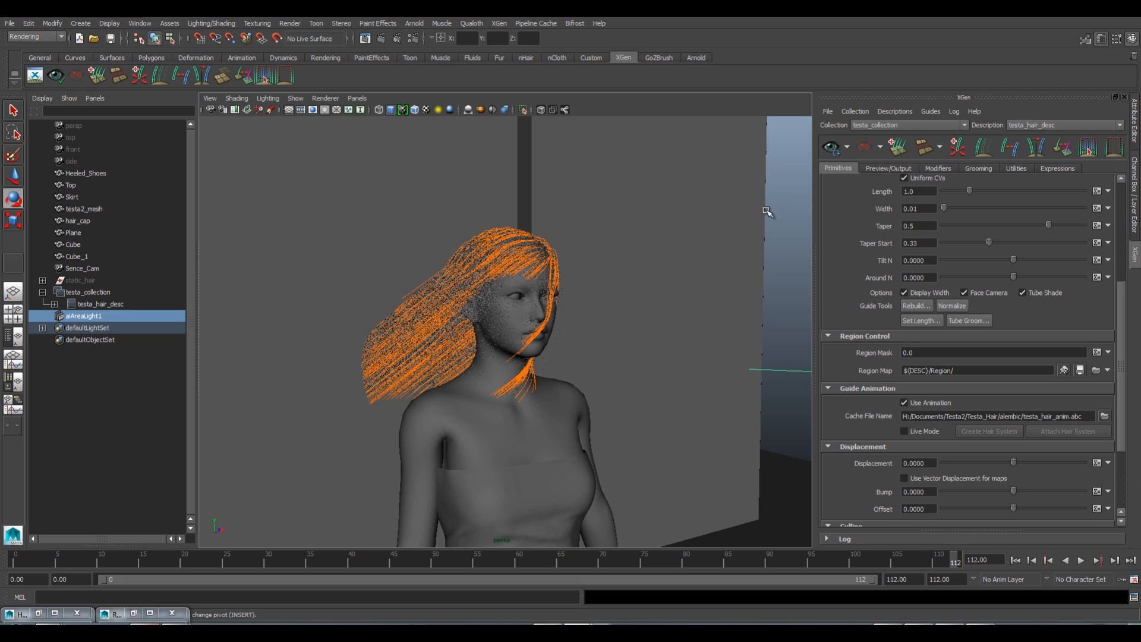
left_click(827, 111)
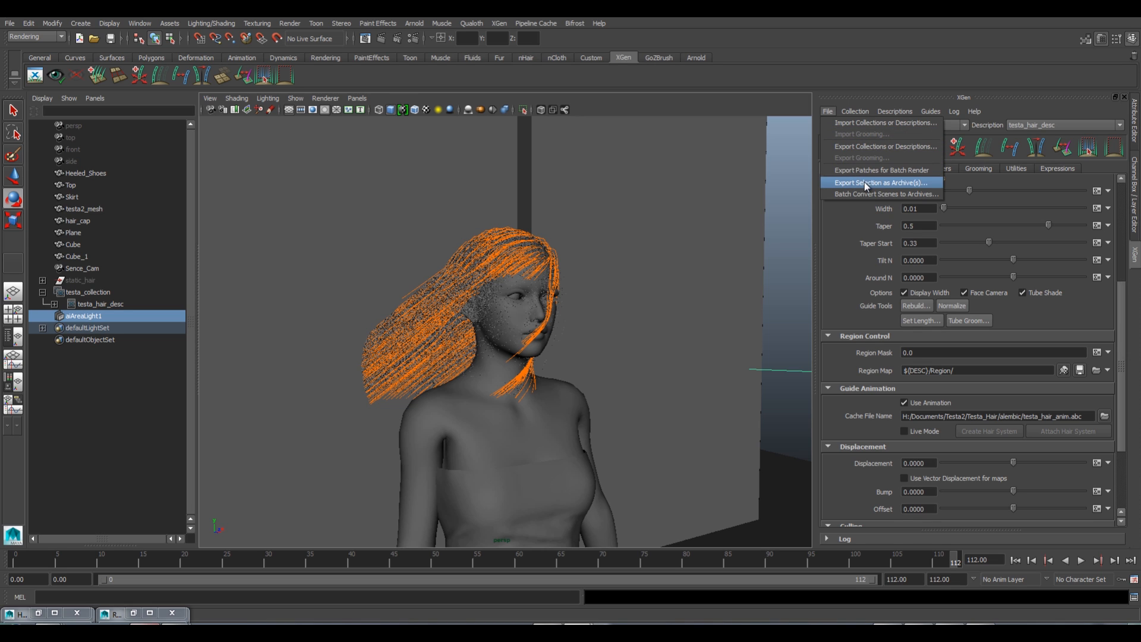
left_click(845, 269)
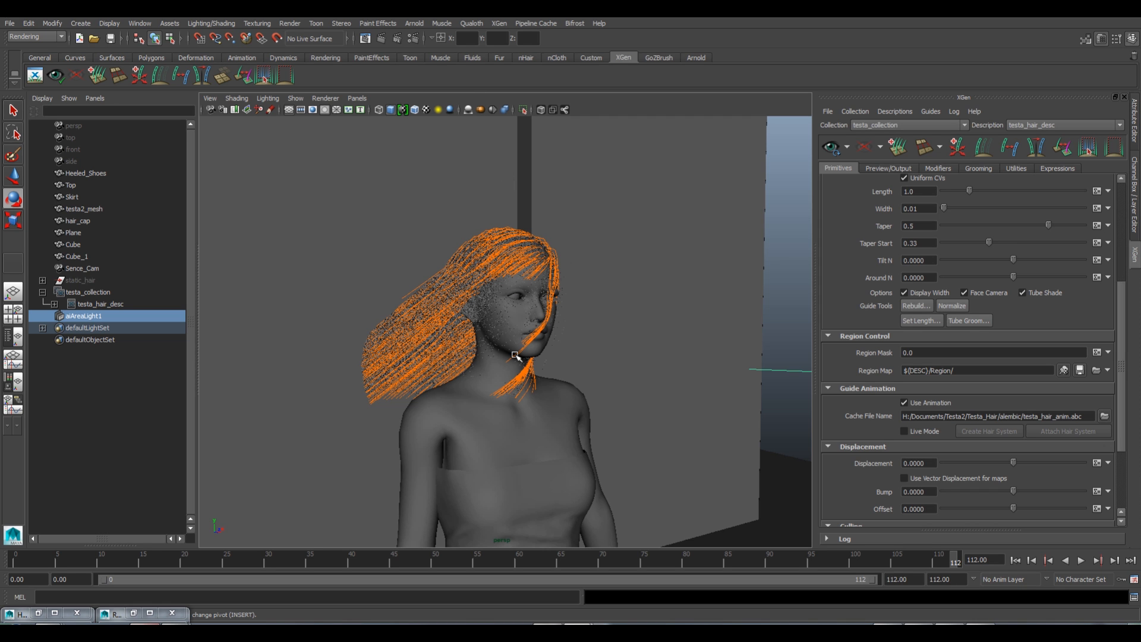
left_click_drag(511, 355, 526, 380, "alt")
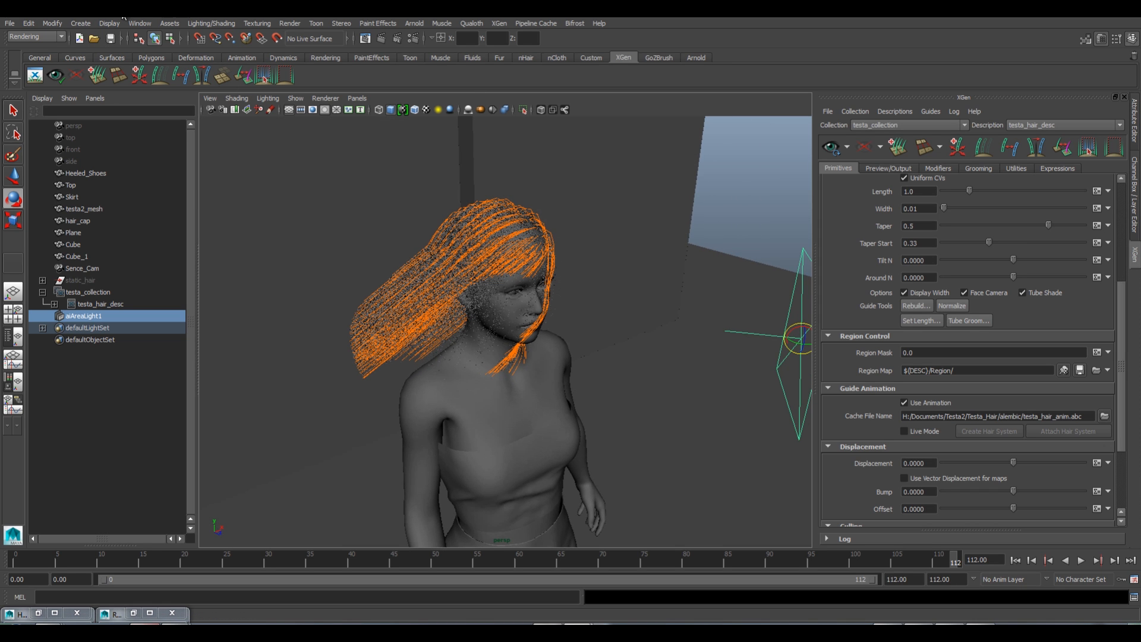
scroll(511, 333, "up", 5)
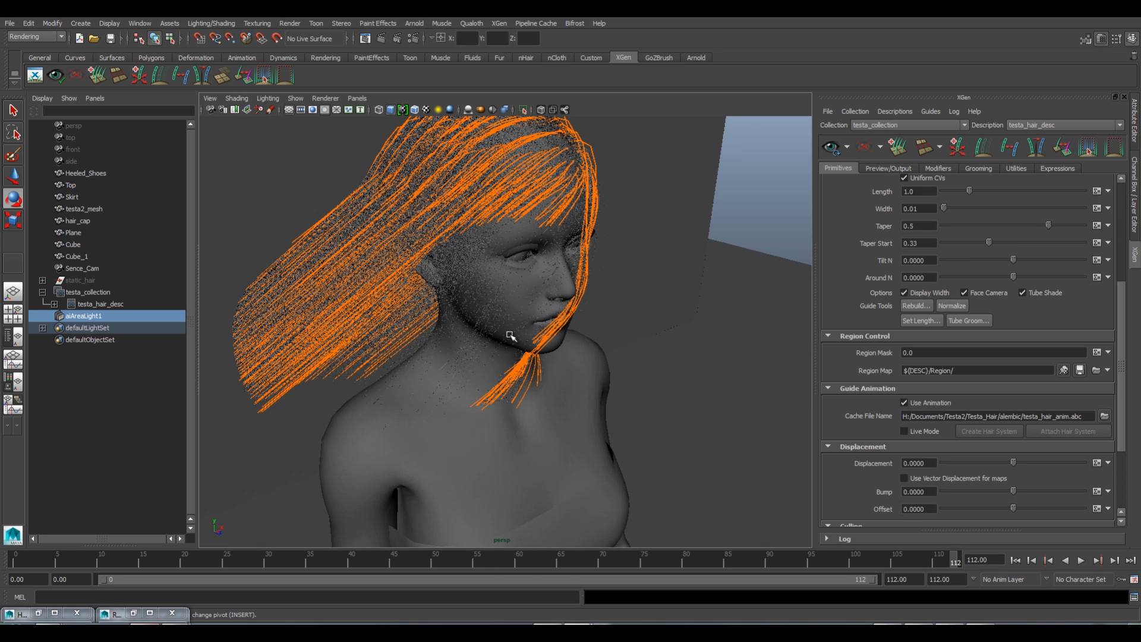
left_click_drag(495, 315, 519, 321, "alt")
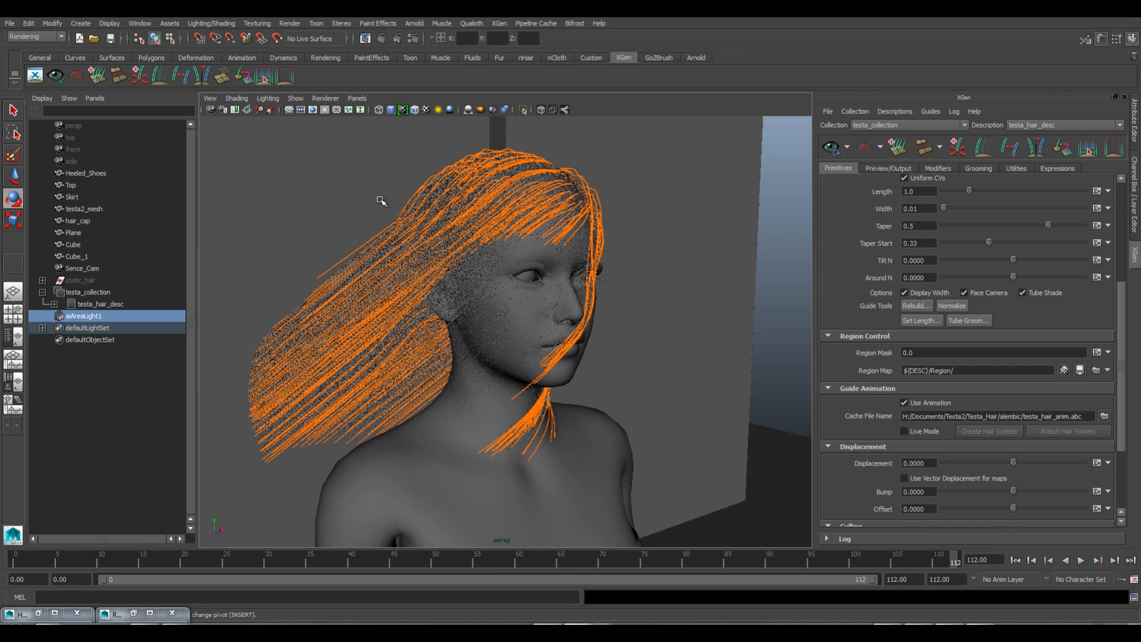
left_click(134, 613)
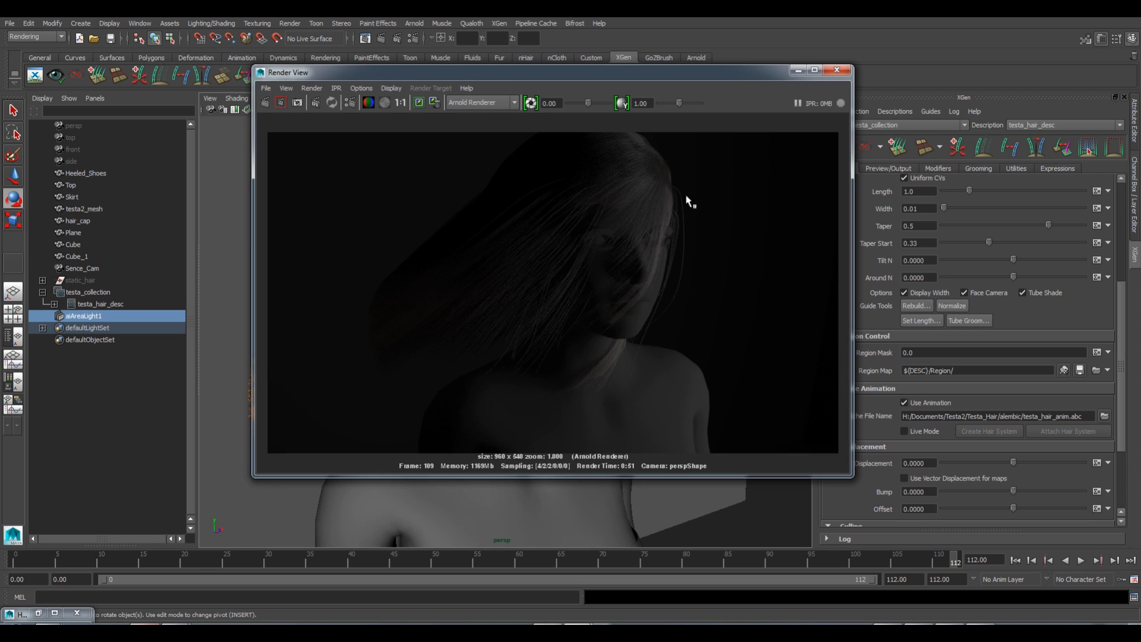
left_click(796, 70)
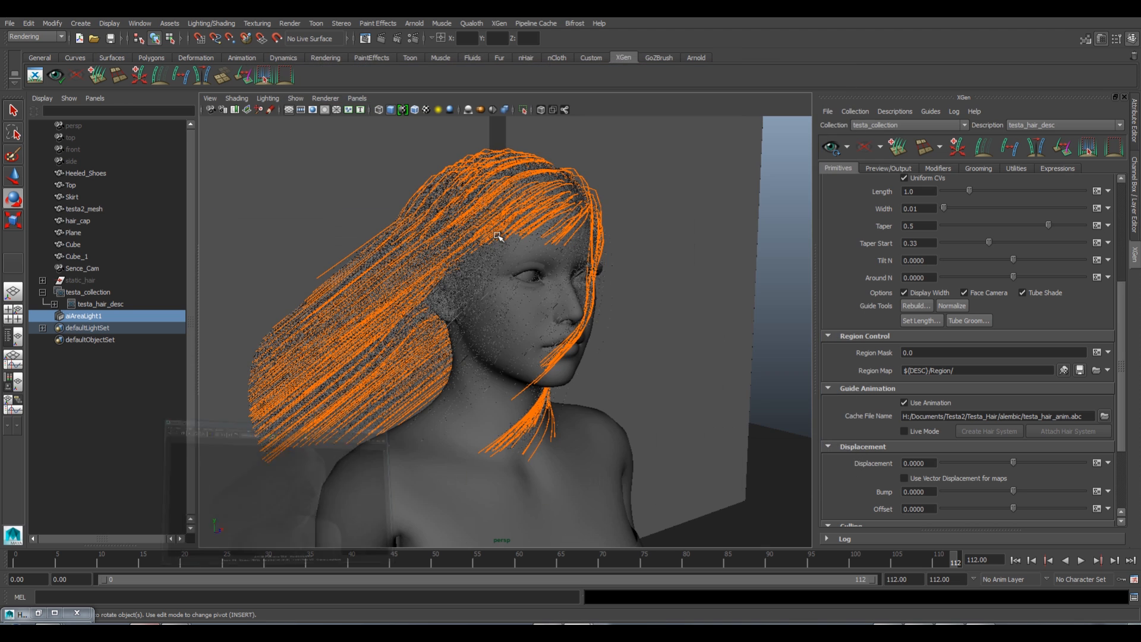
In the common render settings, remove persp from the renderable cameras, keep Sence_Cam, and review the image size settings.
left_click(412, 38)
left_click(512, 176)
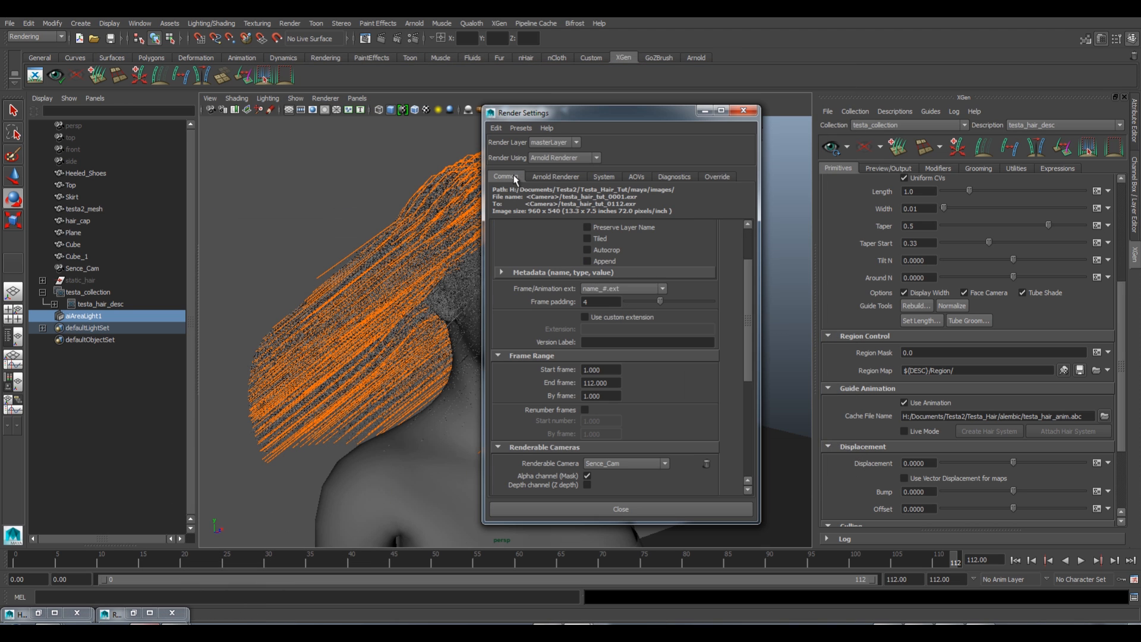
scroll(537, 306, "up", 3)
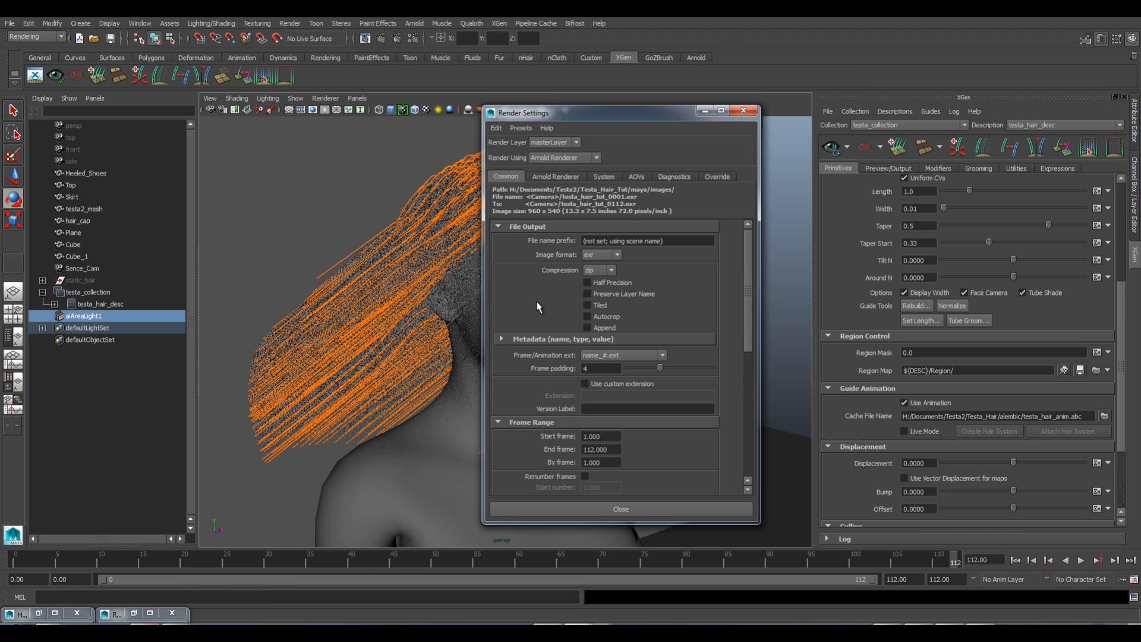
scroll(535, 342, "down", 5)
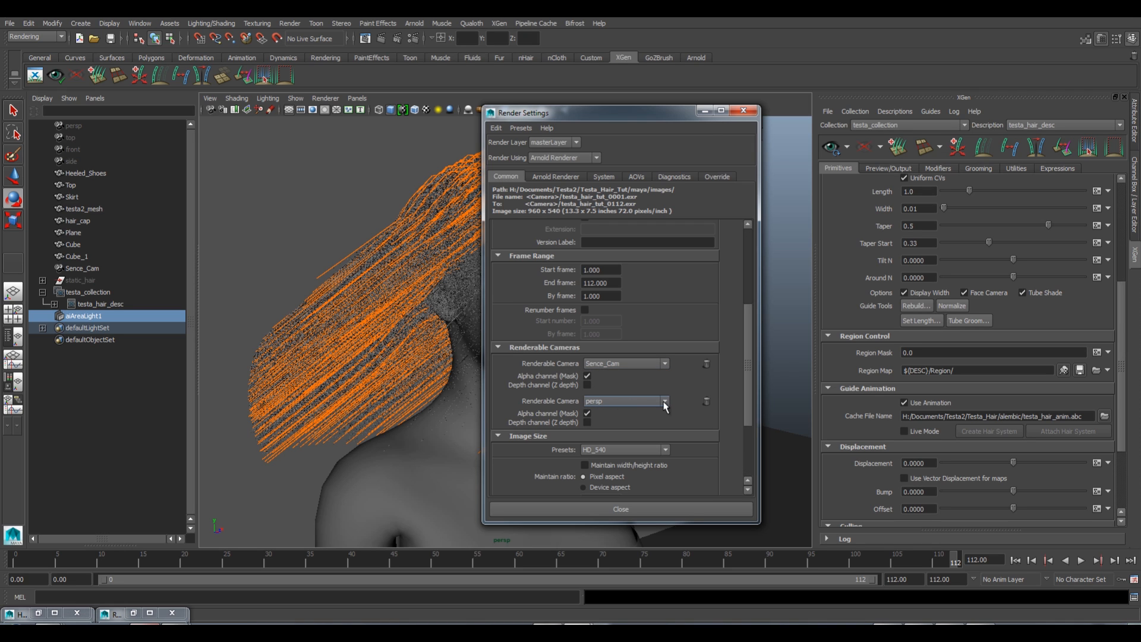
left_click(706, 401)
scroll(547, 379, "down", 1)
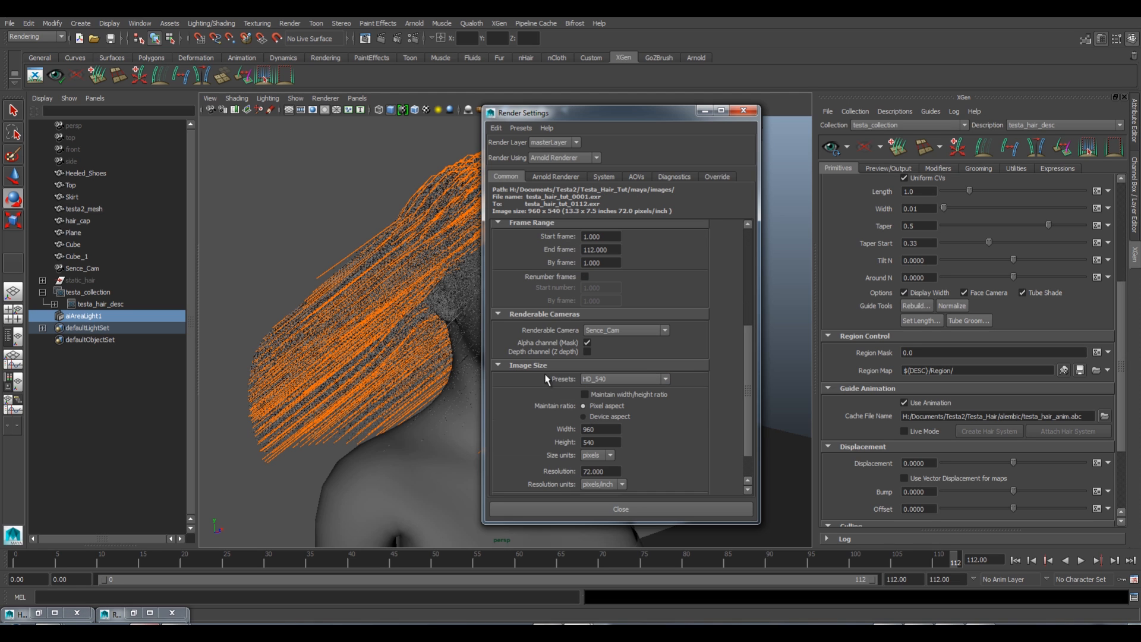
scroll(526, 410, "down", 1)
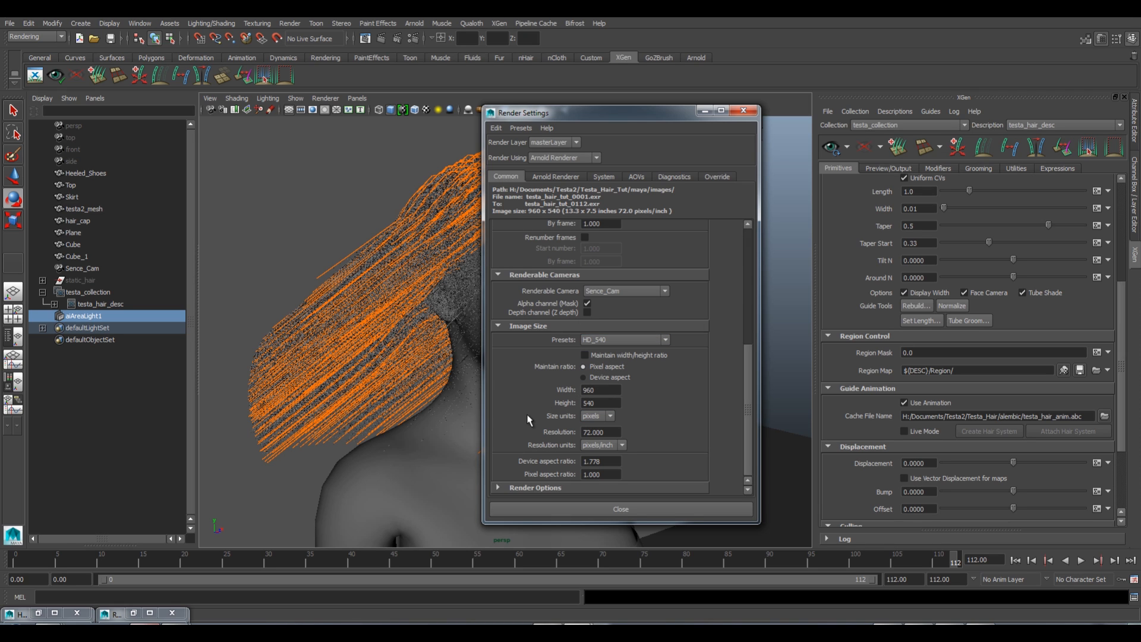
Review the file output, frame range, camera and image size render settings, along with the Arnold sampling values.
scroll(547, 434, "up", 1)
scroll(544, 437, "down", 1)
scroll(537, 435, "up", 8)
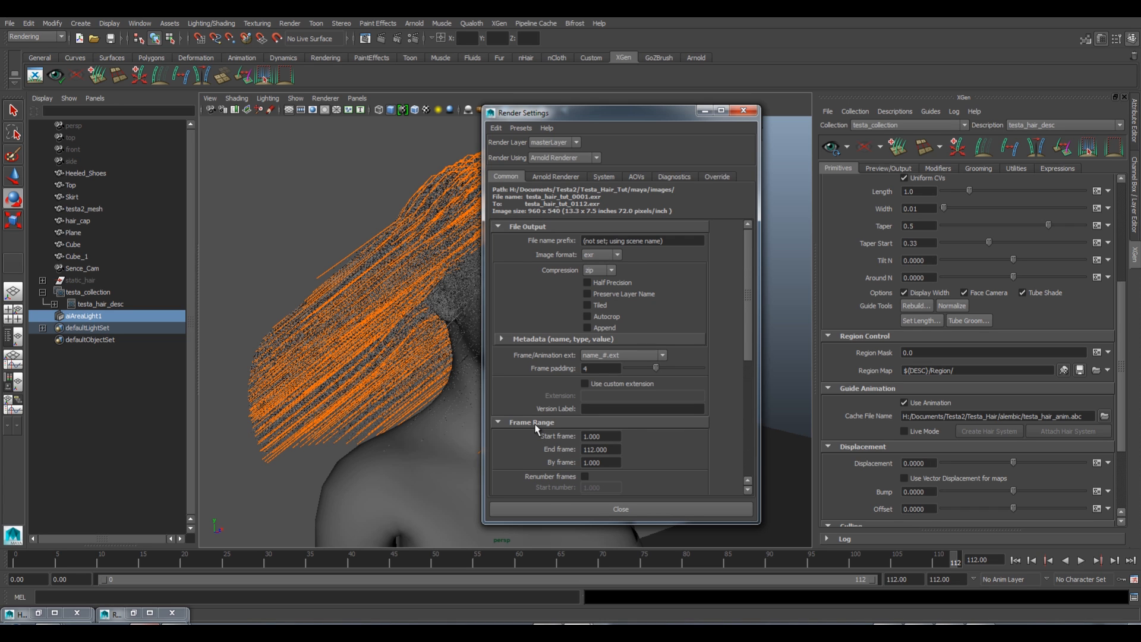
left_click(563, 180)
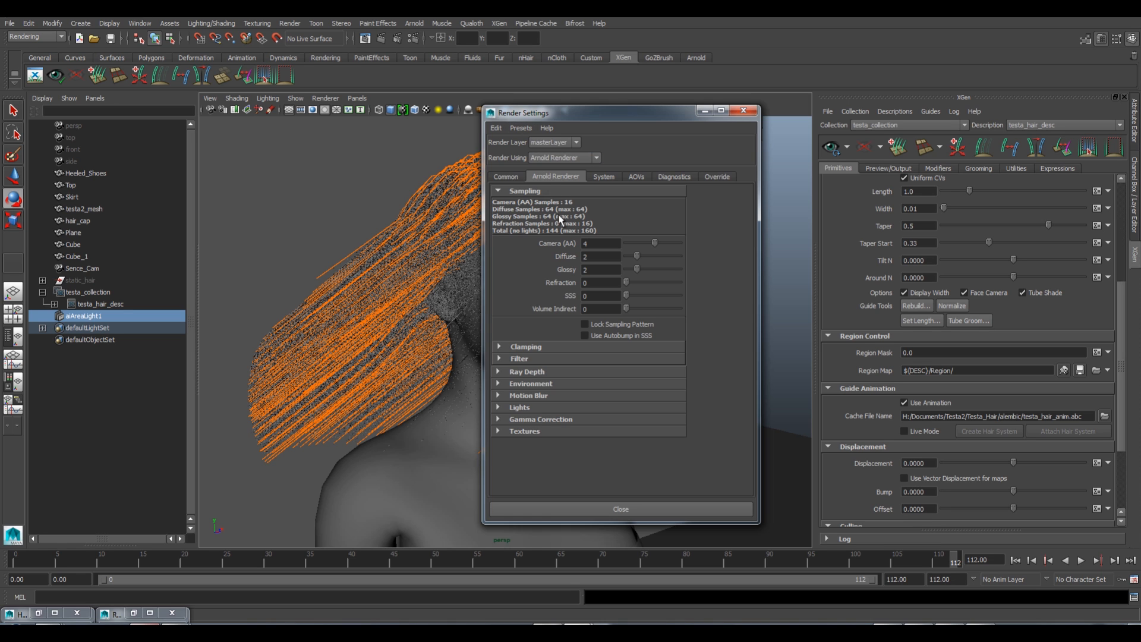
left_click(517, 178)
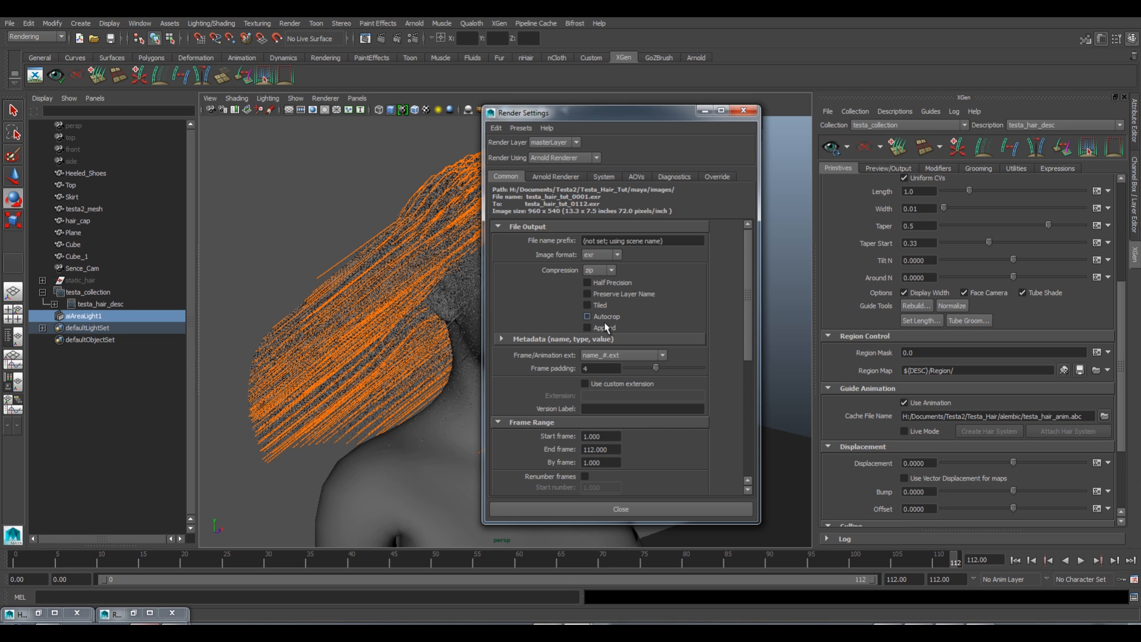
scroll(553, 406, "down", 3)
scroll(553, 406, "down", 3)
scroll(556, 291, "up", 5)
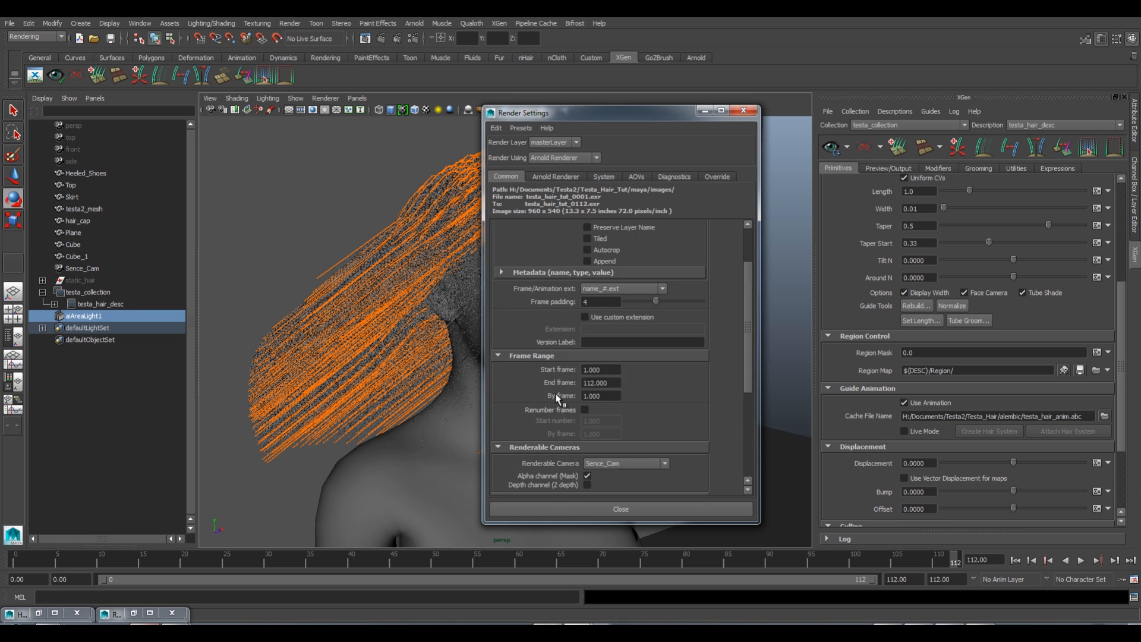
scroll(555, 297, "down", 5)
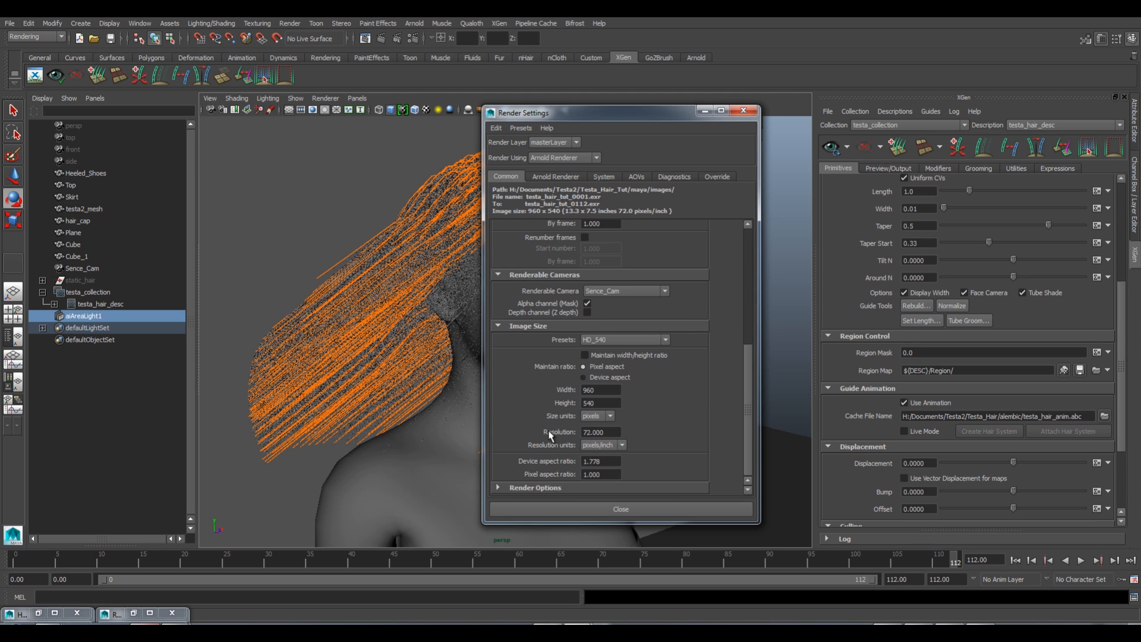
double_click(599, 476)
left_click(606, 472)
scroll(544, 388, "up", 5)
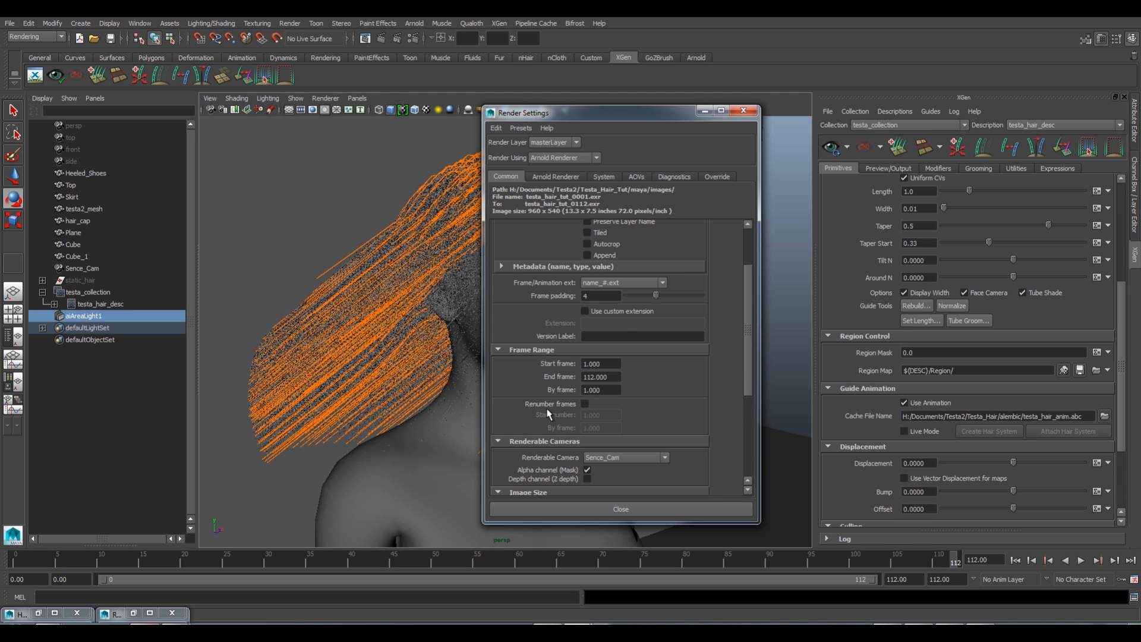
Set the render's start frame to 0 and close the render settings.
scroll(548, 414, "up", 3)
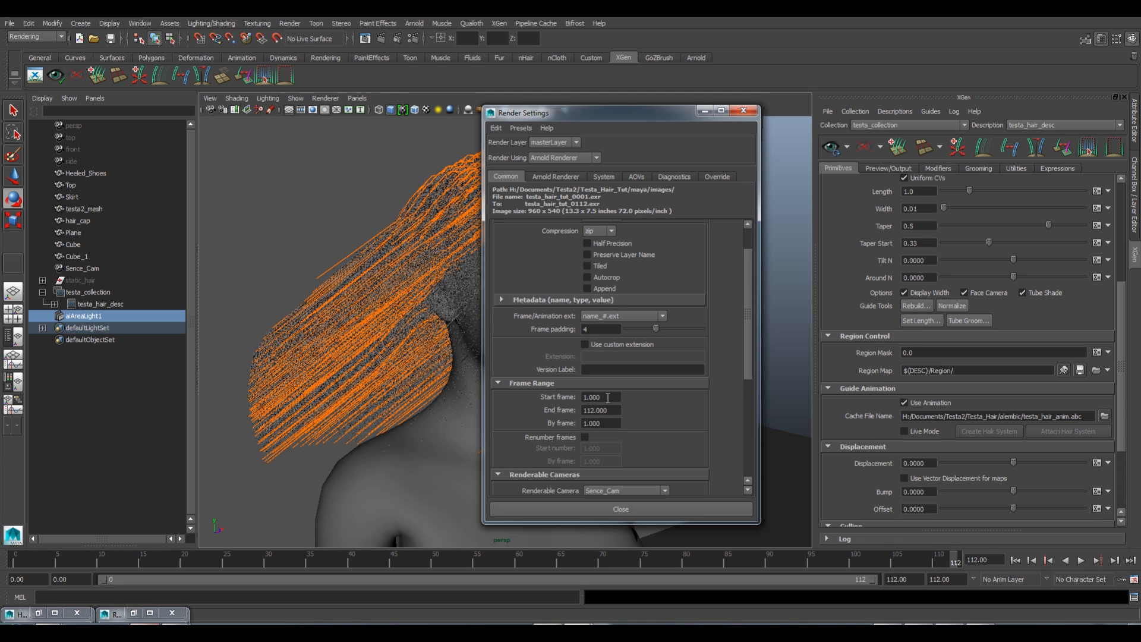
left_click(607, 397)
type("0")
left_click(598, 410)
left_click(607, 424)
scroll(519, 325, "up", 3)
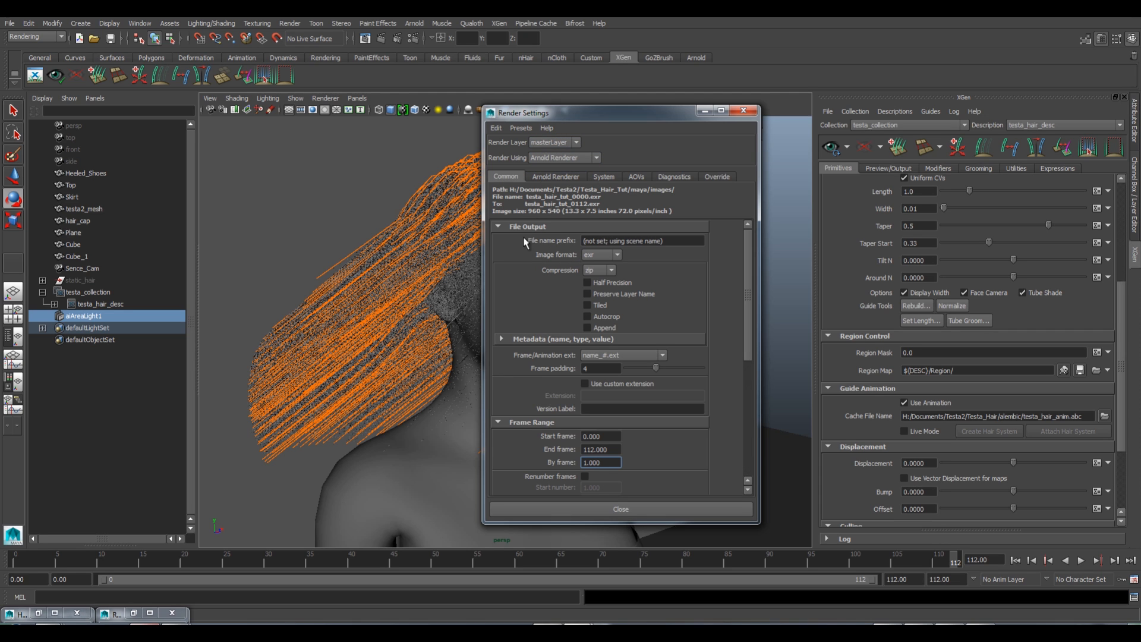
left_click(622, 508)
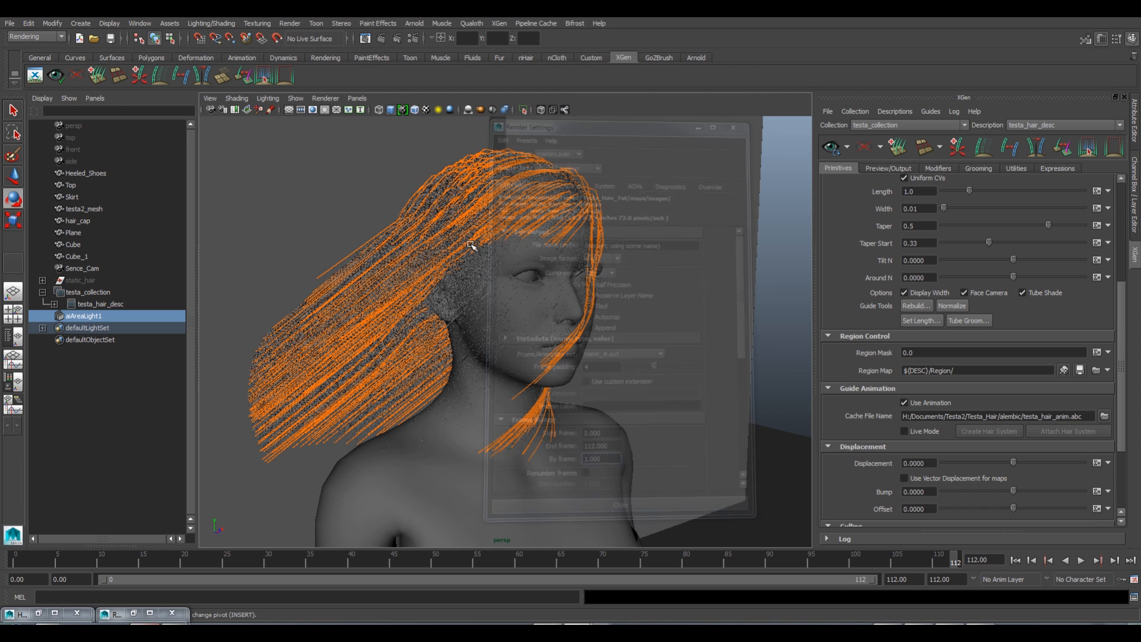
Reopen the render settings to recheck the output path, frame range and renderable camera, and close them.
left_click(284, 22)
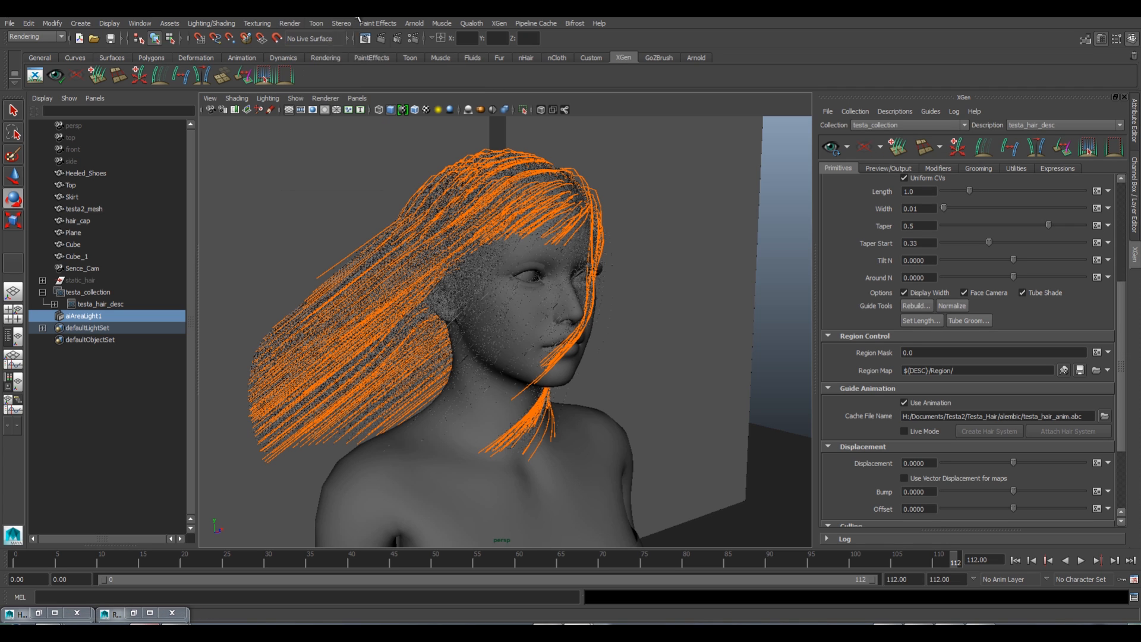
mouse_move(385, 25)
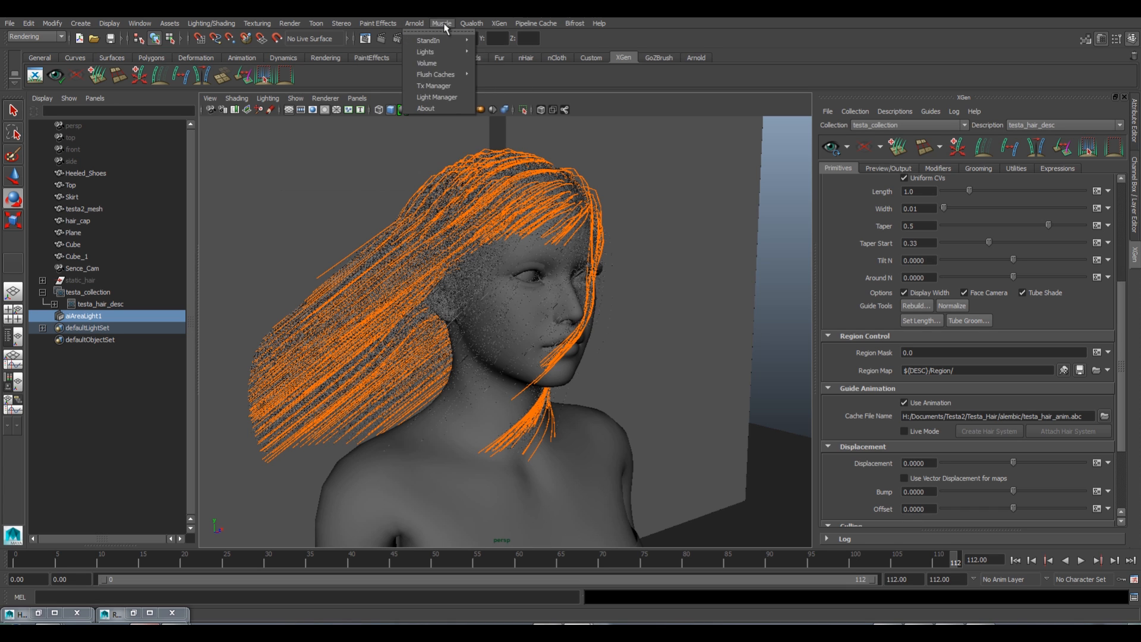
left_click(412, 38)
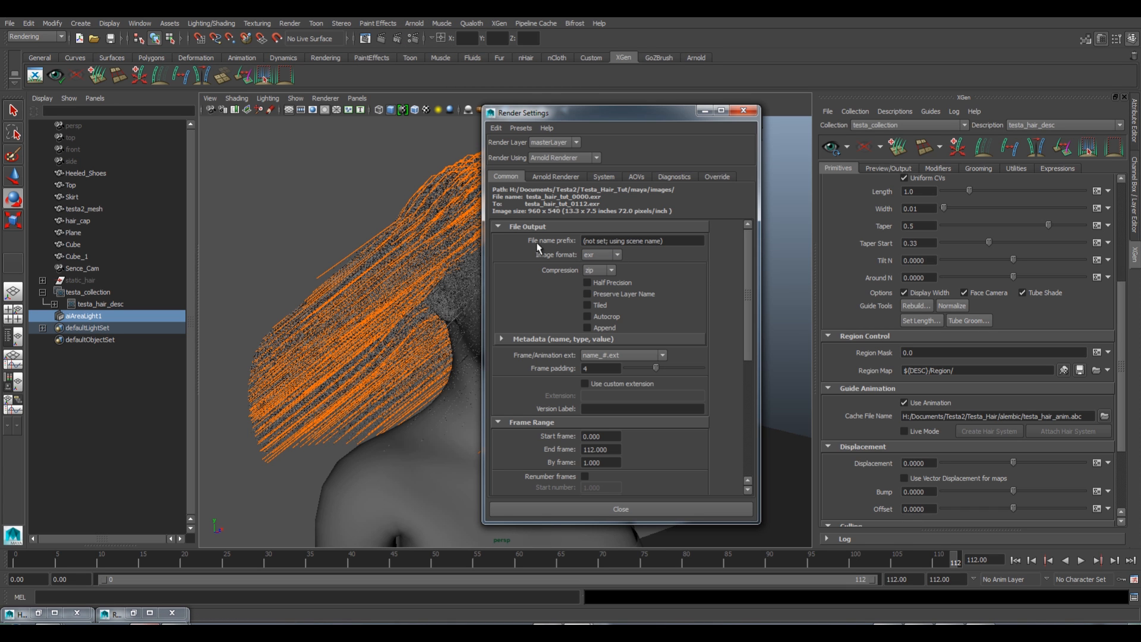
scroll(531, 290, "down", 10)
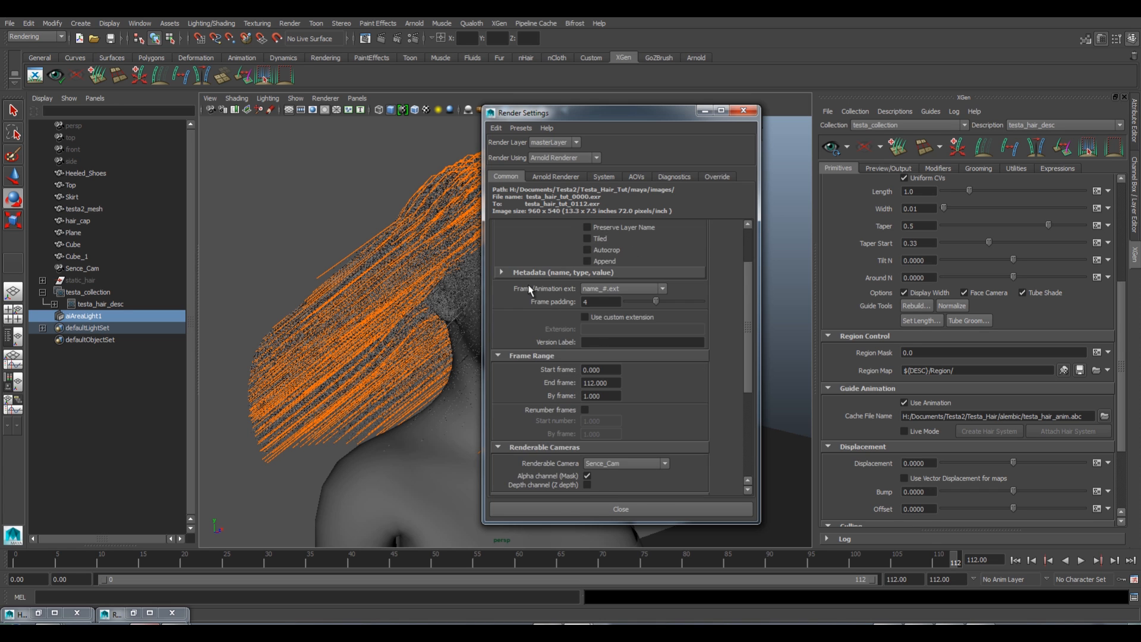
scroll(531, 290, "up", 10)
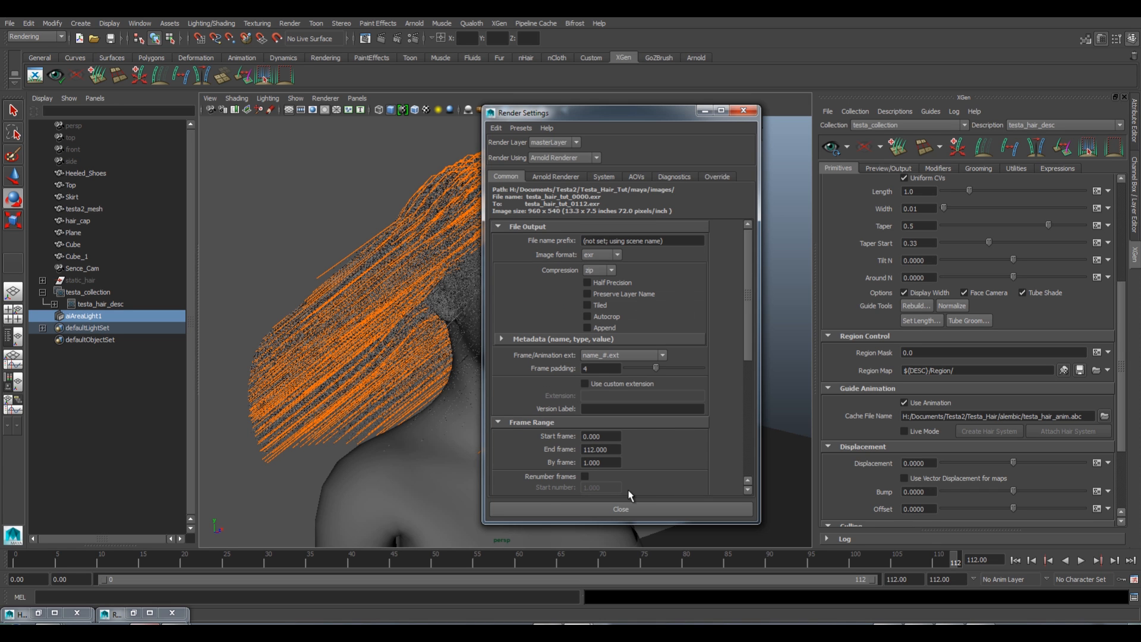
left_click(648, 509)
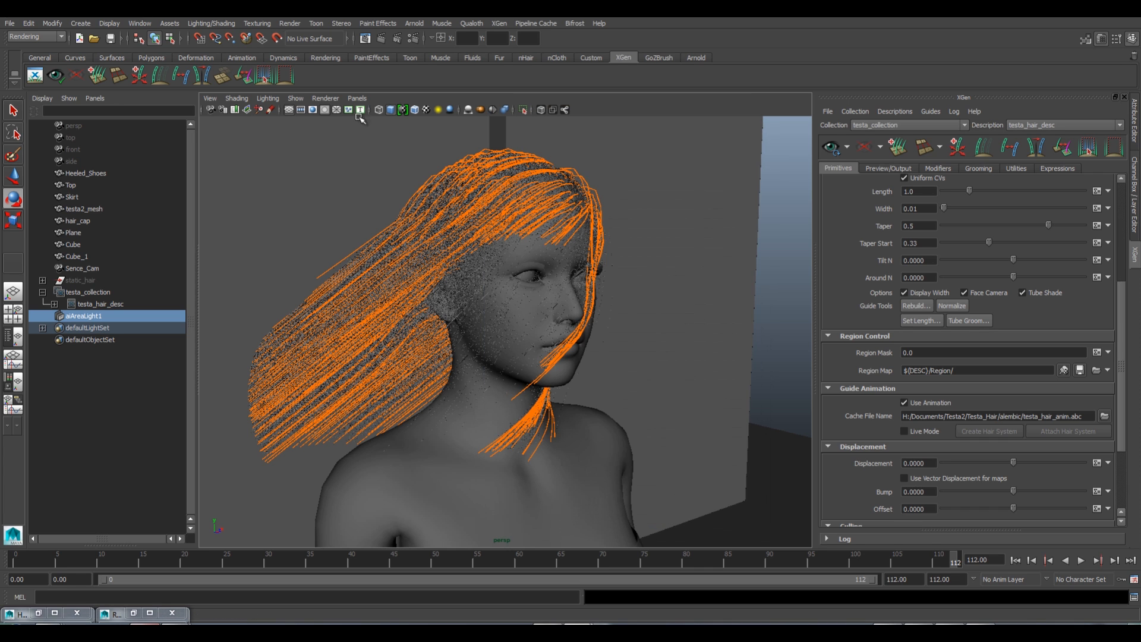
Start a batch render of the scene and confirm the potentially long task.
left_click(298, 24)
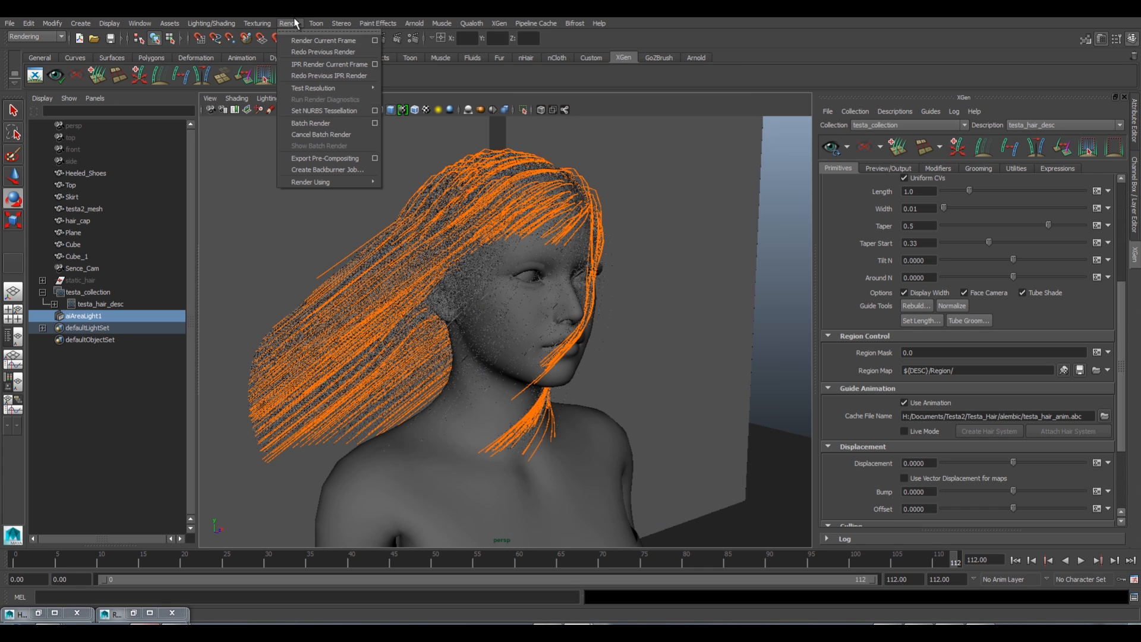
left_click(332, 119)
left_click(550, 323)
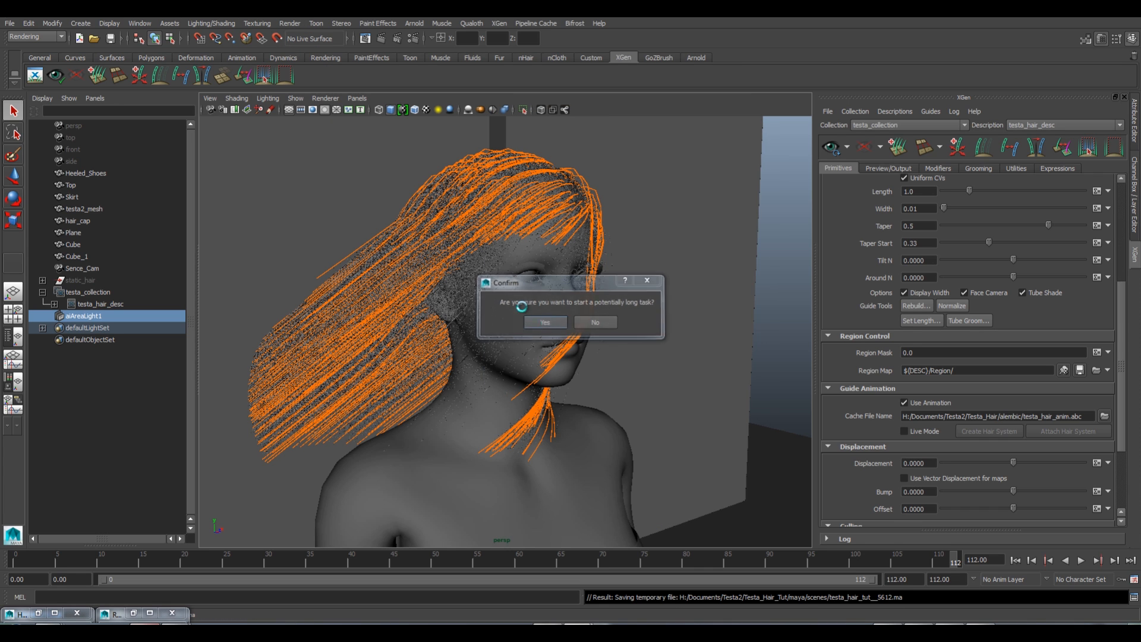
Switch to the maya project folder in Windows Explorer and inspect the earlier test renders in images/tmp/persp.
mouse_move(106, 629)
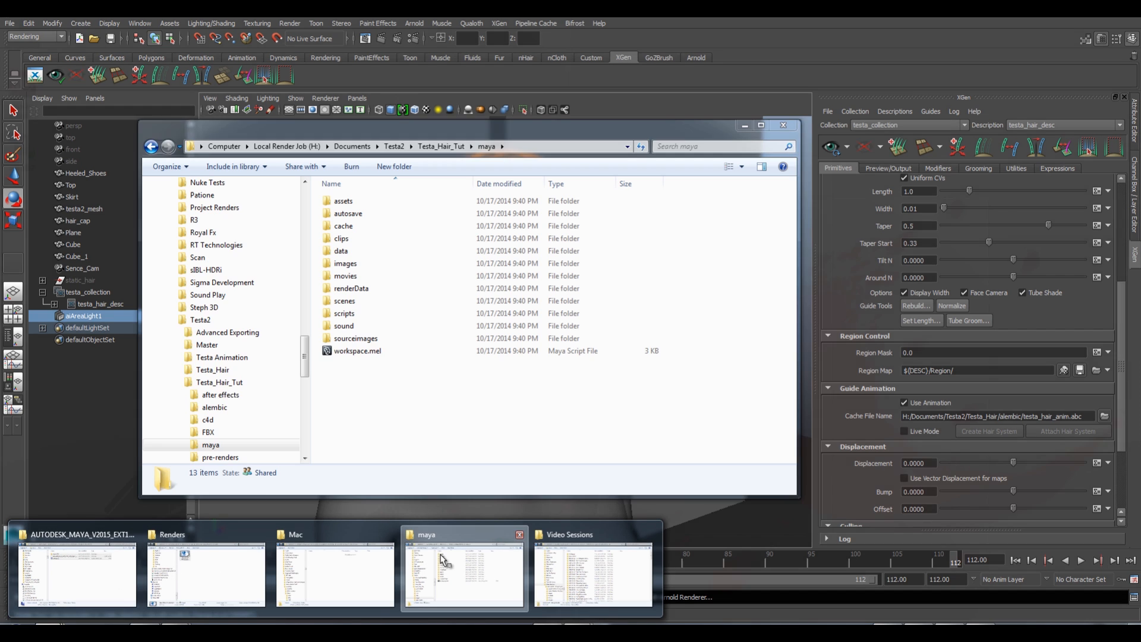
left_click(442, 560)
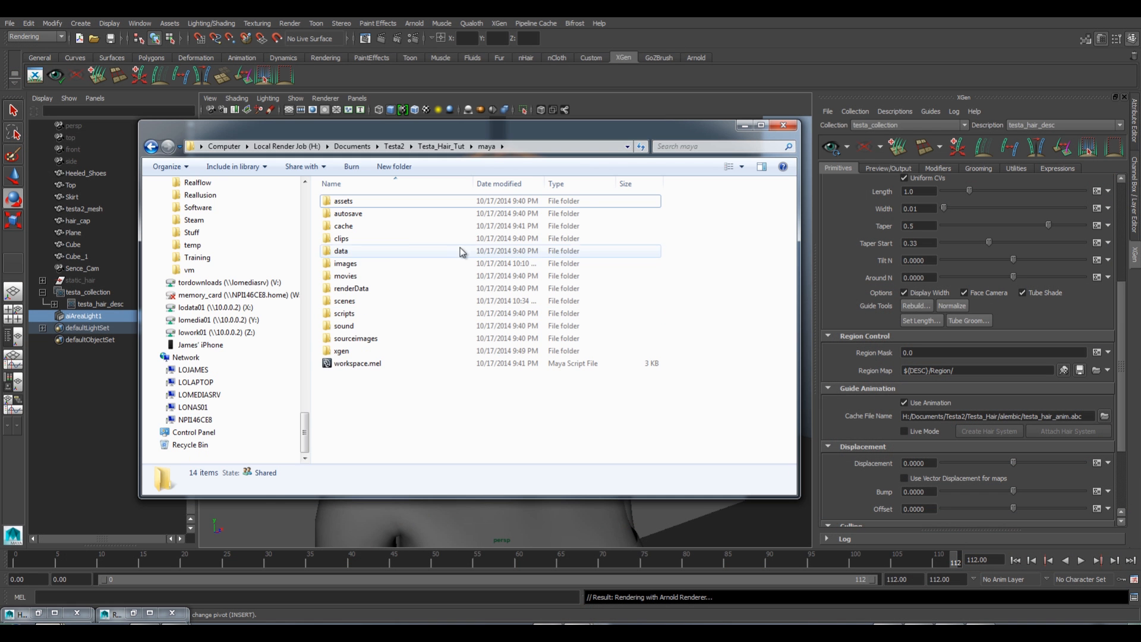
double_click(346, 264)
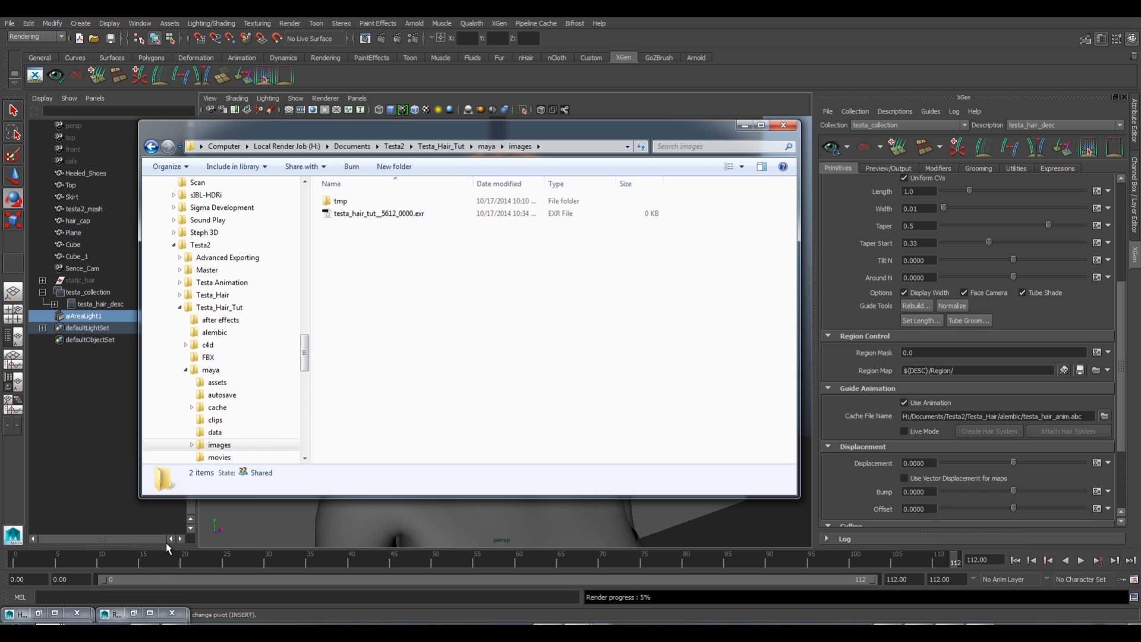
double_click(341, 201)
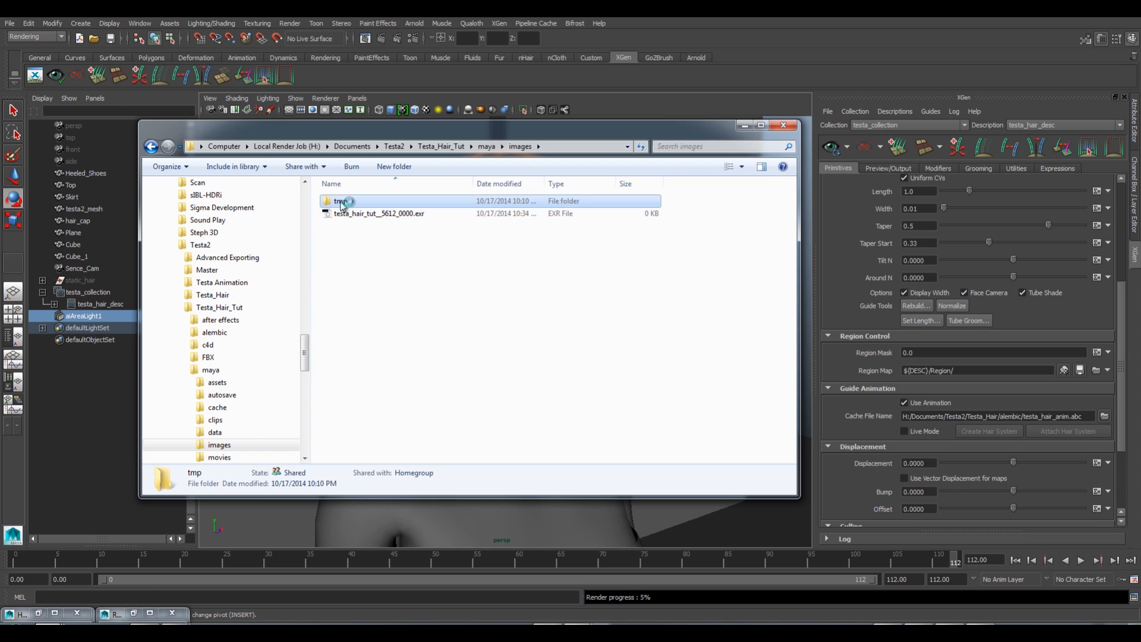
double_click(343, 202)
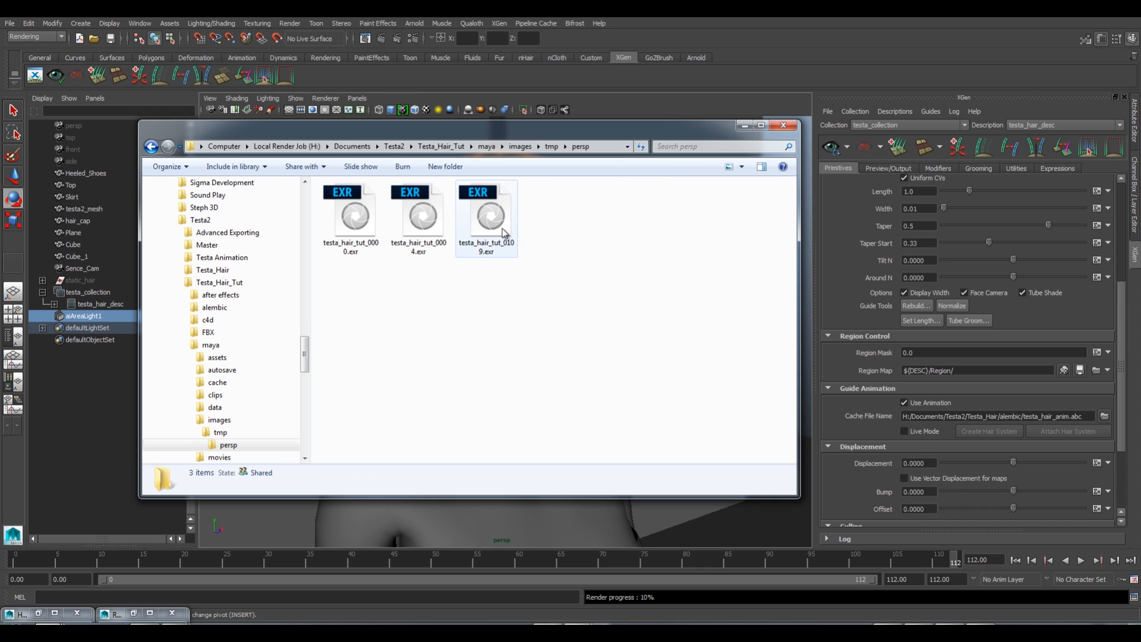
Return to the images folder and check the EXR frames written by the batch render.
left_click(521, 147)
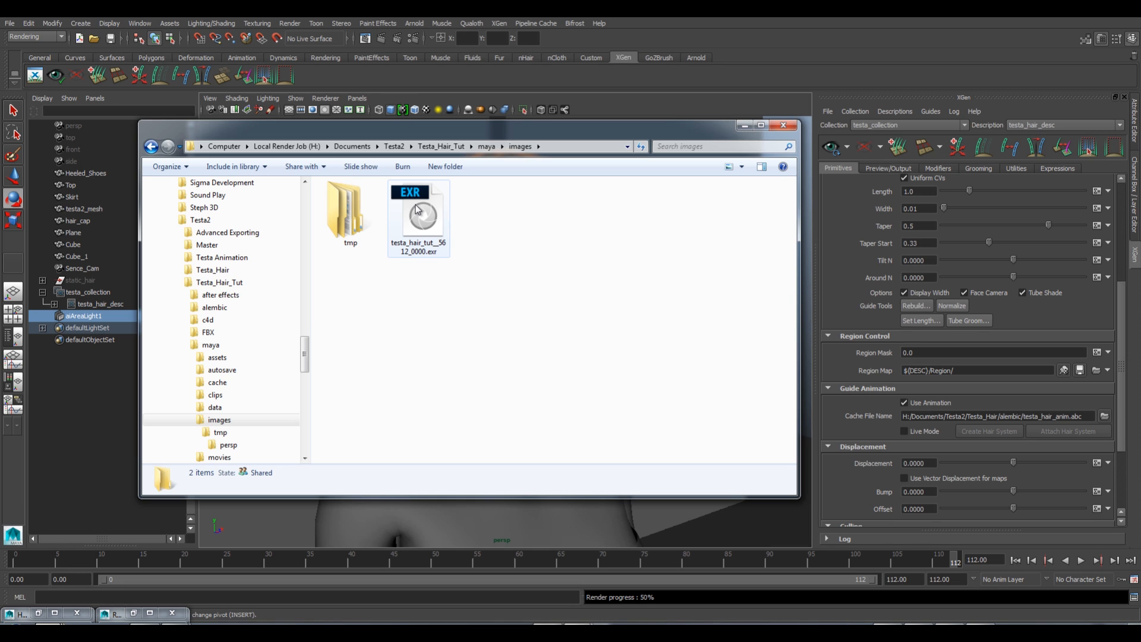
left_click(420, 222)
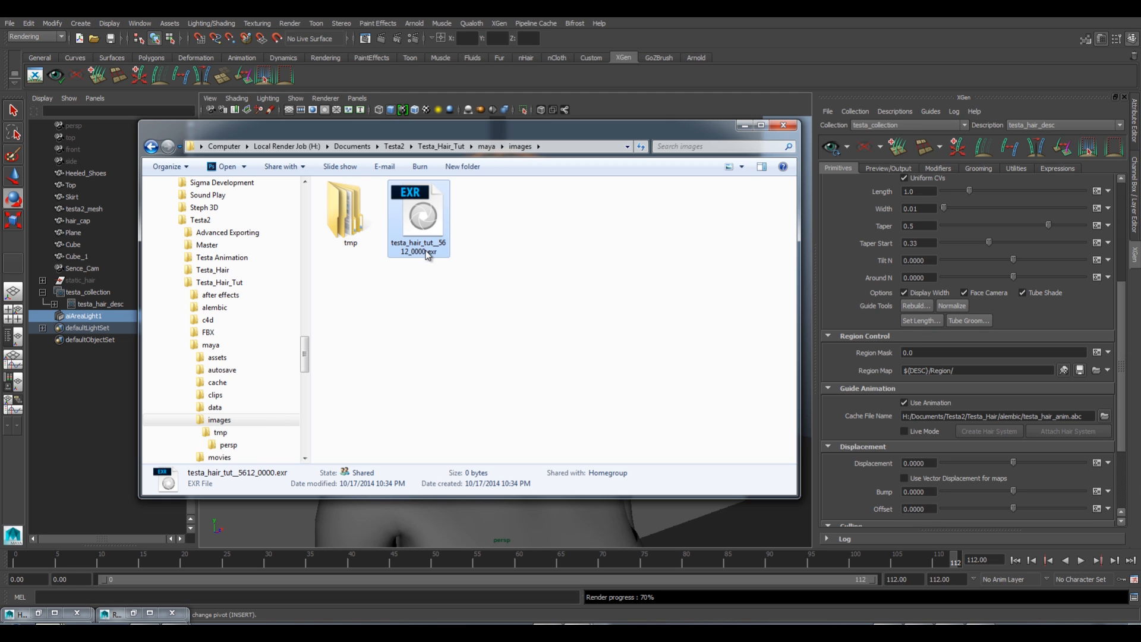
left_click(389, 288)
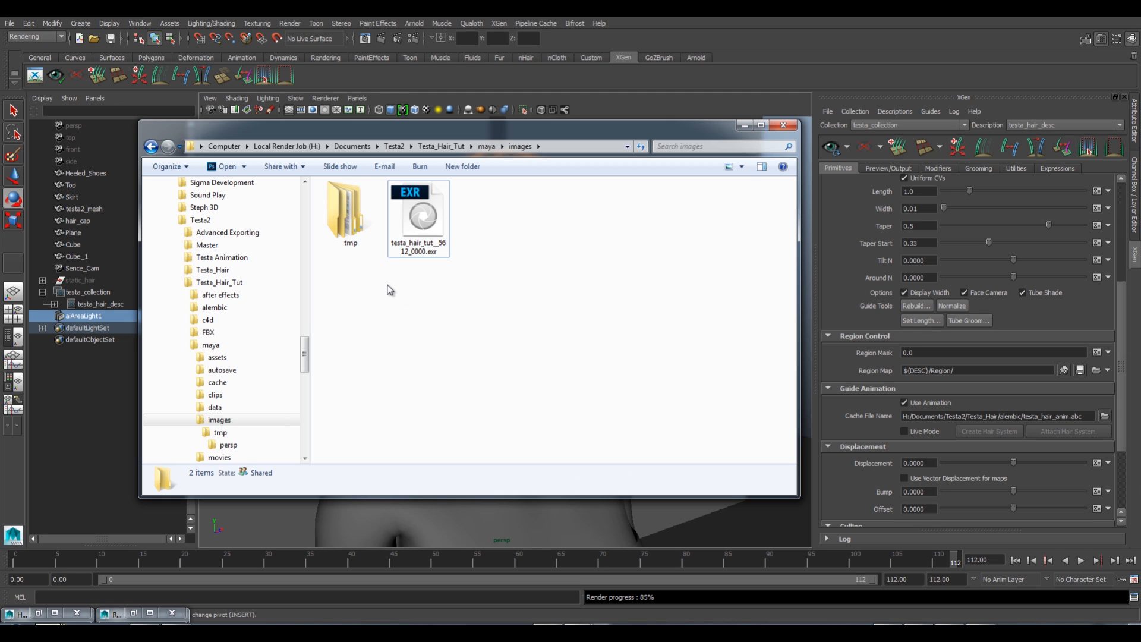
left_click(430, 227)
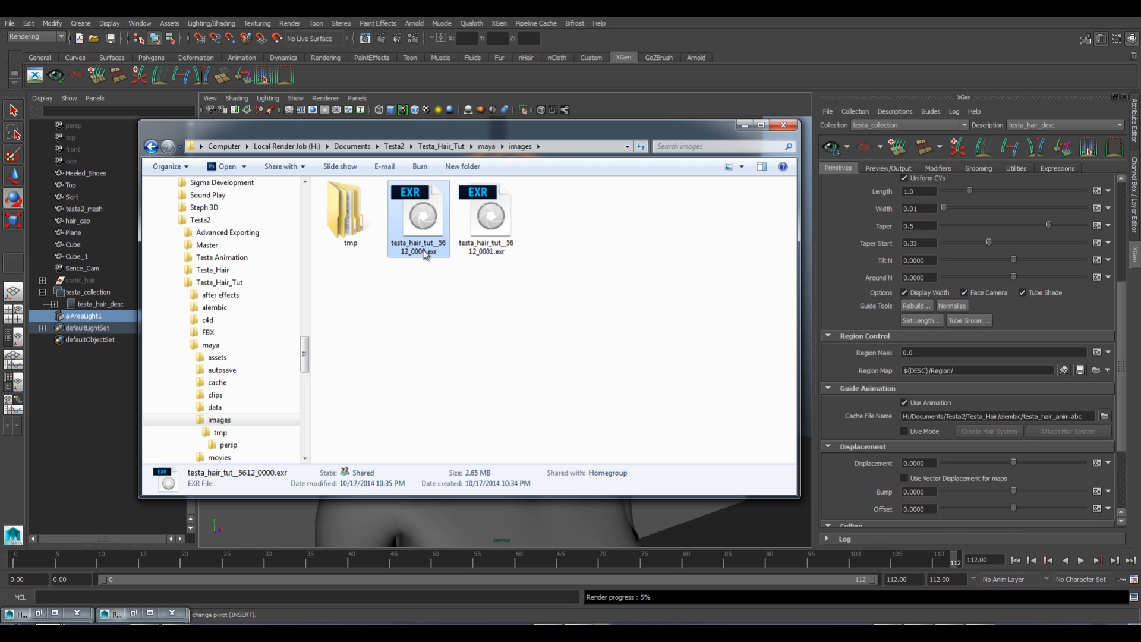
left_click(484, 232)
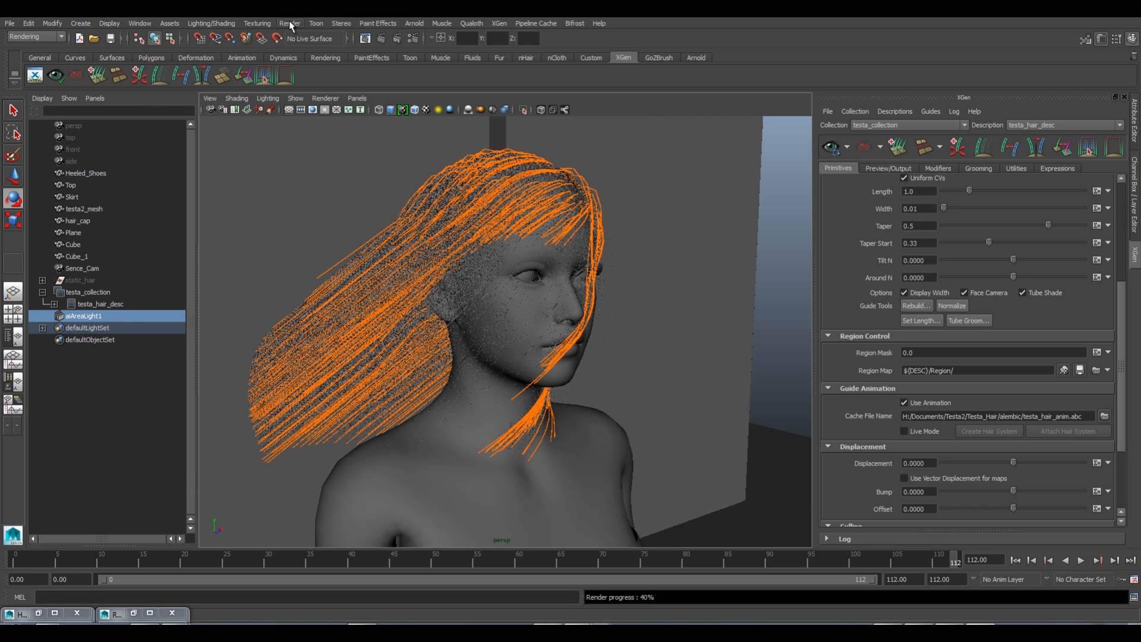
Cancel the running batch render in Maya and confirm the cancellation.
left_click(289, 24)
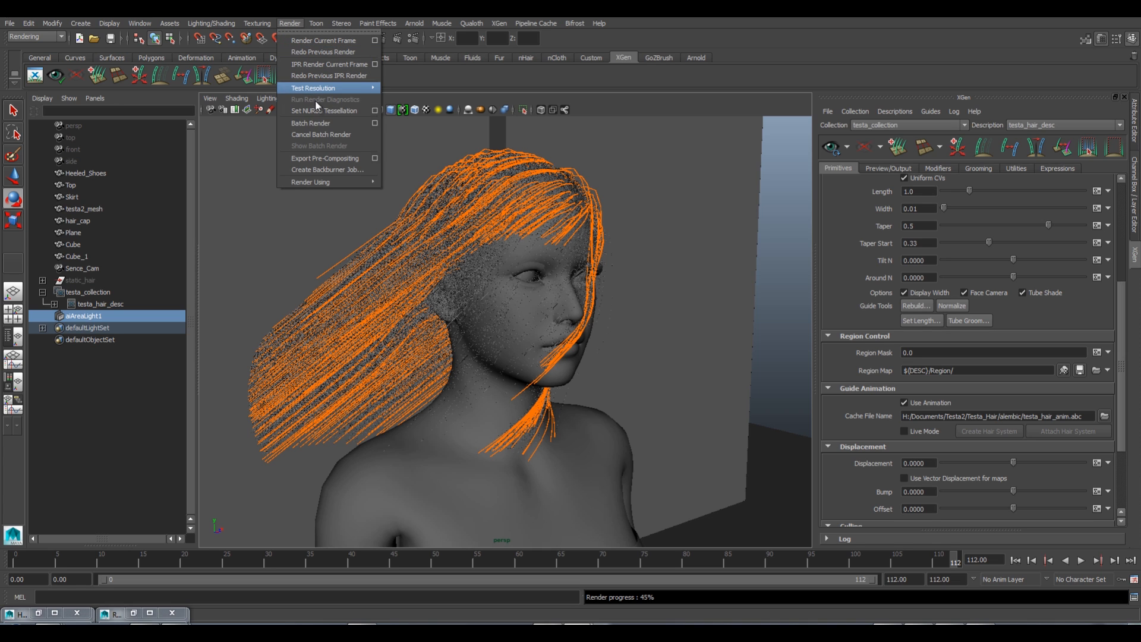
left_click(327, 137)
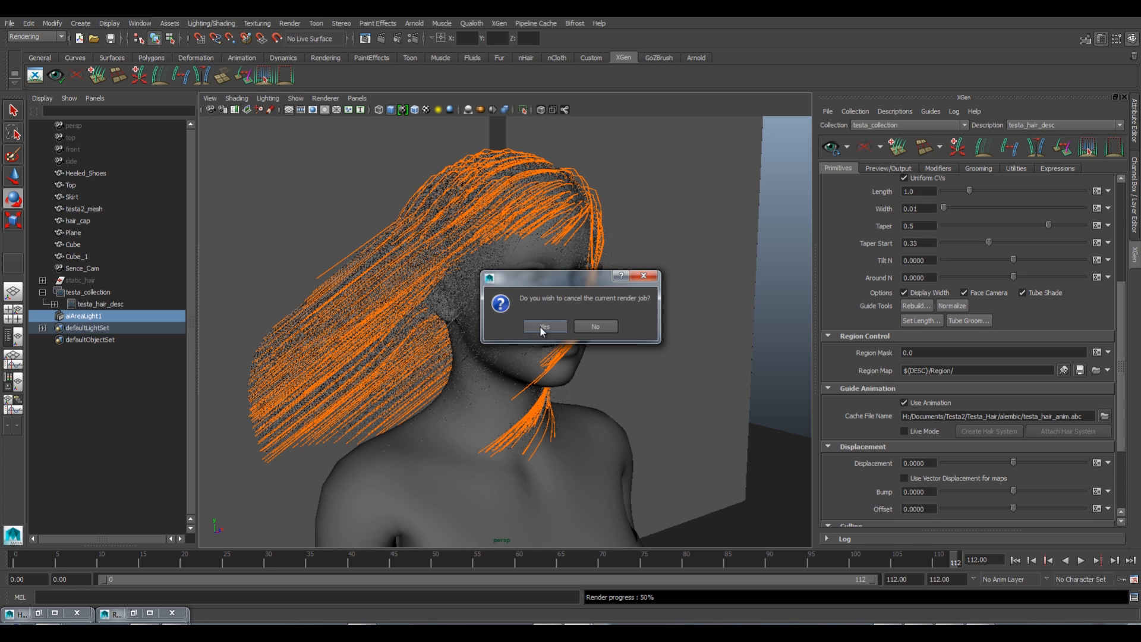
left_click(544, 327)
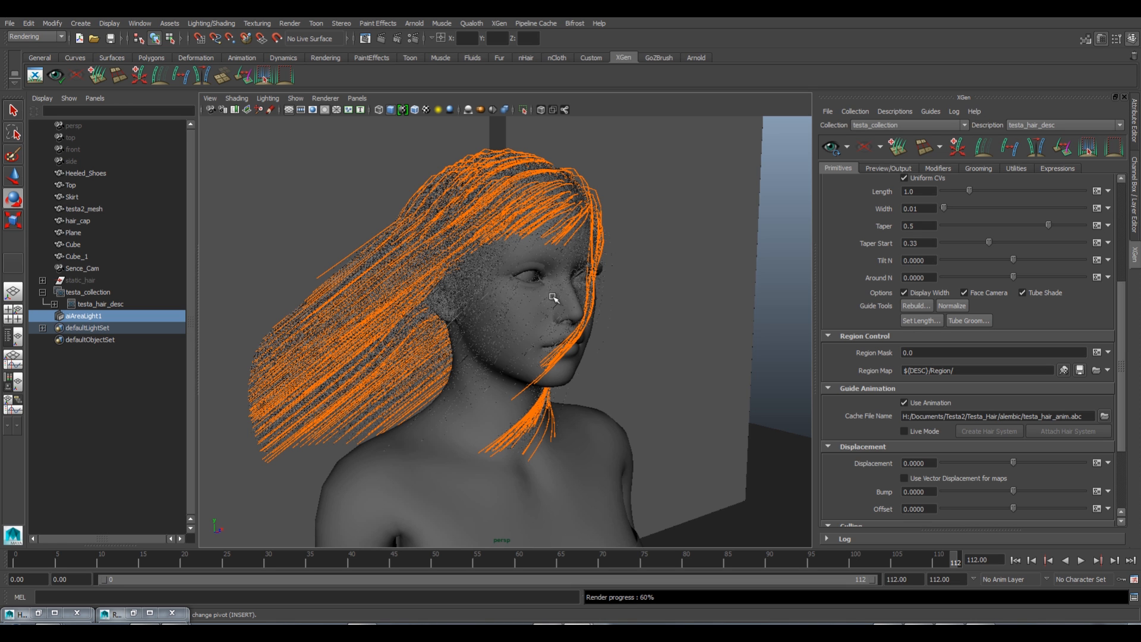
Set the renderer in the hair description's XGen output settings to Arnold Renderer.
mouse_move(529, 364)
left_mouse_down("alt")
mouse_move(501, 359)
mouse_move(537, 375)
left_mouse_up("alt")
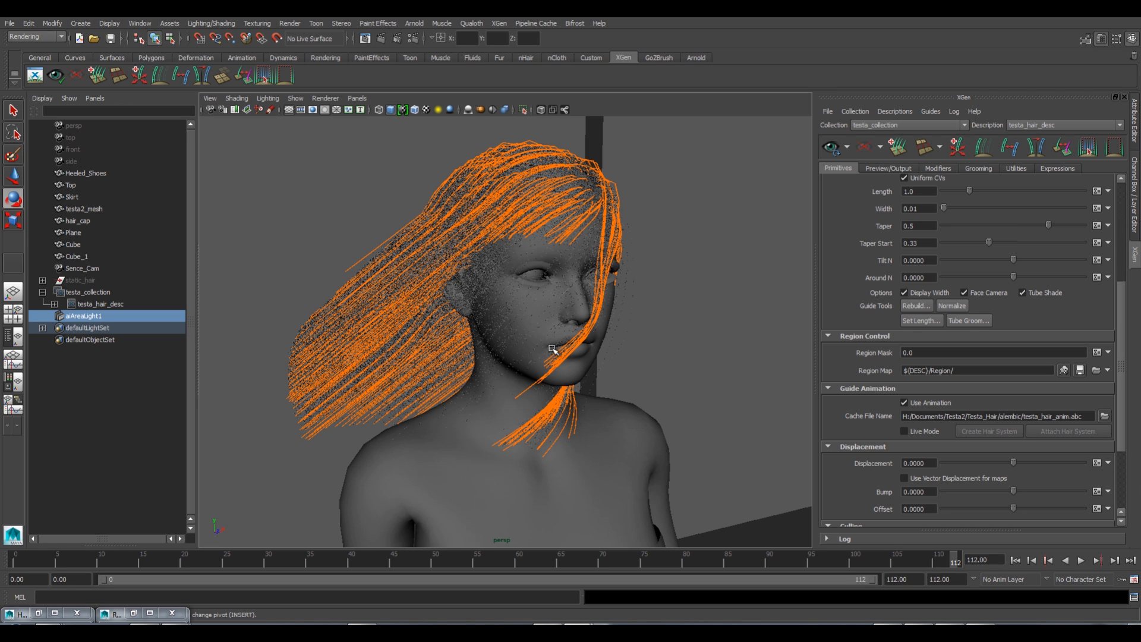
middle_click_drag(549, 348, 529, 382, "alt")
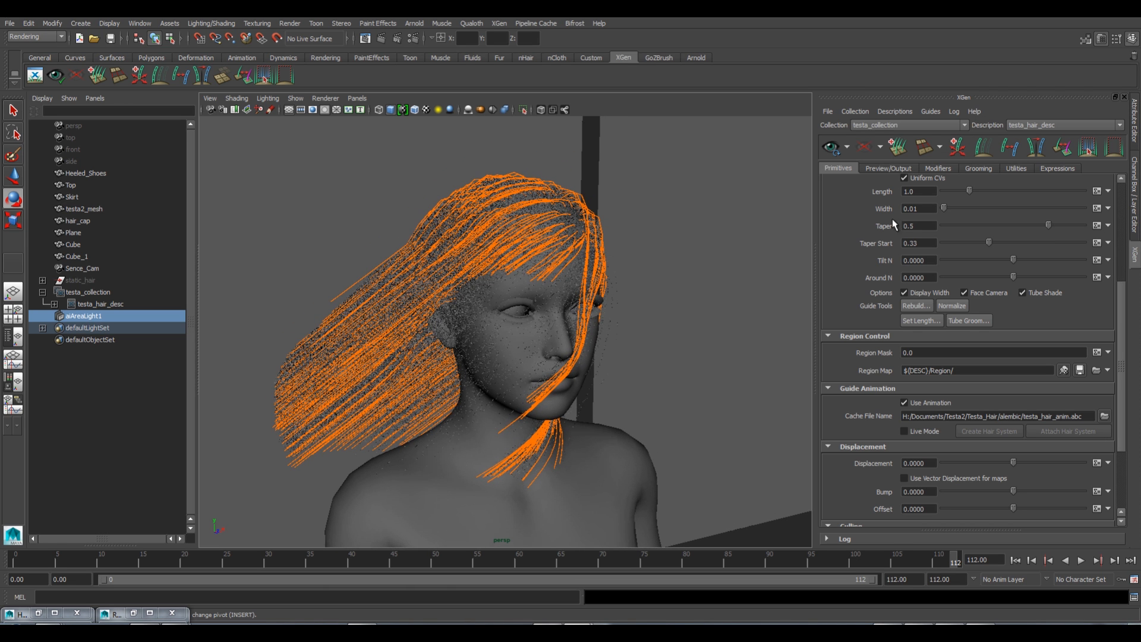
left_click(888, 169)
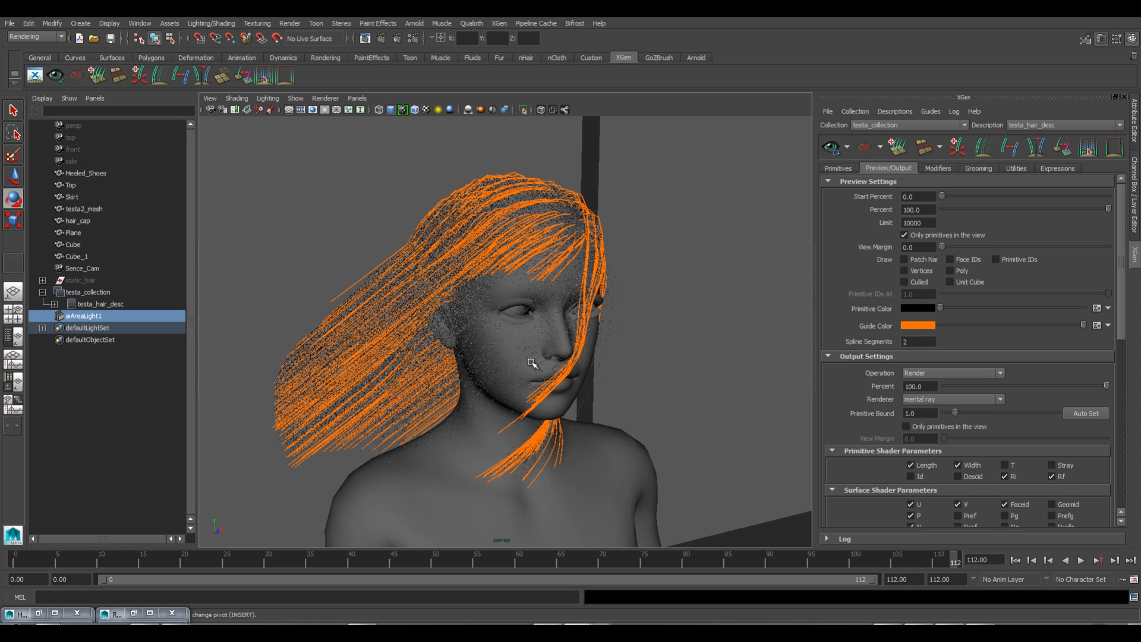
left_click_drag(533, 363, 537, 330, "alt")
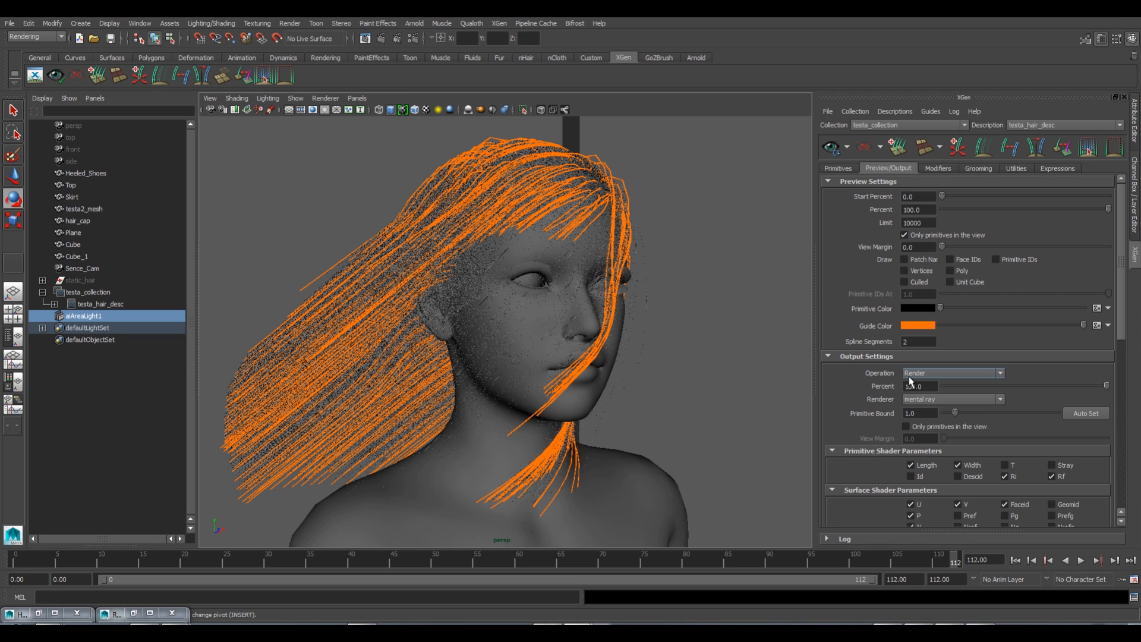
left_click(932, 400)
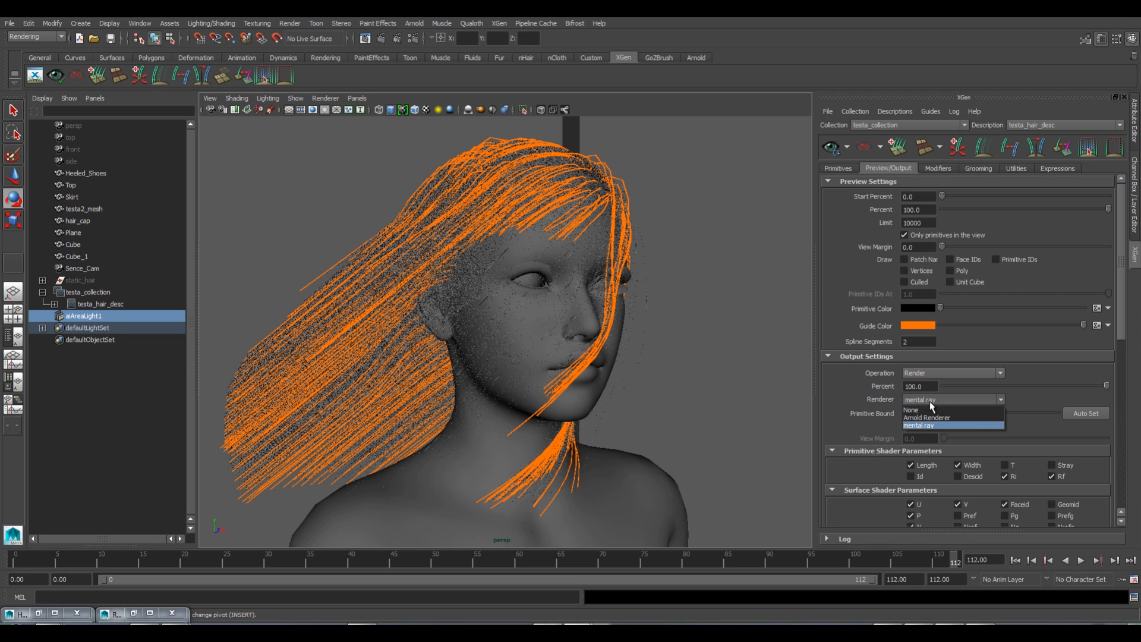
left_click(929, 417)
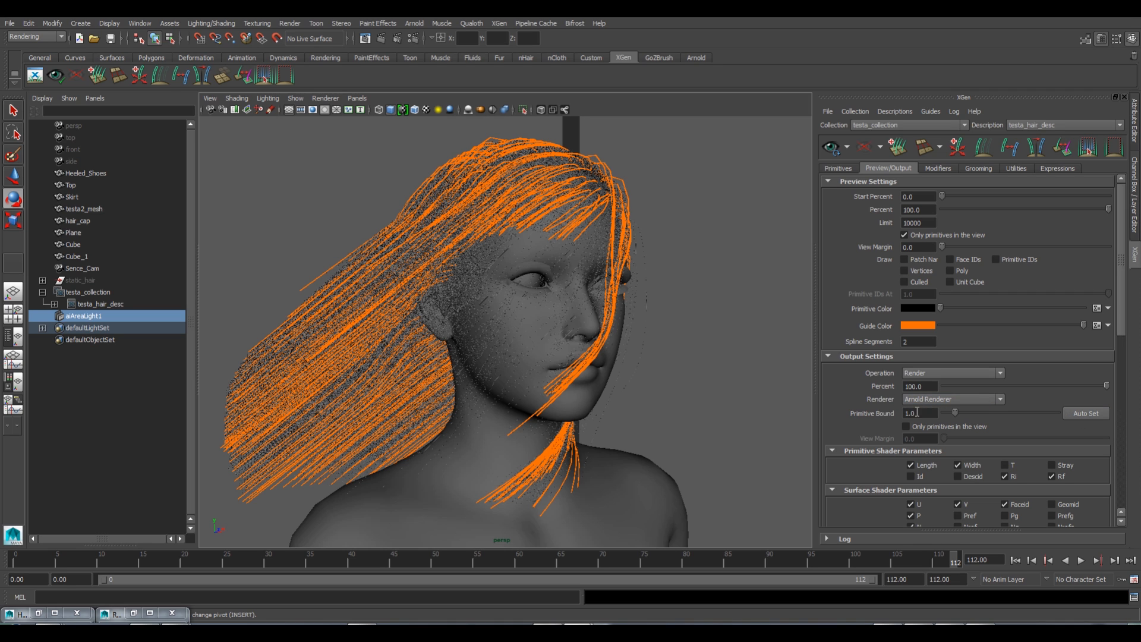
Auto-set the primitive bound for the hair description's XGen output.
left_click(1079, 414)
left_click_drag(499, 326, 486, 304, "alt")
right_click_drag(486, 303, 413, 291, "alt")
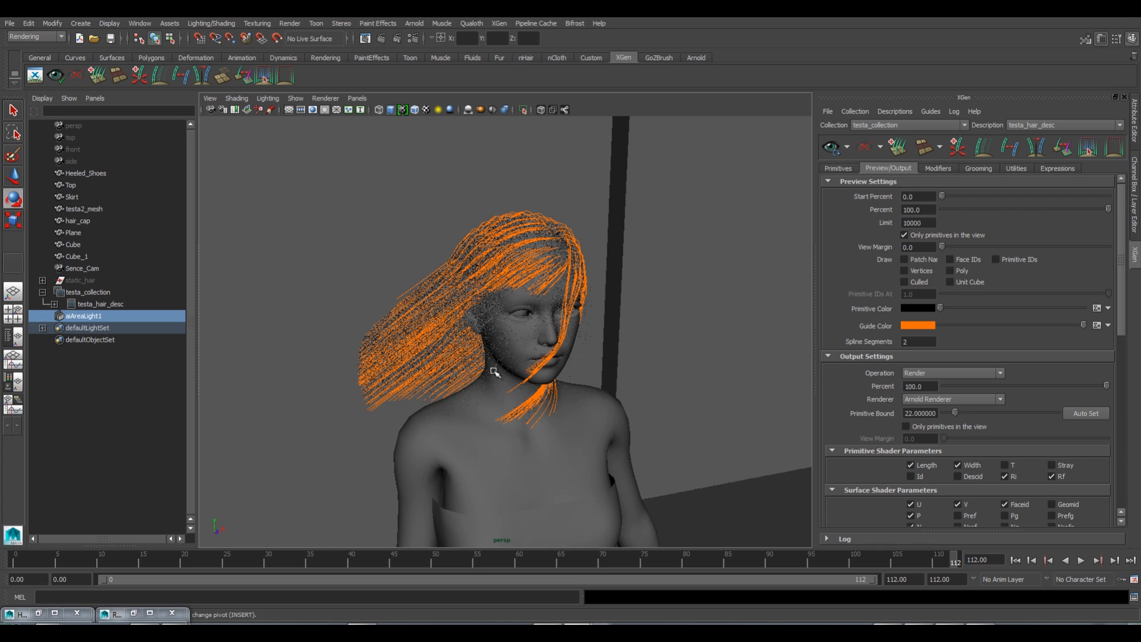
scroll(524, 340, "up", 1)
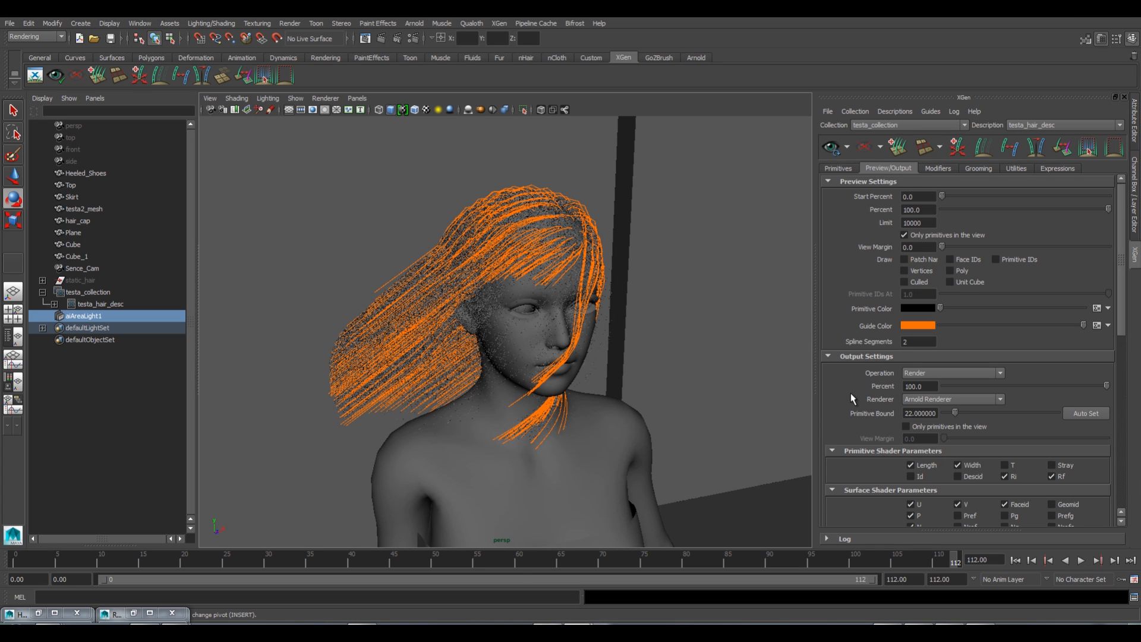
Keep the XGen output operation on Render and set the Arnold render mode to Batch Render.
scroll(838, 394, "down", 3)
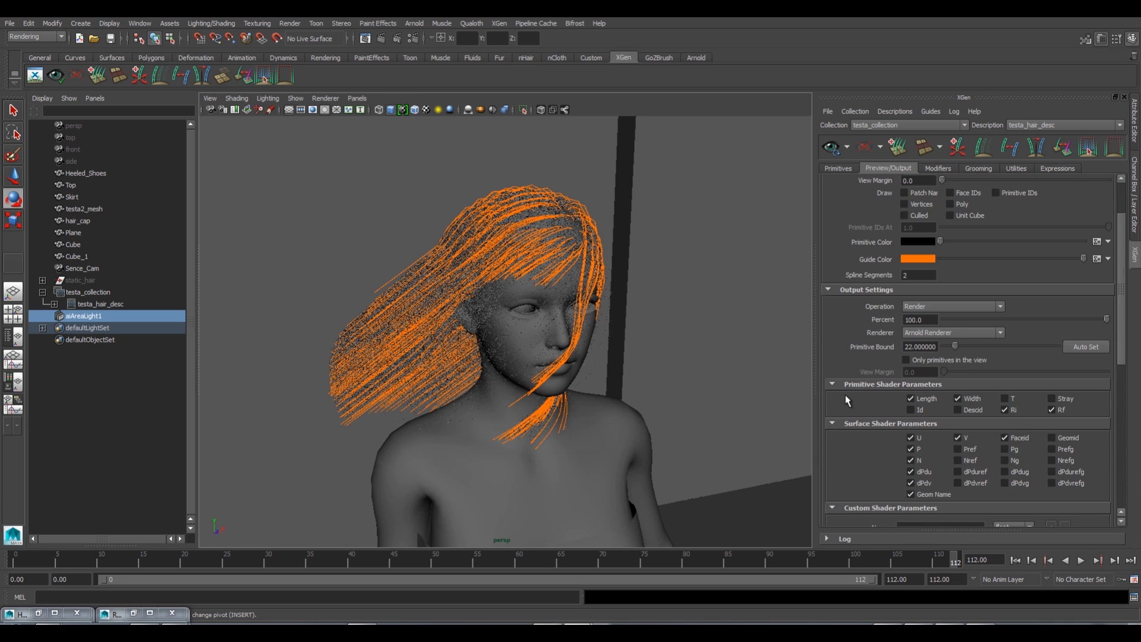
left_click(930, 311)
left_click(927, 308)
scroll(856, 356, "down", 2)
scroll(858, 380, "down", 1)
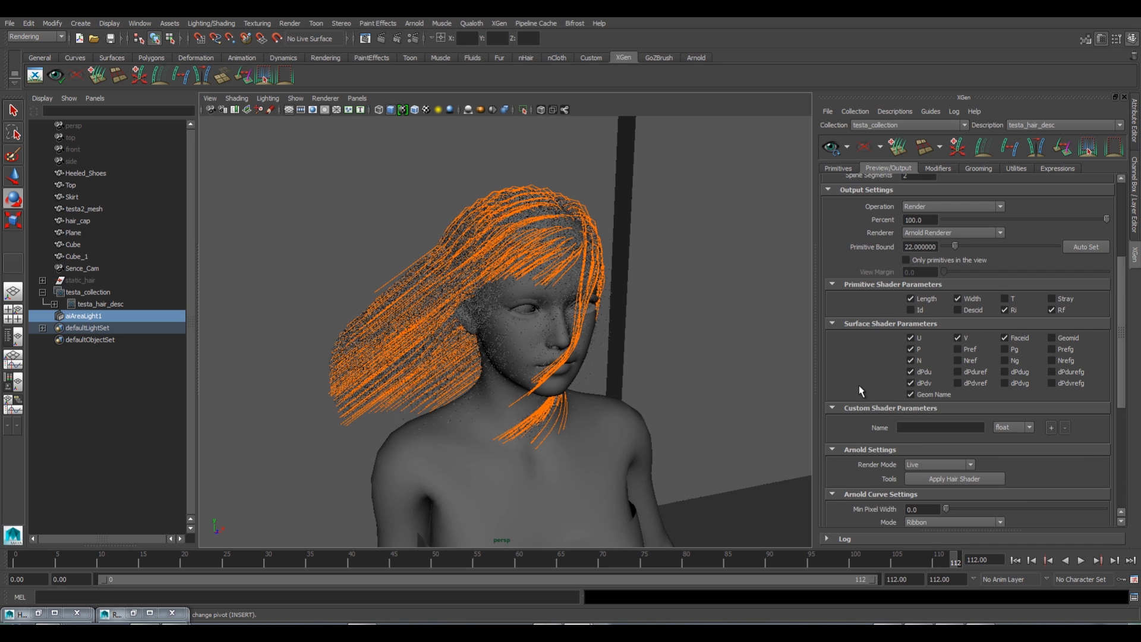
left_click(920, 465)
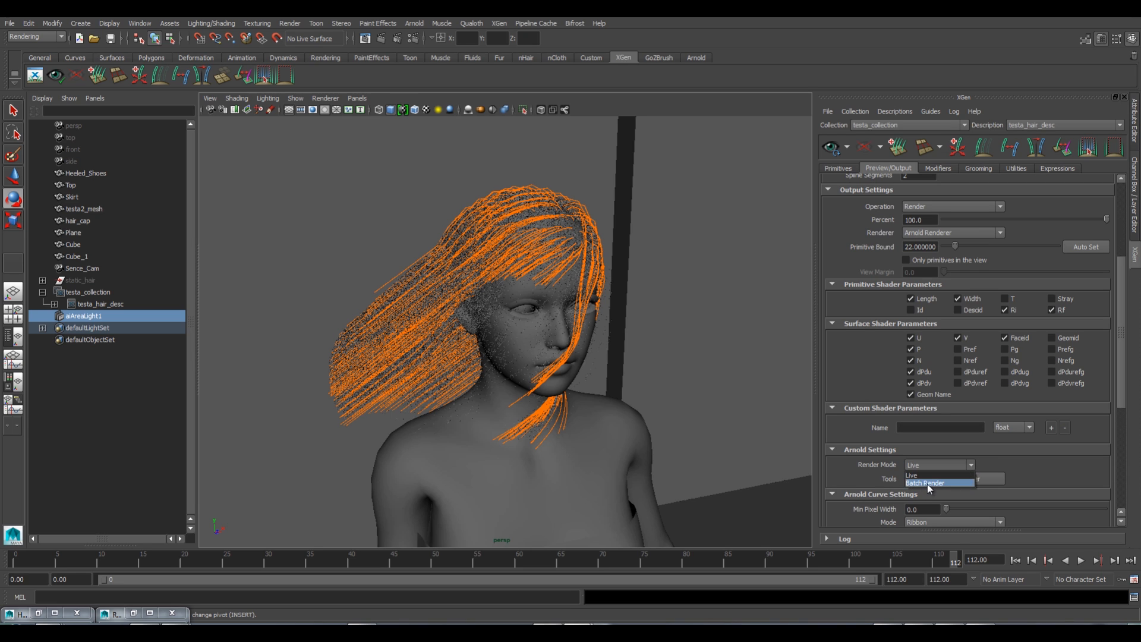
left_click(927, 484)
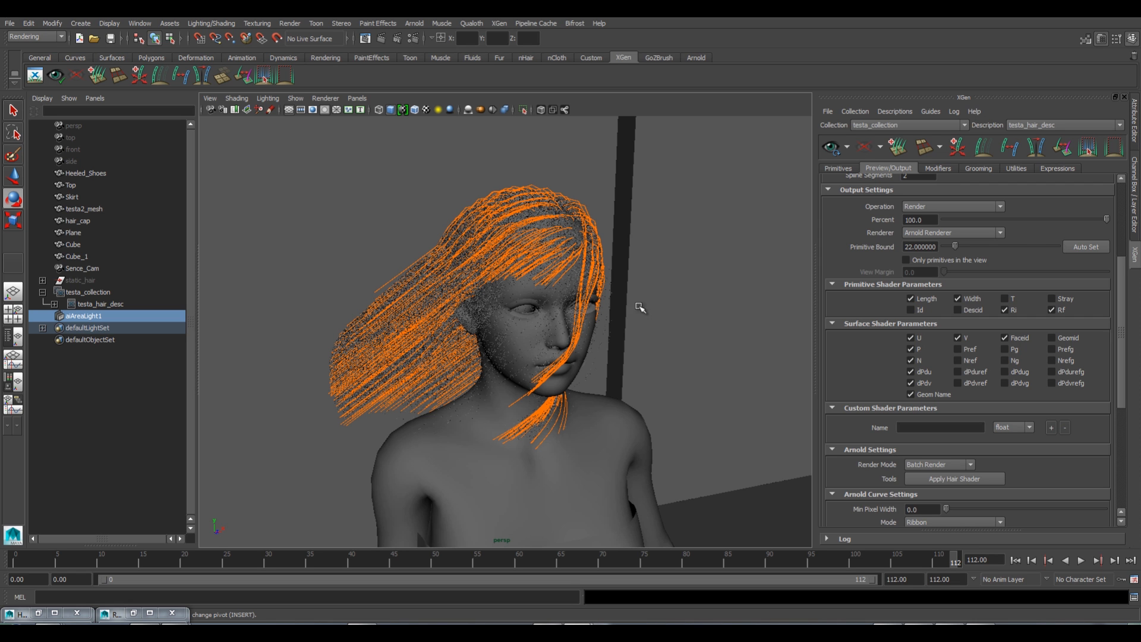
left_click_drag(525, 283, 541, 344, "alt")
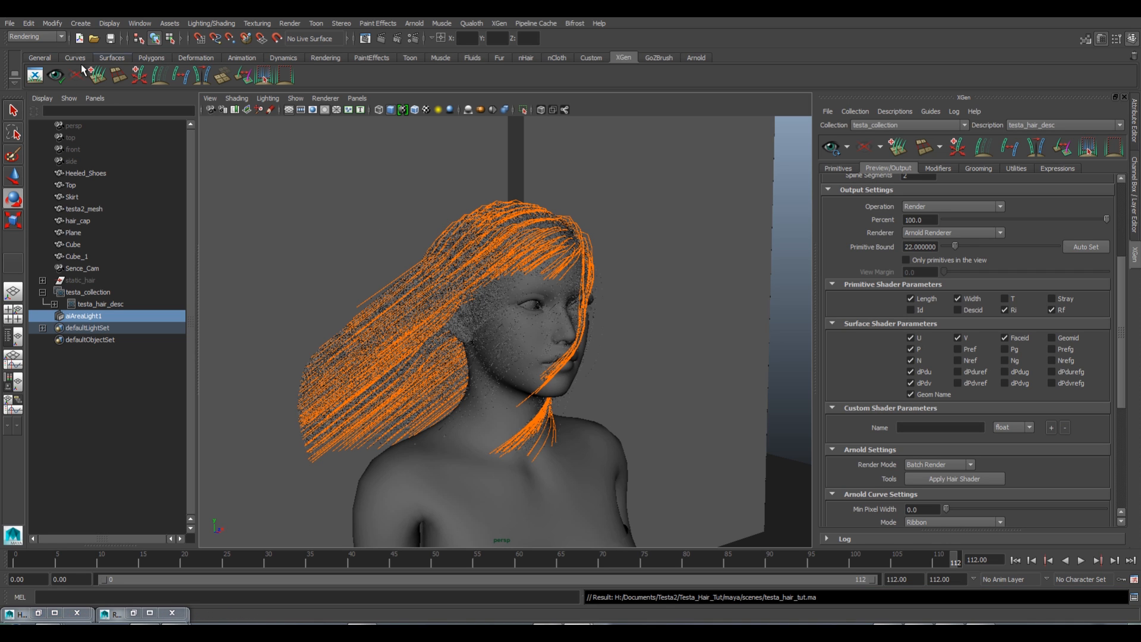
Switch to After Effects, start a footage import, and dismiss the unavailable-location warning.
left_click(369, 626)
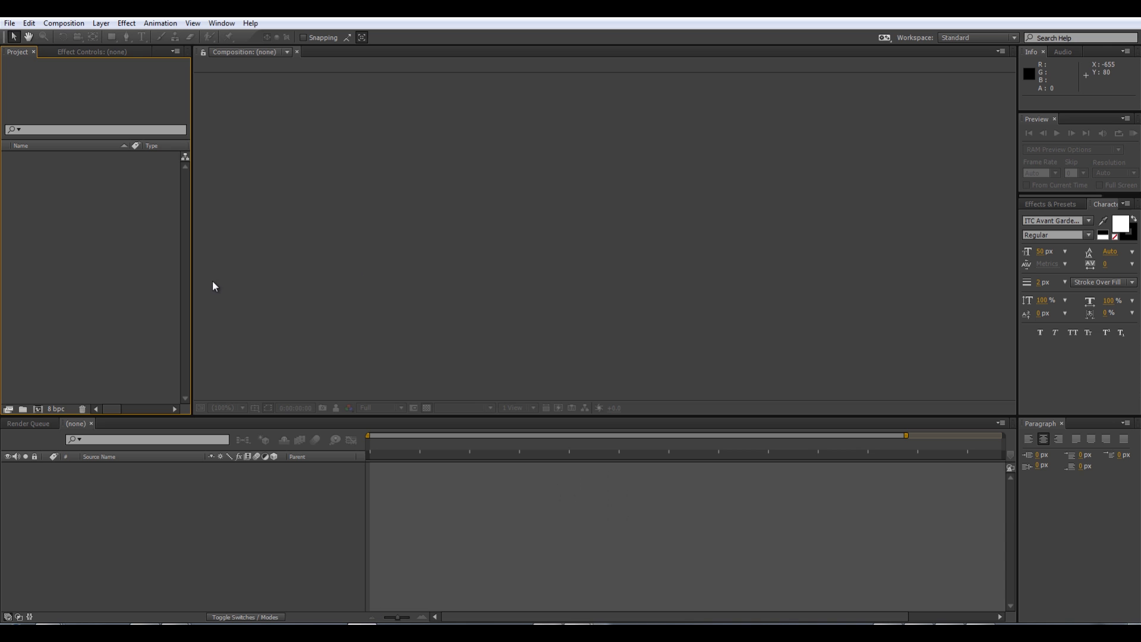
double_click(111, 237)
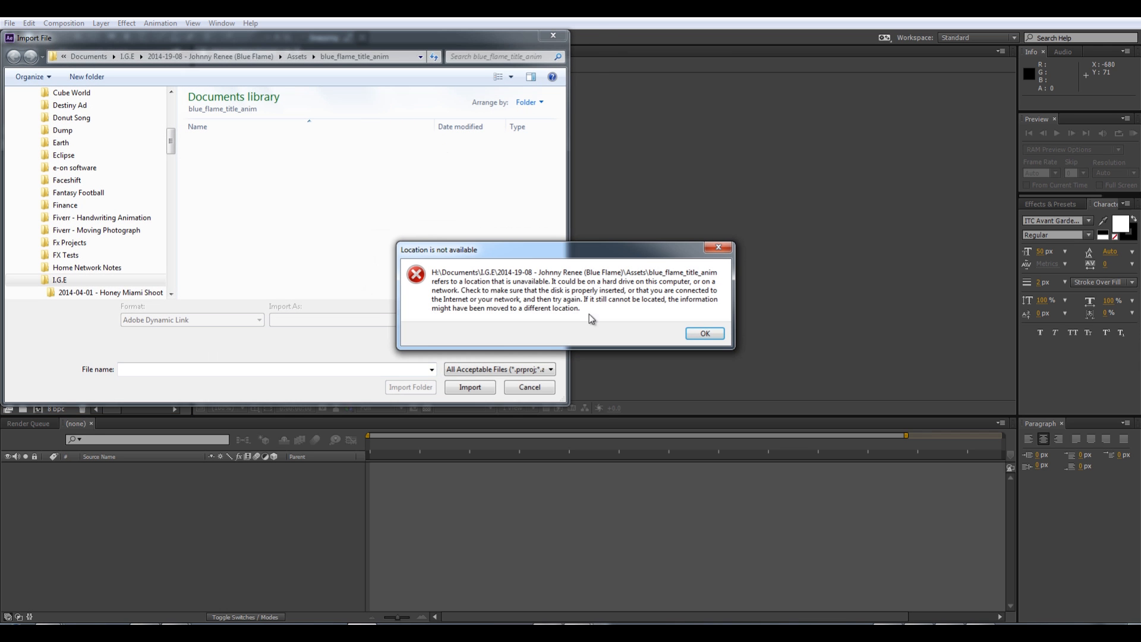
left_click(693, 334)
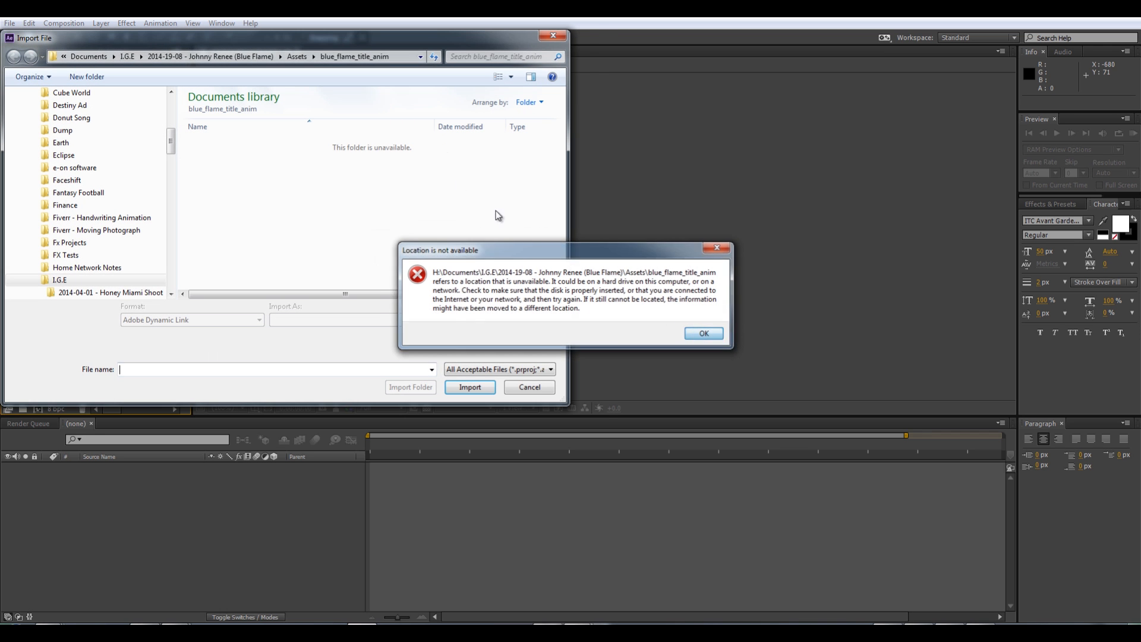
Import testa_hair_tut__5612_0000.exr from Documents/Testa2/Testa_Hair_Tut/maya/images as an OpenEXR sequence.
left_click(97, 59)
scroll(237, 220, "down", 3)
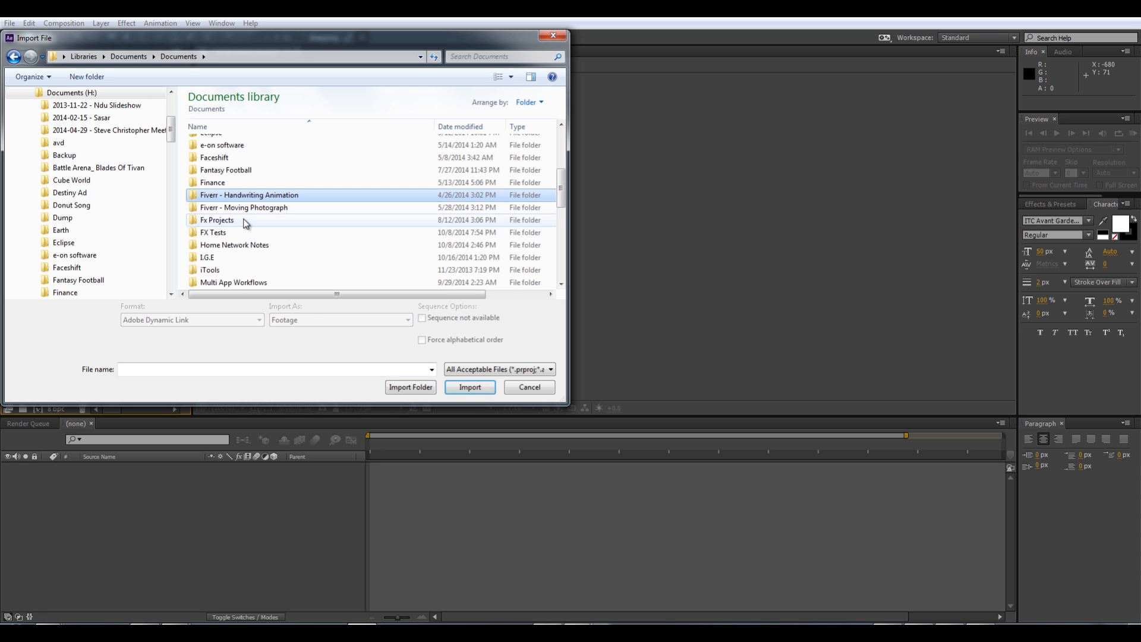
scroll(250, 226, "down", 1)
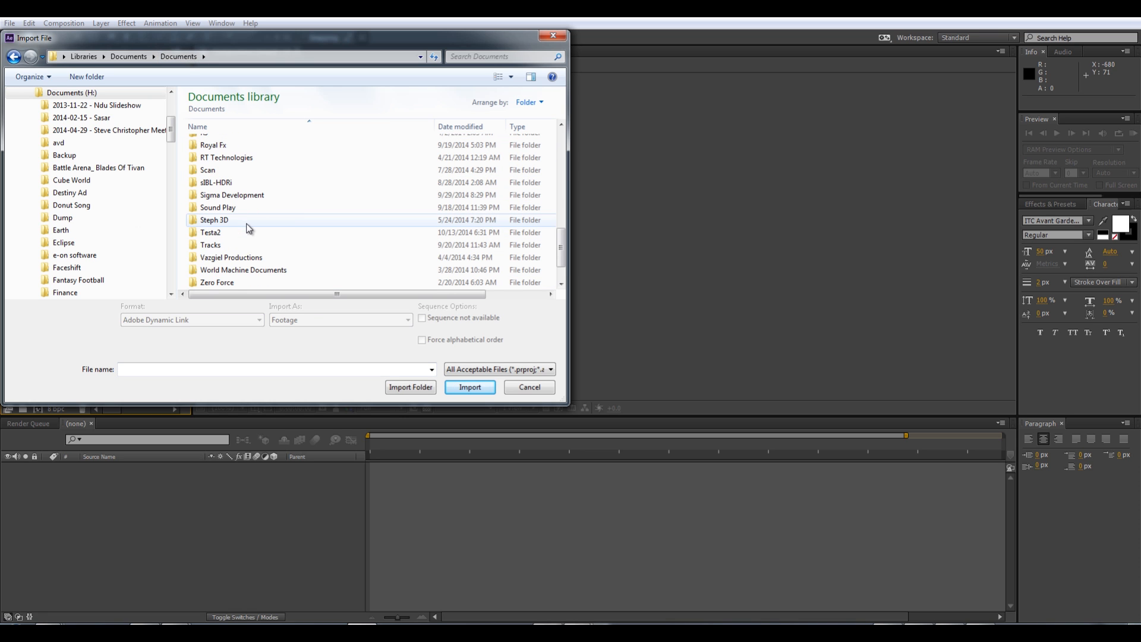
double_click(209, 233)
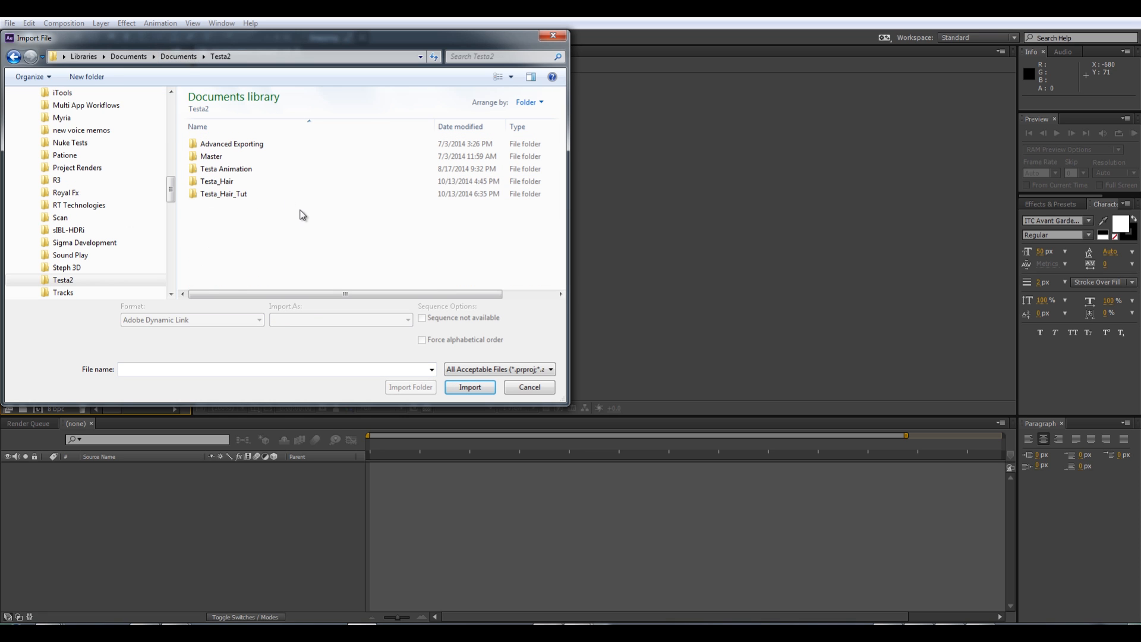
double_click(249, 195)
double_click(226, 196)
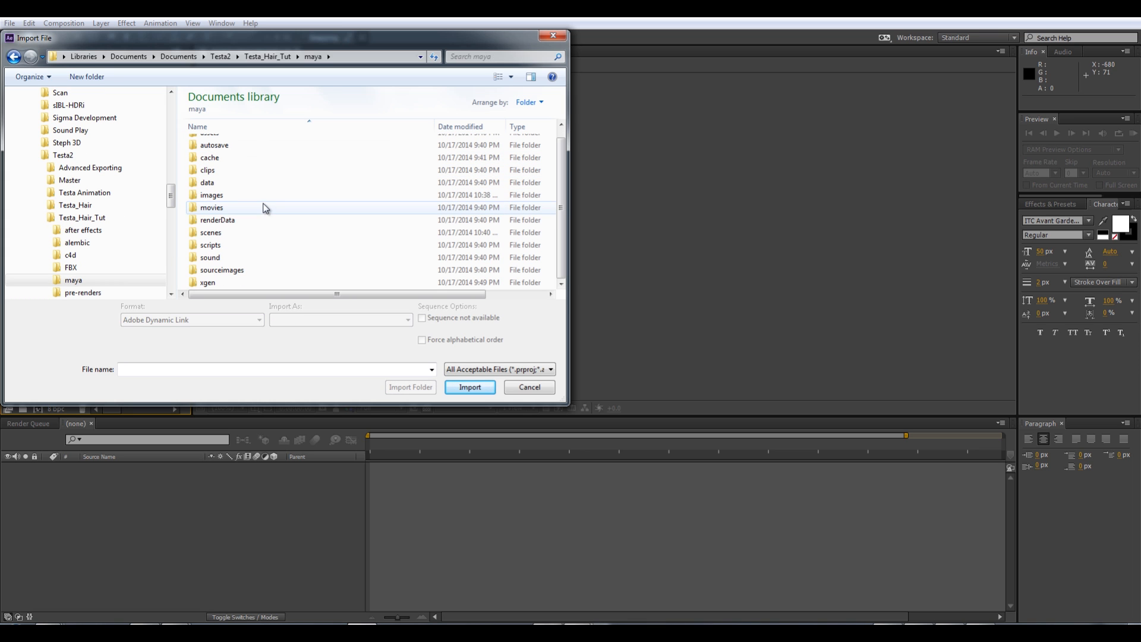
double_click(219, 206)
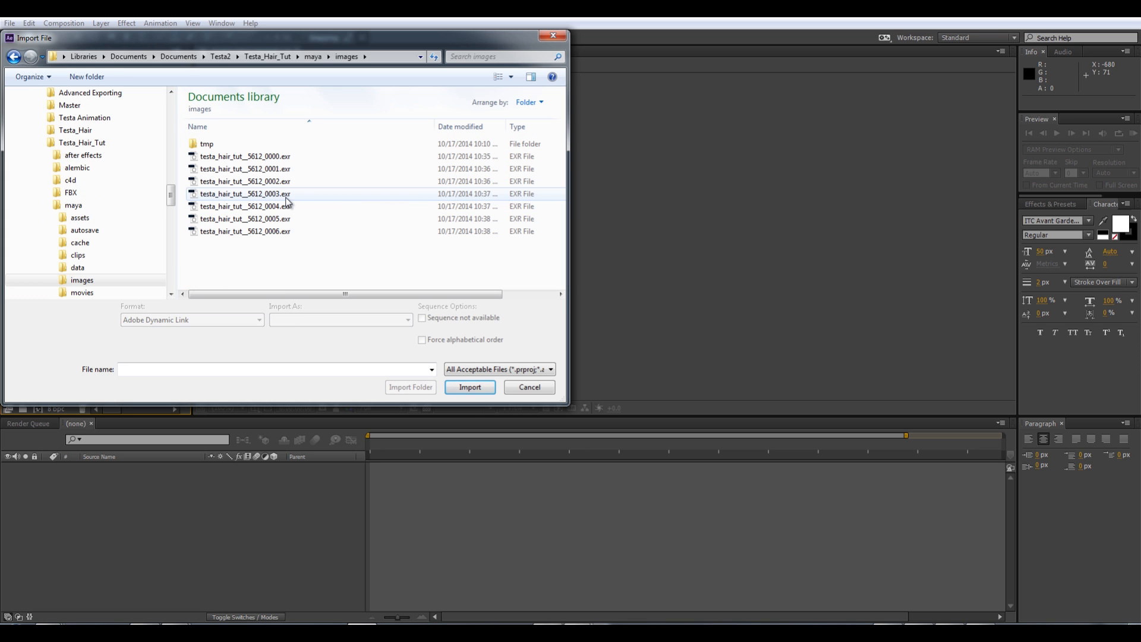
left_click(262, 158)
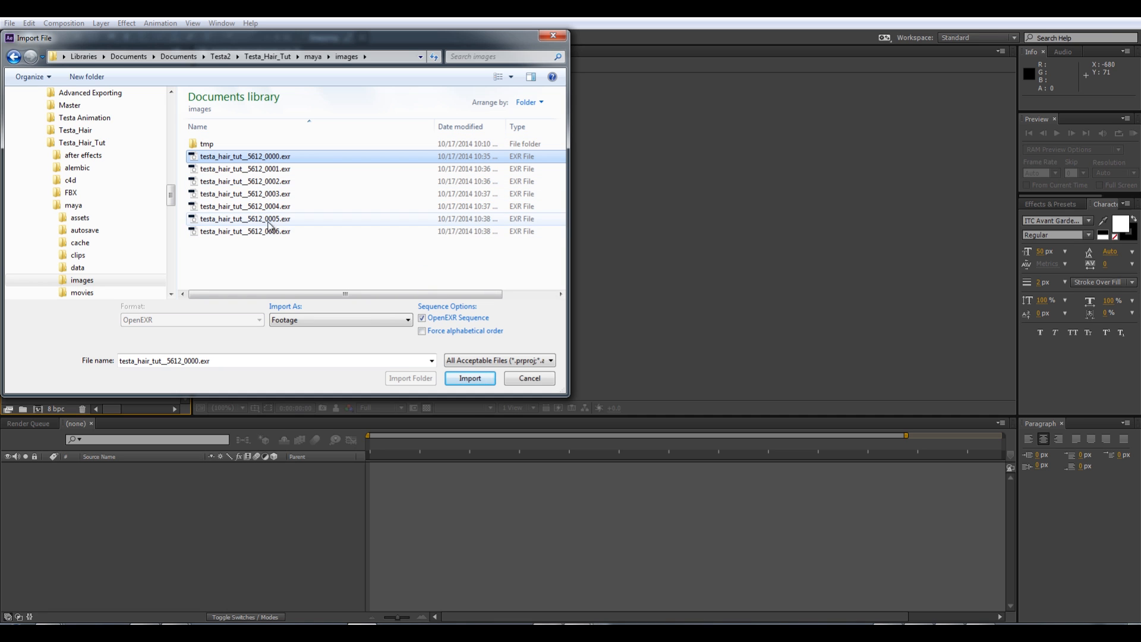
left_click(469, 378)
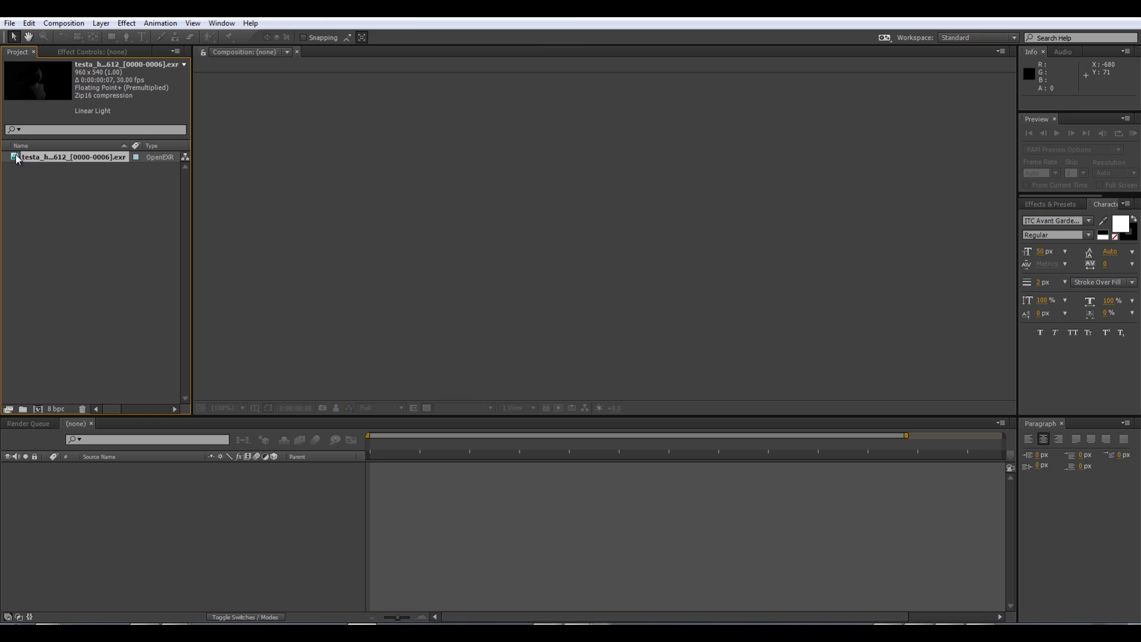
Create a composition from the imported EXR sequence, set the current time to 0:00:00:05, and show the effects library.
left_click_drag(17, 158, 34, 405)
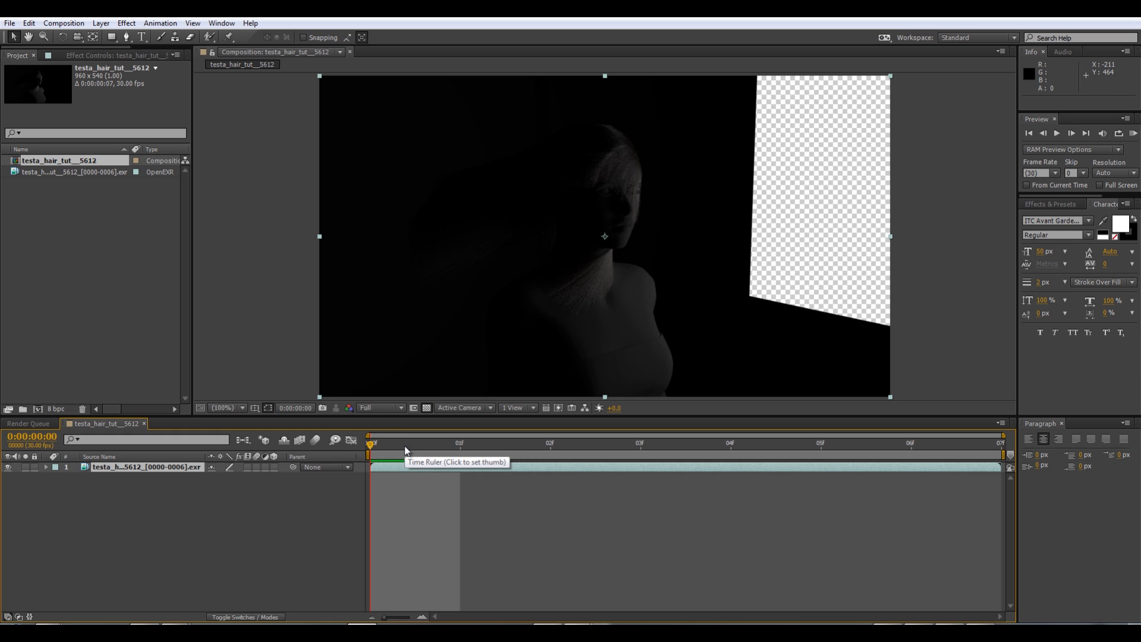
left_click_drag(387, 445, 861, 448)
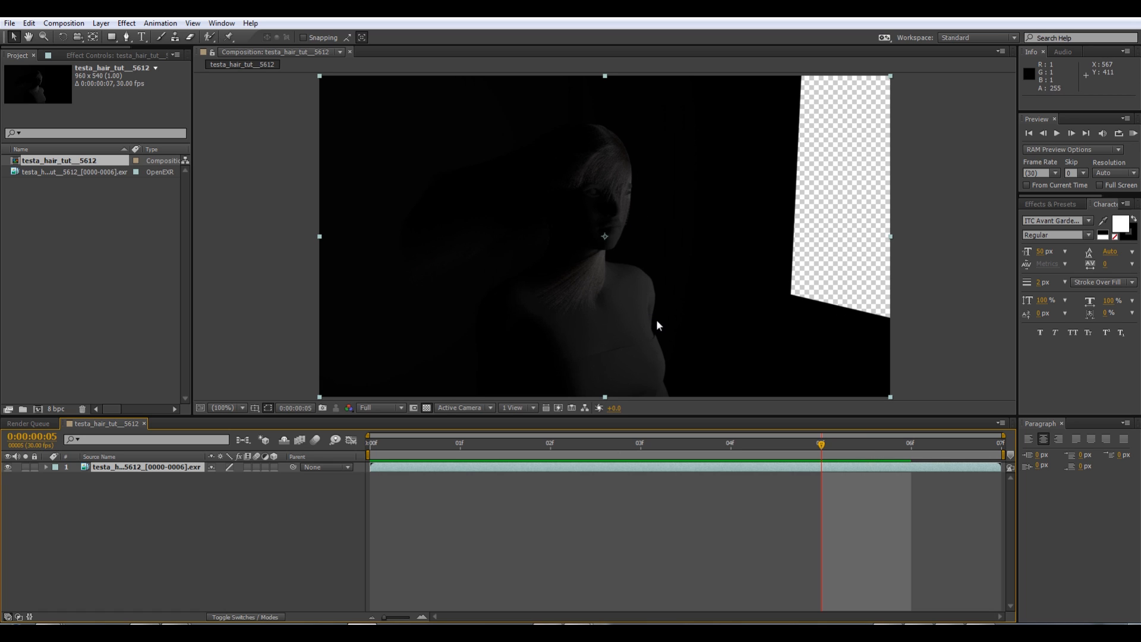
left_click(1045, 207)
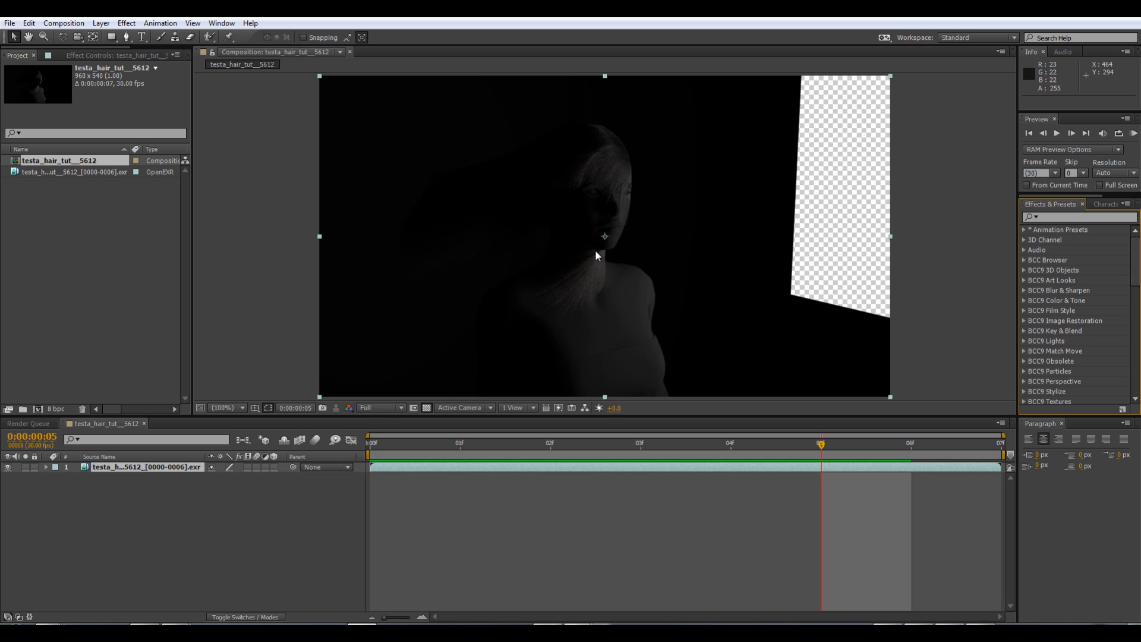
left_click(10, 23)
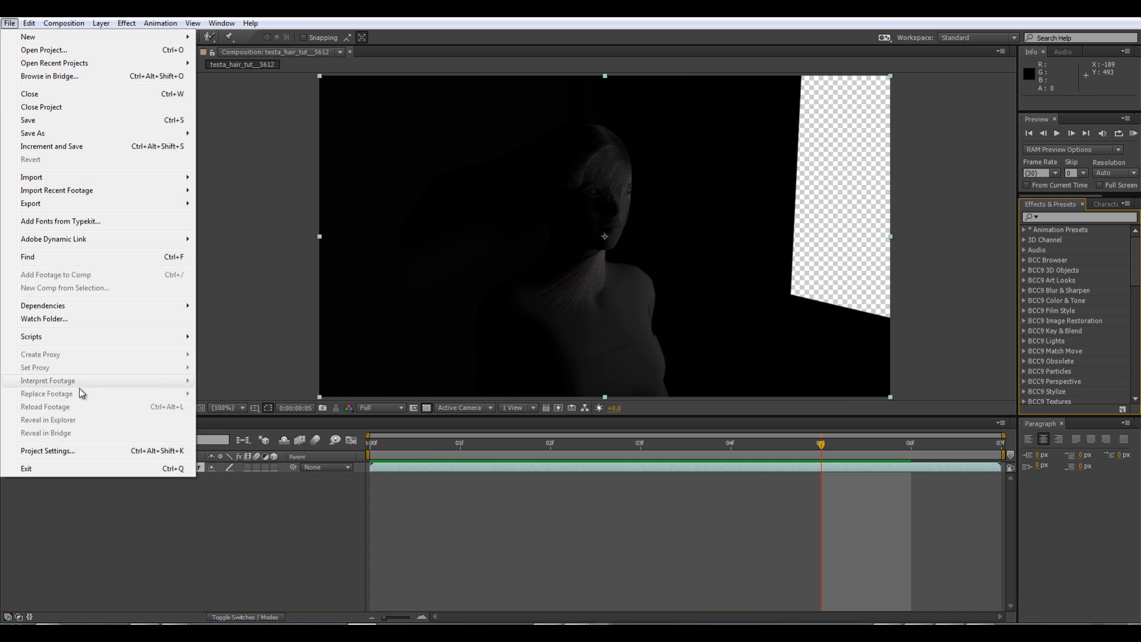
left_click(84, 454)
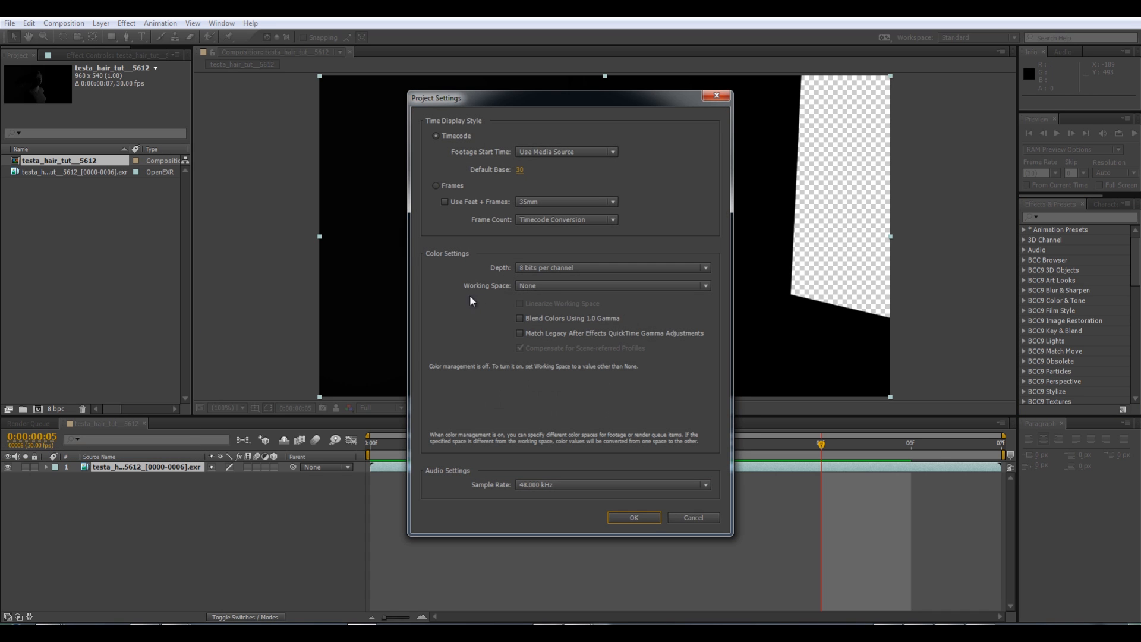
left_click(519, 285)
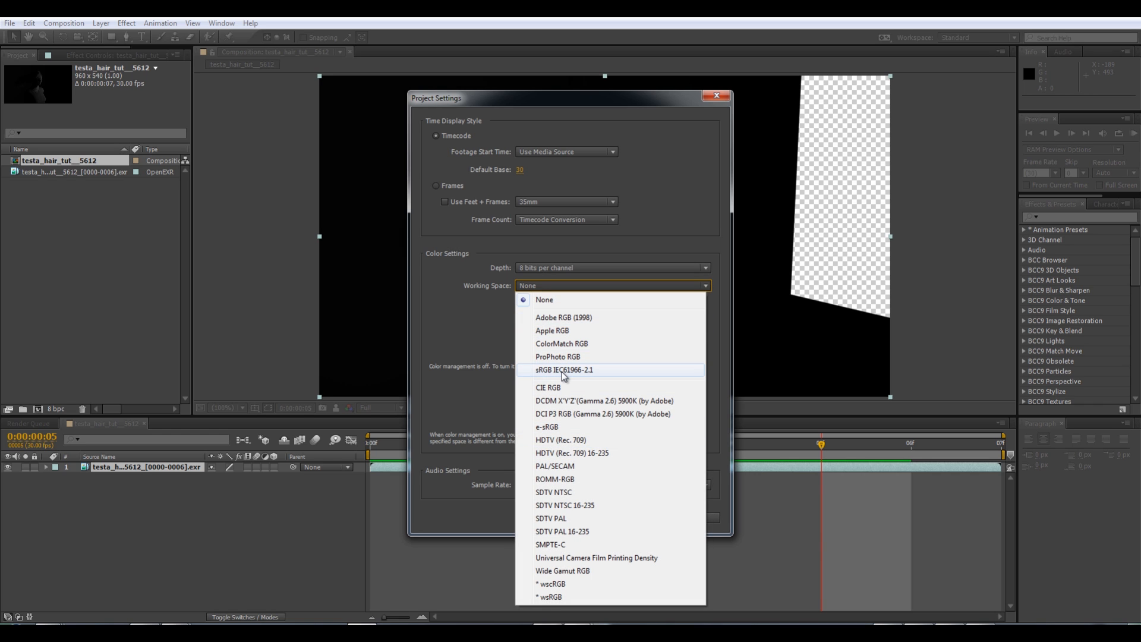
left_click(561, 371)
left_click(520, 304)
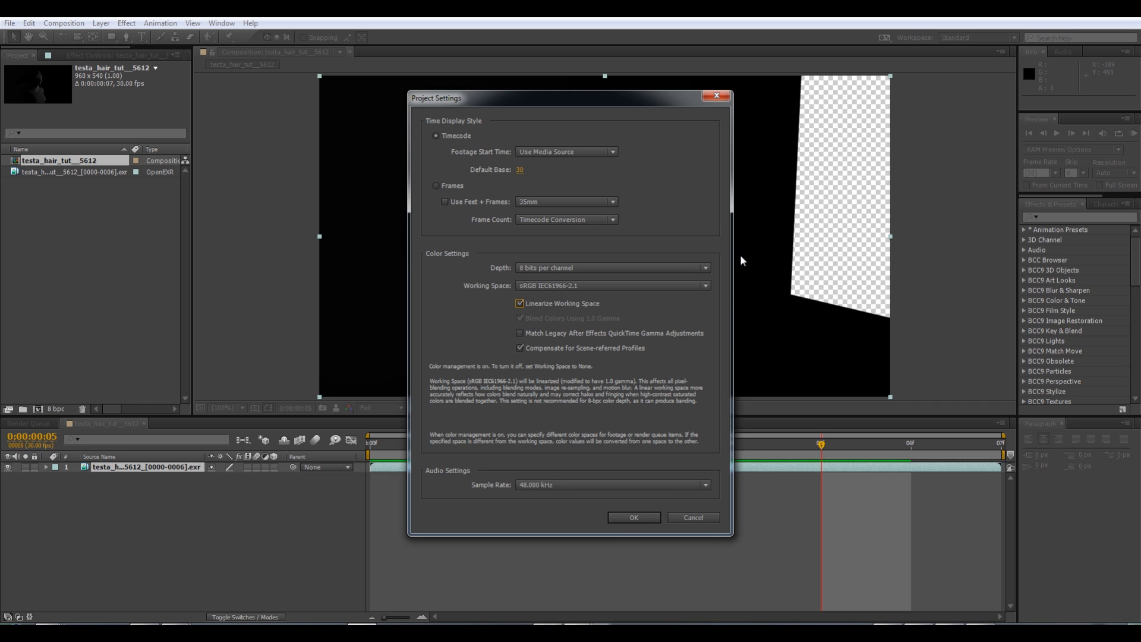
left_click(685, 516)
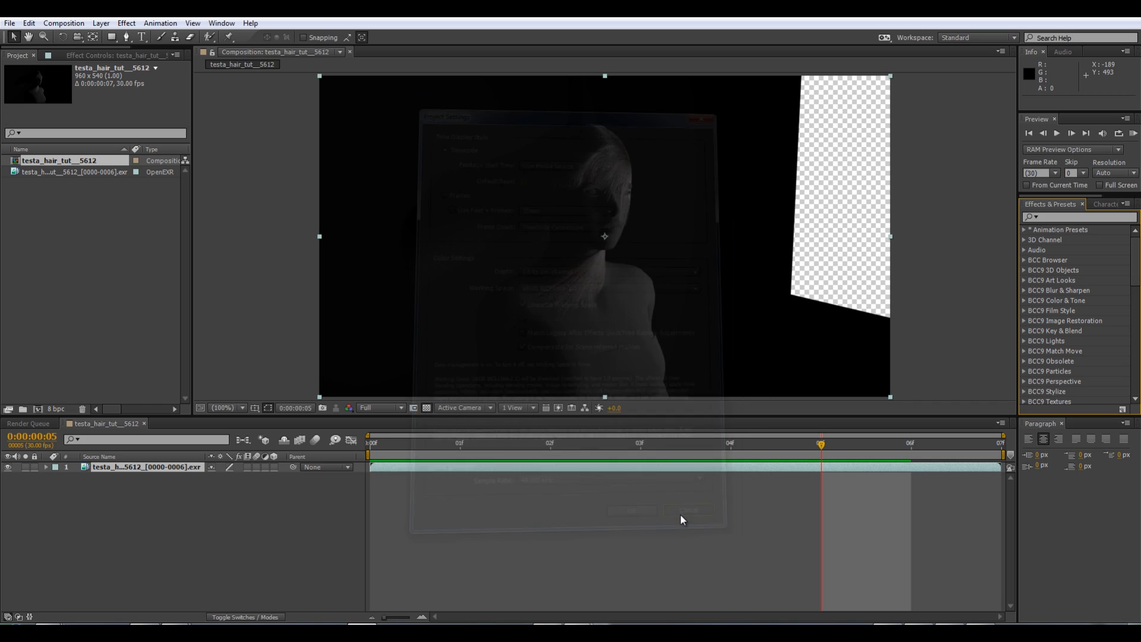
Find the Color Profile Converter effect, apply it to the EXR sequence layer, and linearize its input profile.
left_click(1053, 217)
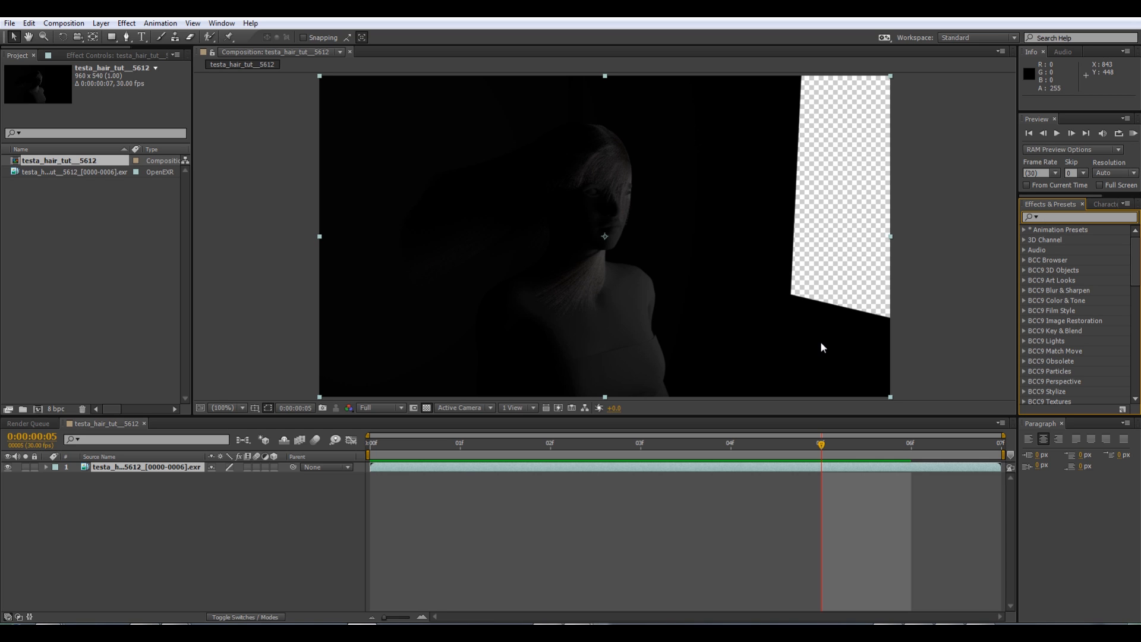
type("color")
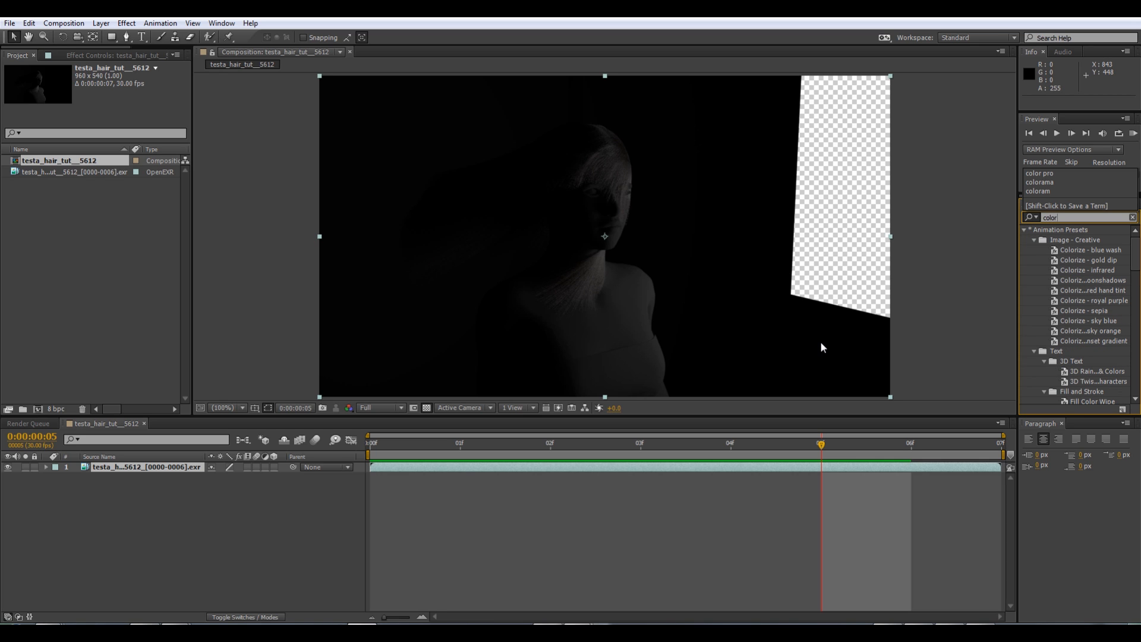
type(" pro")
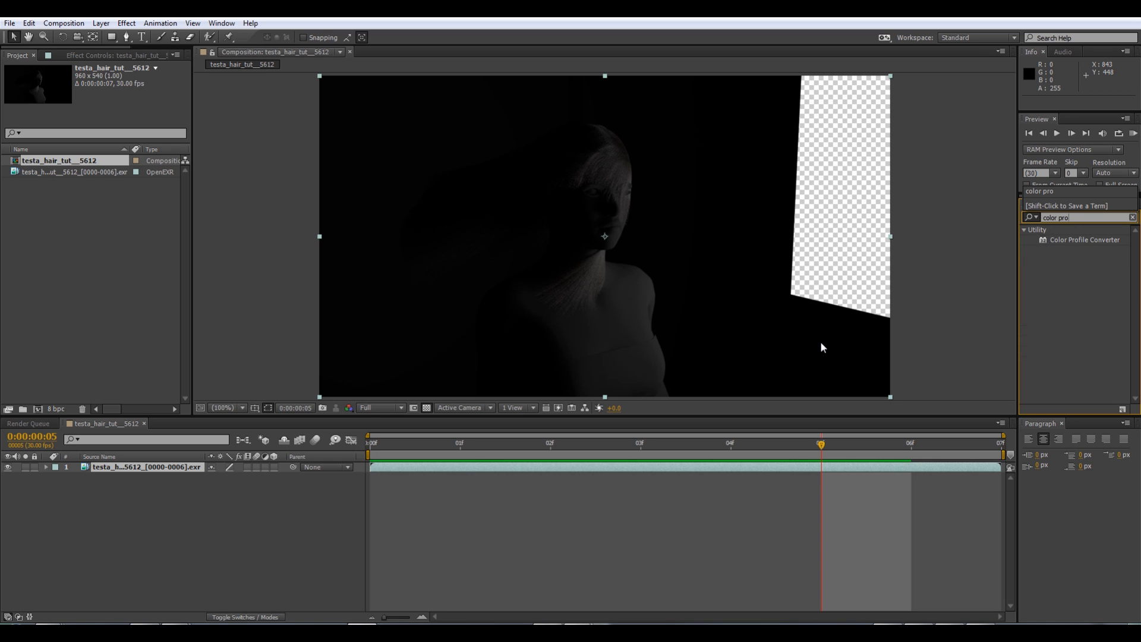
left_click(1047, 239)
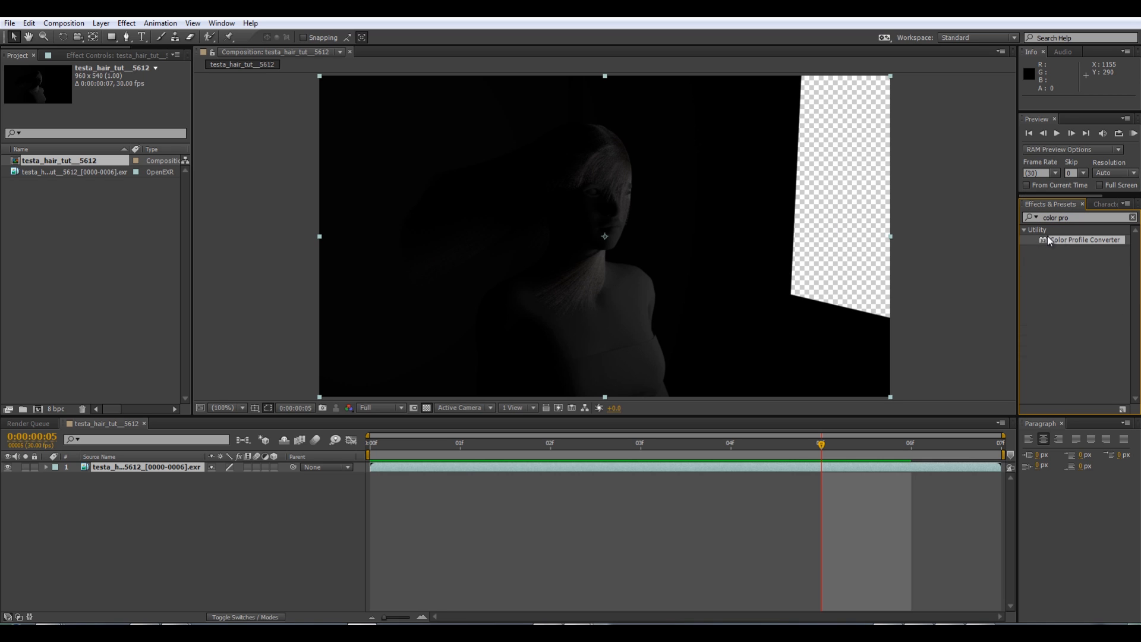
left_click_drag(1042, 235, 176, 467)
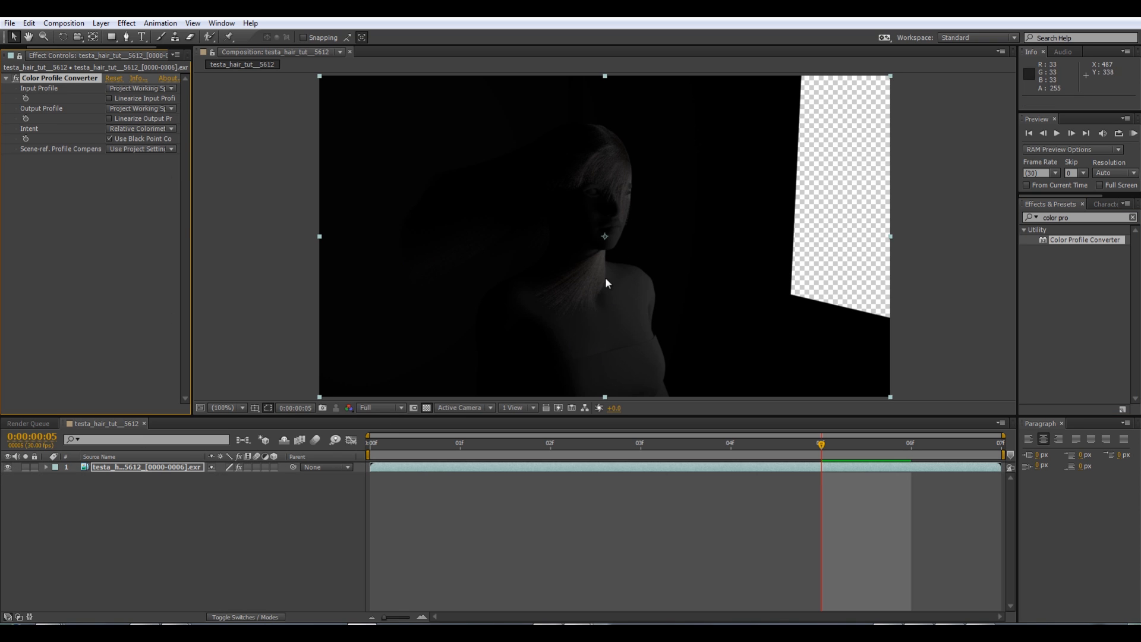
left_click(110, 98)
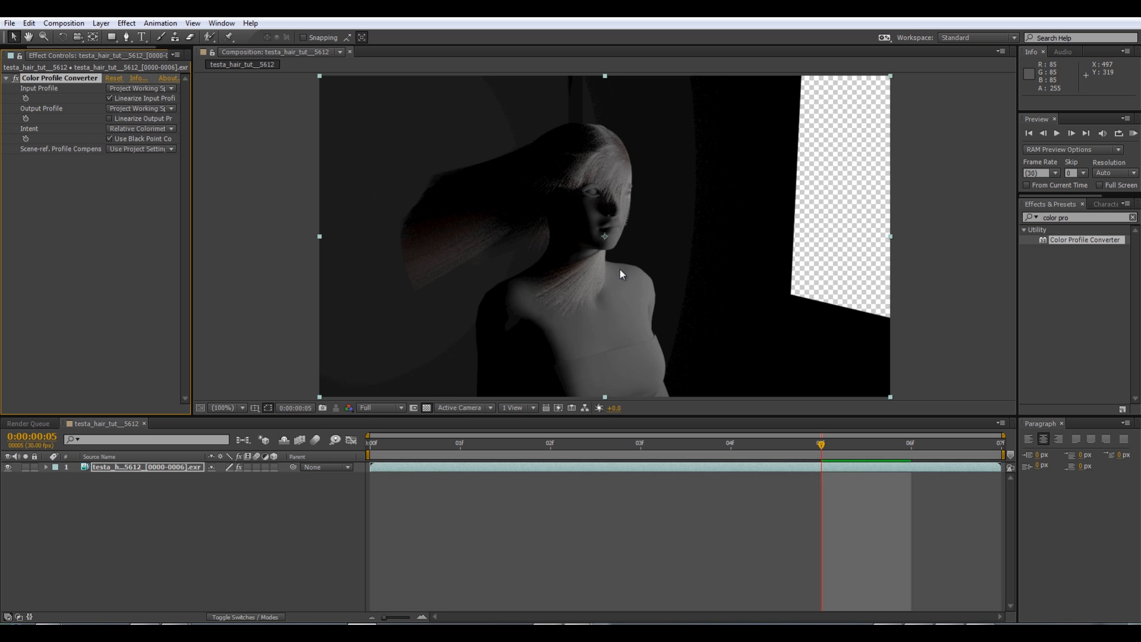
left_click_drag(818, 444, 818, 404)
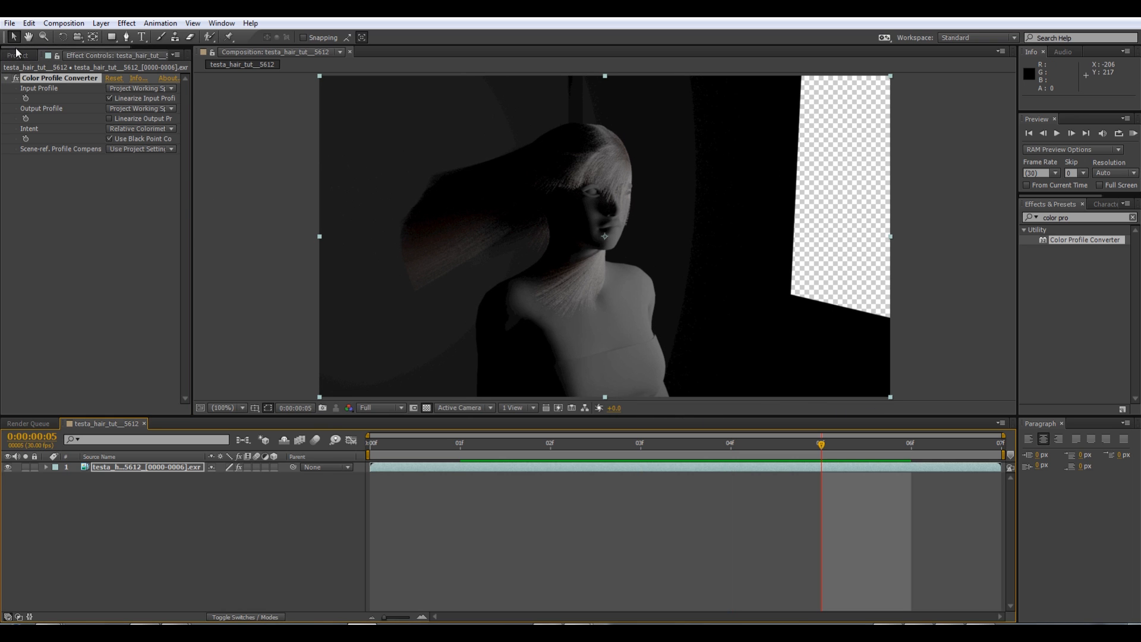
Set the project's color depth to 32 bits per channel (float).
left_click(18, 56)
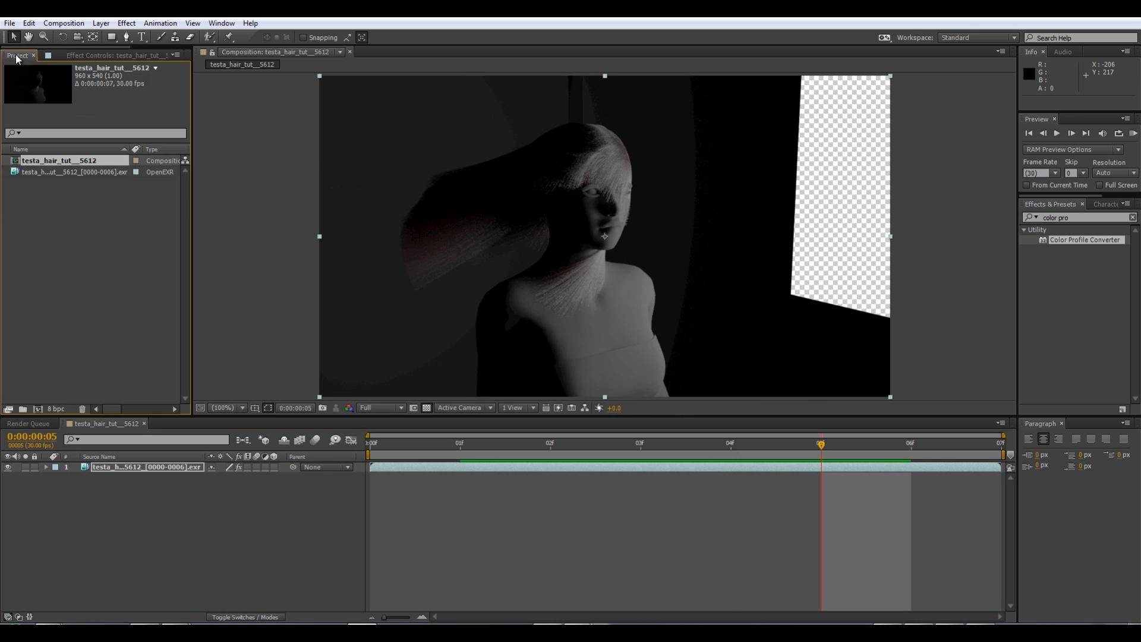
left_click(52, 406)
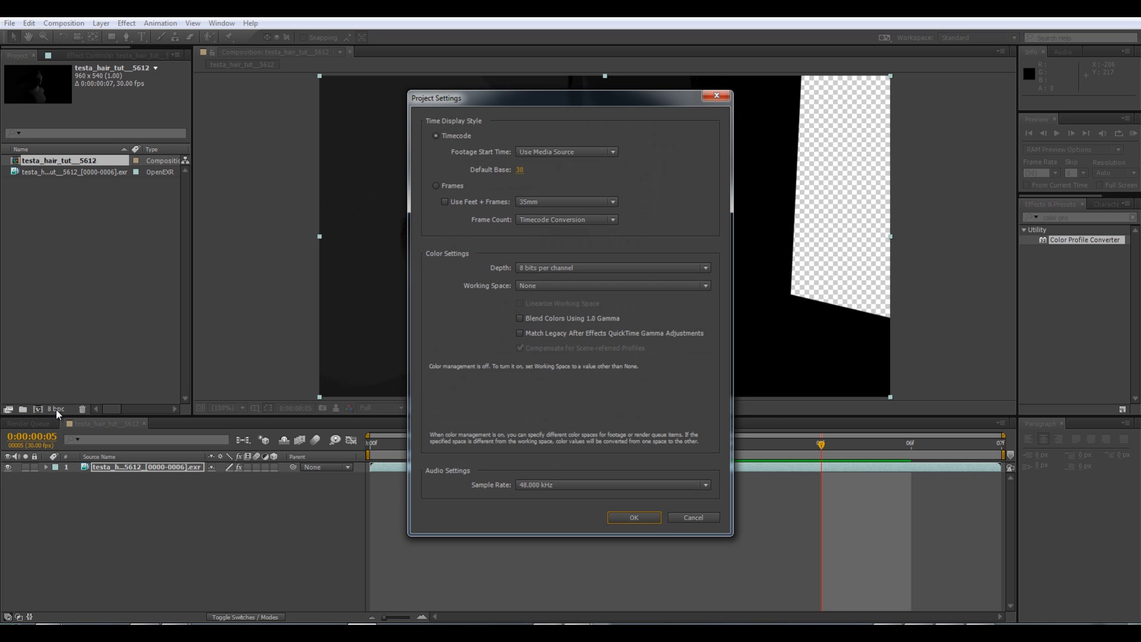
left_click(550, 268)
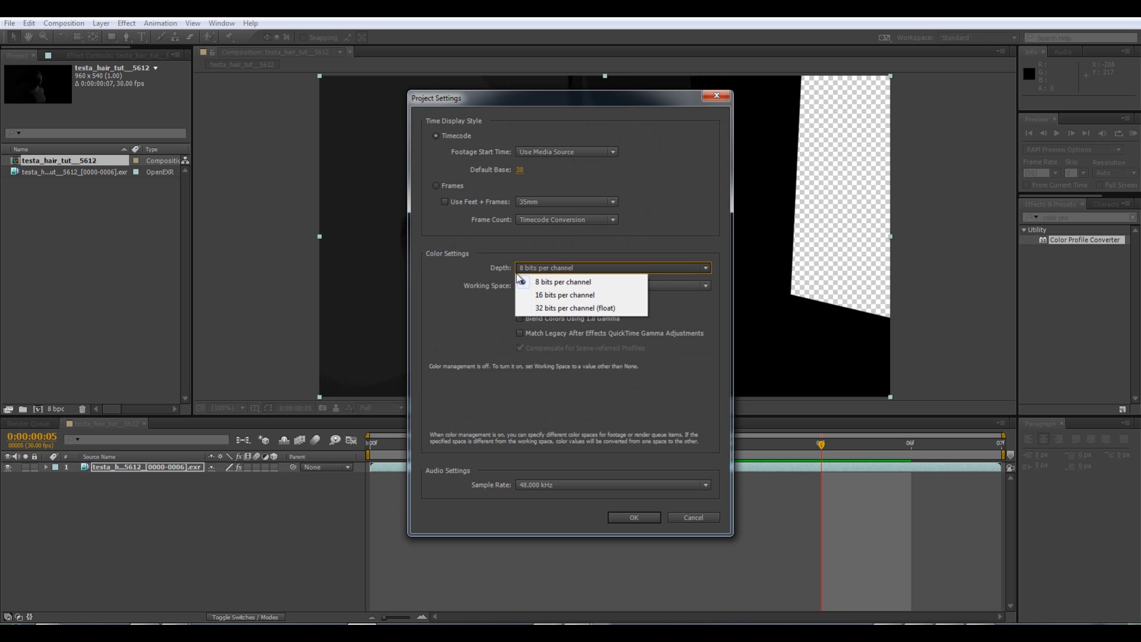
left_click(552, 308)
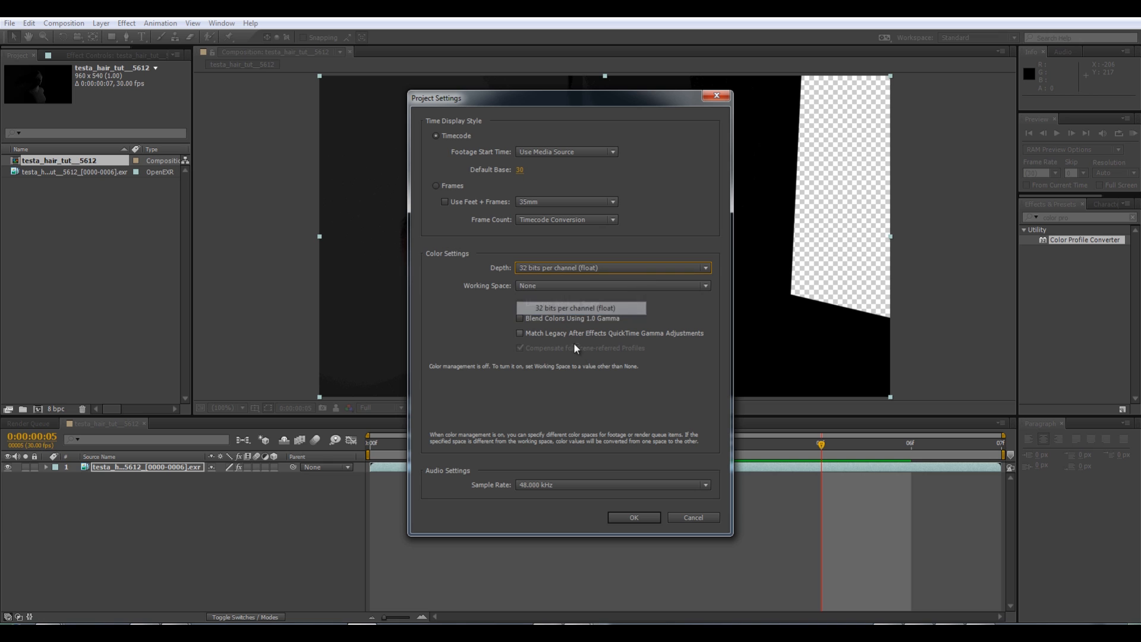
left_click(641, 518)
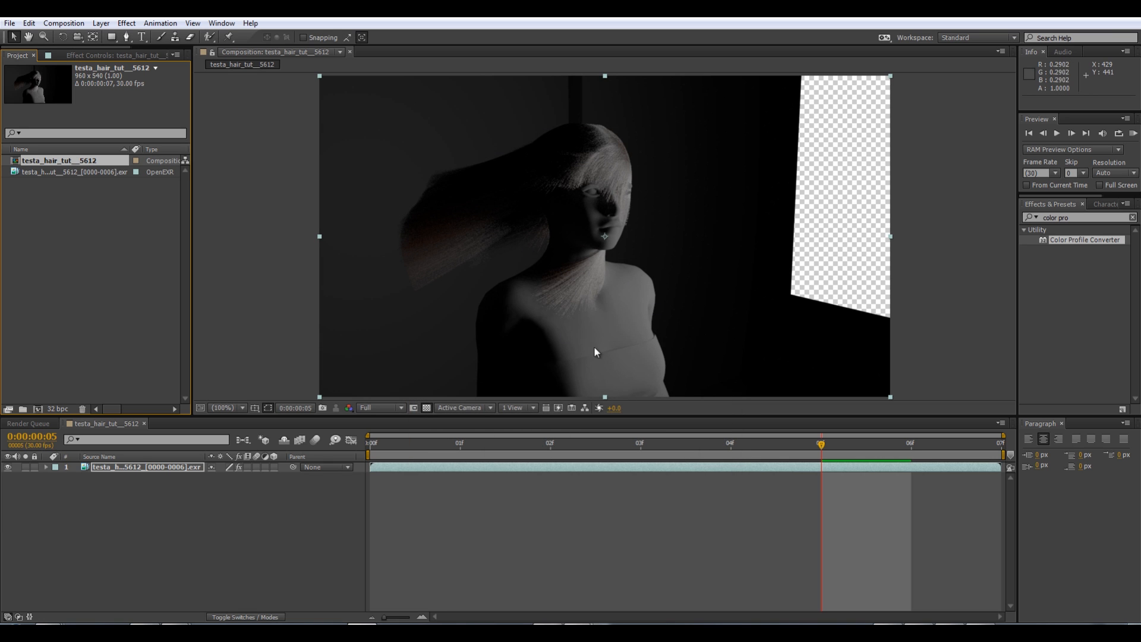
Preview the hair motion by scrubbing and playing the composition, ending at 0:00:00:05.
left_click(131, 466)
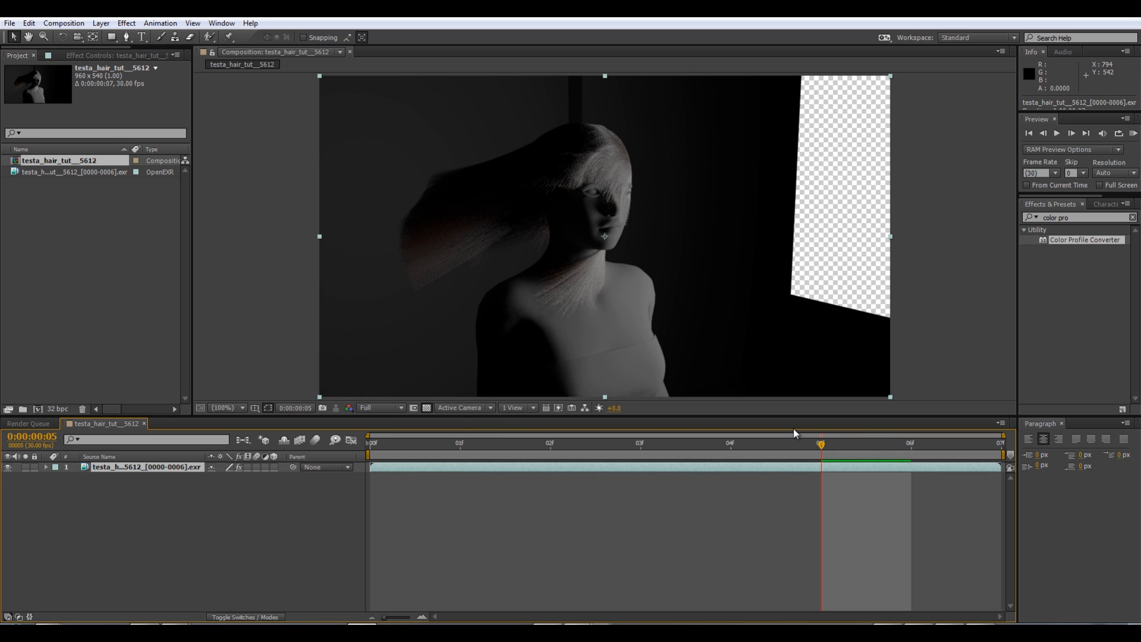
left_click_drag(796, 452, 751, 412)
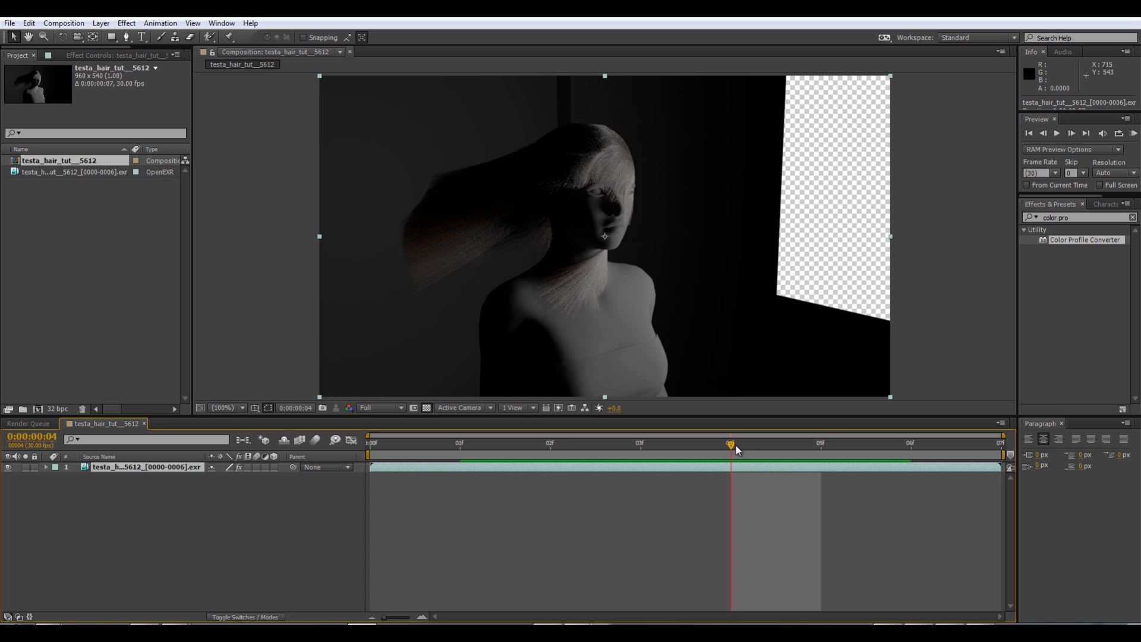
left_click_drag(730, 444, 831, 422)
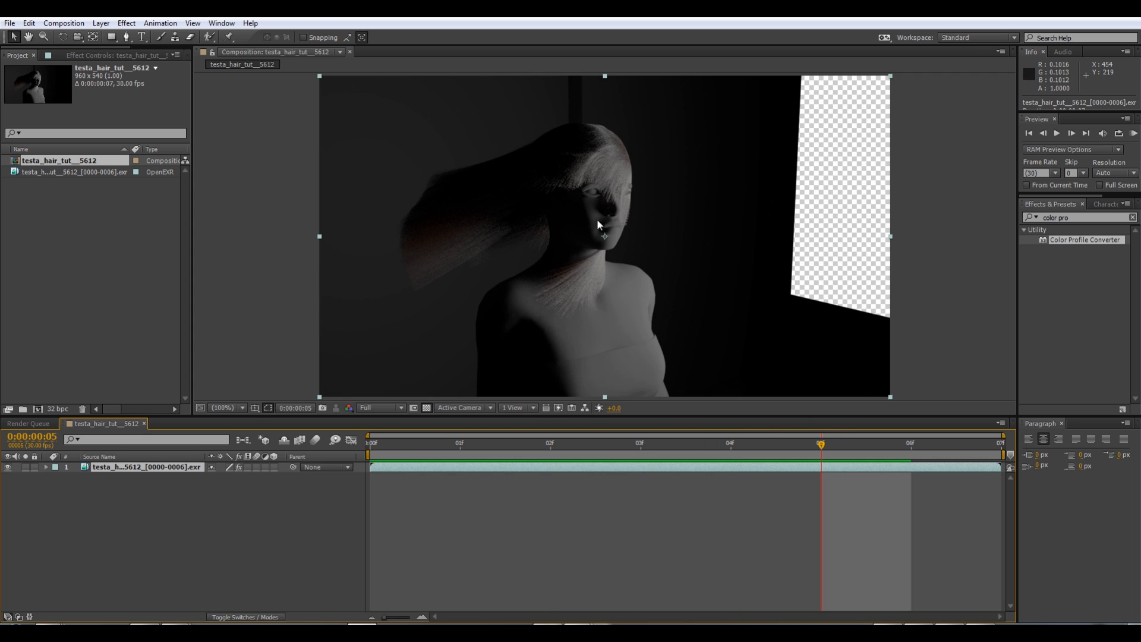
left_click_drag(825, 447, 730, 426)
key("space")
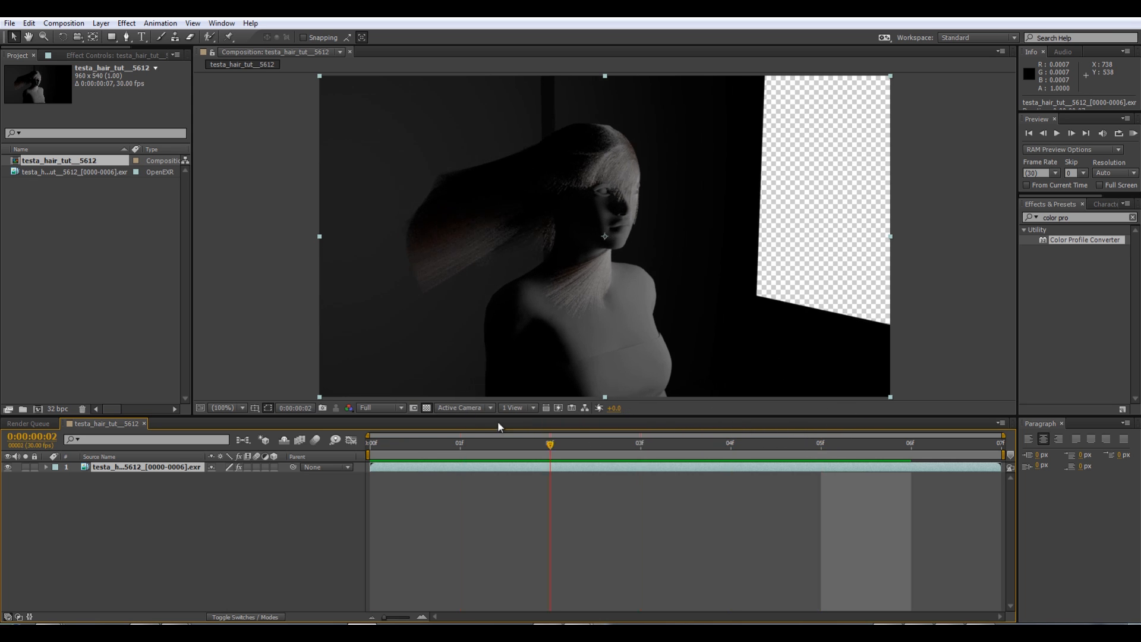
left_click_drag(758, 457, 815, 427)
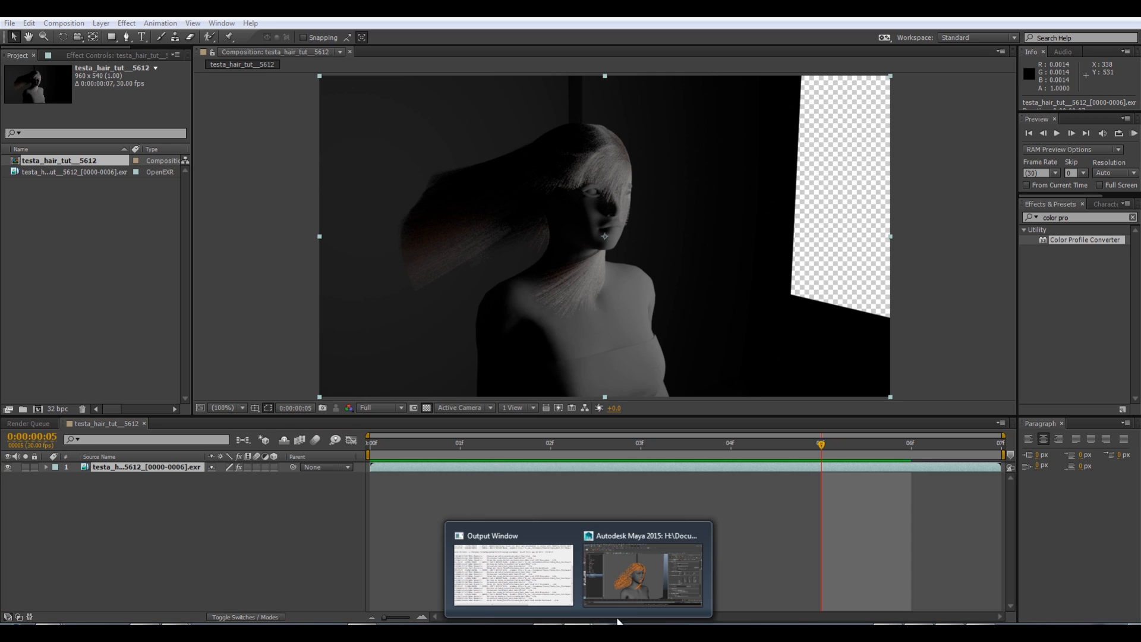
Switch to the Maya hair scene and bring up its rendering commands.
mouse_move(646, 565)
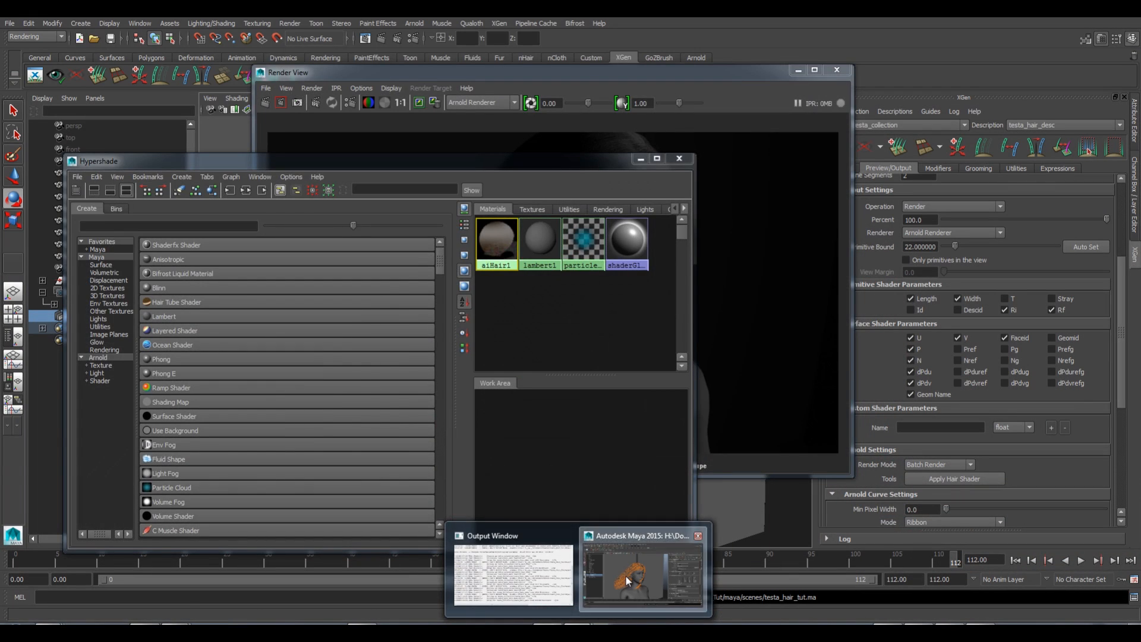
left_click(625, 575)
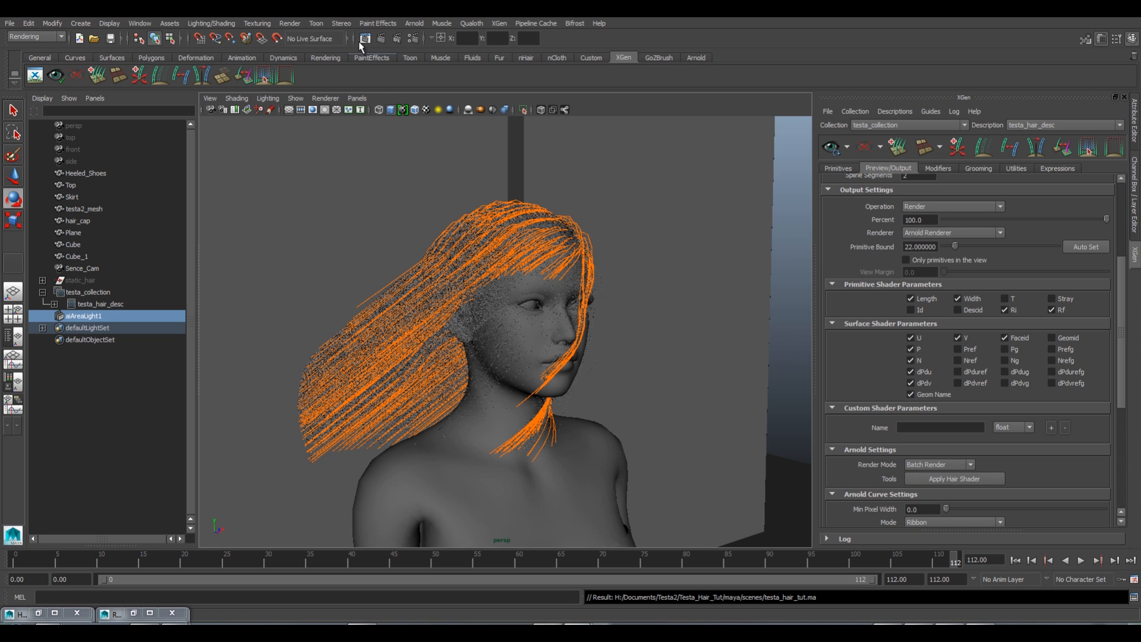
left_click(291, 23)
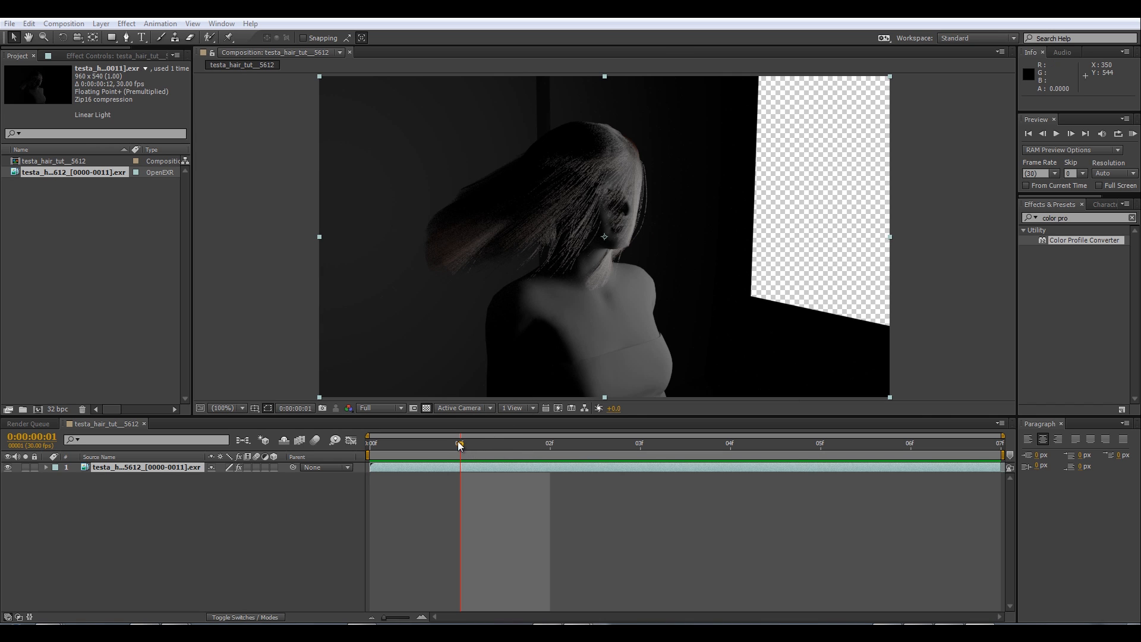
In After Effects, play and scrub the updated 0000-0011 EXR sequence to review the hair, ending at 0:00:00:02.
mouse_move(459, 443)
left_mouse_down()
mouse_move(911, 441)
mouse_move(461, 443)
mouse_move(458, 424)
left_mouse_up()
key("space")
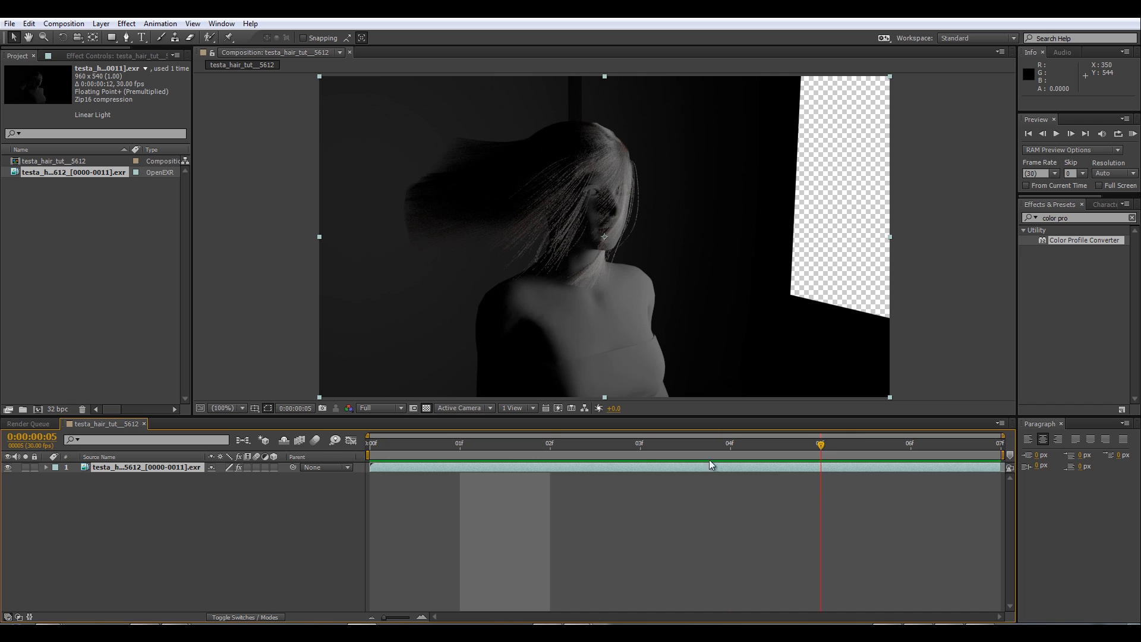
left_click_drag(512, 443, 574, 450)
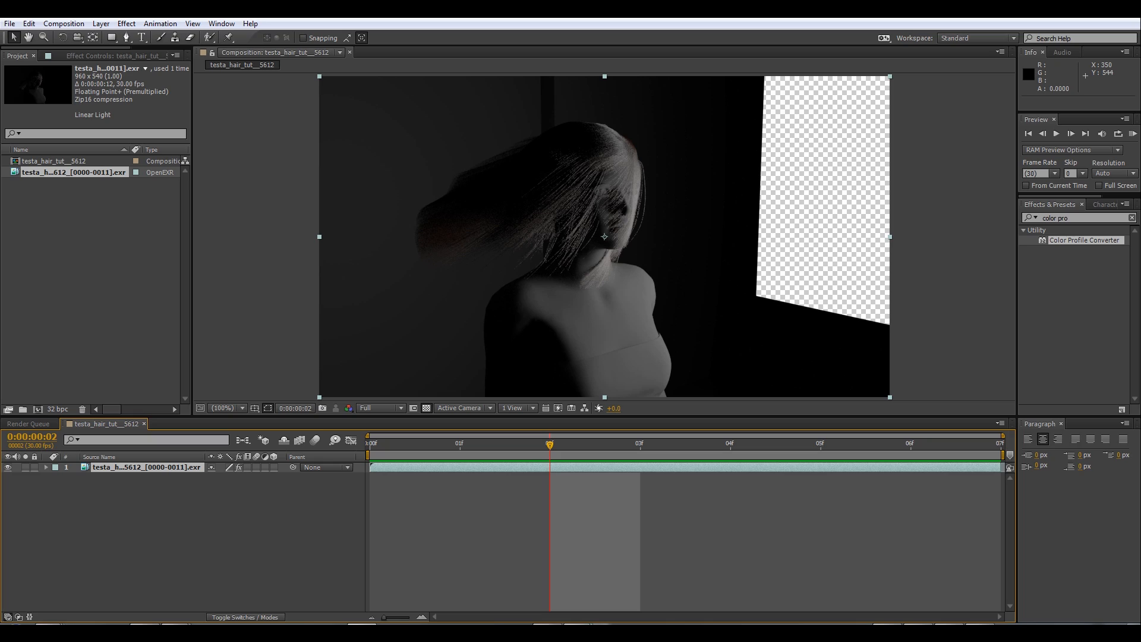
Switch to Maya, start an Arnold IPR render of the current persp camera, and move the Render View clear of the XGen settings.
left_click(630, 564)
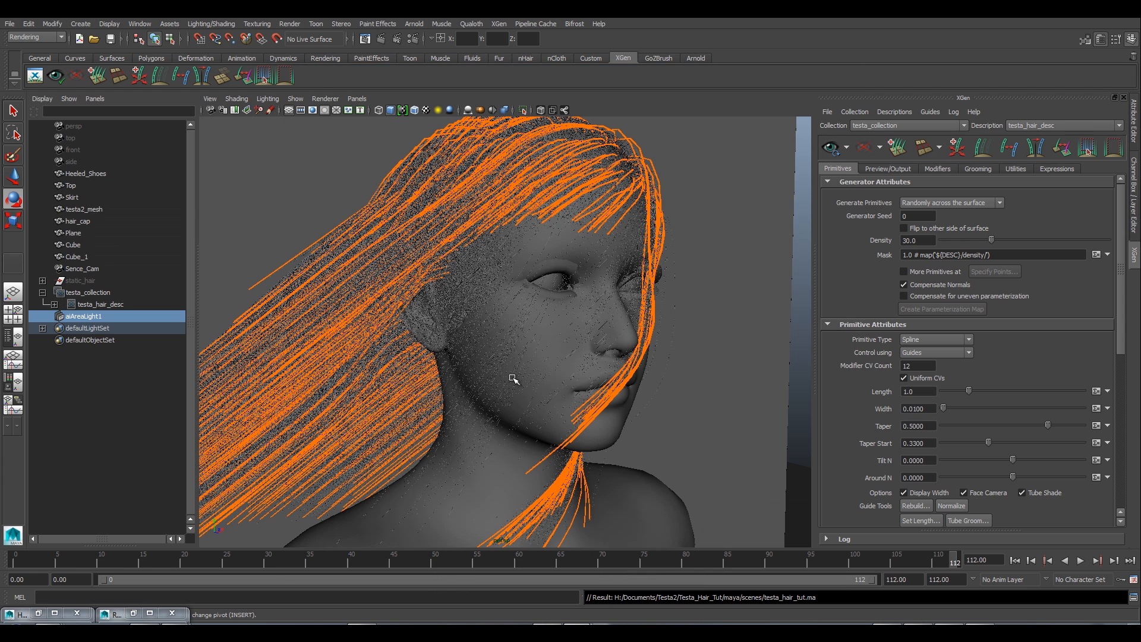
scroll(512, 381, "down", 5)
left_click_drag(511, 385, 558, 393, "alt")
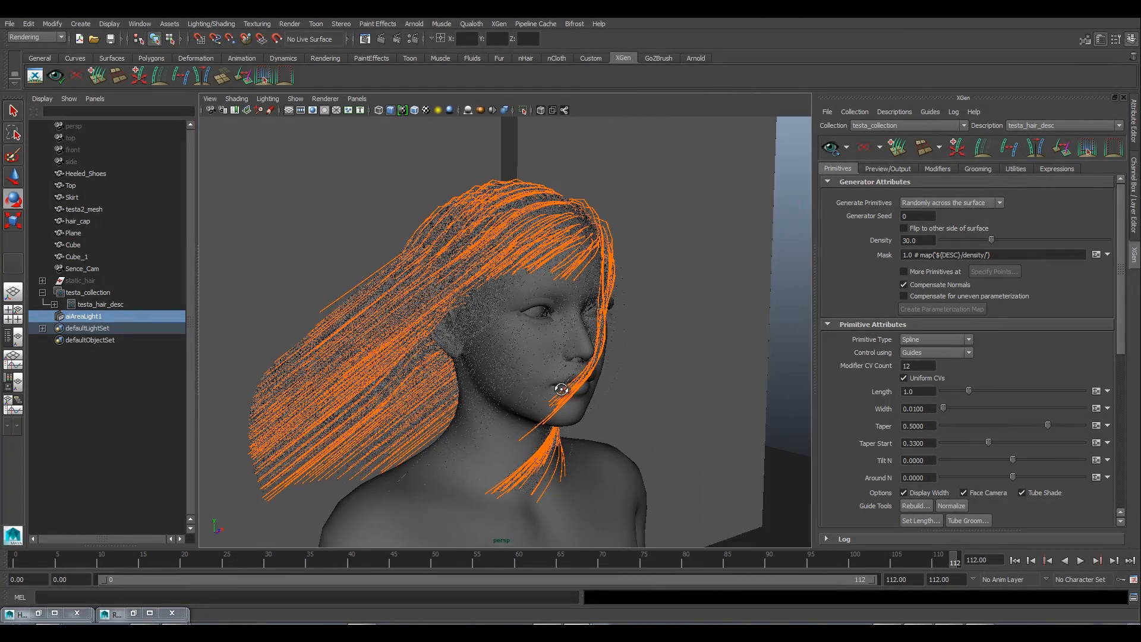
left_click(364, 39)
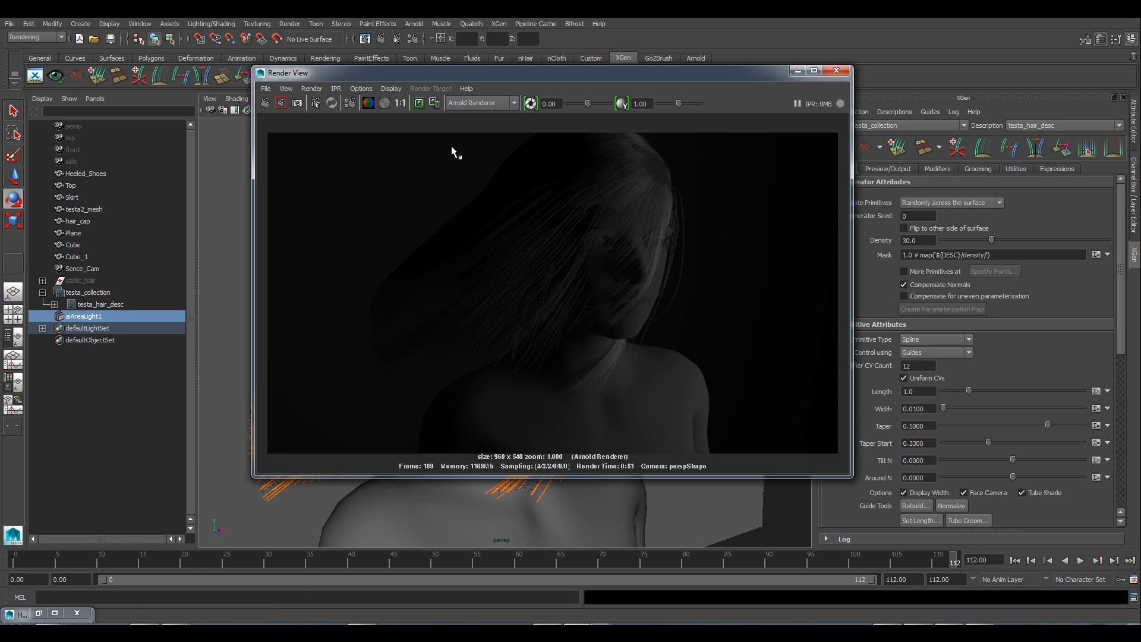
left_click(336, 89)
mouse_move(378, 119)
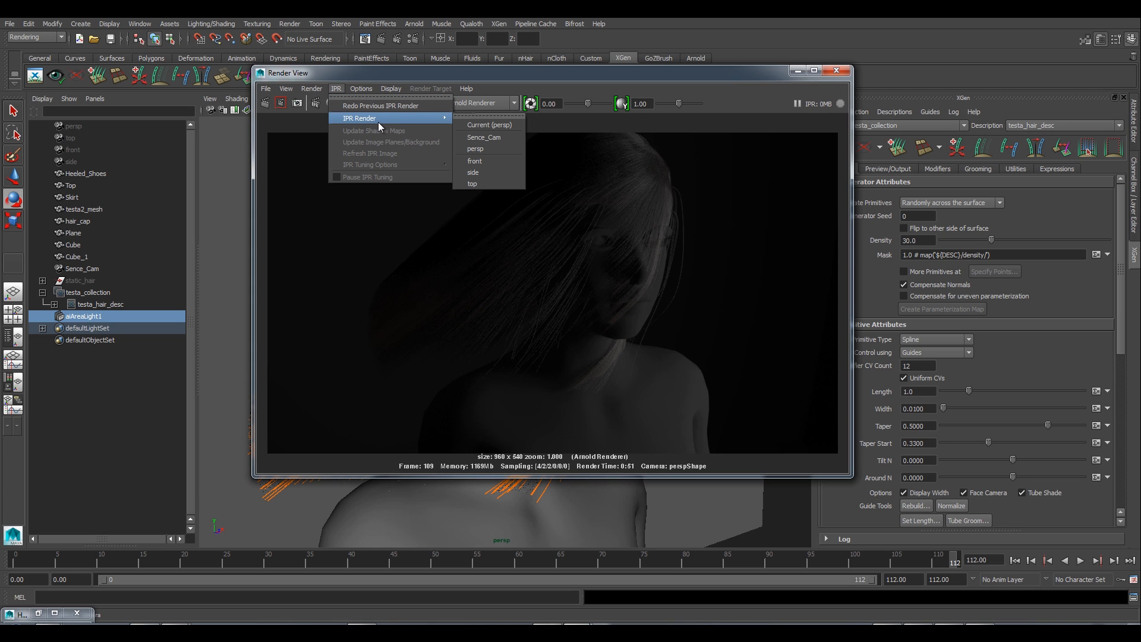
left_click(493, 124)
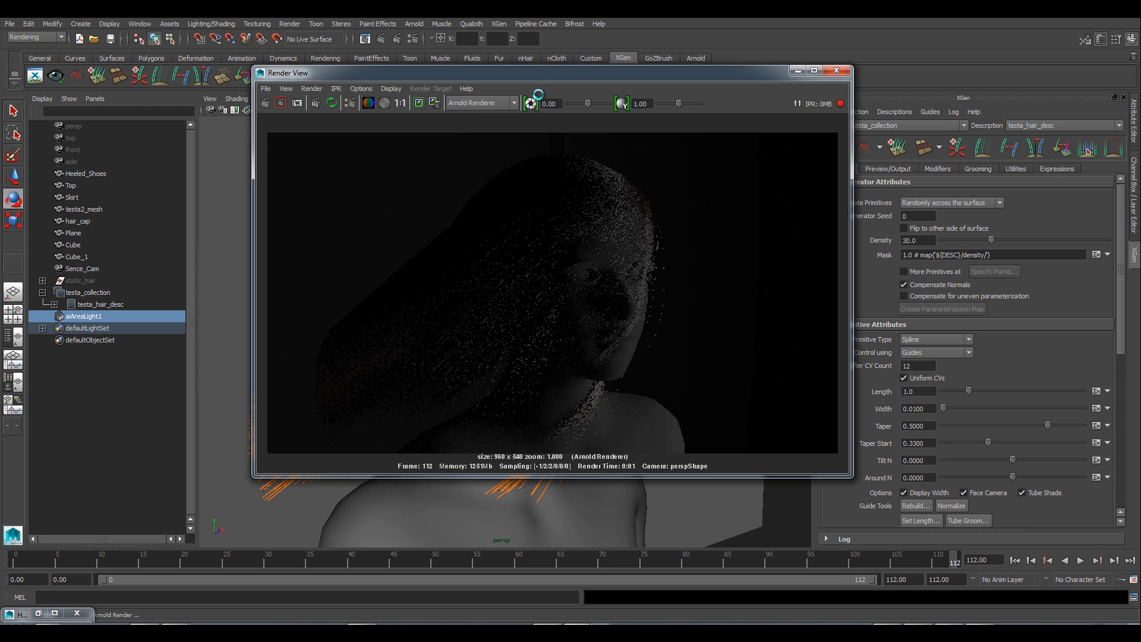
left_click_drag(521, 73, 762, 81)
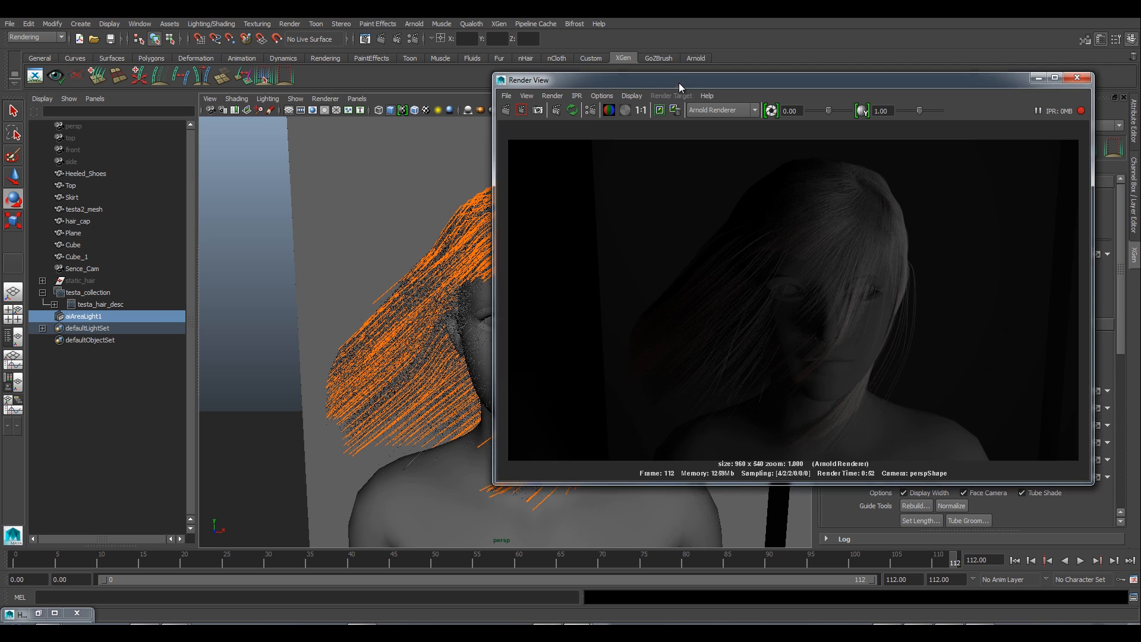
left_click_drag(678, 83, 296, 74)
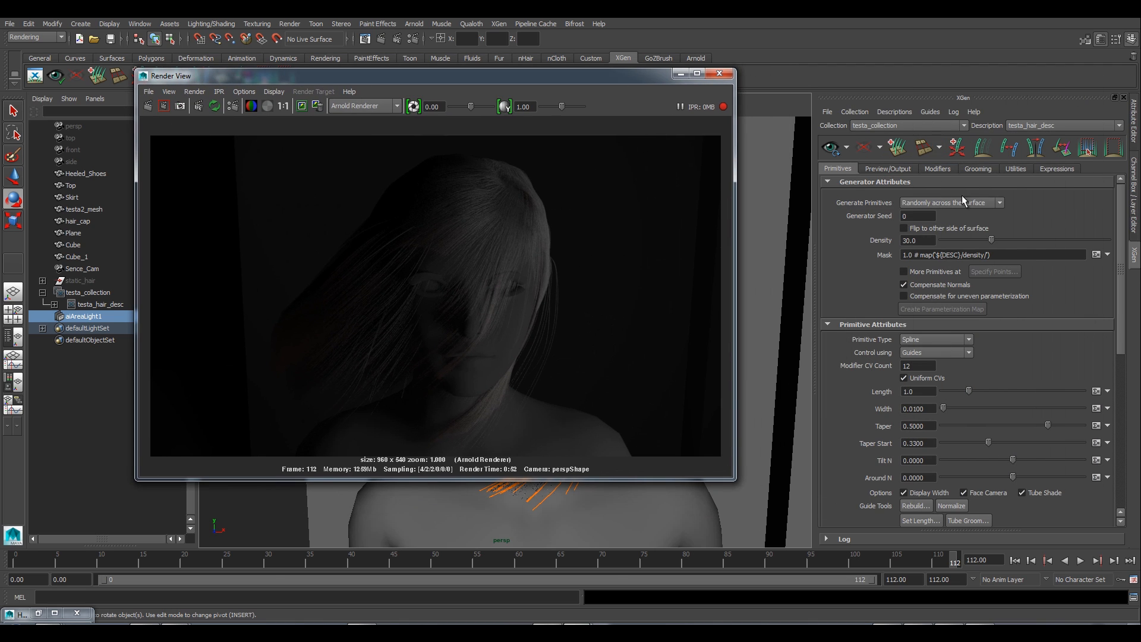
Select the aiHair1 material in the Hypershade, put the Hypershade away, and show the material's attributes beside the IPR render.
left_click(93, 303)
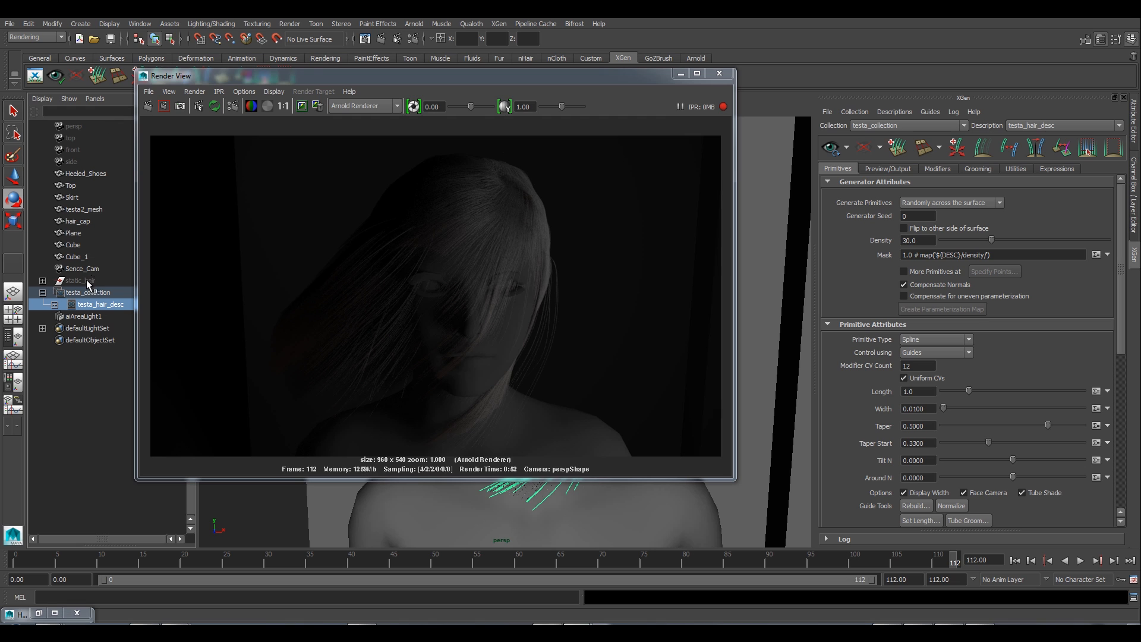
left_click(37, 613)
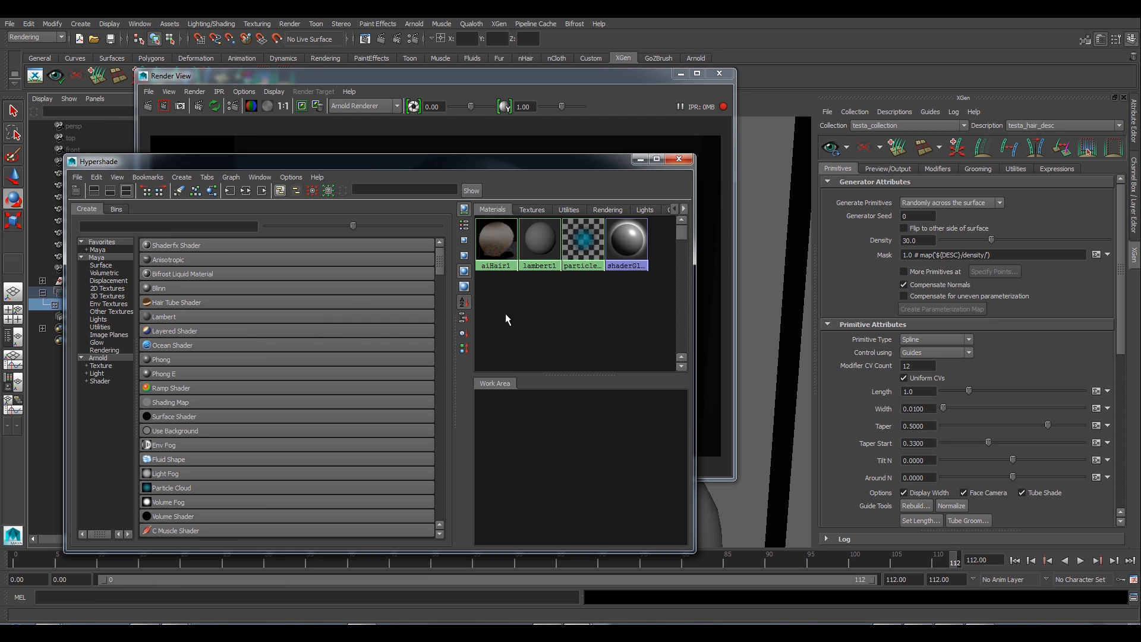
left_click(510, 238)
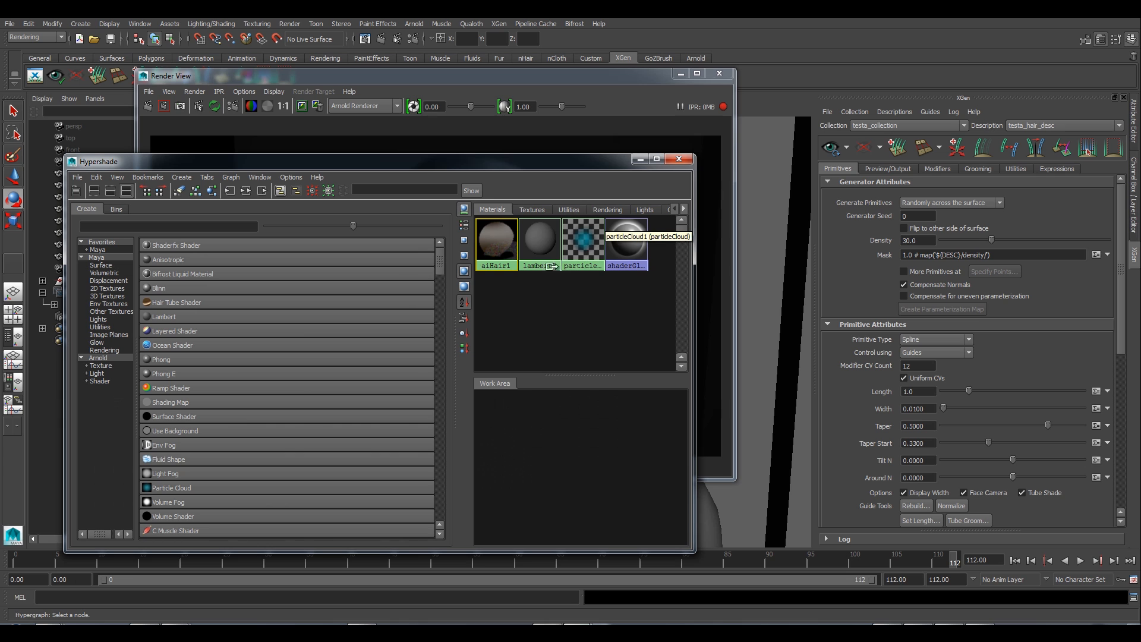
left_click(640, 160)
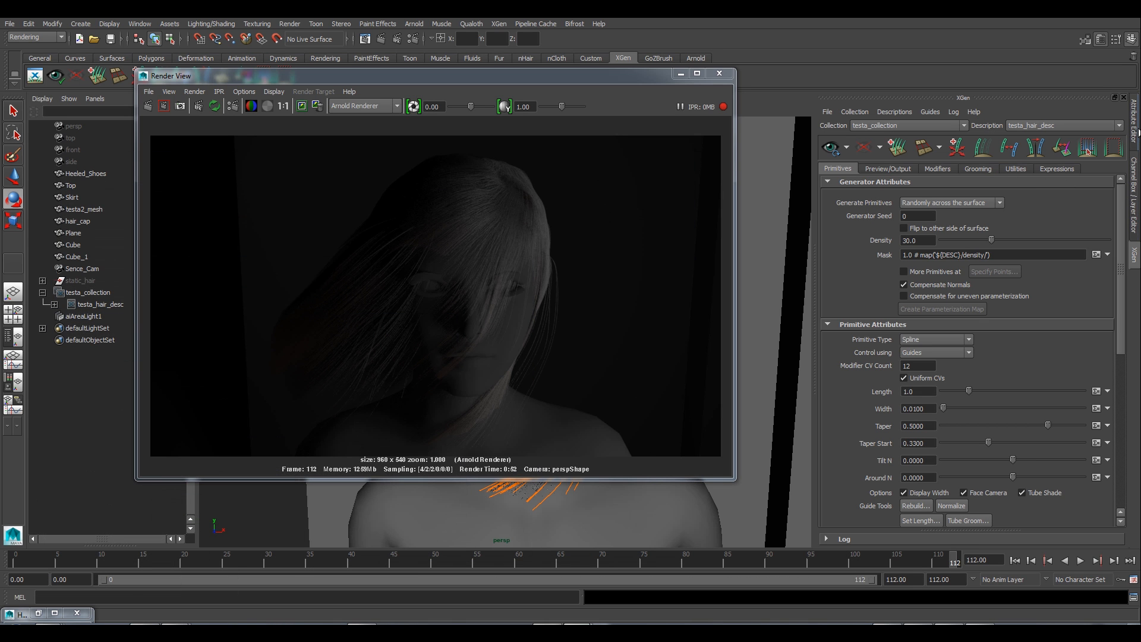
left_click(1087, 149)
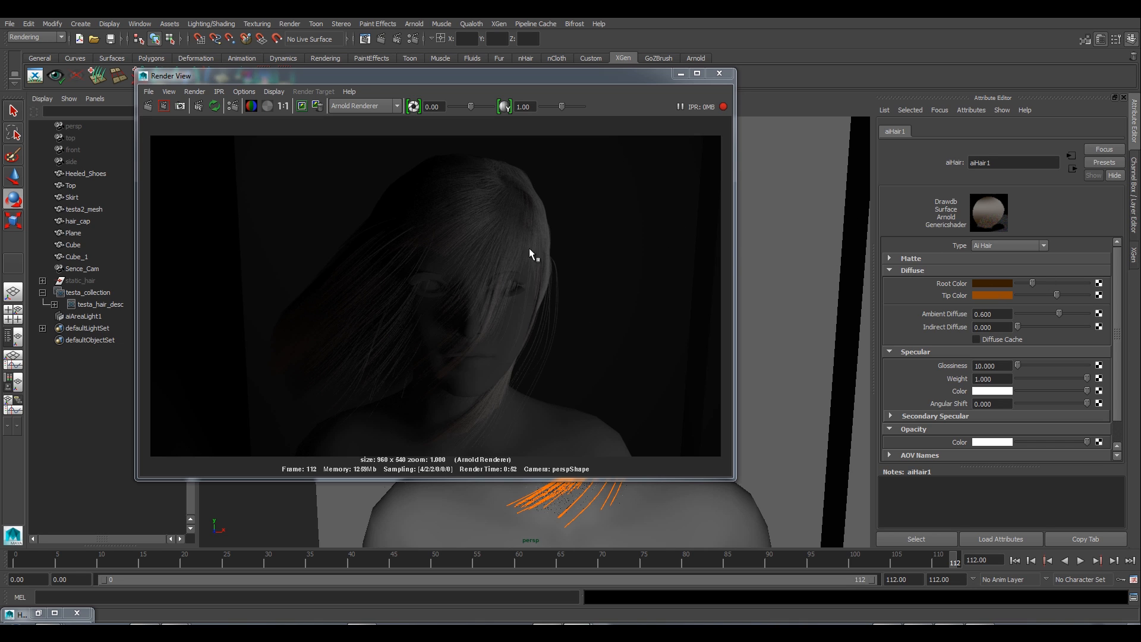
Brighten the aiHair1 diffuse Root Color to a medium orange-brown, keeping the hue at 31.535.
left_click(997, 283)
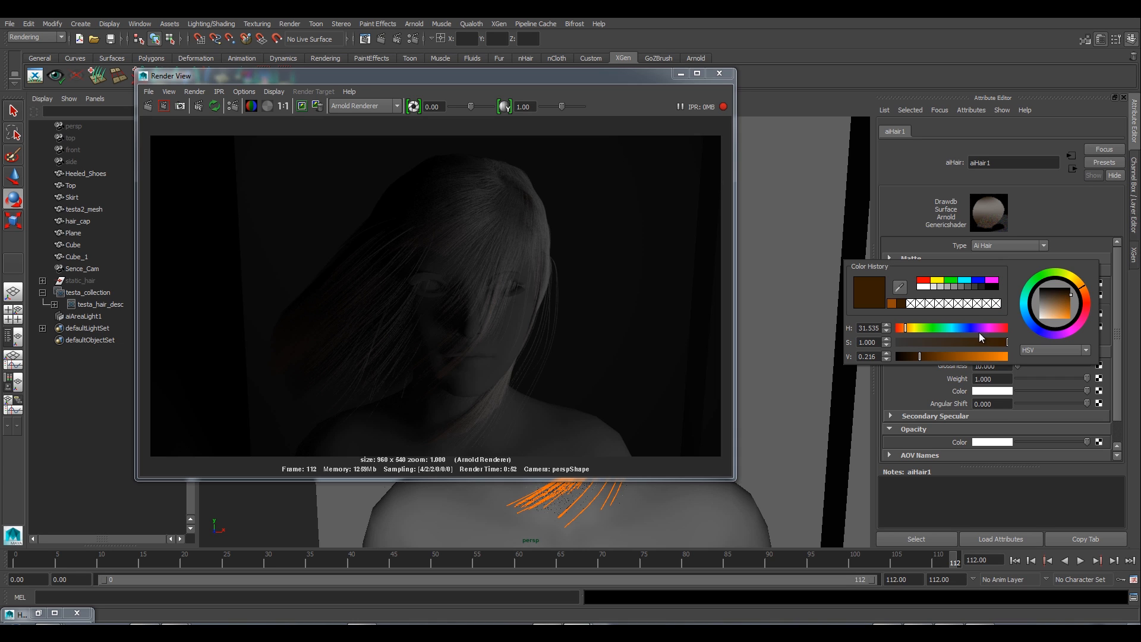
left_click(1057, 300)
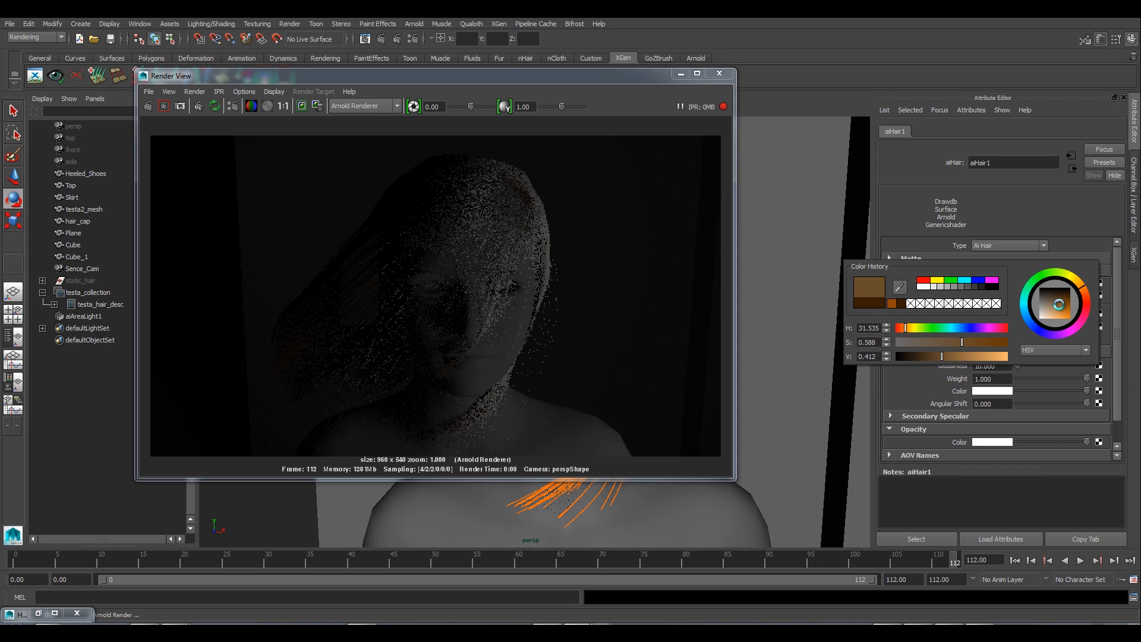
left_click(1059, 307)
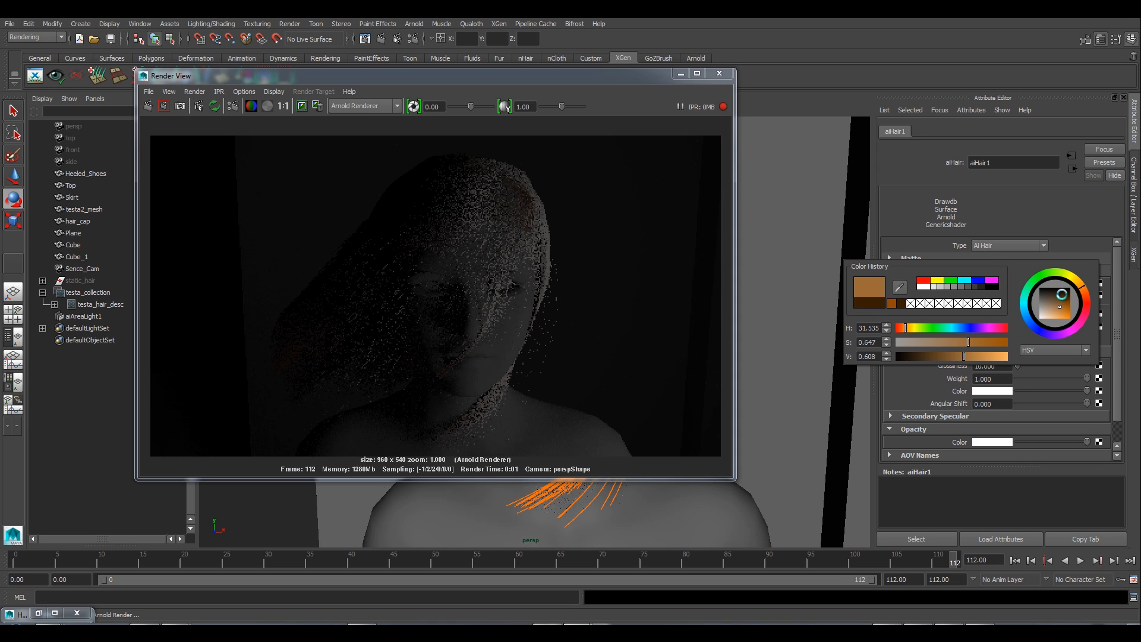
left_click(1066, 300)
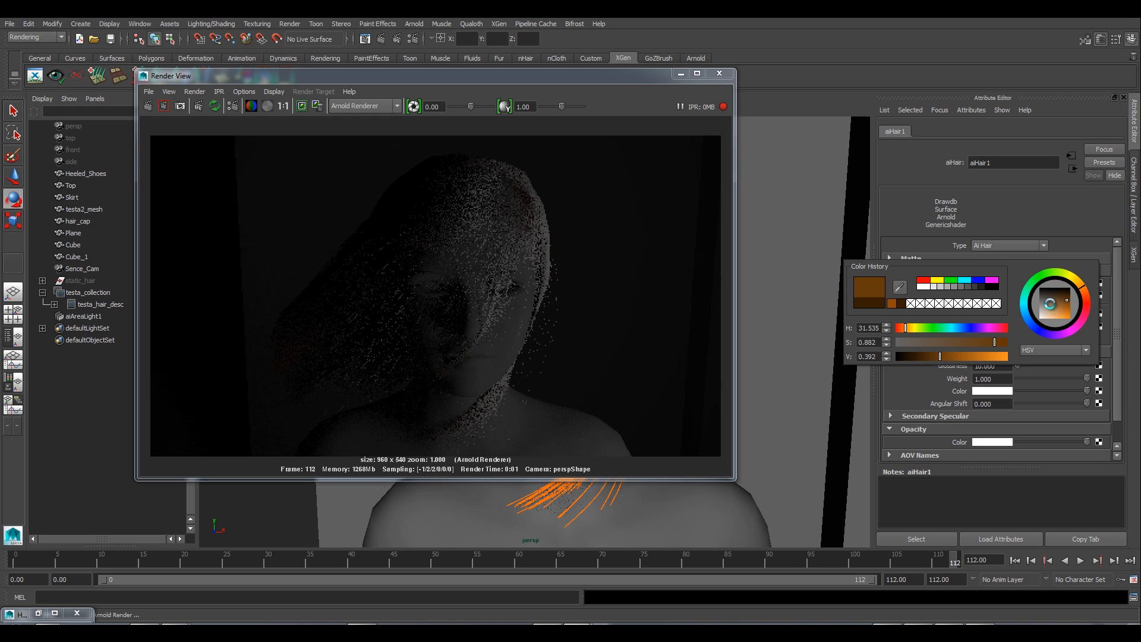
left_click(1065, 307)
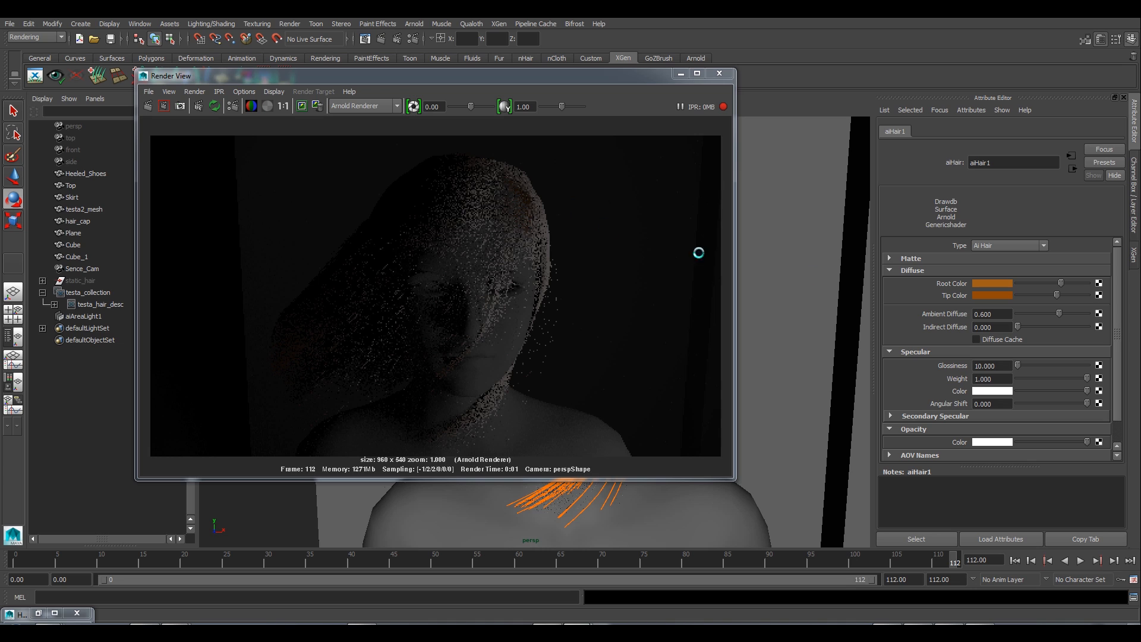
Lighten the aiHair1 diffuse Tip Color to a bright orange with hue 27.474, saturation 0.745 and value 0.843.
left_click(1004, 295)
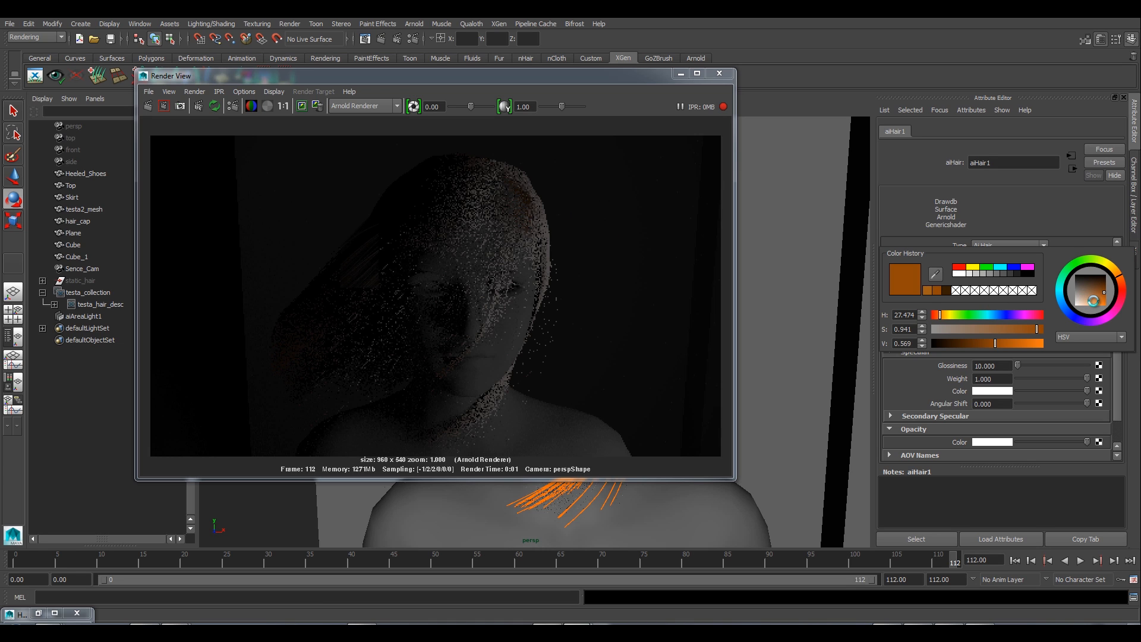
left_click(1097, 300)
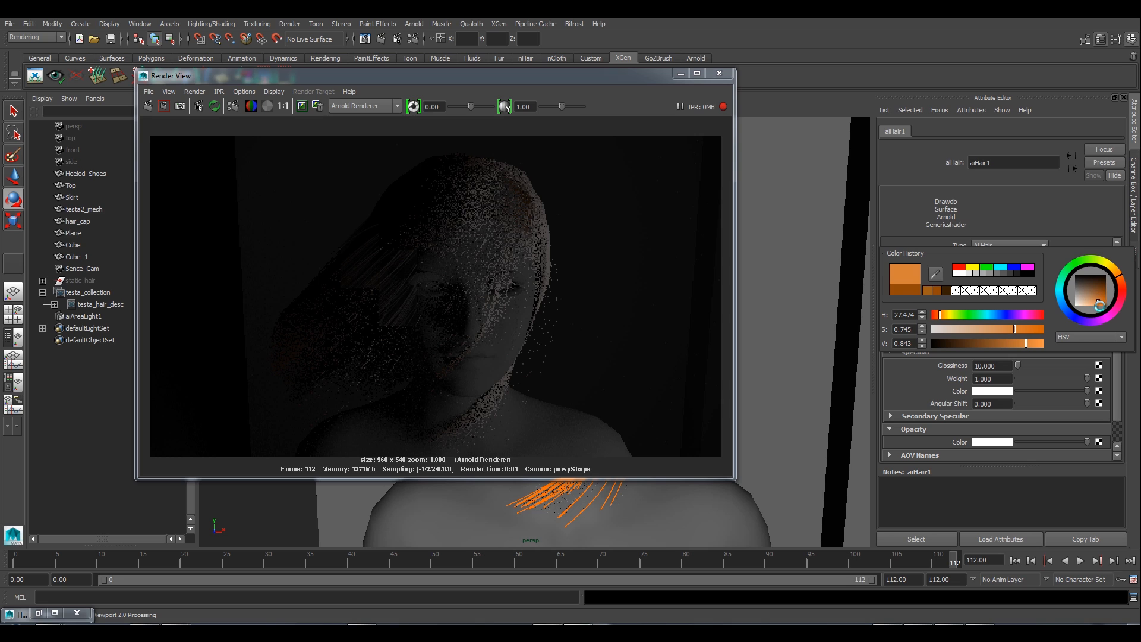